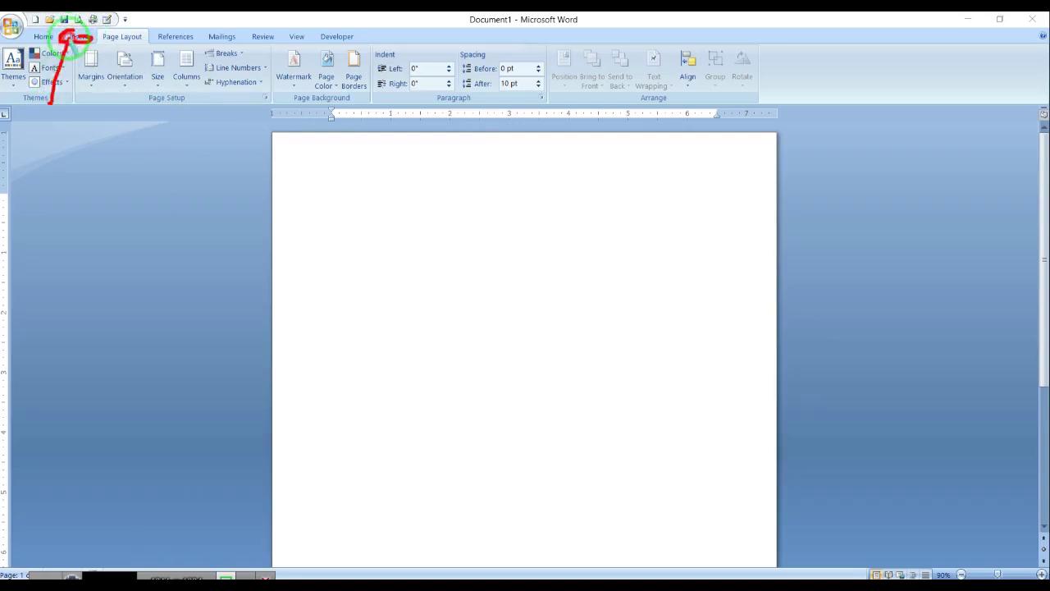
Examine the insertable table grid, shapes, WordArt styles, built-in equations and symbols without adding anything to the page
drag(98, 39, 147, 45)
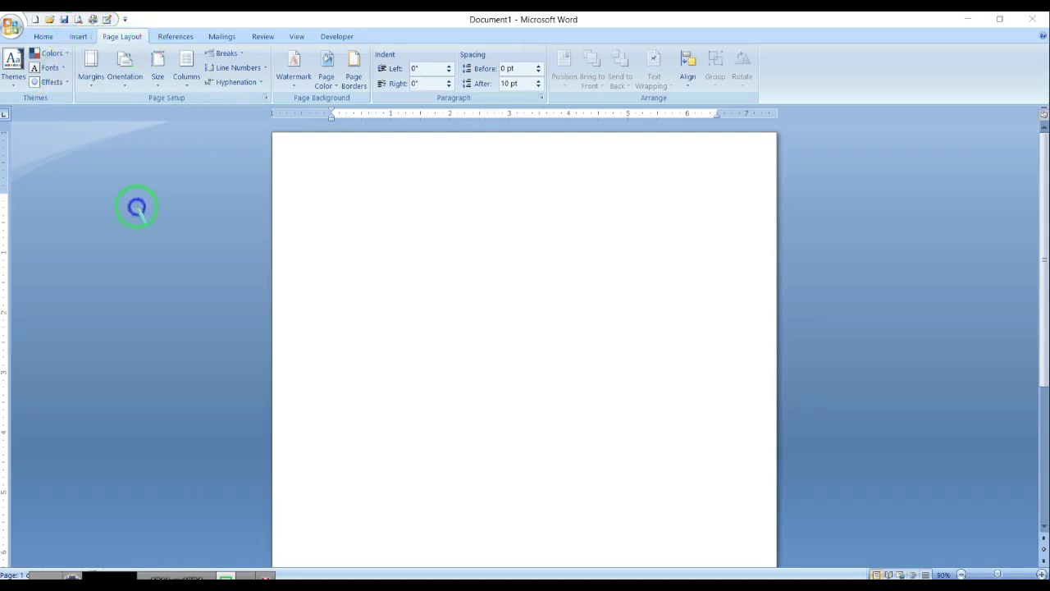
click(78, 38)
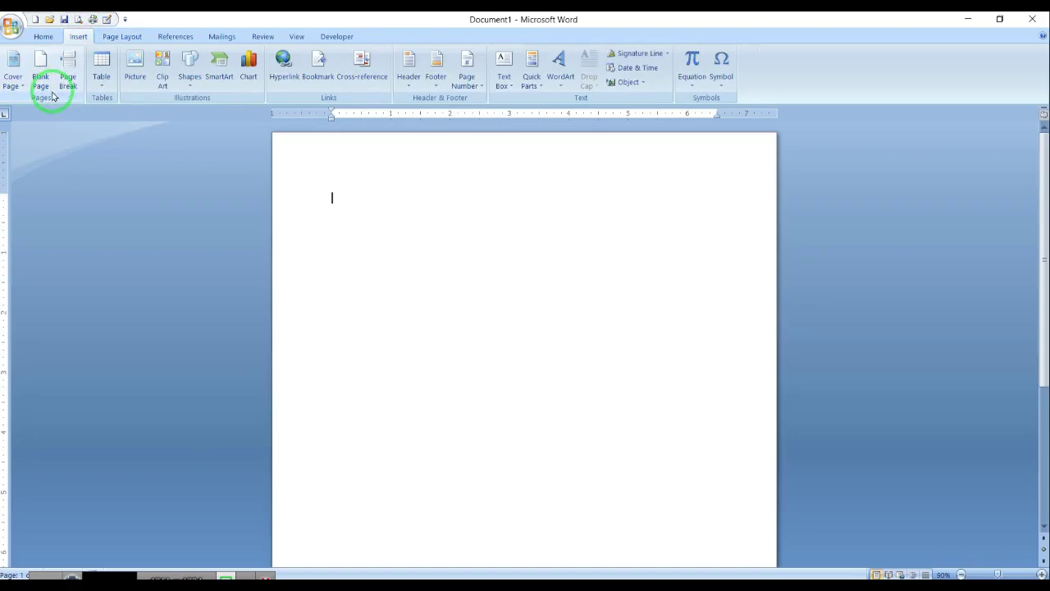
click(99, 81)
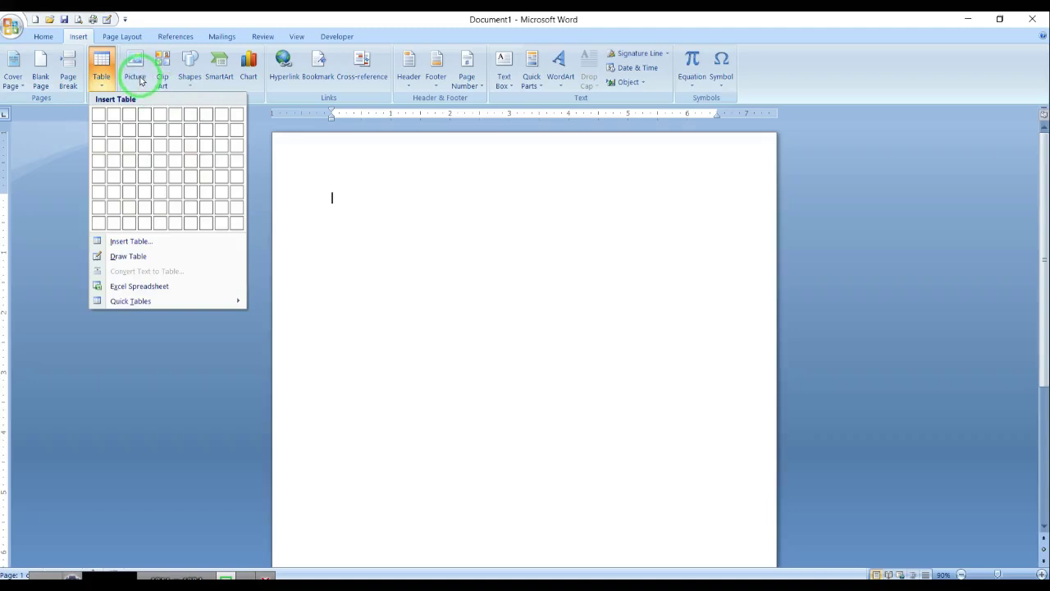
click(186, 79)
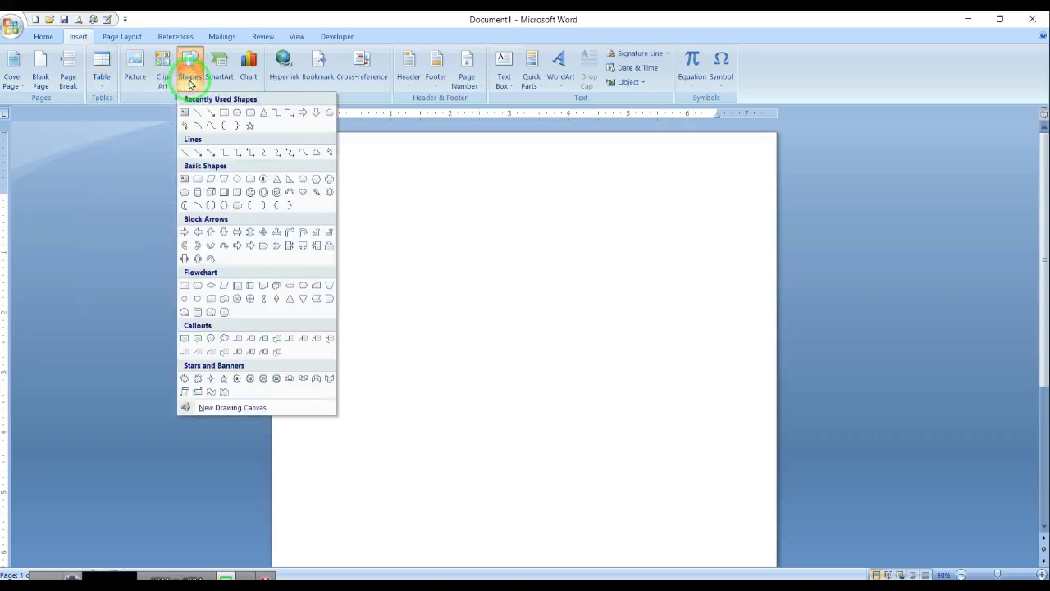
click(563, 89)
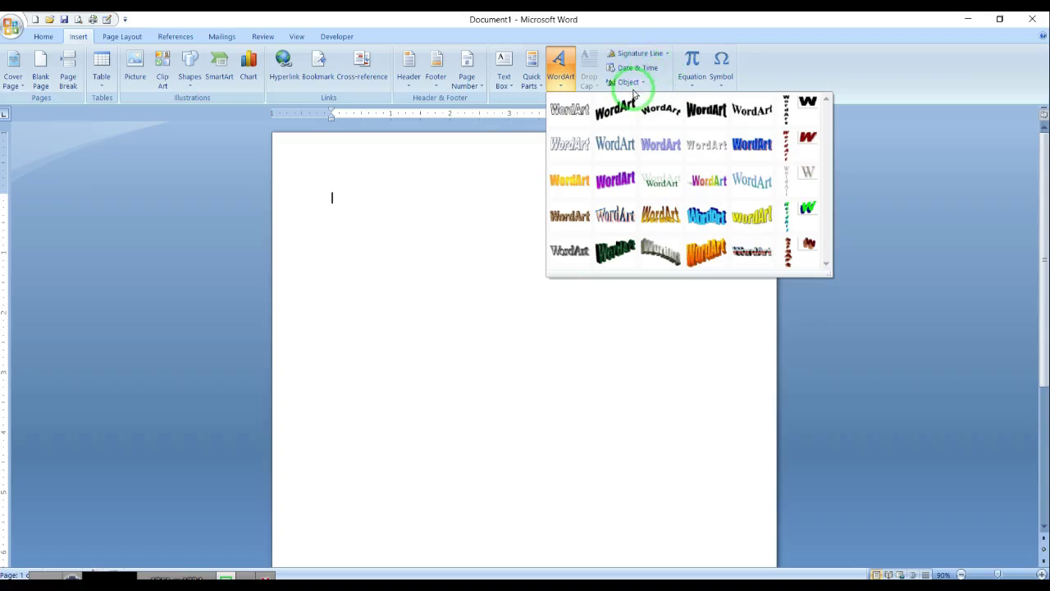
click(686, 83)
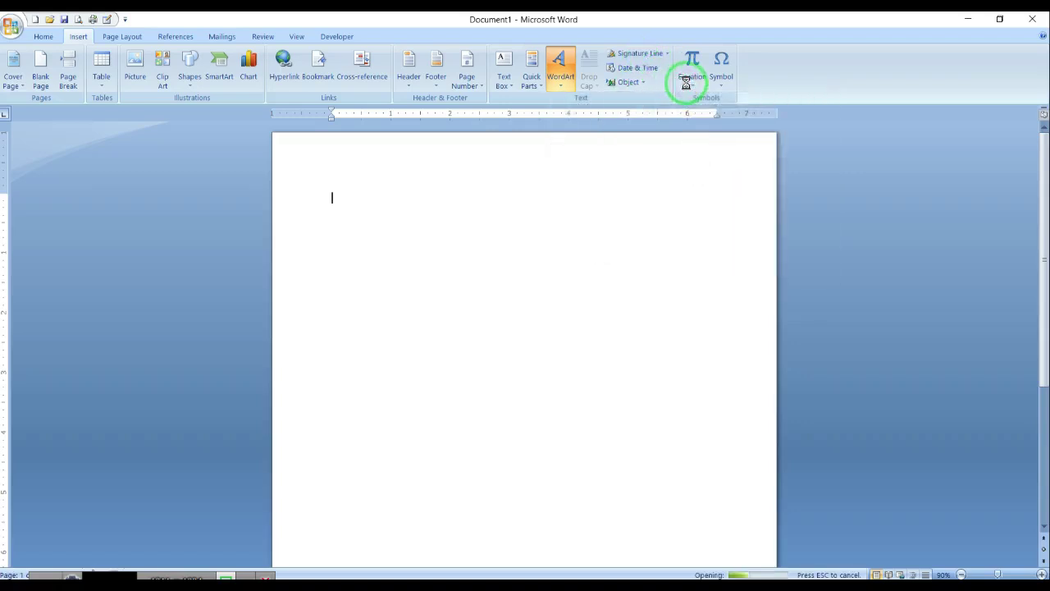
click(688, 88)
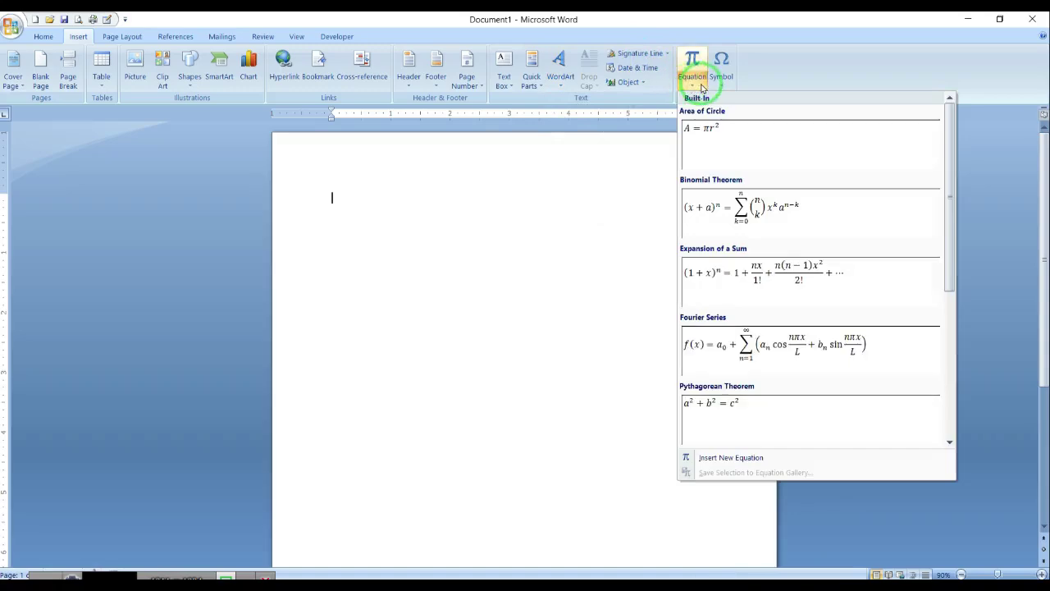
click(732, 84)
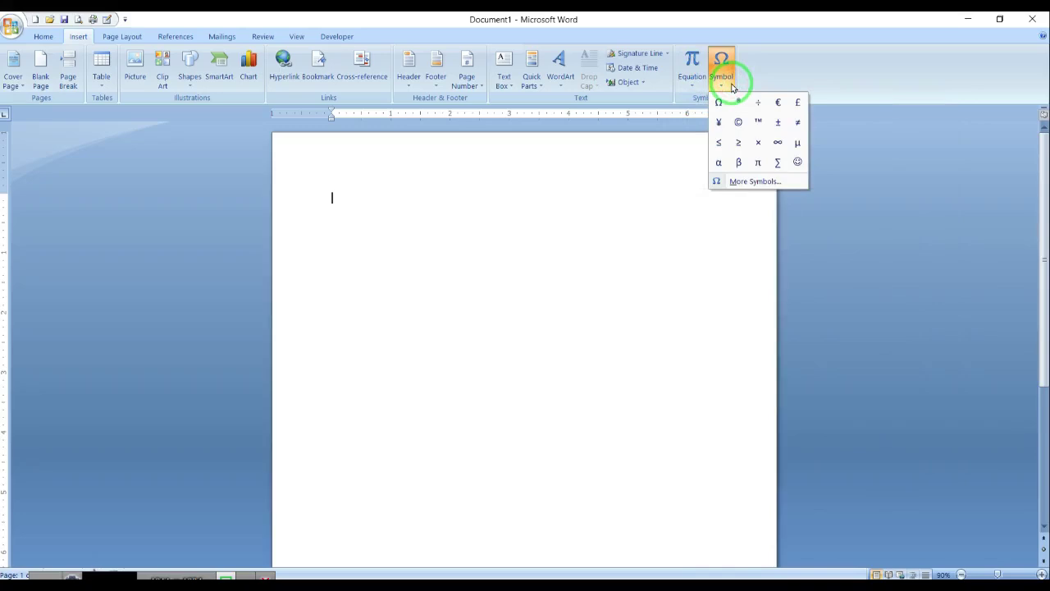
click(540, 185)
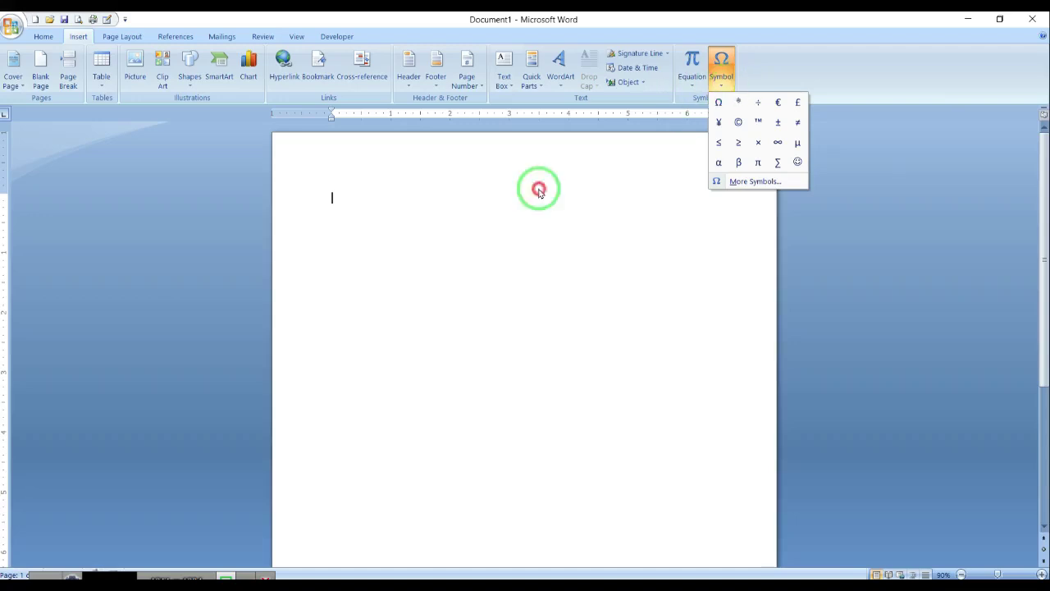
Apply the built-in Aspect theme colors to the blank document
click(124, 37)
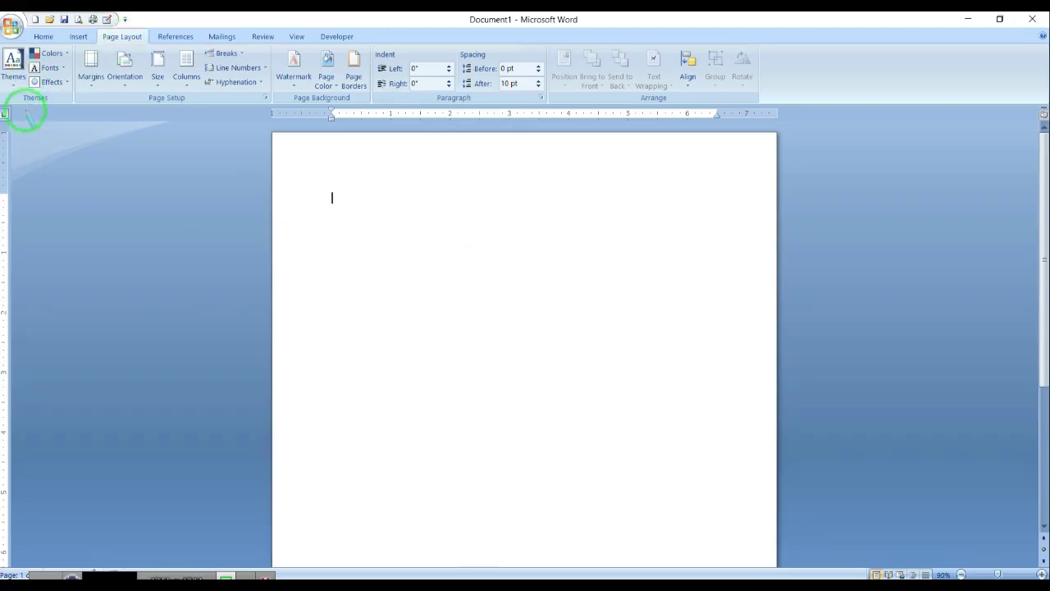
mouse_move(492, 137)
mouse_down()
mouse_move(950, 304)
mouse_move(499, 249)
mouse_up()
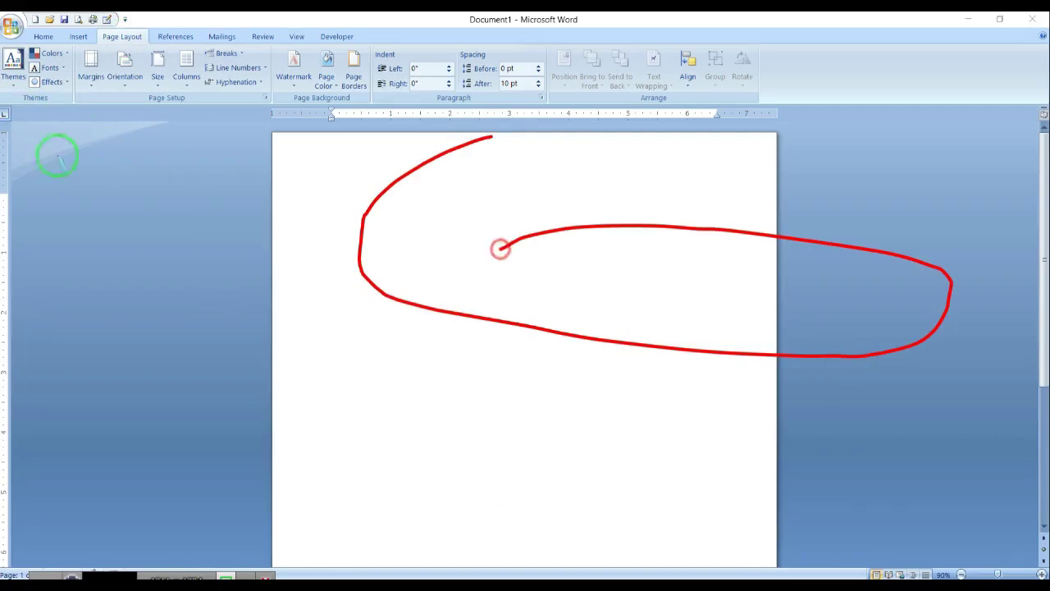
mouse_move(18, 48)
mouse_down()
mouse_move(8, 86)
mouse_move(72, 70)
mouse_move(33, 46)
mouse_up()
key(Escape)
click(49, 52)
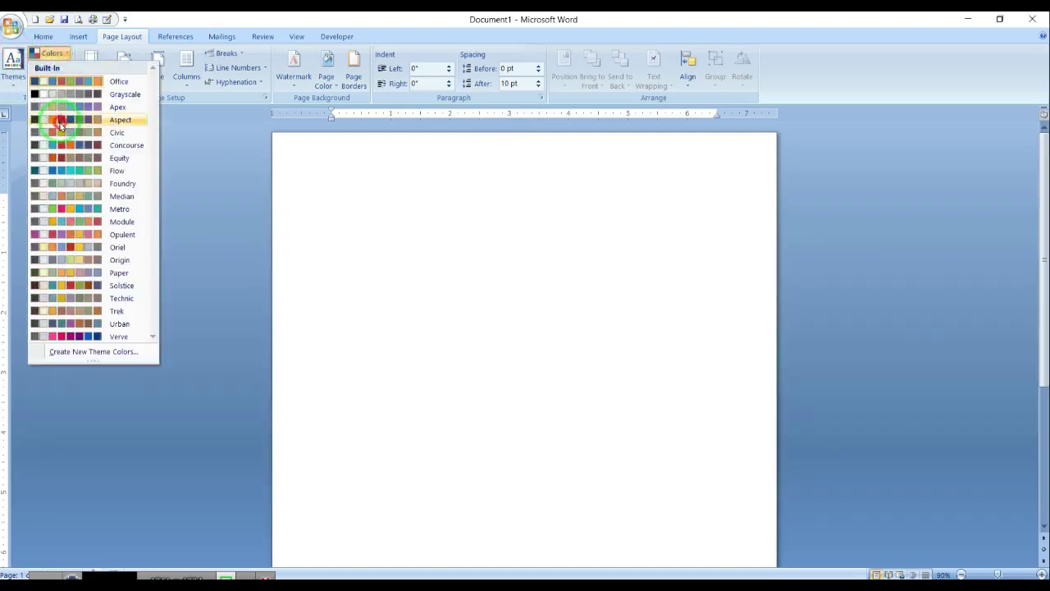
click(60, 121)
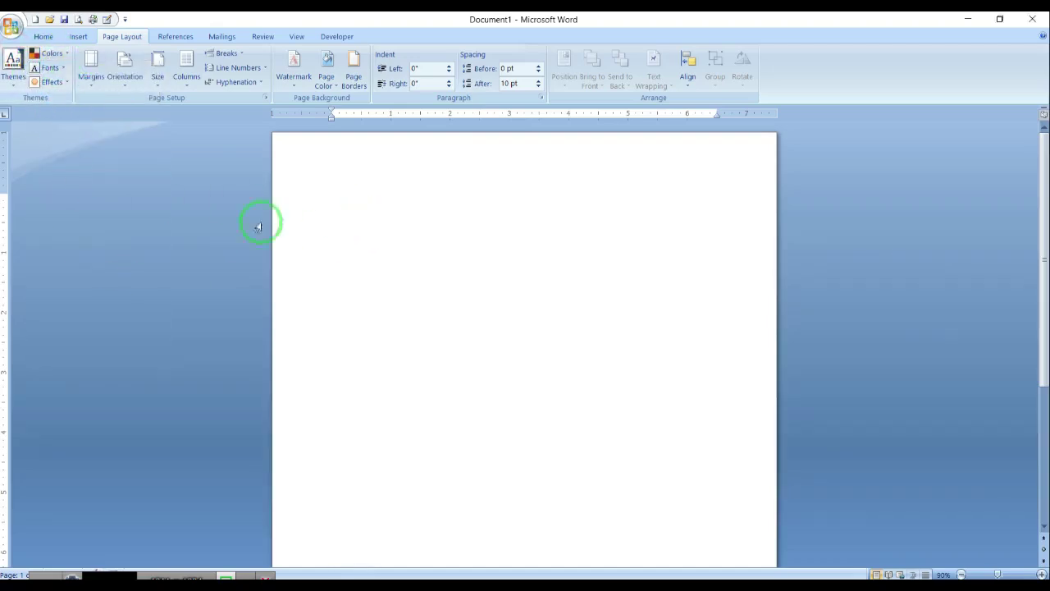
Look through the theme fonts without choosing one, and apply the built-in Paper theme effects to the document
click(49, 68)
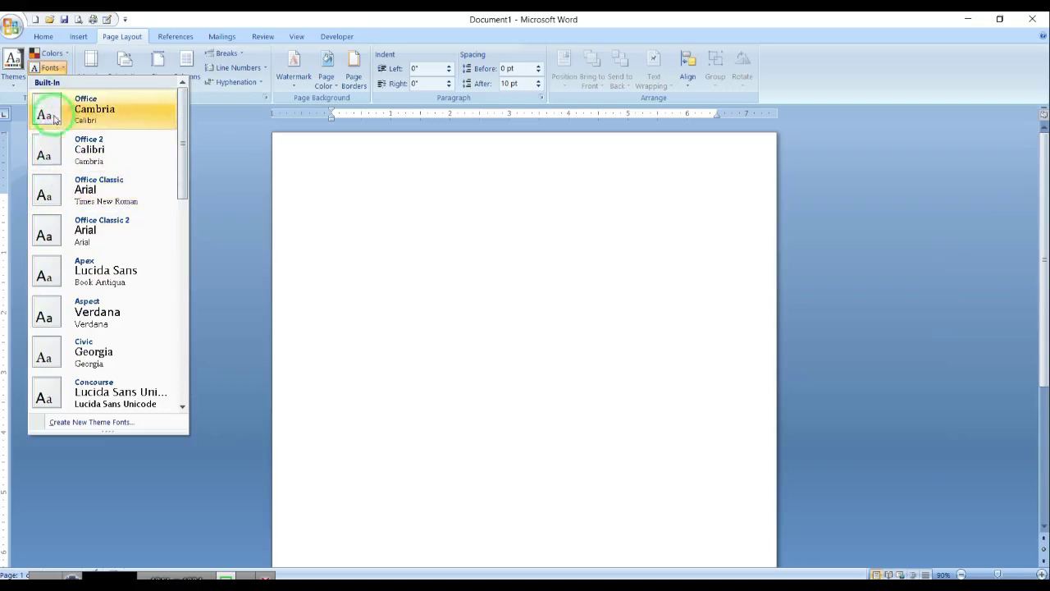
click(49, 67)
click(51, 82)
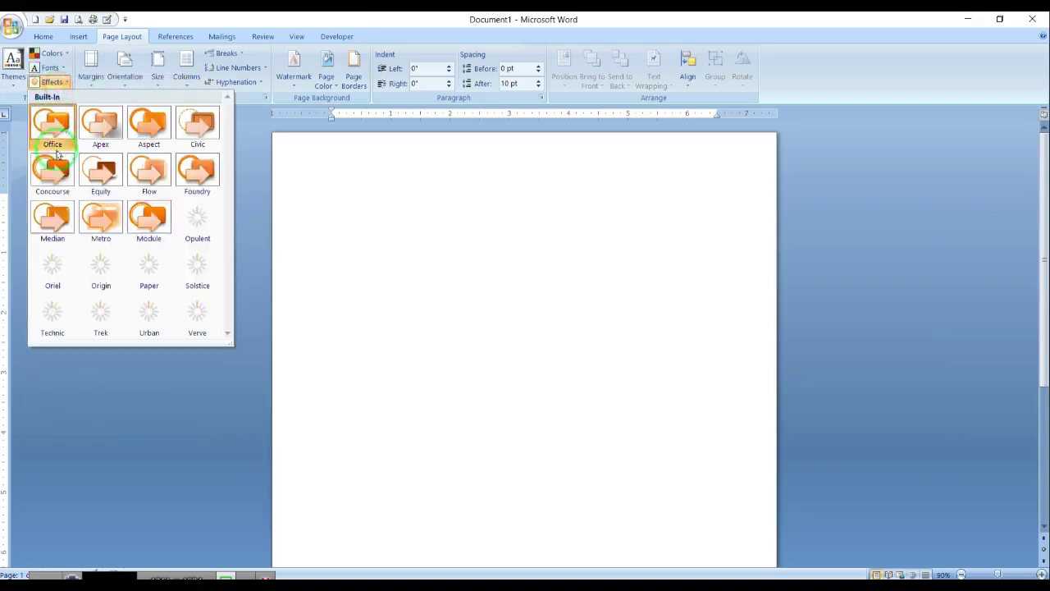
click(148, 266)
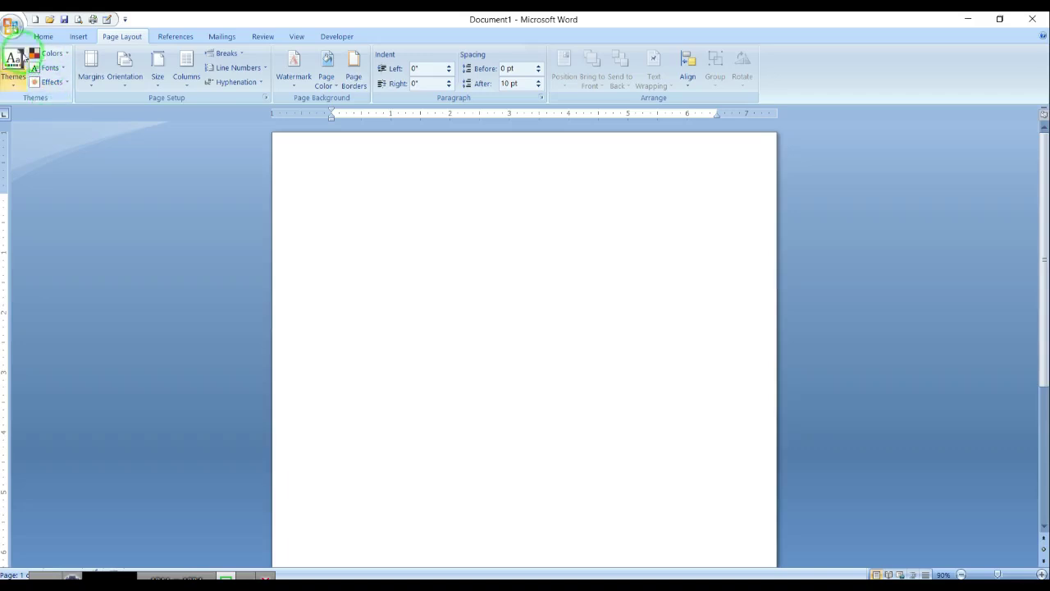
Apply the built-in Concourse theme to the document
click(45, 84)
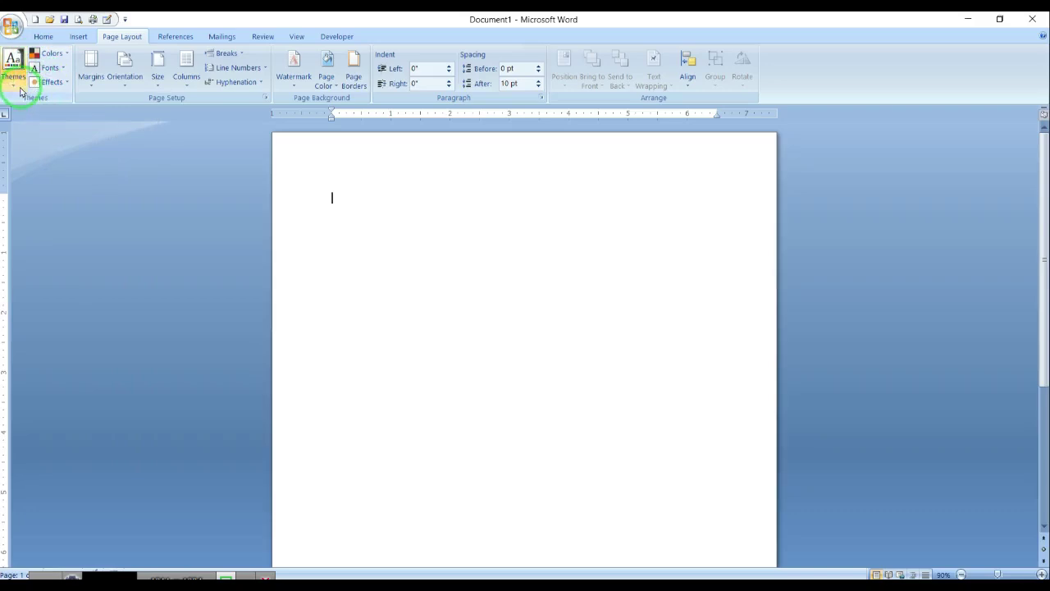
click(15, 73)
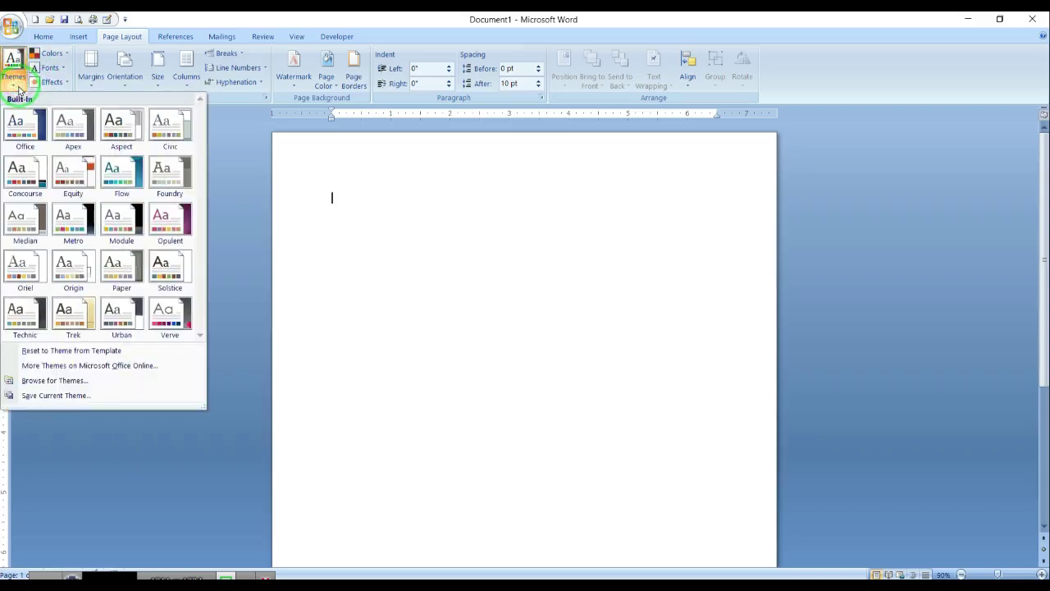
click(23, 170)
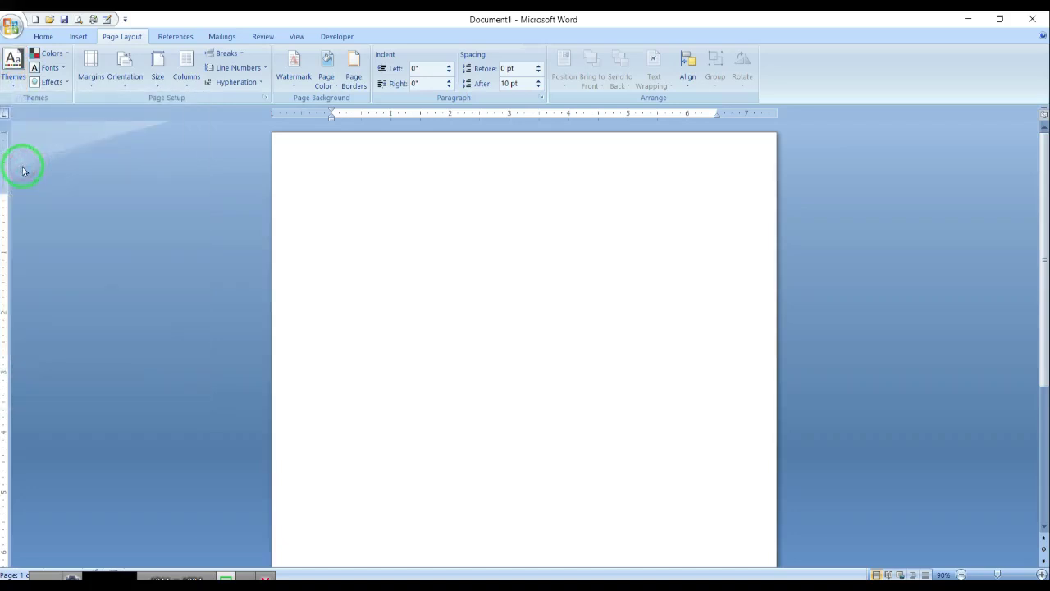
Reset the document's theme to the one from its template
scroll(802, 419, down, 2)
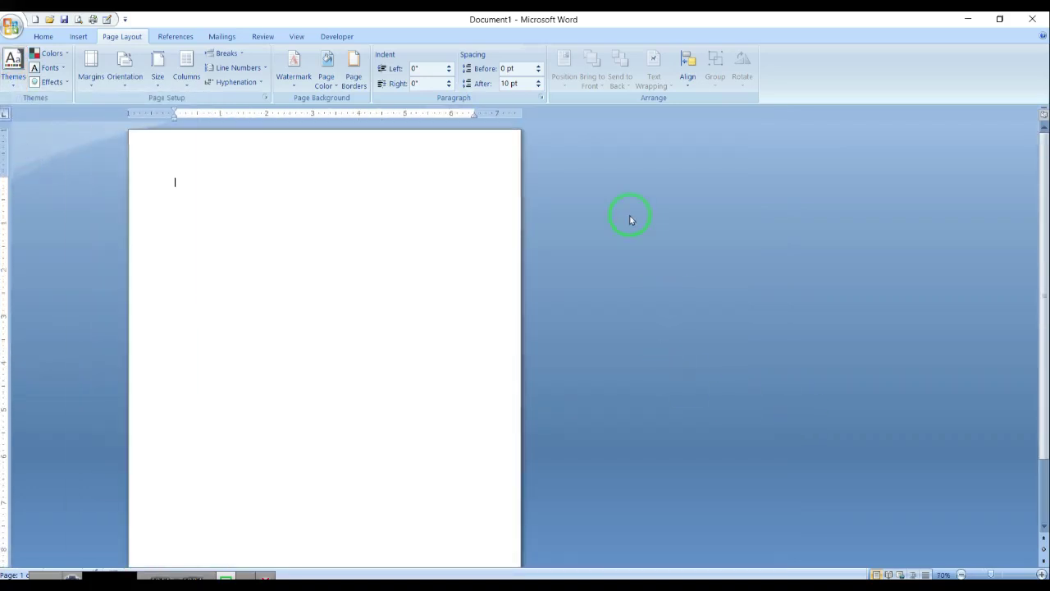
scroll(630, 220, up, 4)
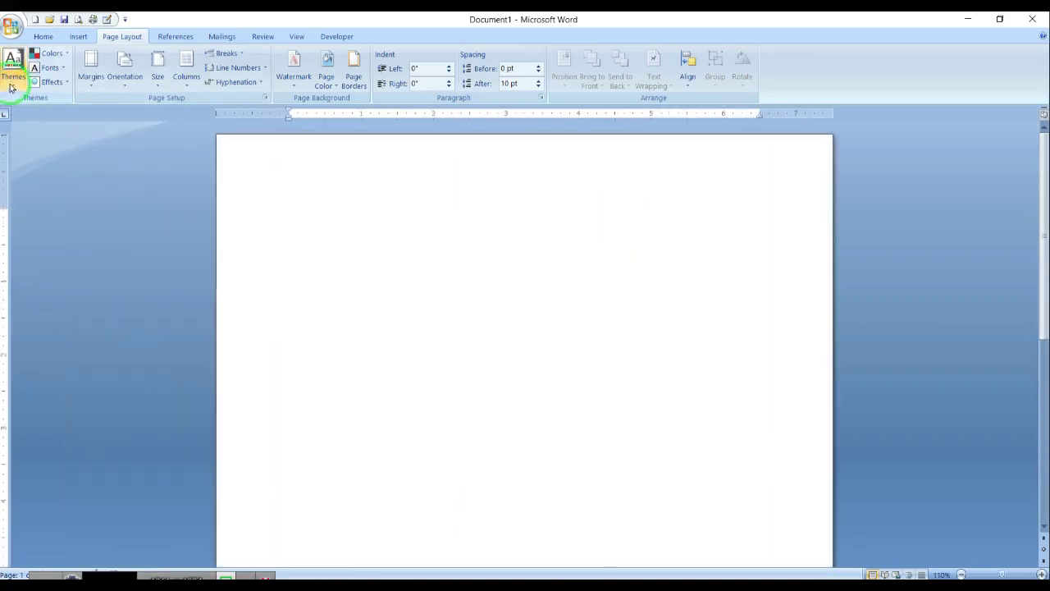
click(11, 82)
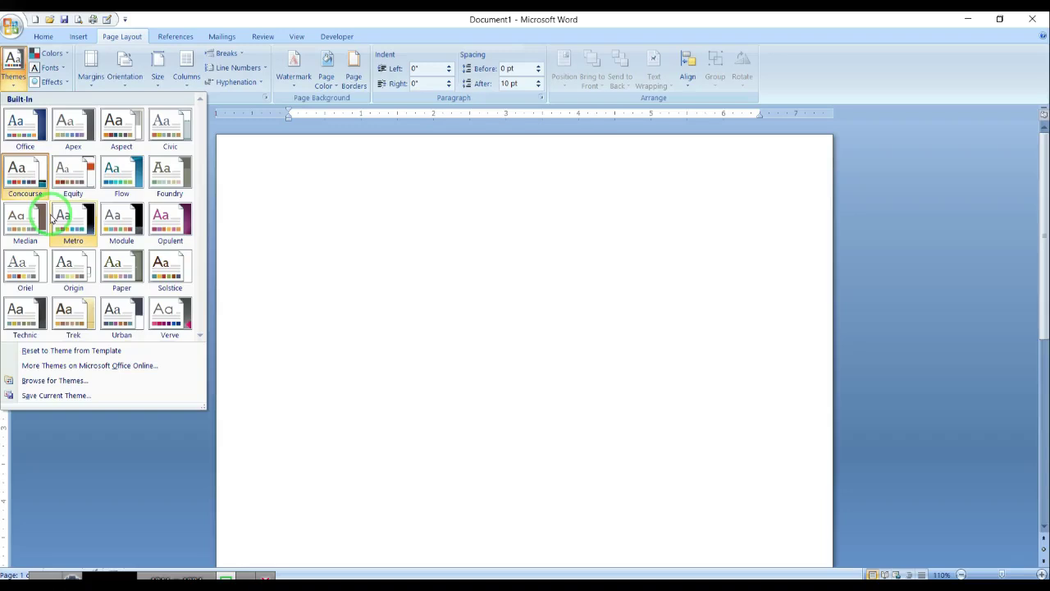
click(69, 352)
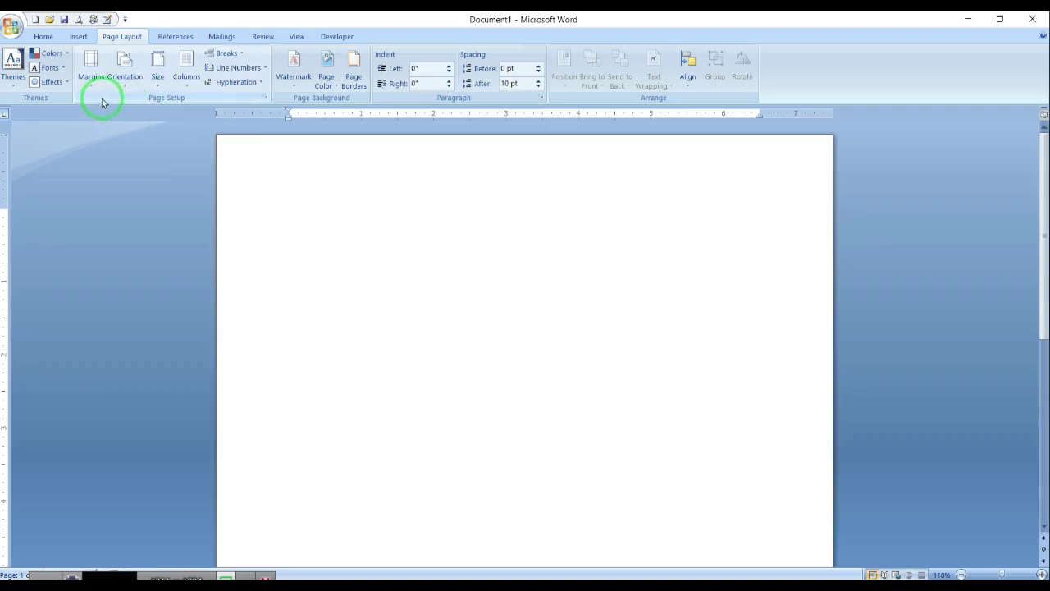
drag(86, 193, 88, 78)
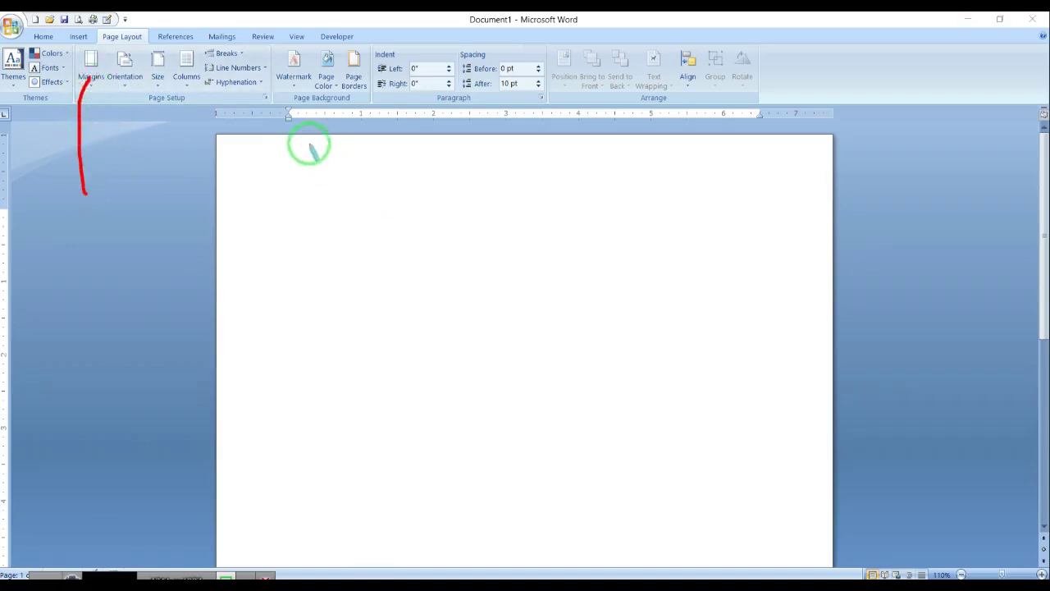
mouse_move(289, 115)
mouse_down()
mouse_move(290, 279)
mouse_move(217, 265)
mouse_up()
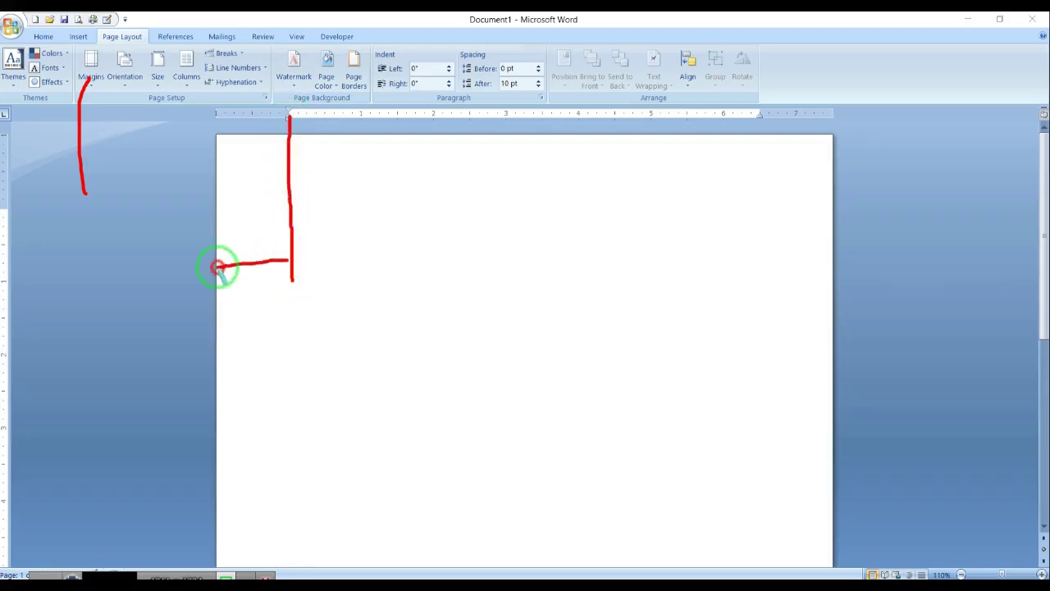
mouse_move(761, 115)
mouse_down()
mouse_move(758, 254)
mouse_move(832, 214)
mouse_up()
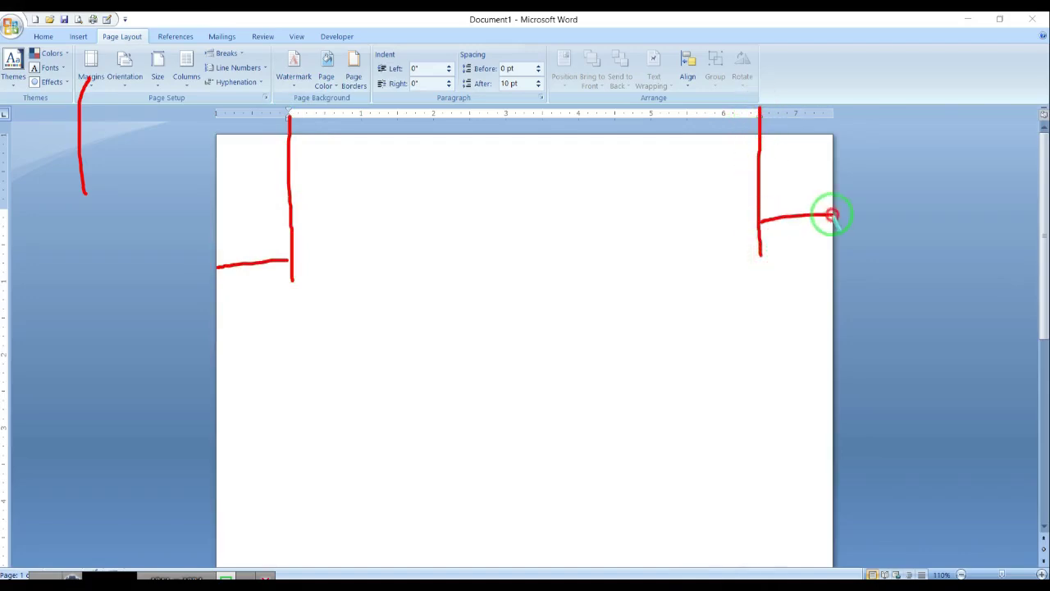
drag(289, 115, 218, 117)
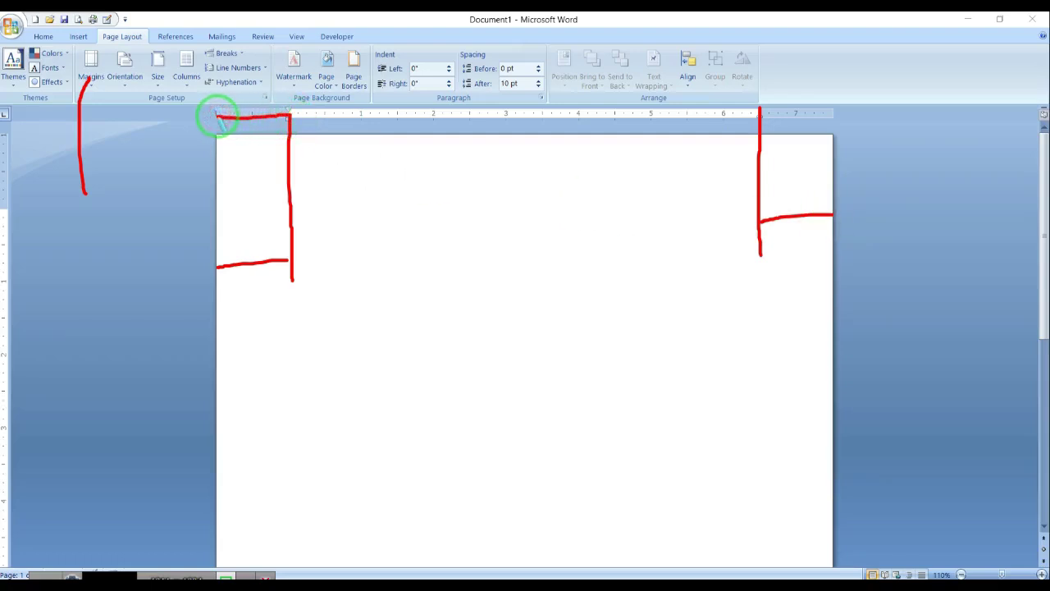
drag(280, 178, 224, 188)
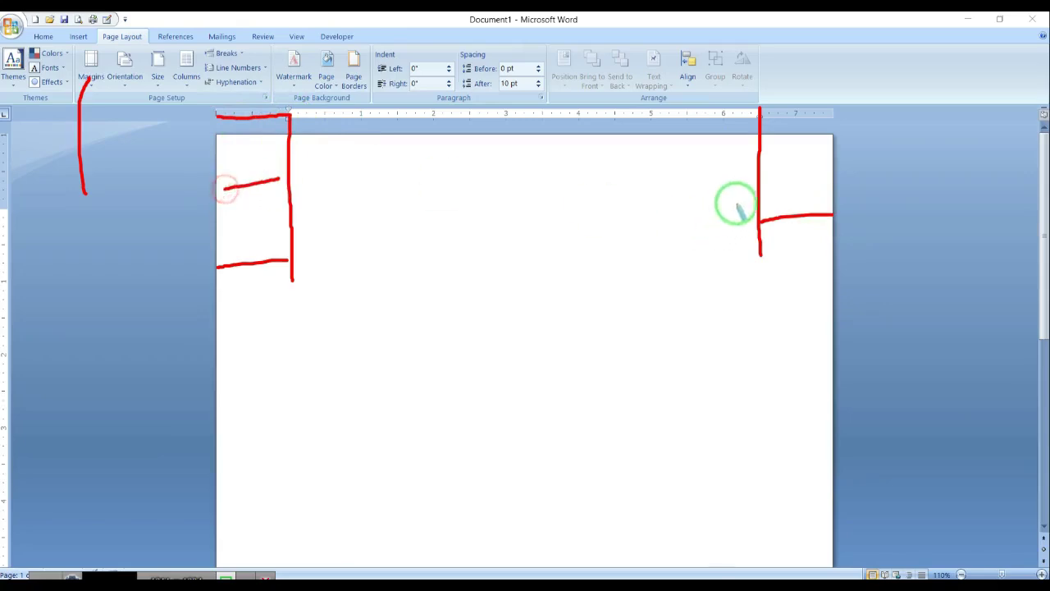
drag(760, 177, 840, 175)
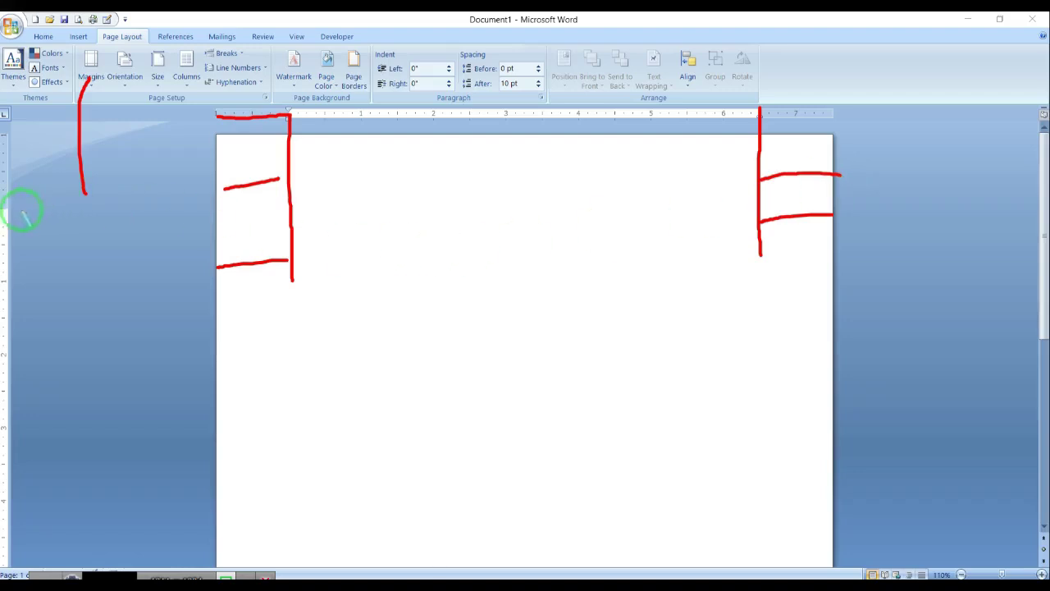
drag(8, 210, 204, 207)
right_click(202, 206)
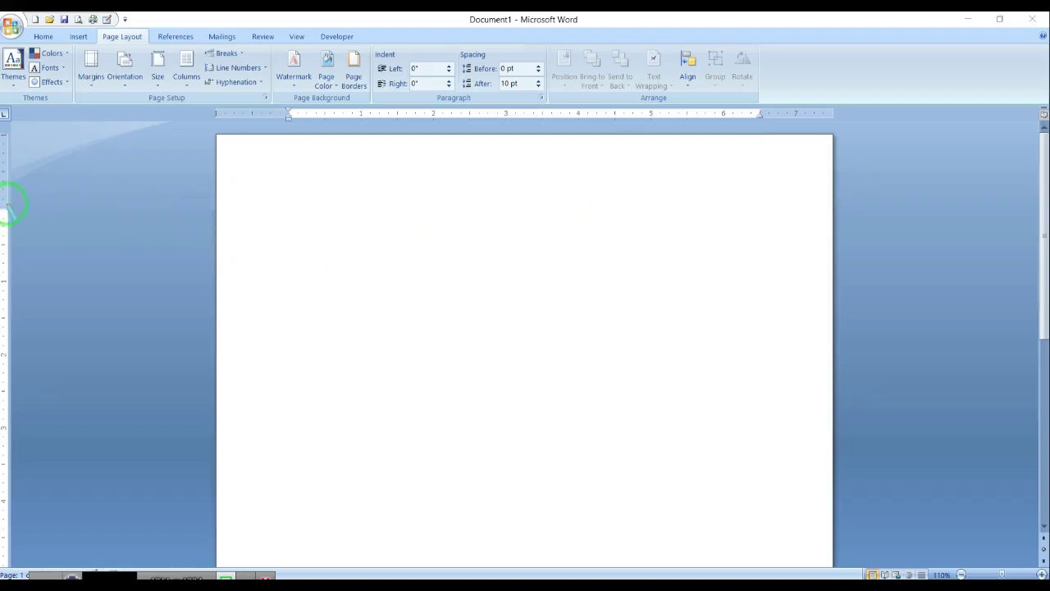
mouse_move(8, 210)
mouse_down()
mouse_move(414, 228)
mouse_move(843, 224)
mouse_up()
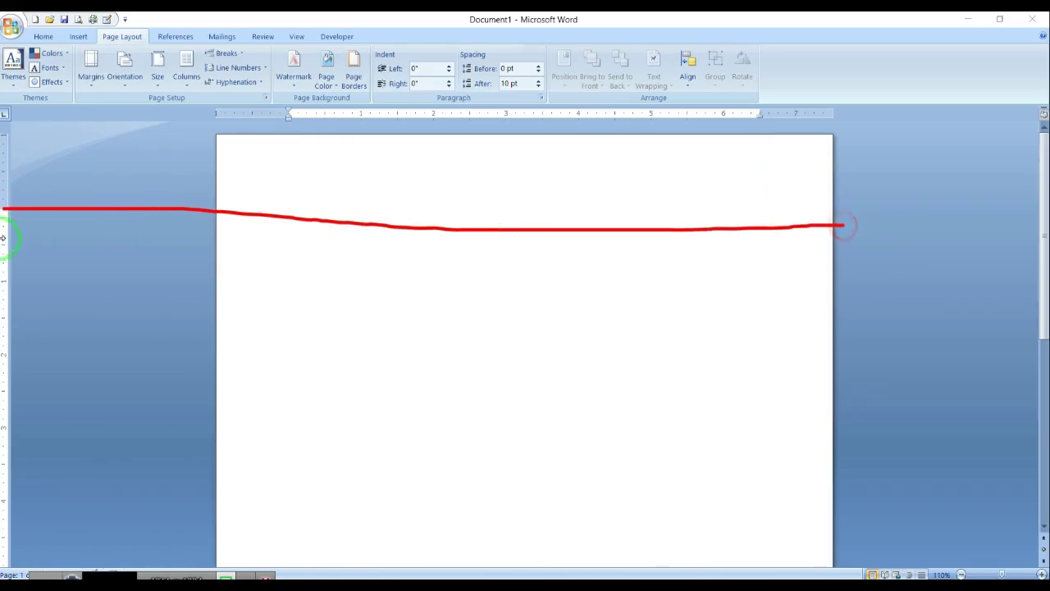
mouse_move(5, 246)
mouse_down()
mouse_move(6, 279)
mouse_move(17, 133)
mouse_up()
drag(289, 135, 290, 204)
drag(391, 135, 401, 209)
drag(555, 134, 572, 242)
drag(680, 135, 690, 210)
drag(748, 135, 750, 223)
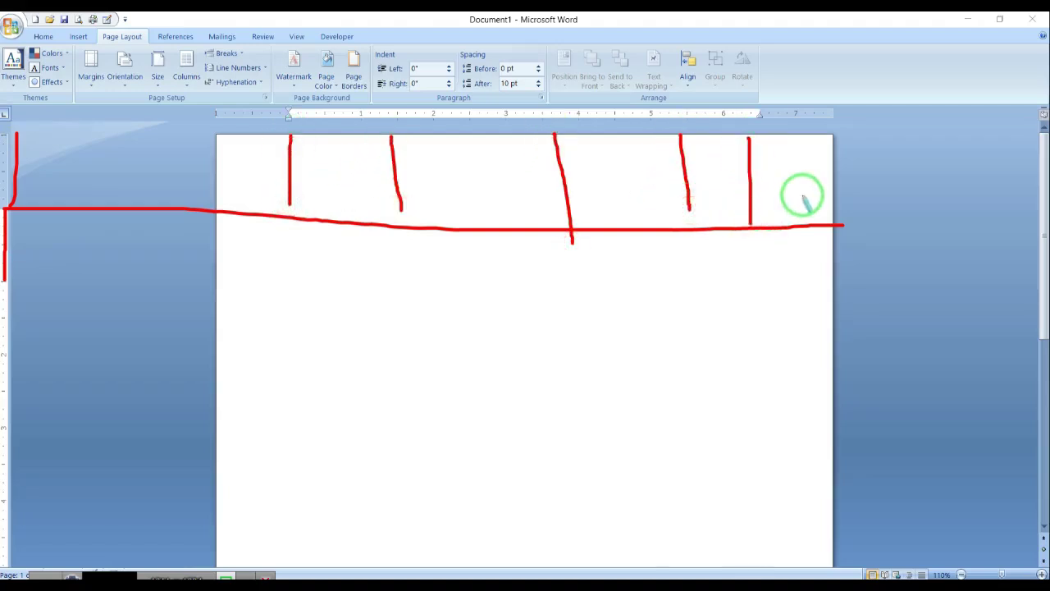
key(Escape)
drag(286, 111, 218, 117)
drag(763, 111, 830, 110)
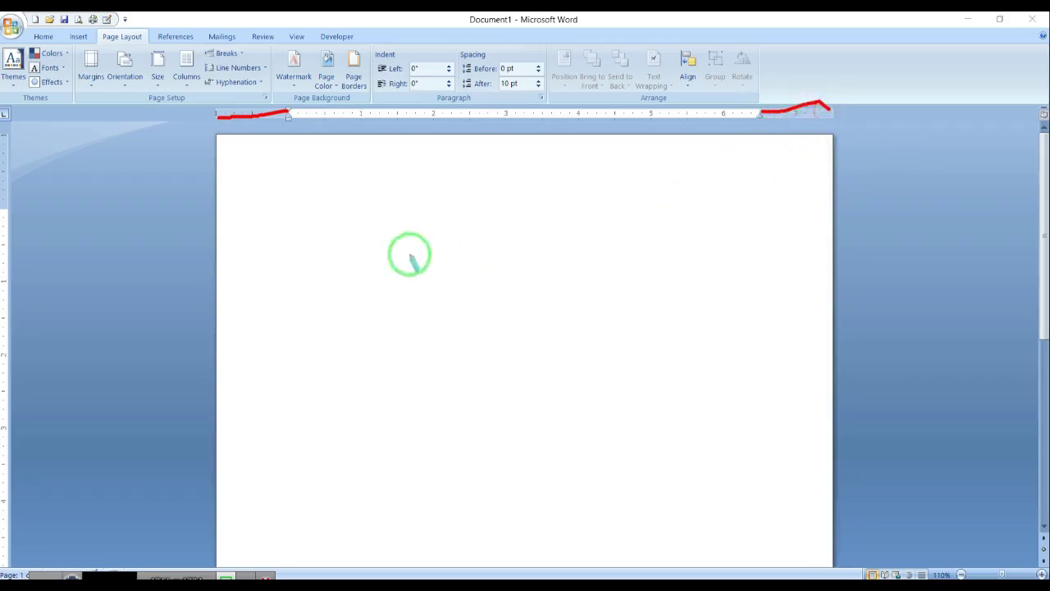
mouse_move(5, 209)
mouse_down()
mouse_move(258, 217)
mouse_move(233, 214)
mouse_move(258, 147)
mouse_up()
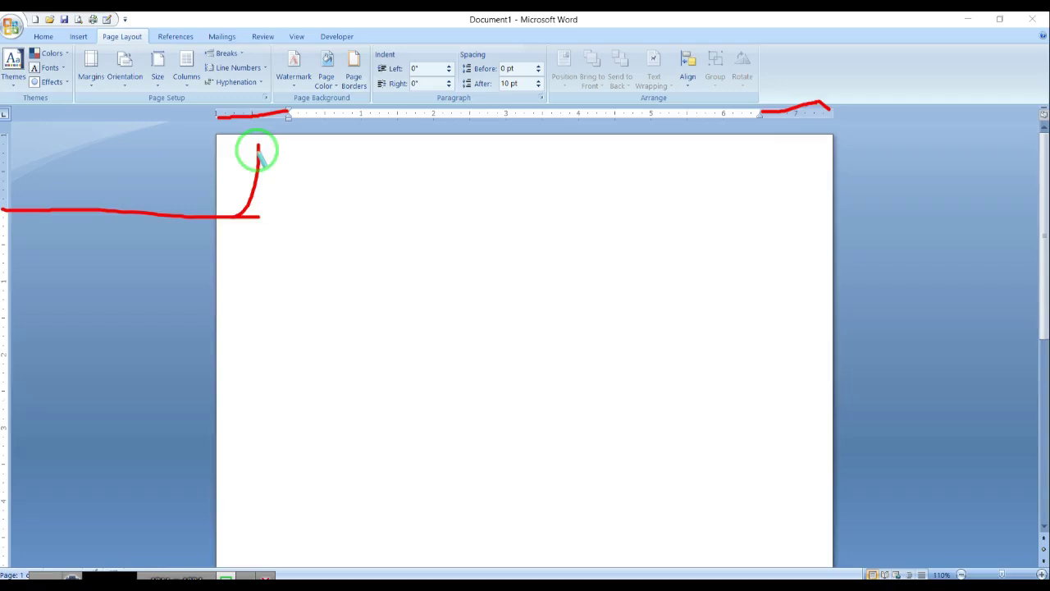
key(Escape)
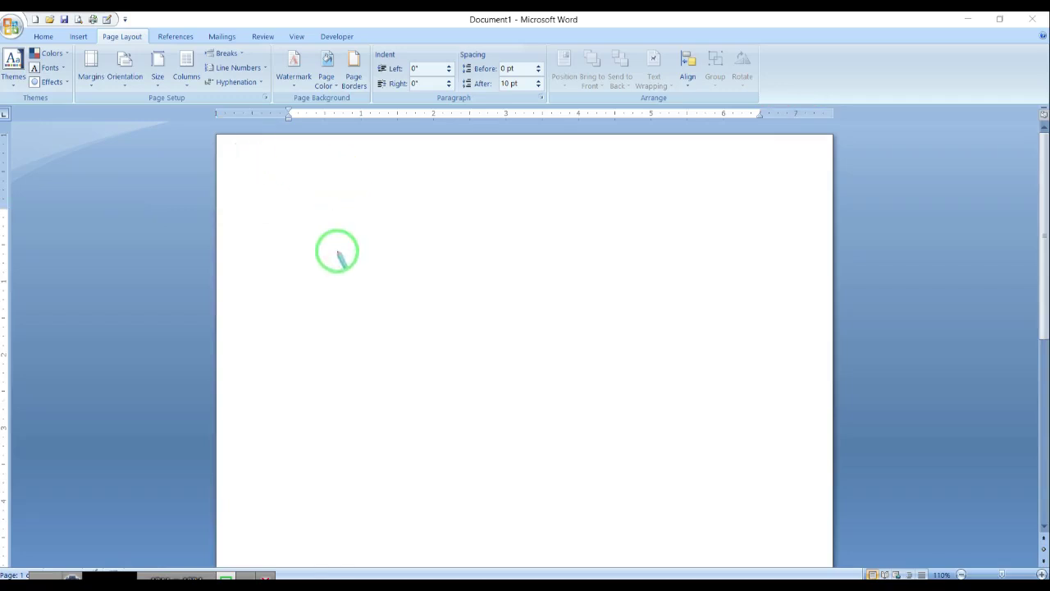
scroll(345, 254, down, 1)
scroll(355, 253, down, 5)
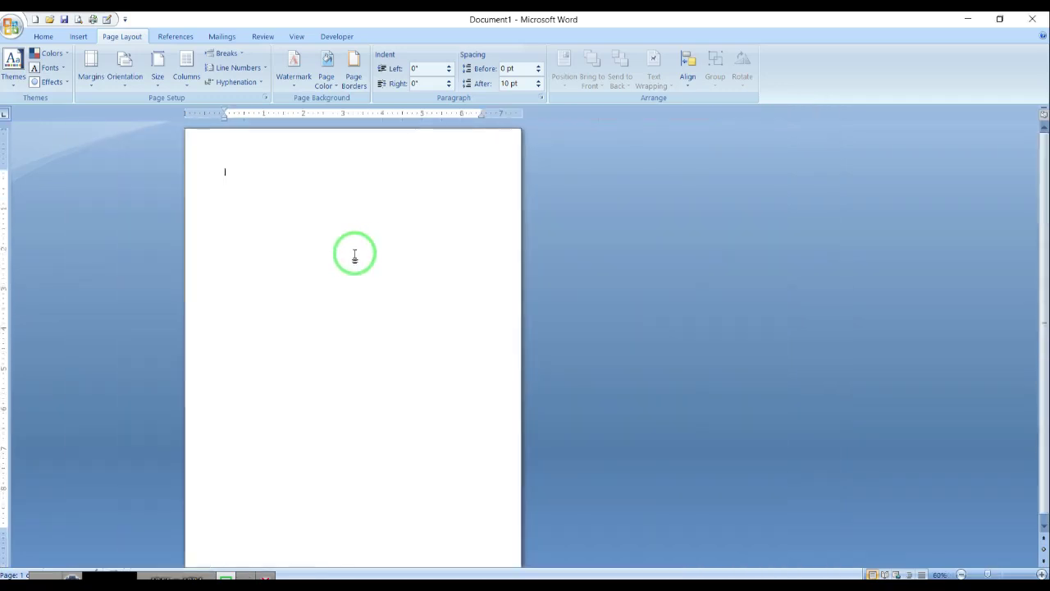
scroll(401, 361, up, 8)
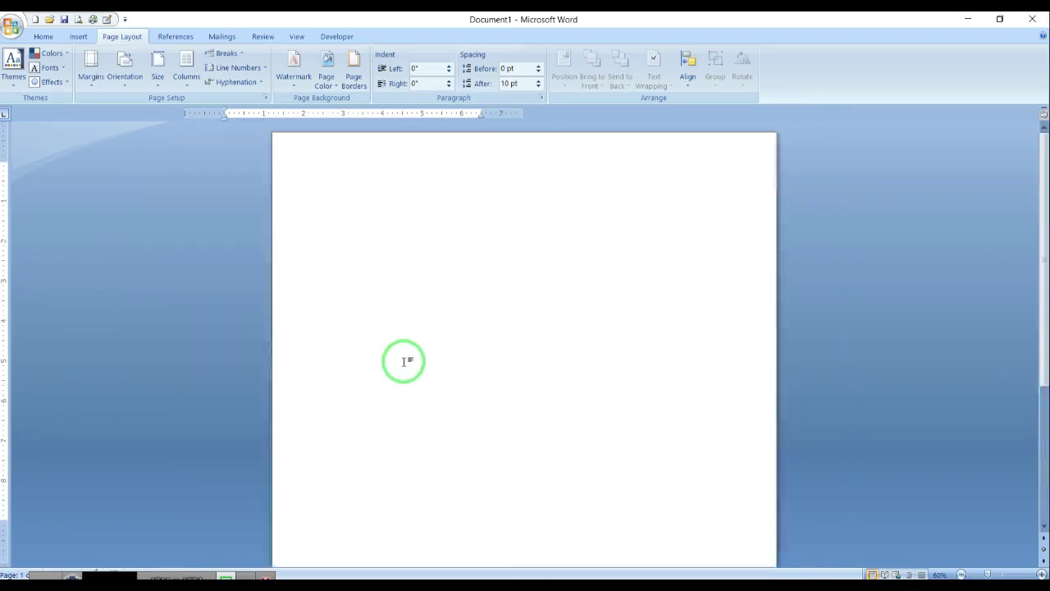
scroll(404, 361, down, 3)
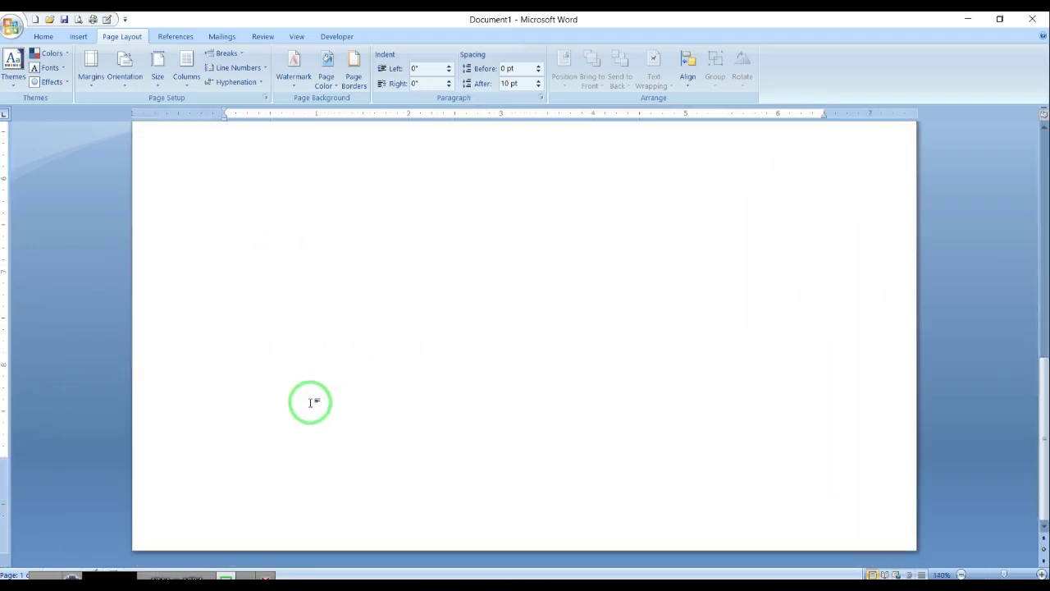
drag(8, 457, 942, 457)
mouse_move(9, 458)
mouse_down()
mouse_move(8, 545)
mouse_move(848, 550)
mouse_move(938, 539)
mouse_move(945, 449)
mouse_up()
mouse_move(534, 486)
mouse_down()
mouse_move(553, 498)
mouse_move(541, 516)
mouse_up()
key(e)
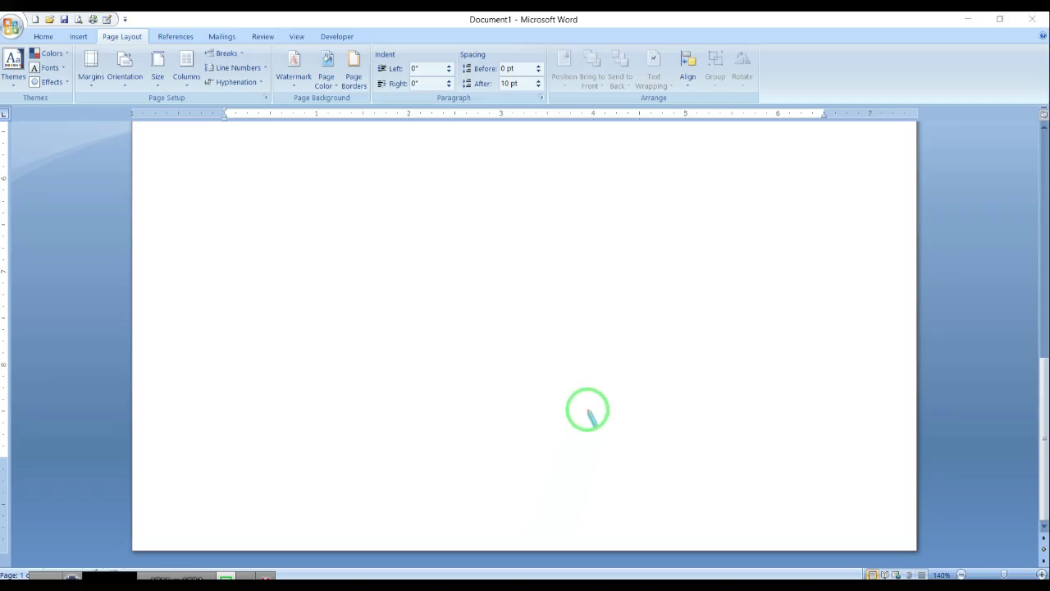
key(Escape)
ctrl+scroll(588, 410, down, 9)
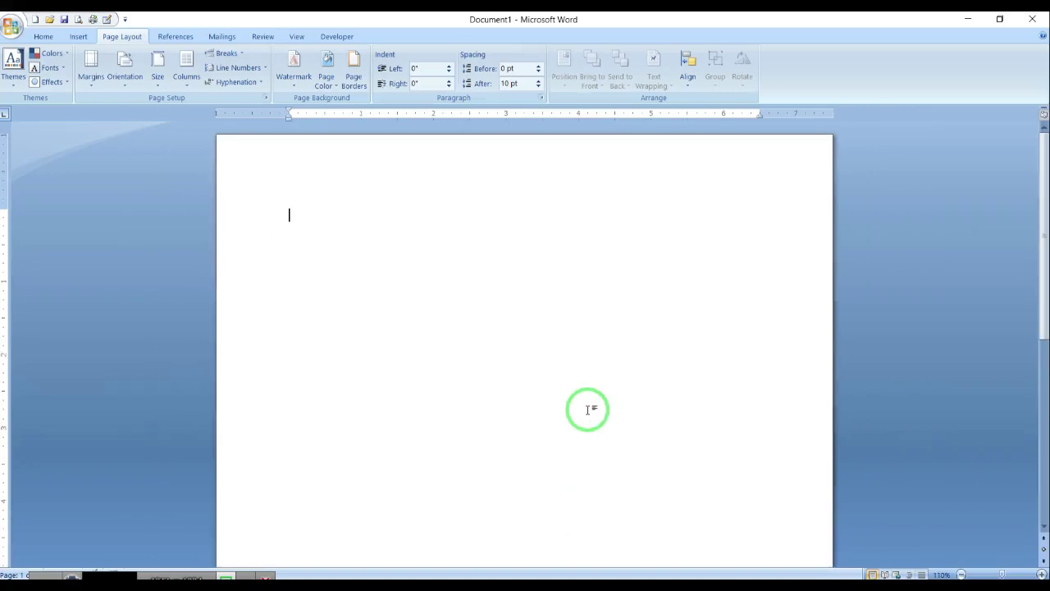
key(ctrl+2)
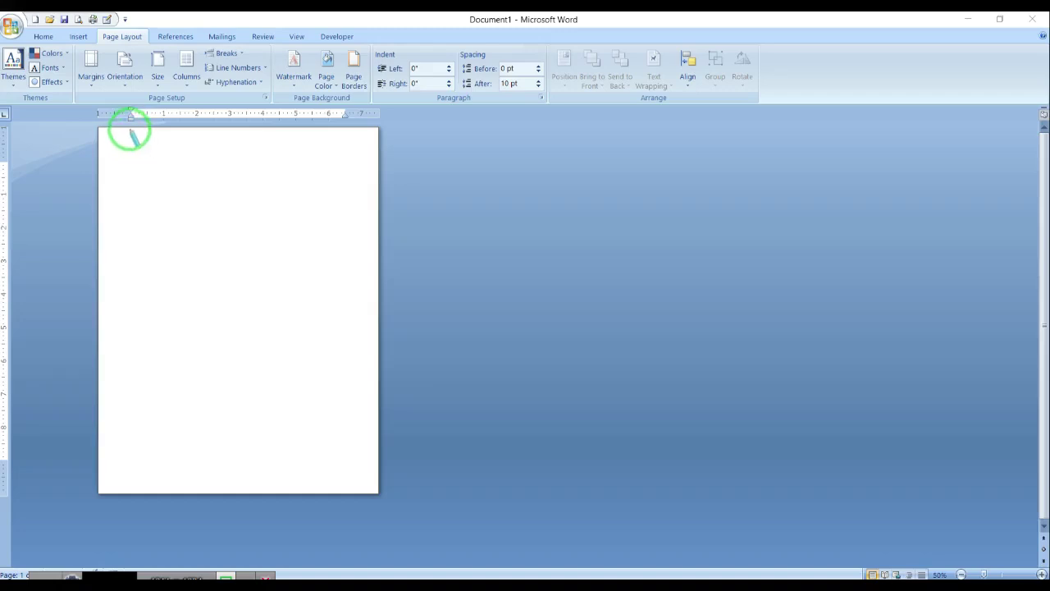
mouse_move(128, 160)
mouse_down()
mouse_move(131, 452)
mouse_move(339, 452)
mouse_up()
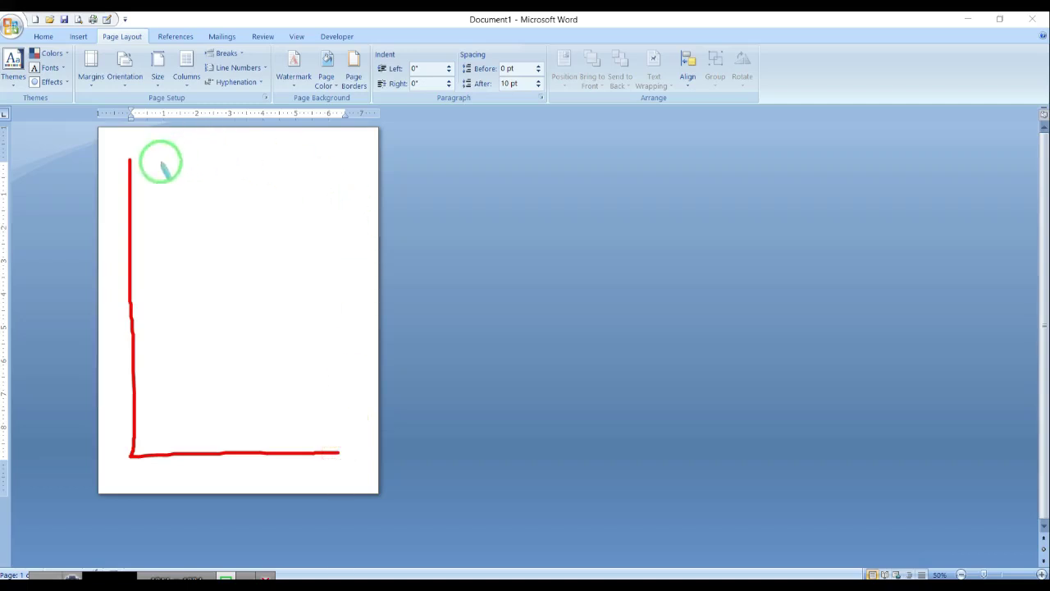
mouse_move(129, 159)
mouse_down()
mouse_move(321, 176)
mouse_move(340, 167)
mouse_move(342, 449)
mouse_up()
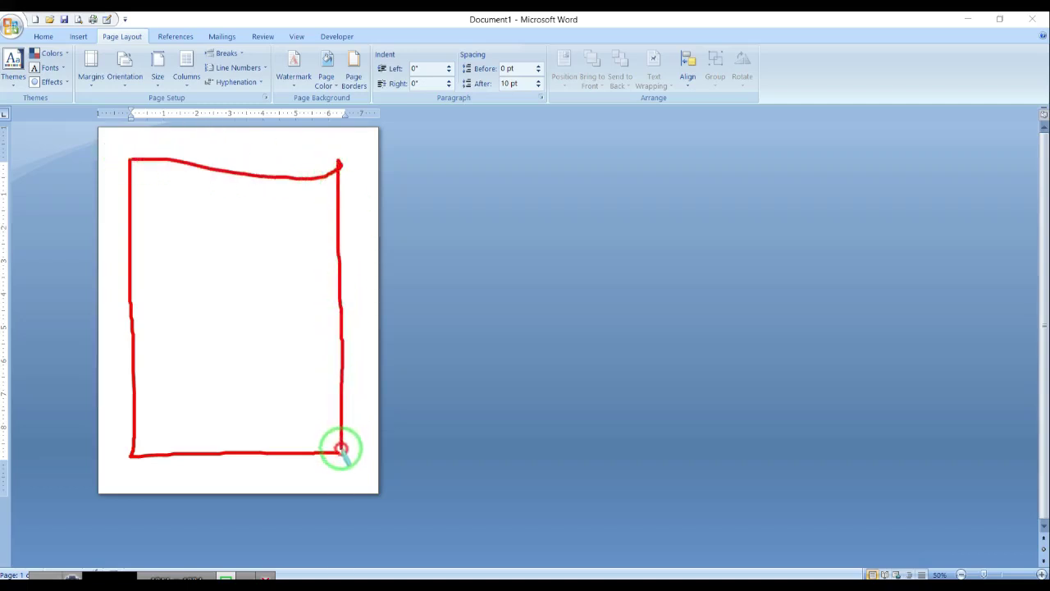
drag(128, 156, 331, 156)
mouse_move(258, 207)
mouse_down()
mouse_move(211, 332)
mouse_move(202, 200)
mouse_up()
mouse_move(168, 237)
mouse_down()
mouse_move(298, 310)
mouse_move(271, 353)
mouse_move(272, 379)
mouse_up()
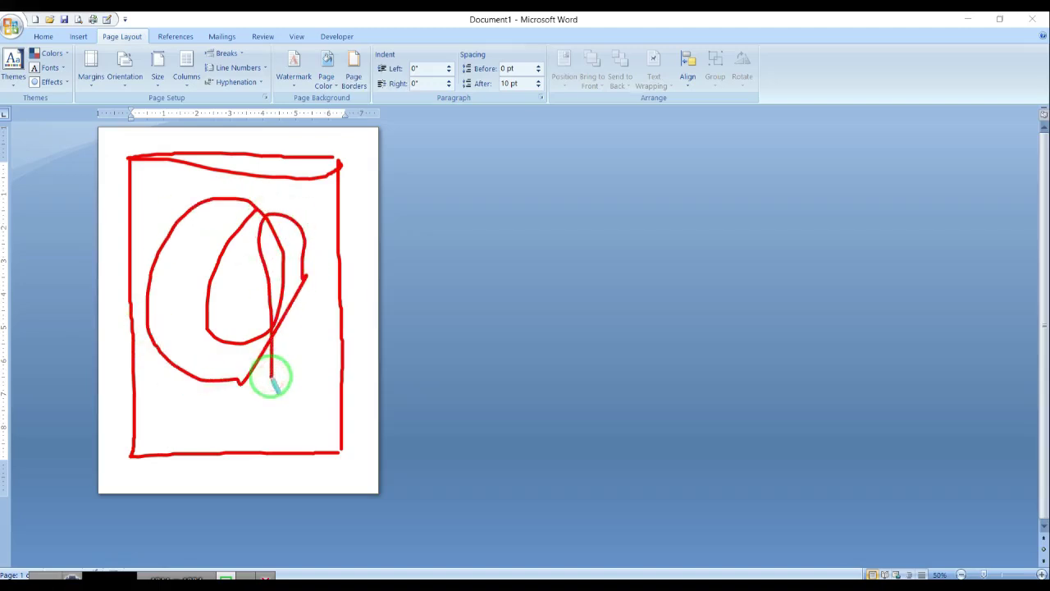
drag(354, 172, 424, 173)
drag(350, 345, 434, 347)
drag(350, 468, 365, 468)
drag(489, 487, 492, 488)
drag(124, 463, 65, 478)
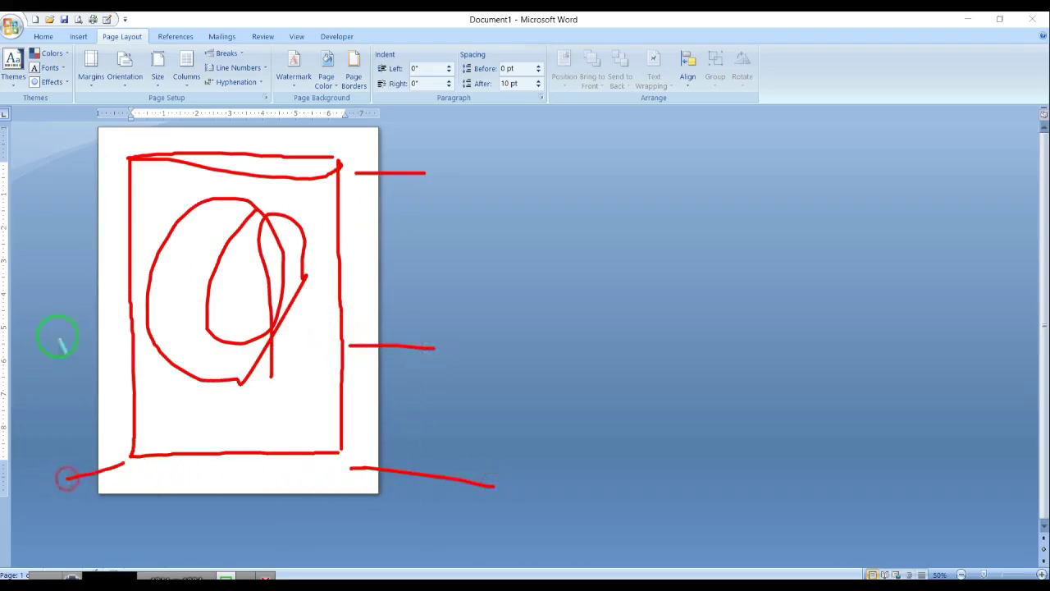
key(e)
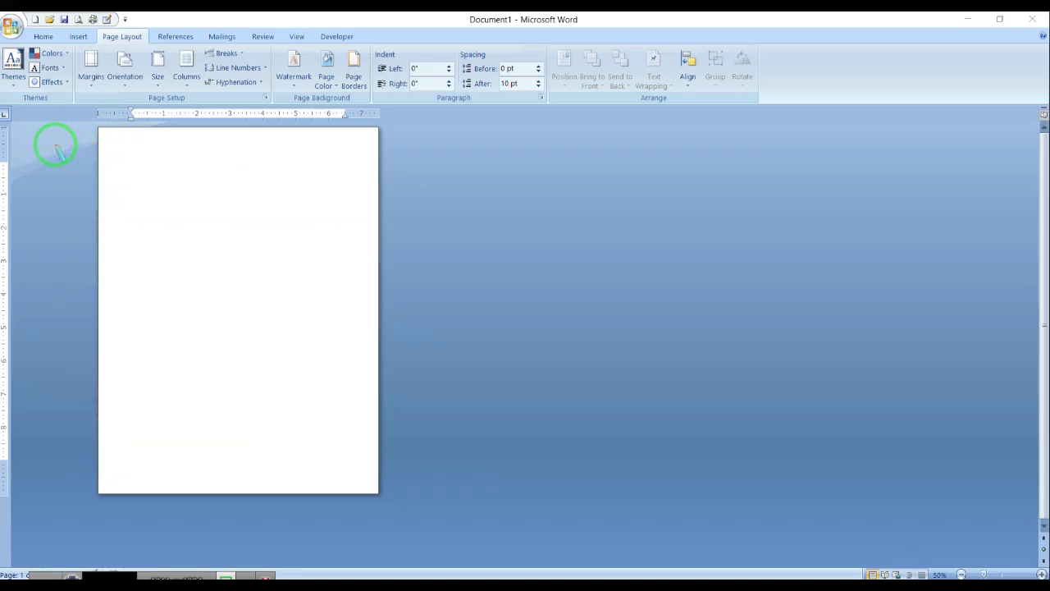
scroll(180, 183, up, 4)
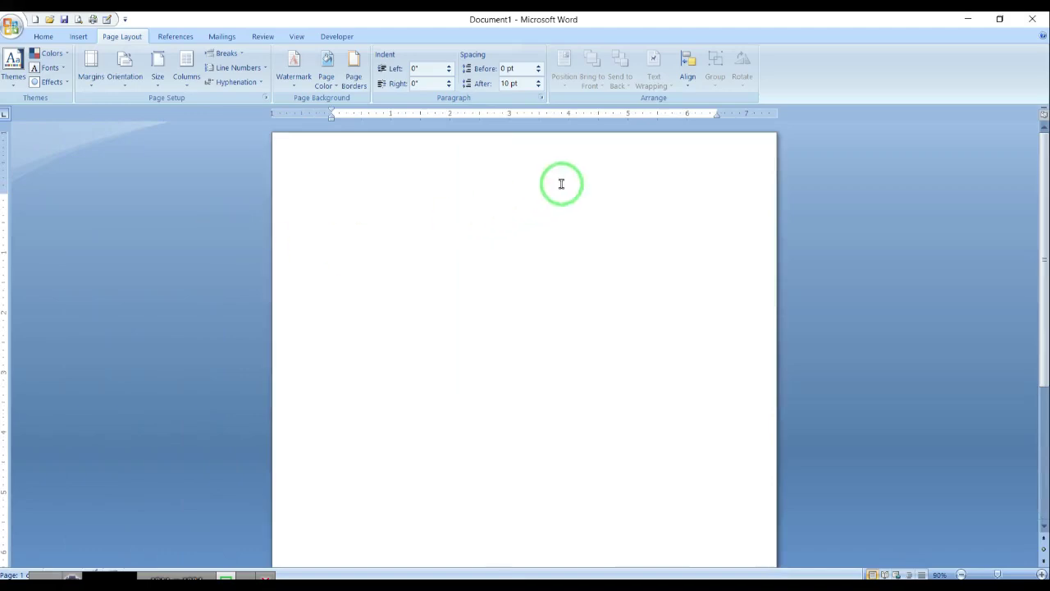
scroll(558, 311, down, 5)
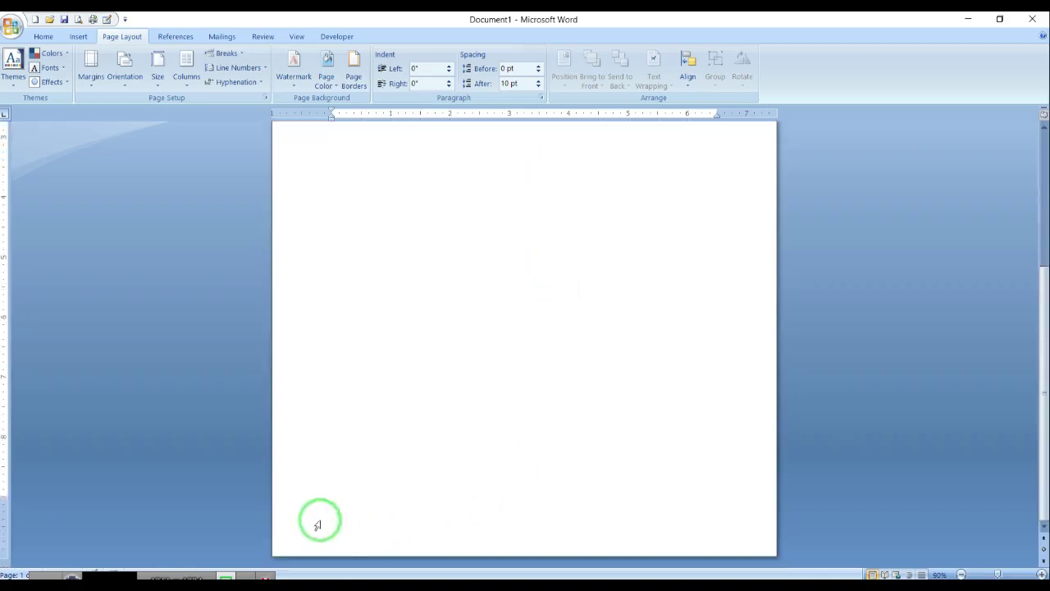
Apply the Normal margin preset with 1" on every side, and switch the page to the Narrow preset with 0.5" margins
click(82, 86)
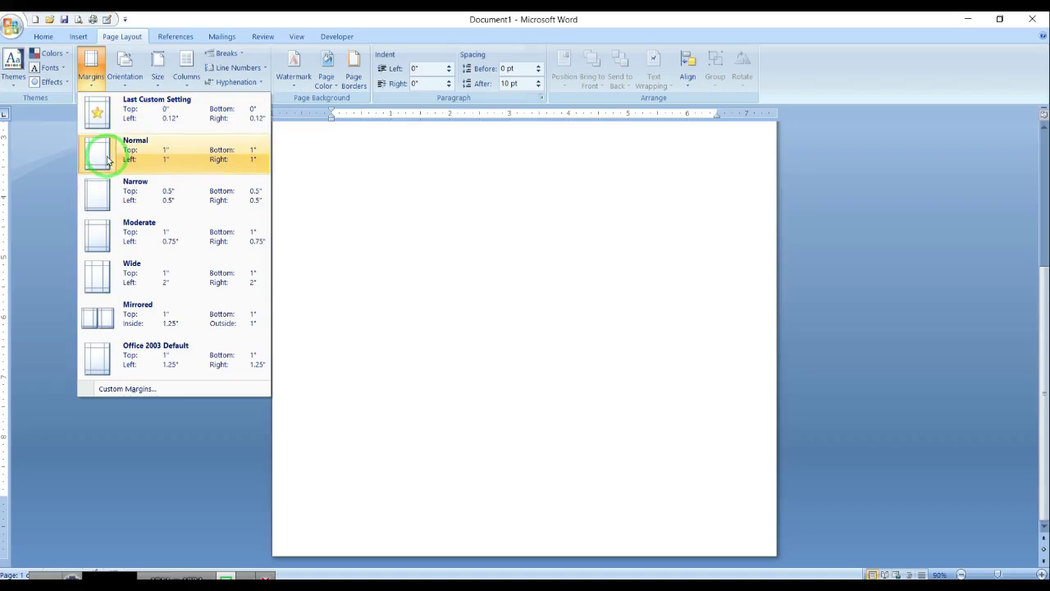
click(166, 153)
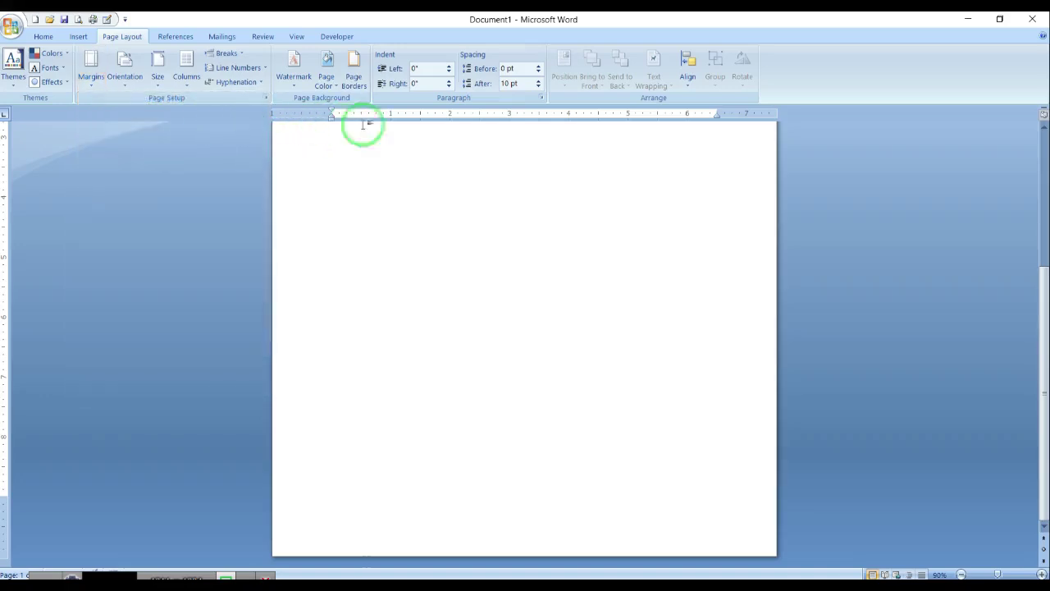
scroll(596, 267, up, 1)
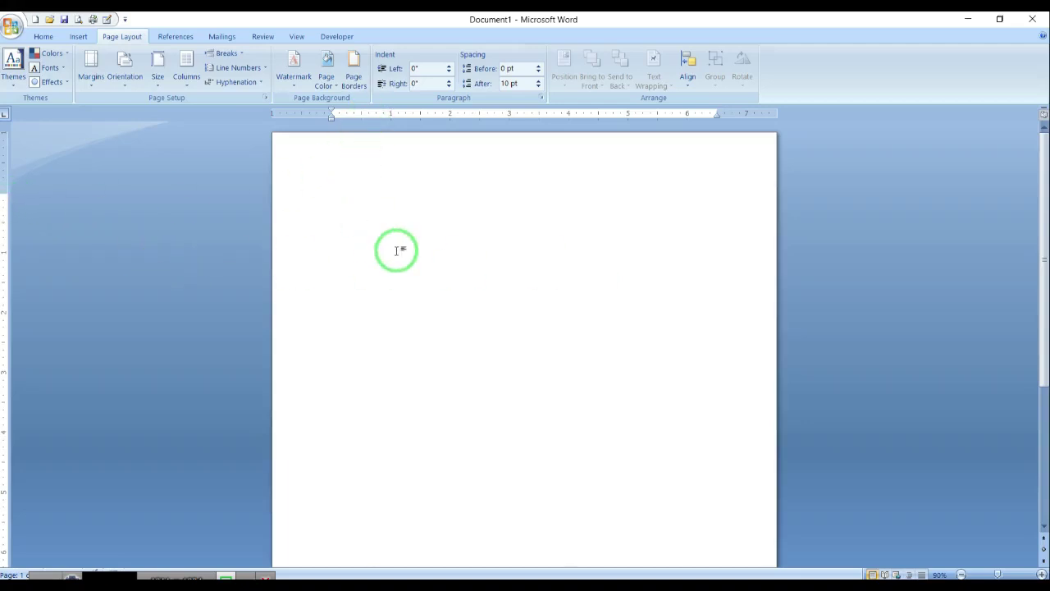
click(90, 71)
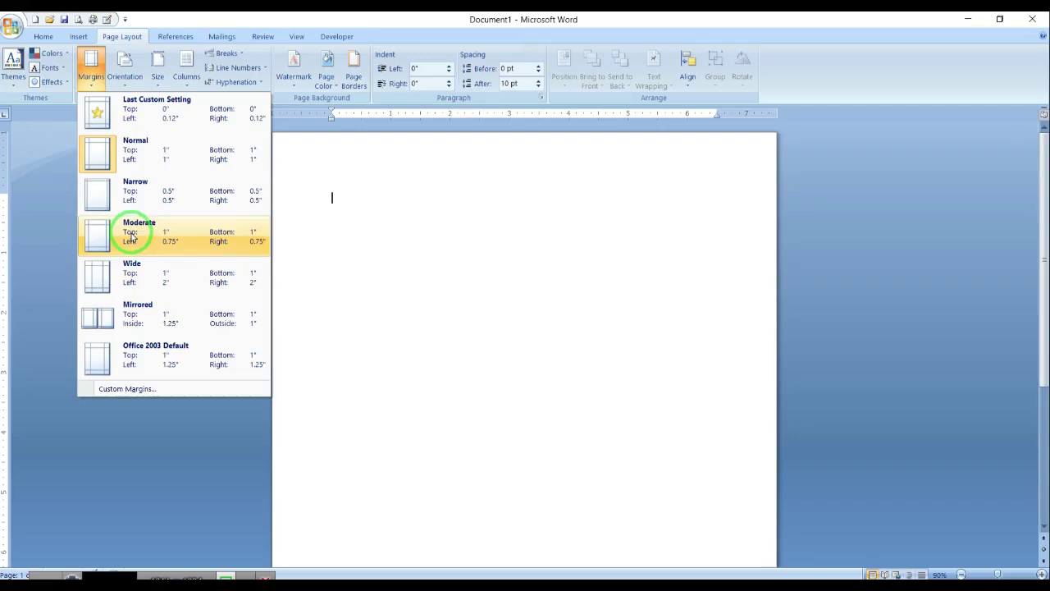
click(137, 199)
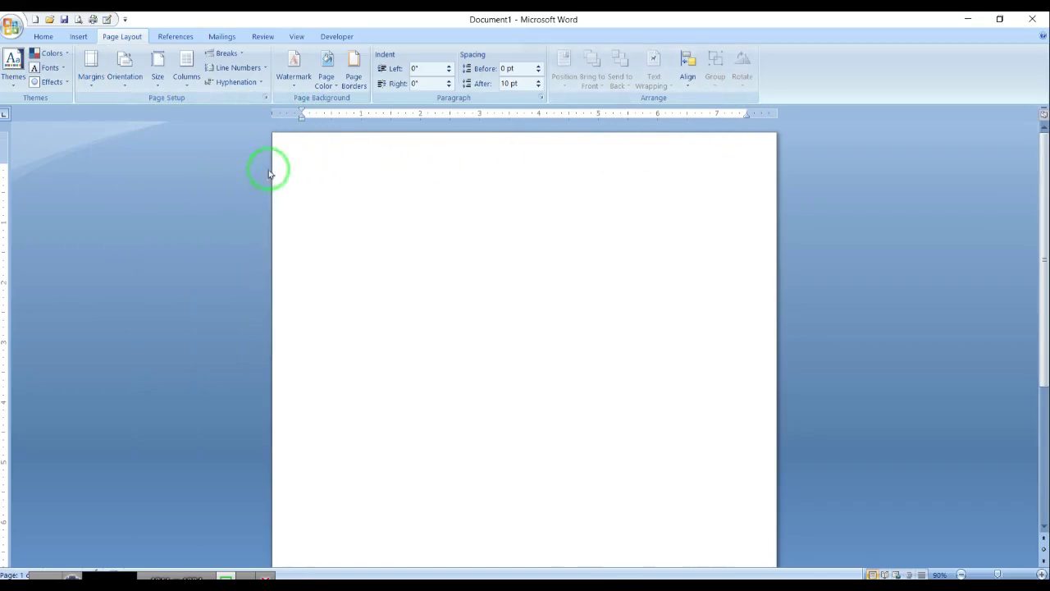
Enter the sample text "Dfdfdf" and "fdfdfa" on two separate lines at the start of the page
text(dfdfdf)
key(Return)
text(fdfdf)
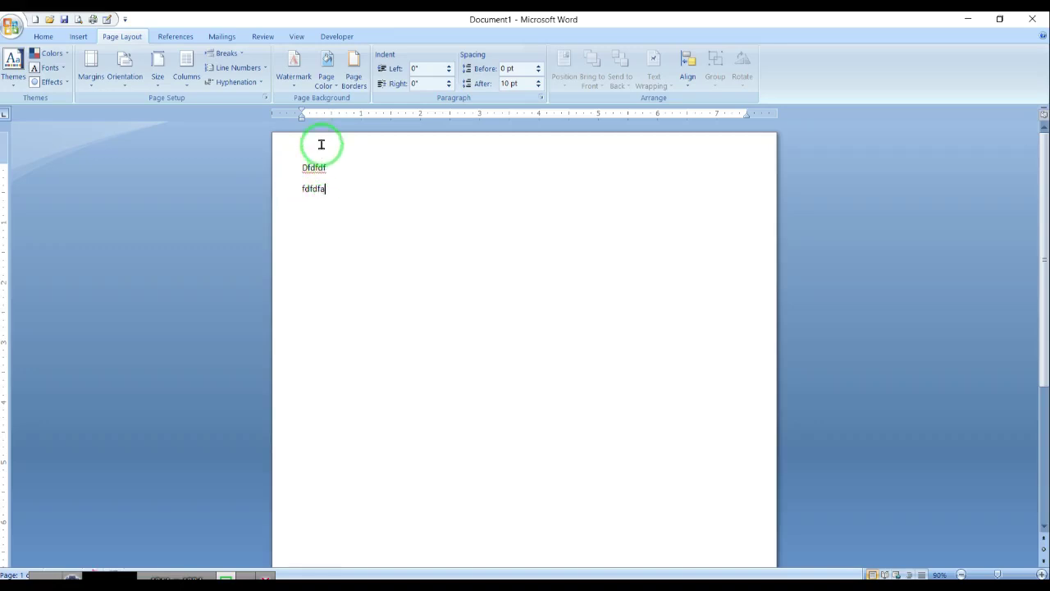
drag(303, 161, 321, 169)
click(333, 197)
scroll(333, 197, up, 7)
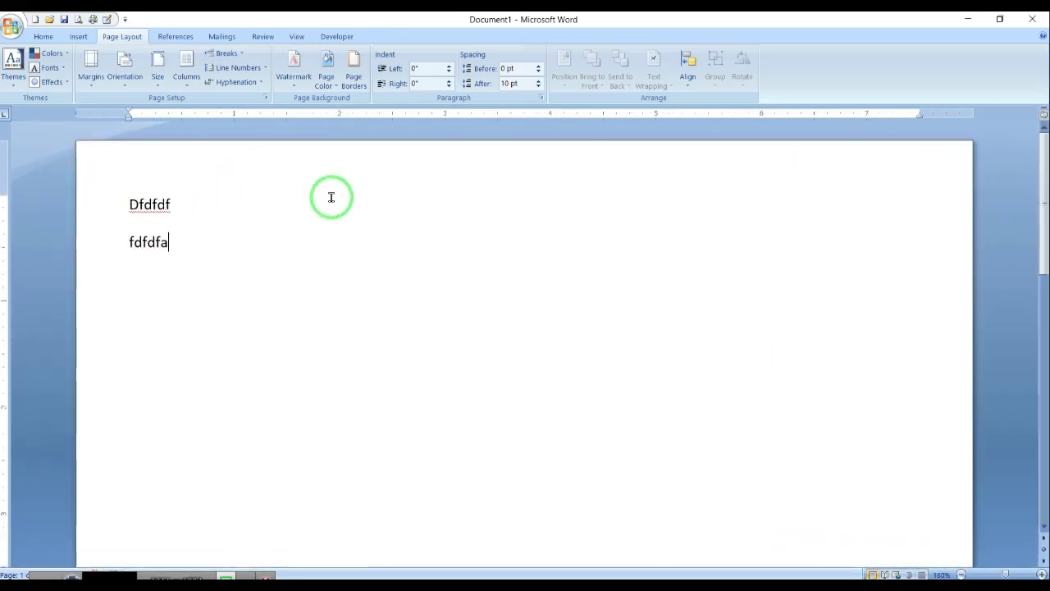
drag(13, 196, 128, 204)
drag(128, 133, 130, 205)
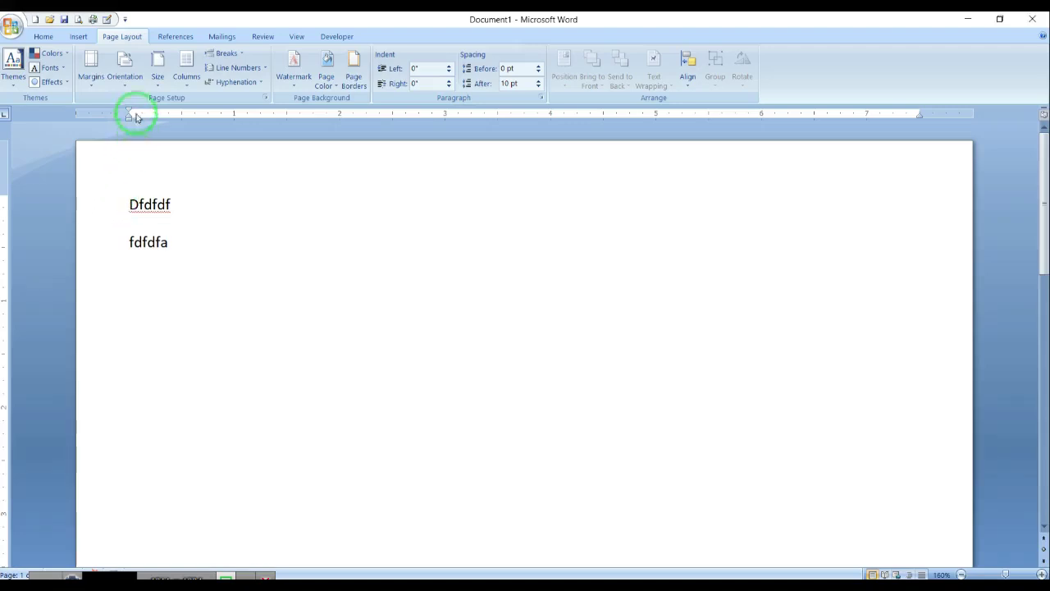
Switch the page orientation to Landscape and return it to Portrait
click(126, 78)
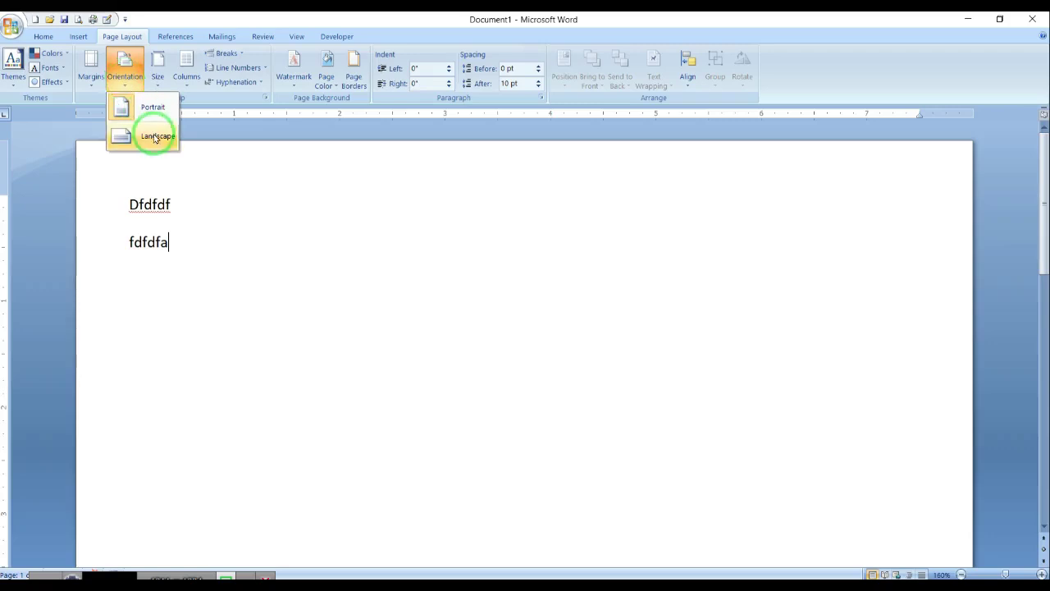
click(277, 277)
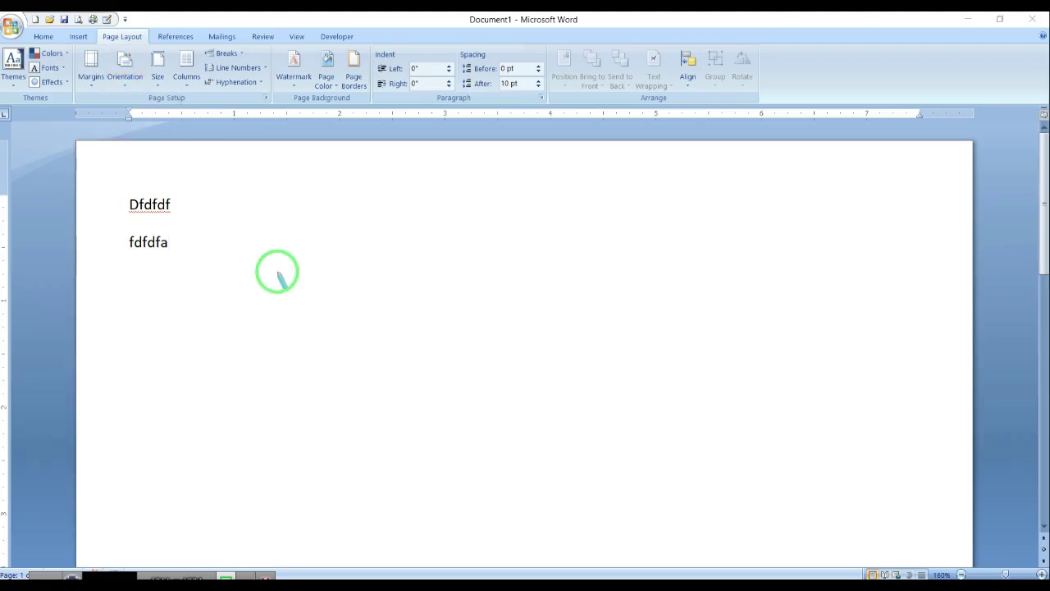
scroll(278, 272, down, 9)
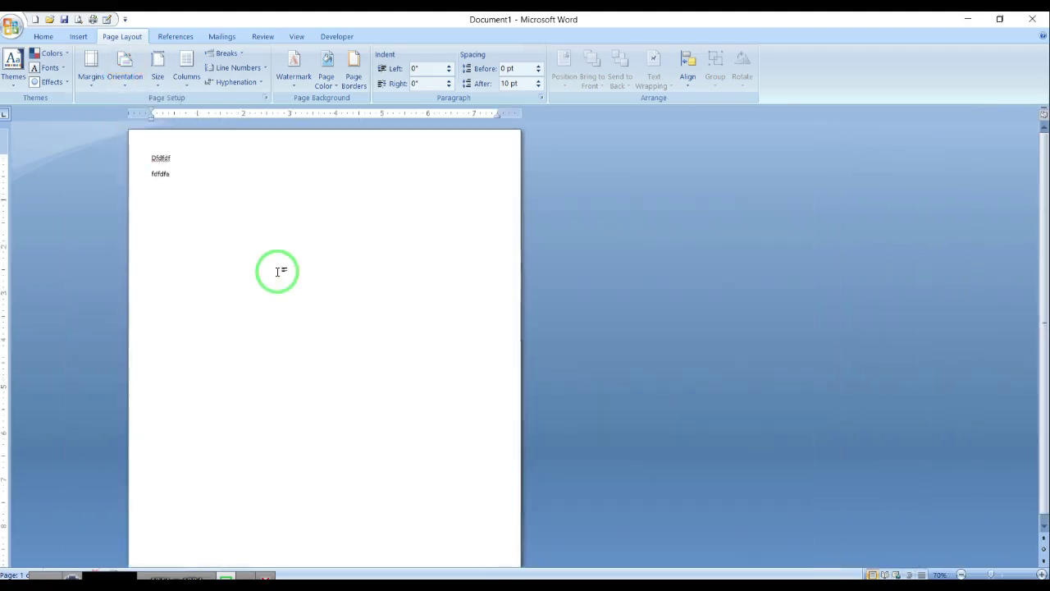
scroll(278, 272, down, 3)
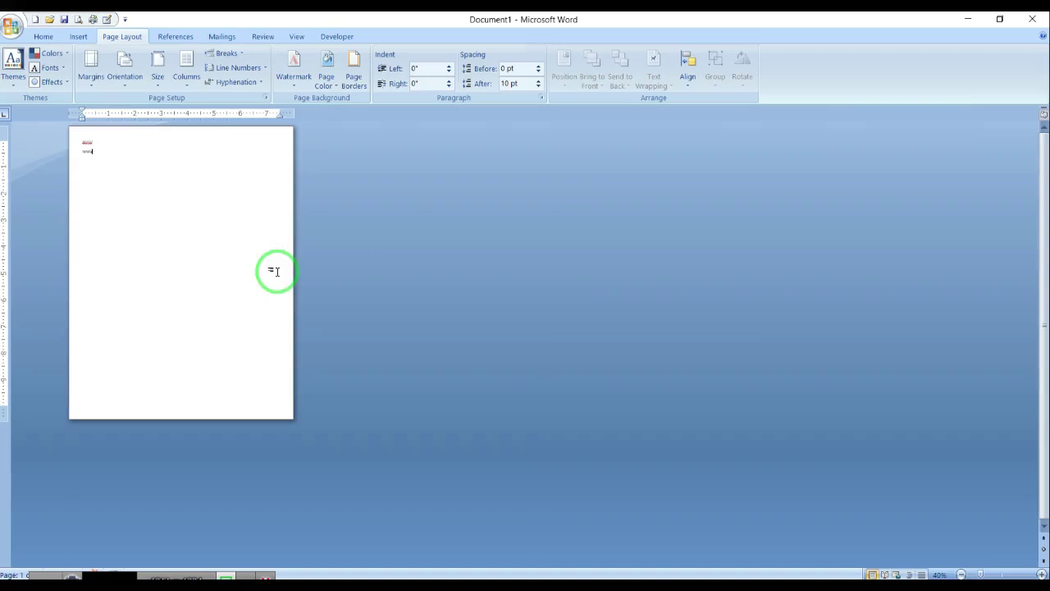
click(128, 81)
click(141, 139)
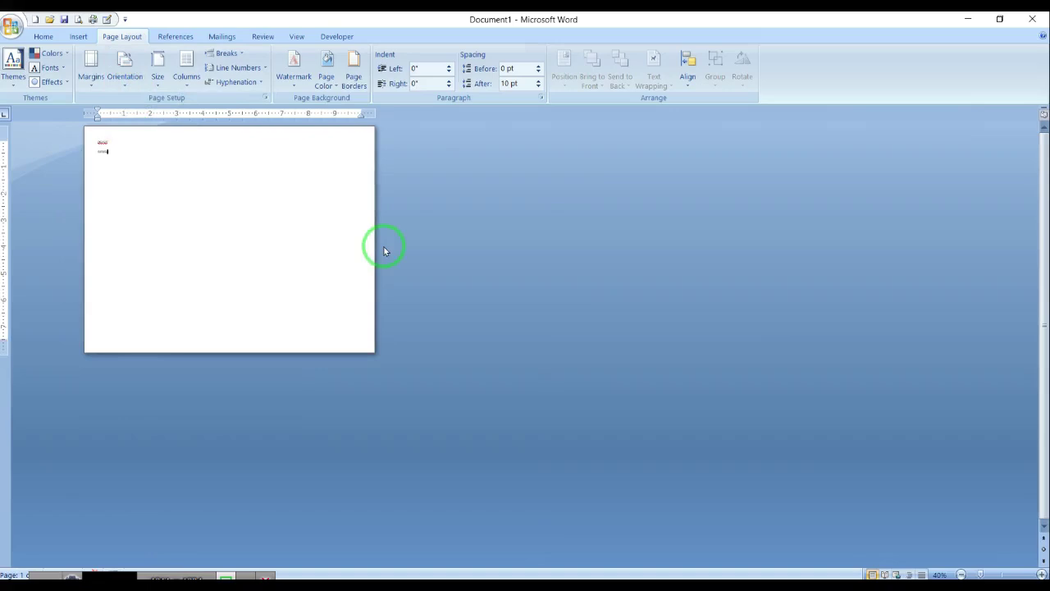
scroll(384, 250, up, 4)
scroll(384, 247, down, 2)
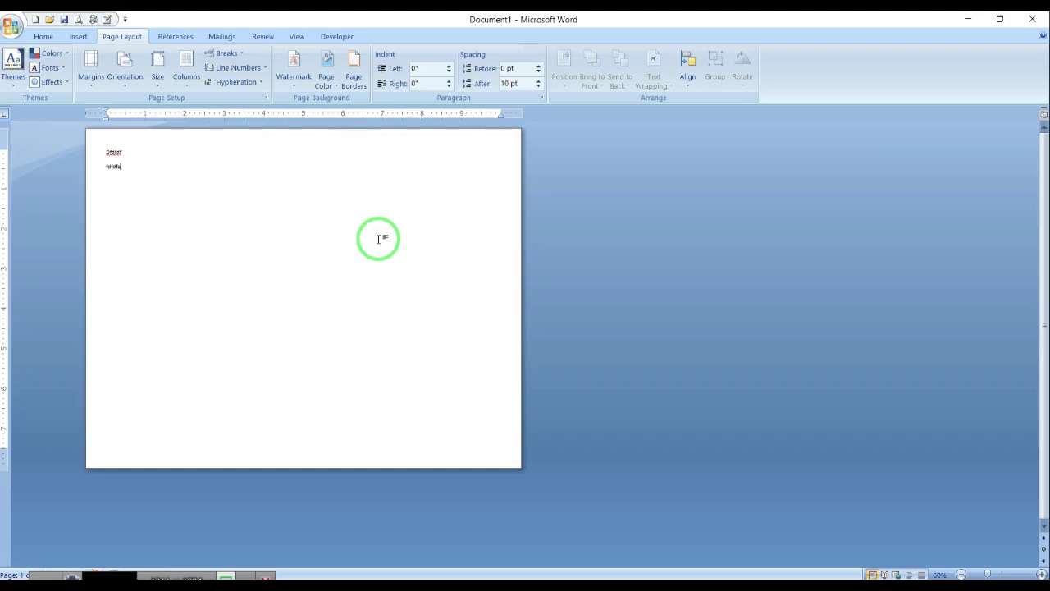
click(121, 86)
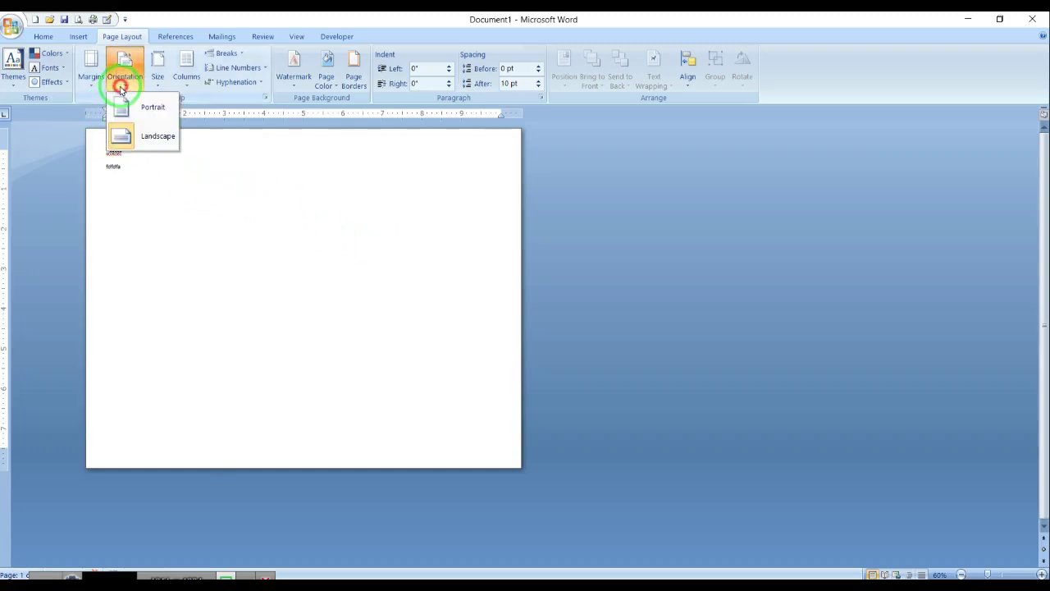
click(125, 105)
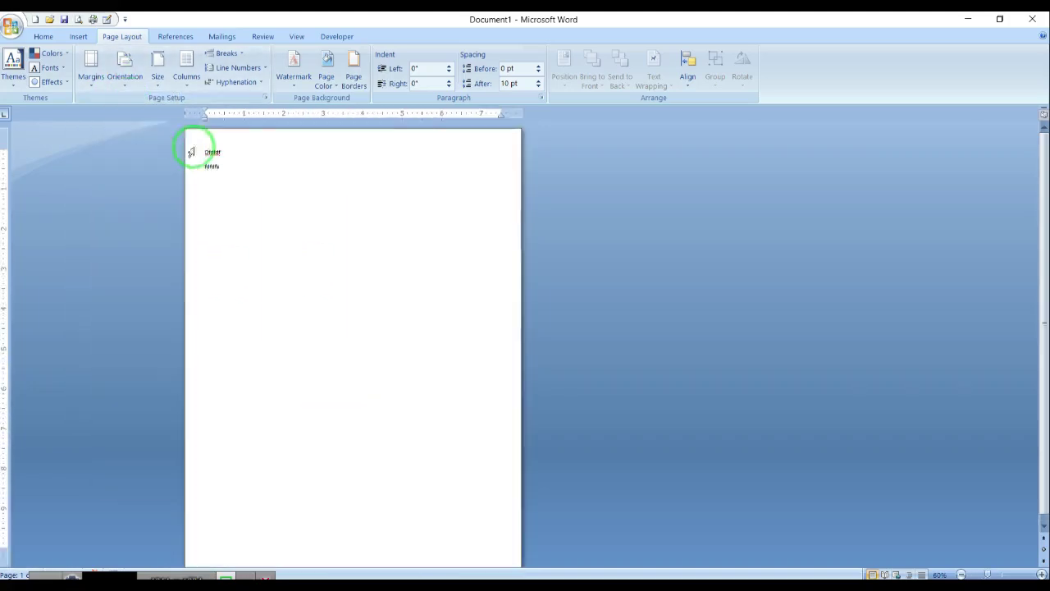
Set the document's paper size to A4 210 x 297 mm
click(153, 82)
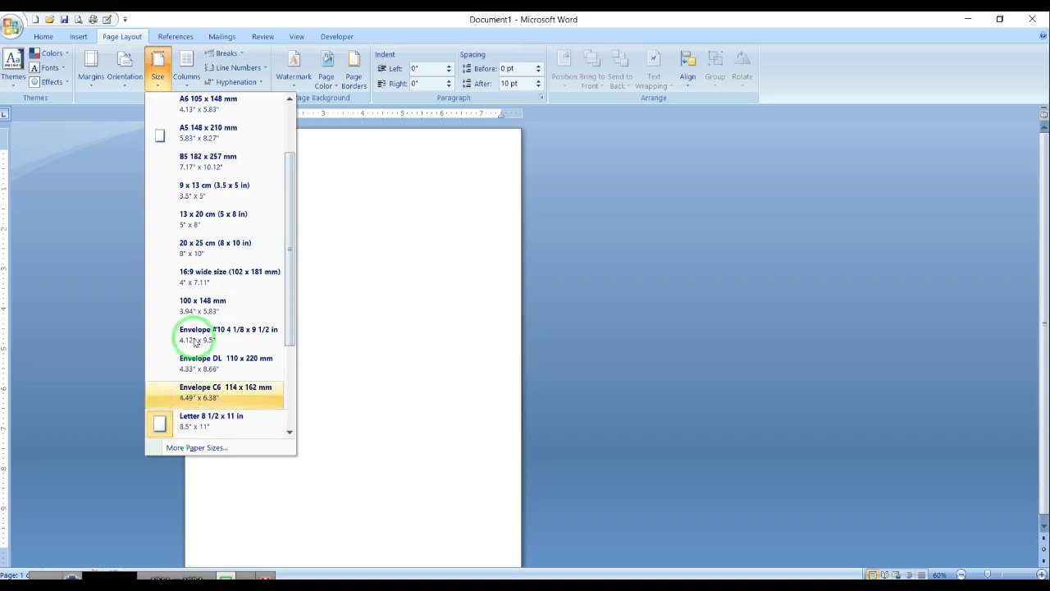
scroll(272, 198, up, 1)
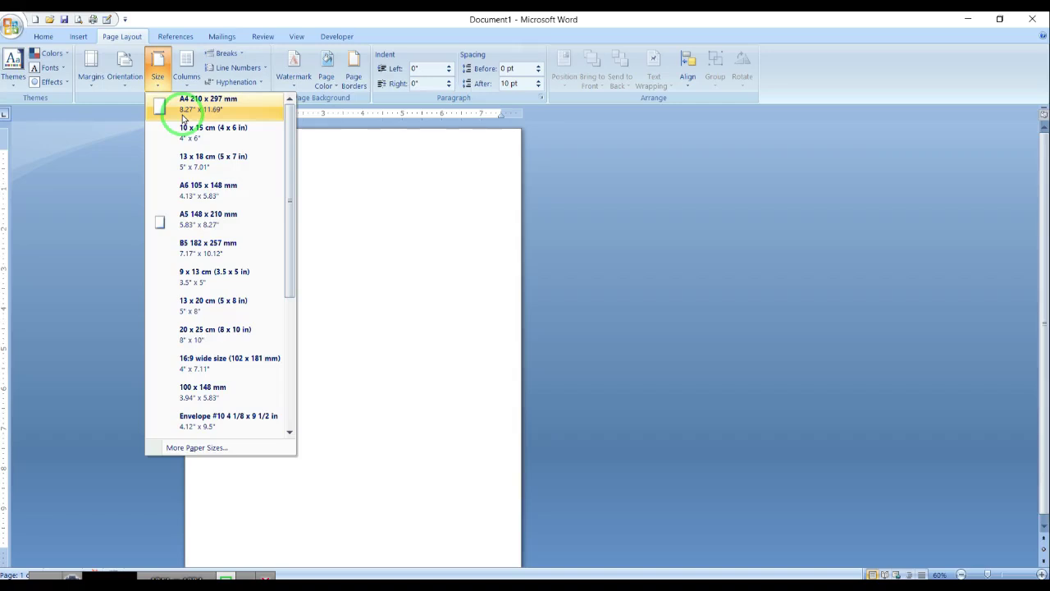
click(183, 117)
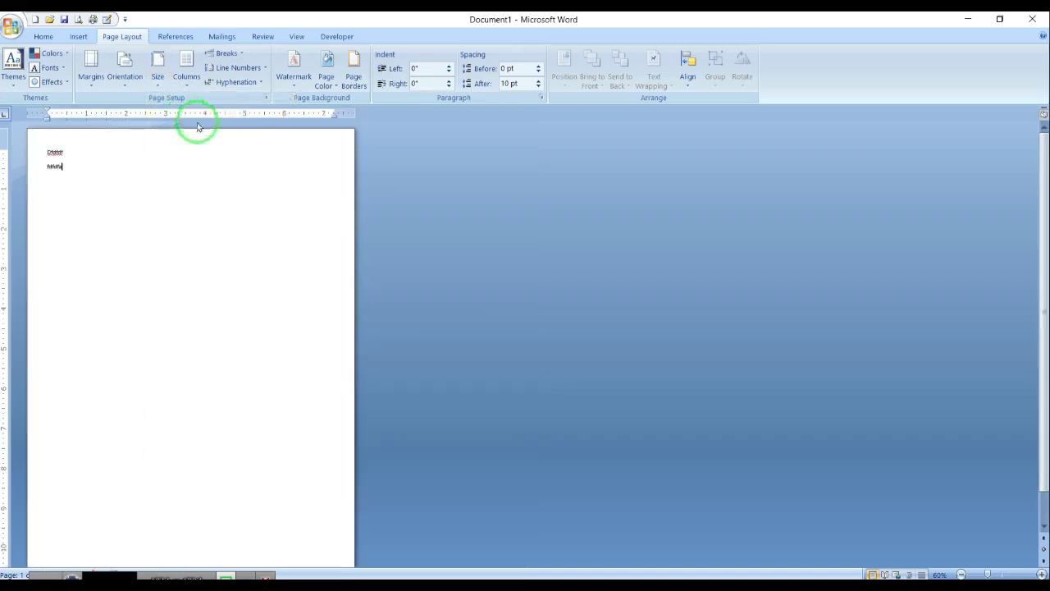
Apply the Normal margin preset, with 1" on all sides, to the A4 page
scroll(207, 233, up, 9)
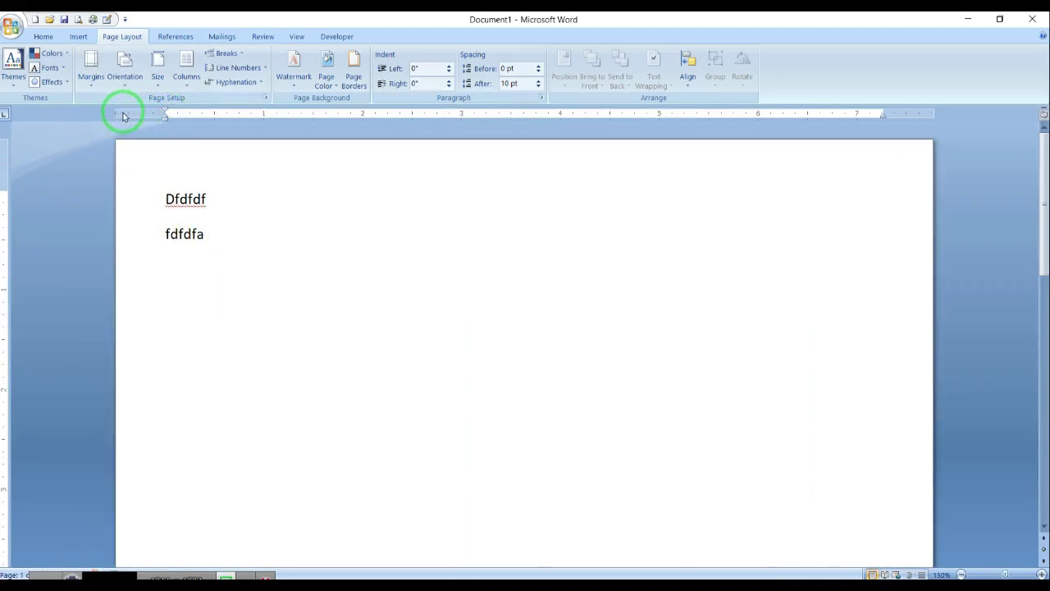
click(89, 66)
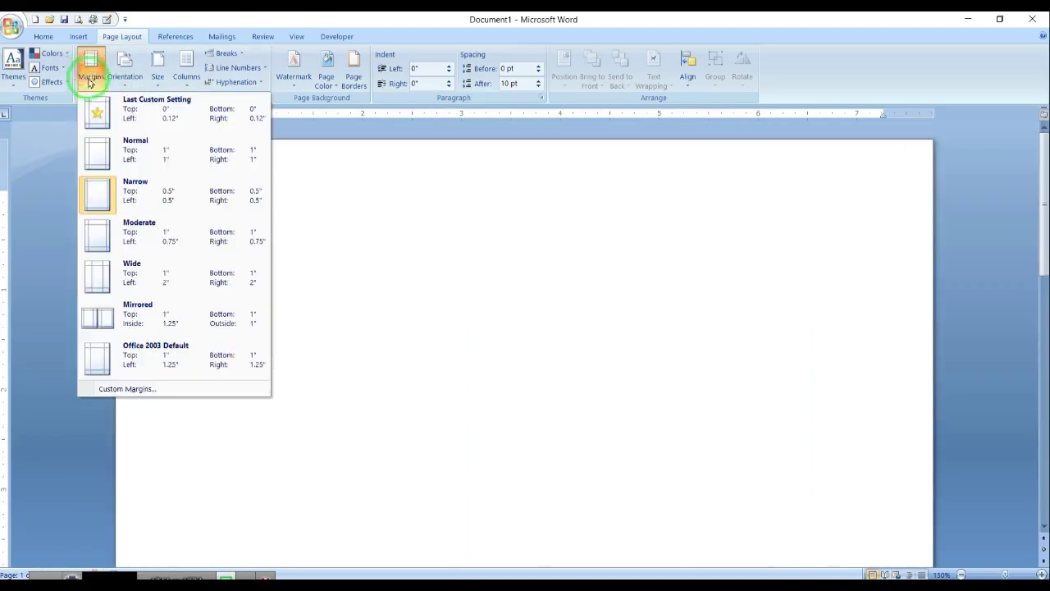
click(113, 160)
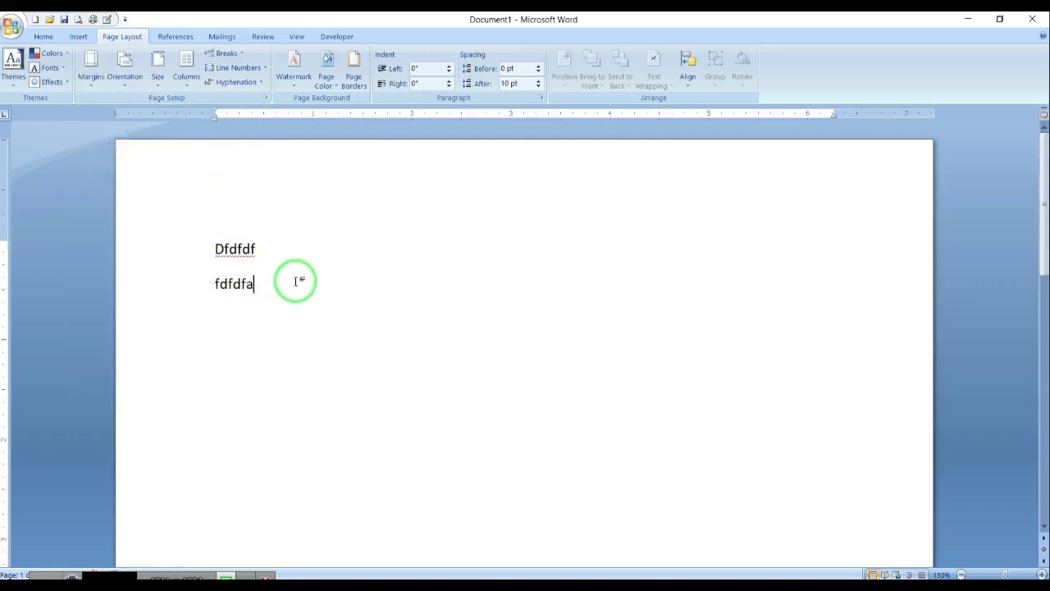
Delete all the sample text from the document
key(ctrl+a)
key(Delete)
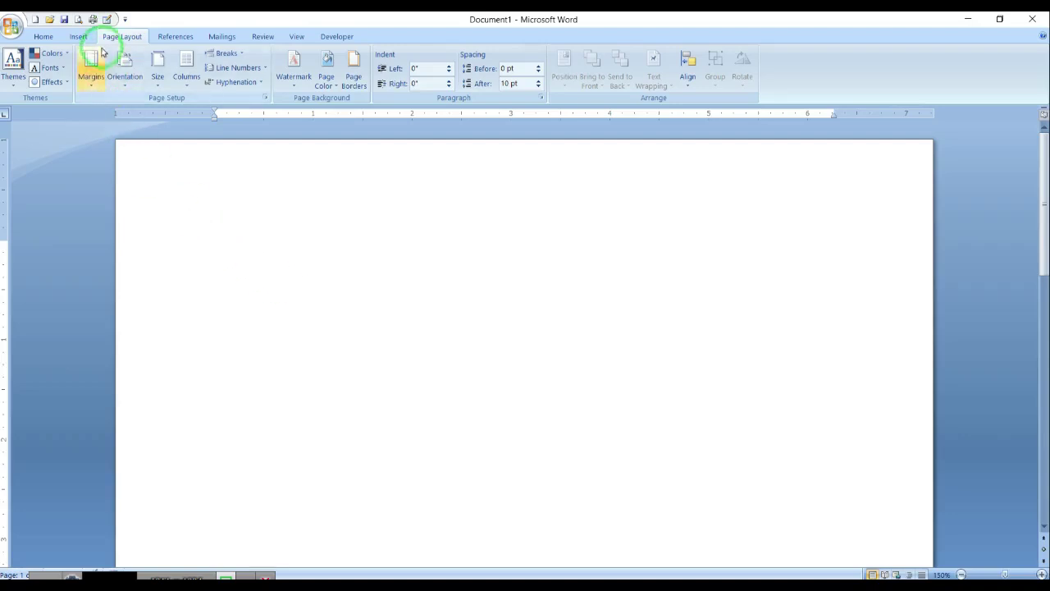
click(91, 75)
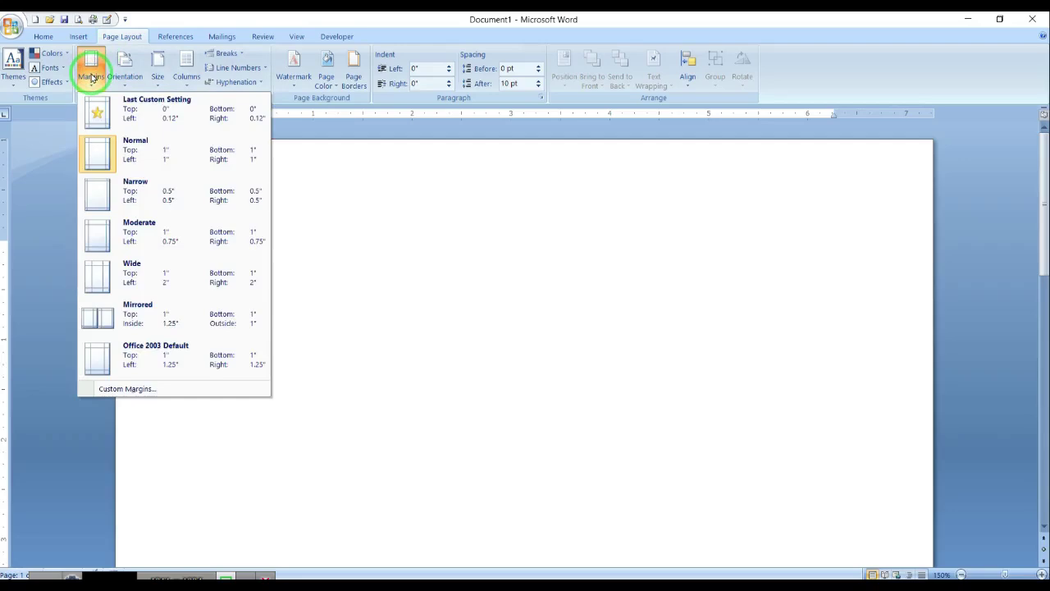
click(126, 80)
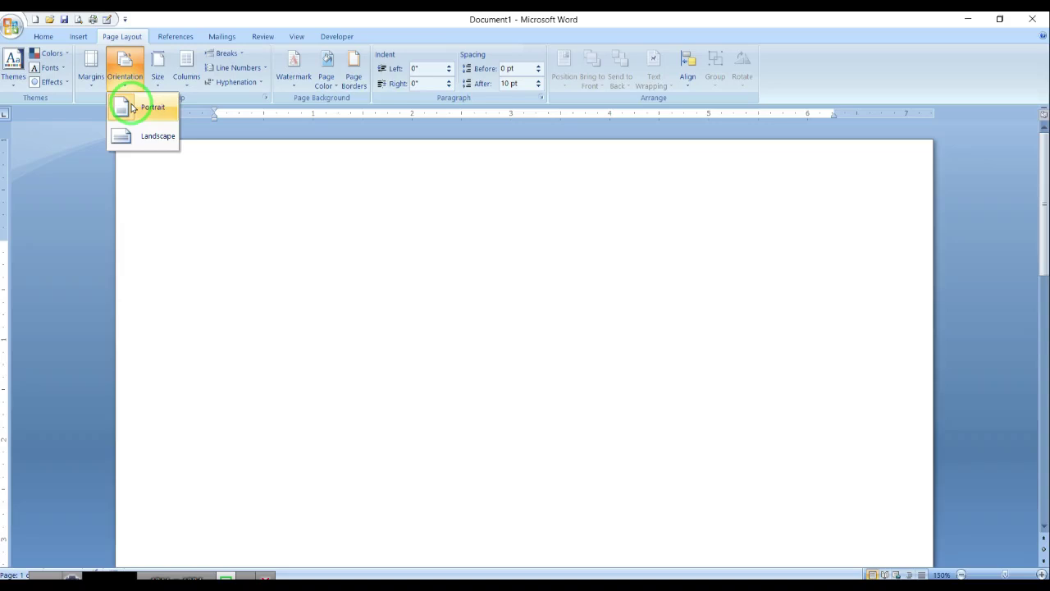
click(91, 75)
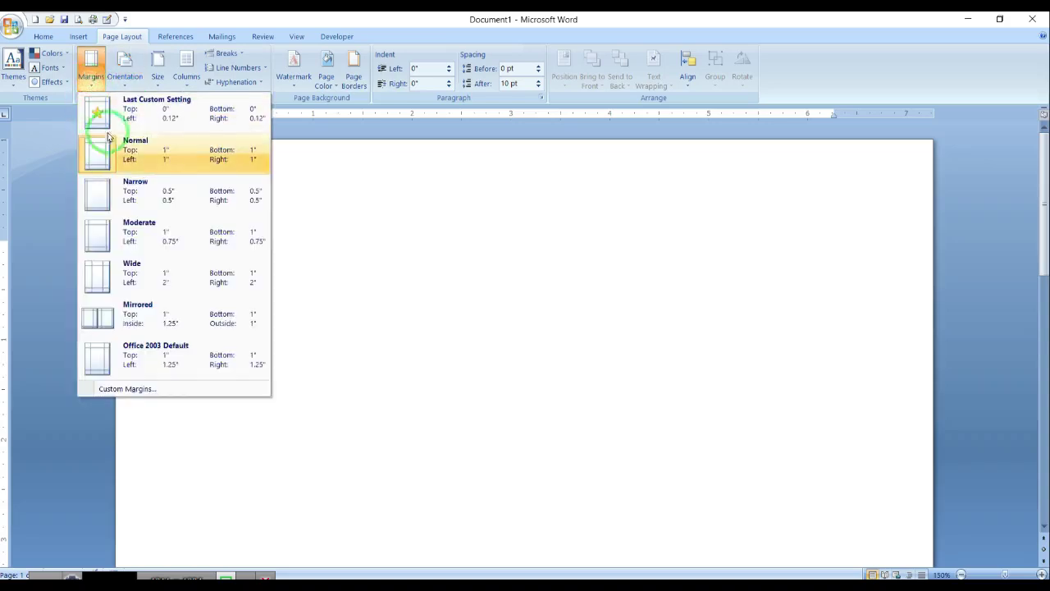
click(160, 69)
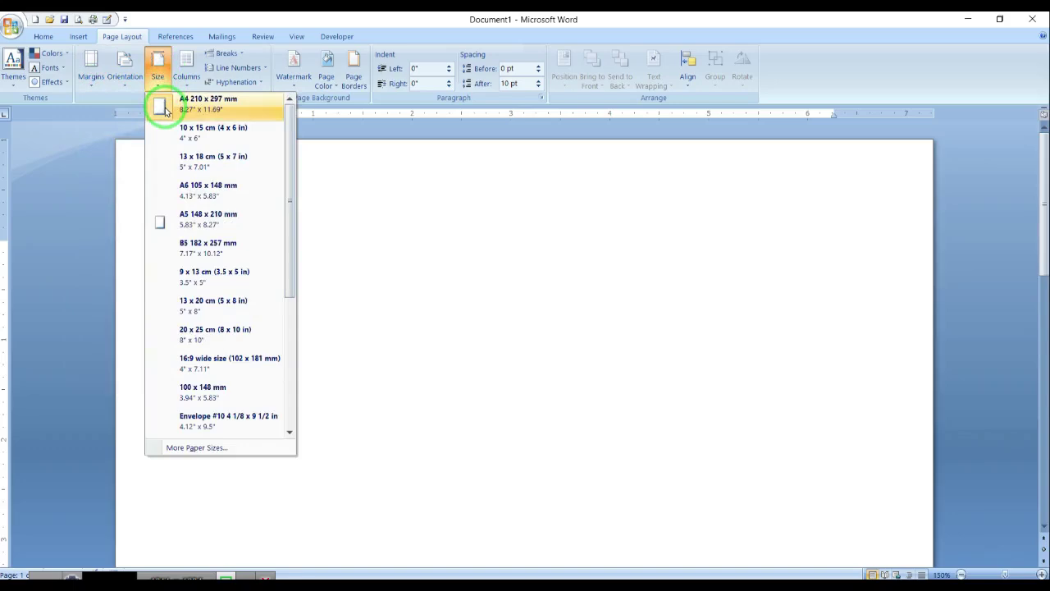
click(470, 180)
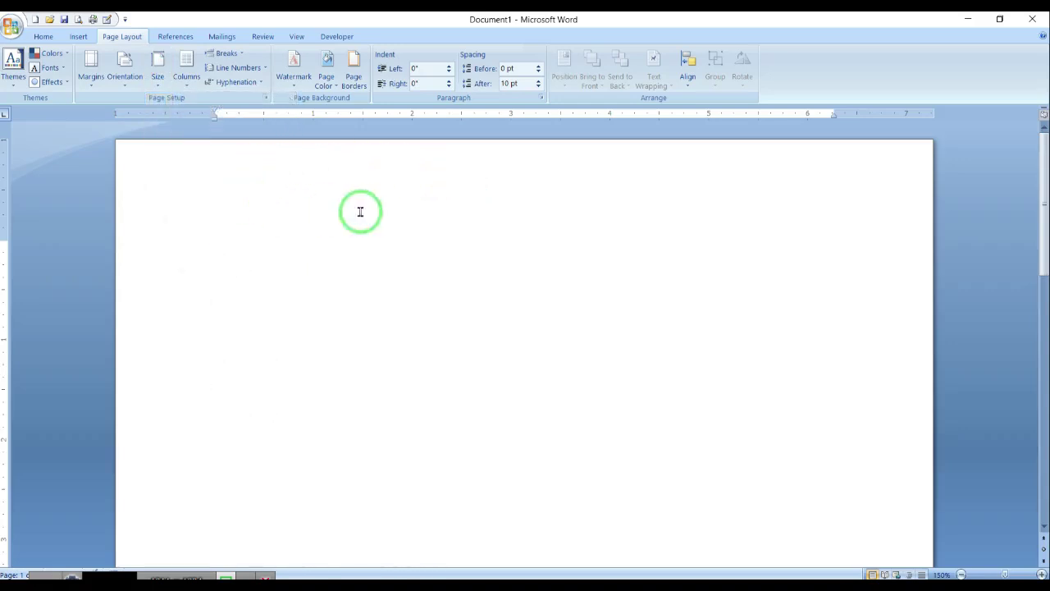
Fill most of one full-width line with unbroken filler text beginning "kfjdkljfaksdf", and clear the page
scroll(382, 232, down, 12)
scroll(375, 265, up, 5)
scroll(230, 279, up, 5)
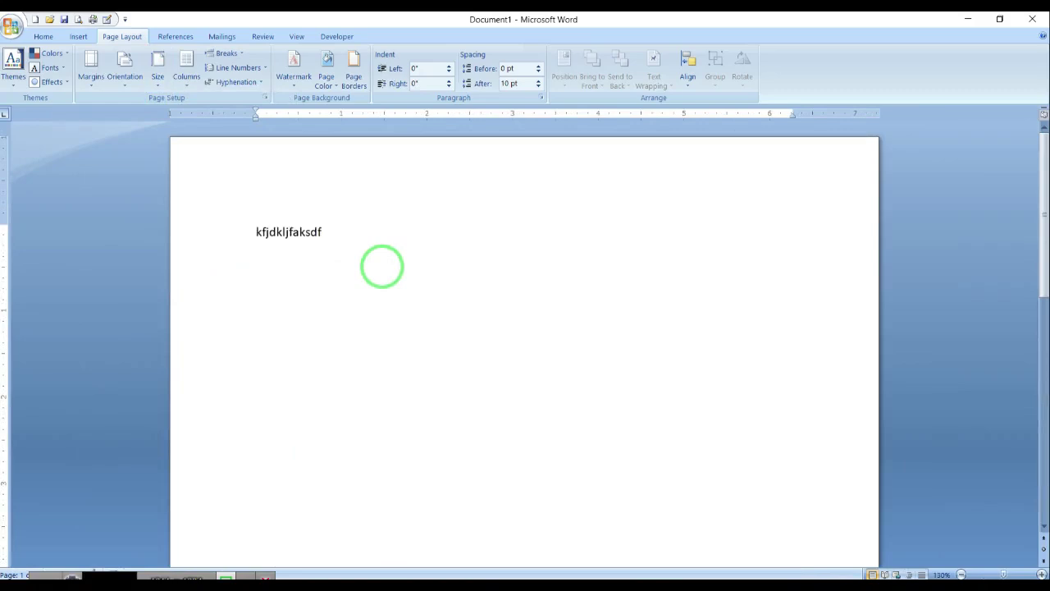
text(kdfkadkhfhdhgdjgkjdkljkljkj)
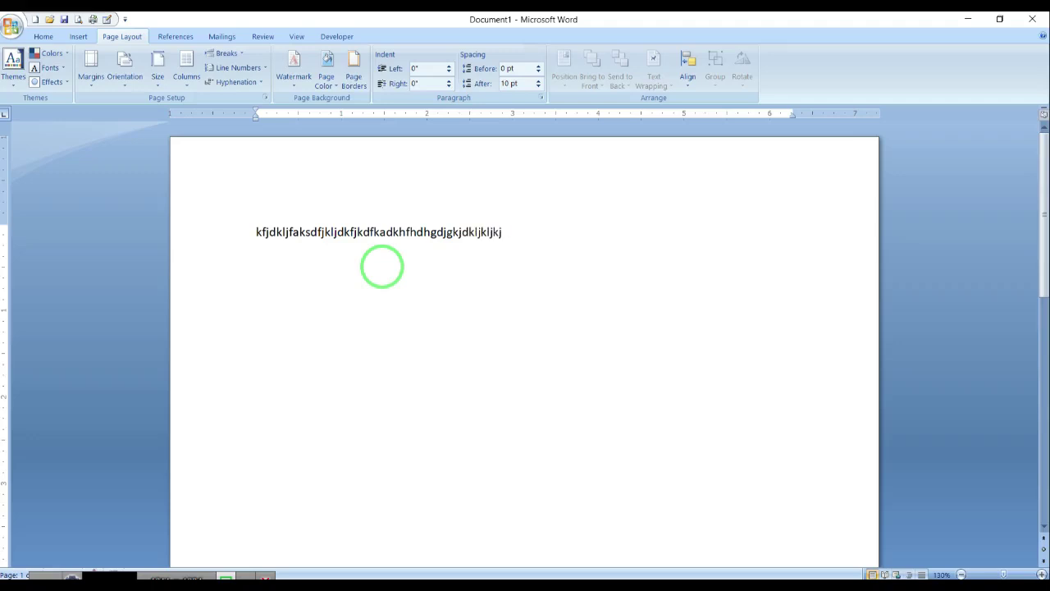
text(dfjskljfkdjfljdkfjklsjfjkdjklajfkdjflkjadlkjflkdjfd)
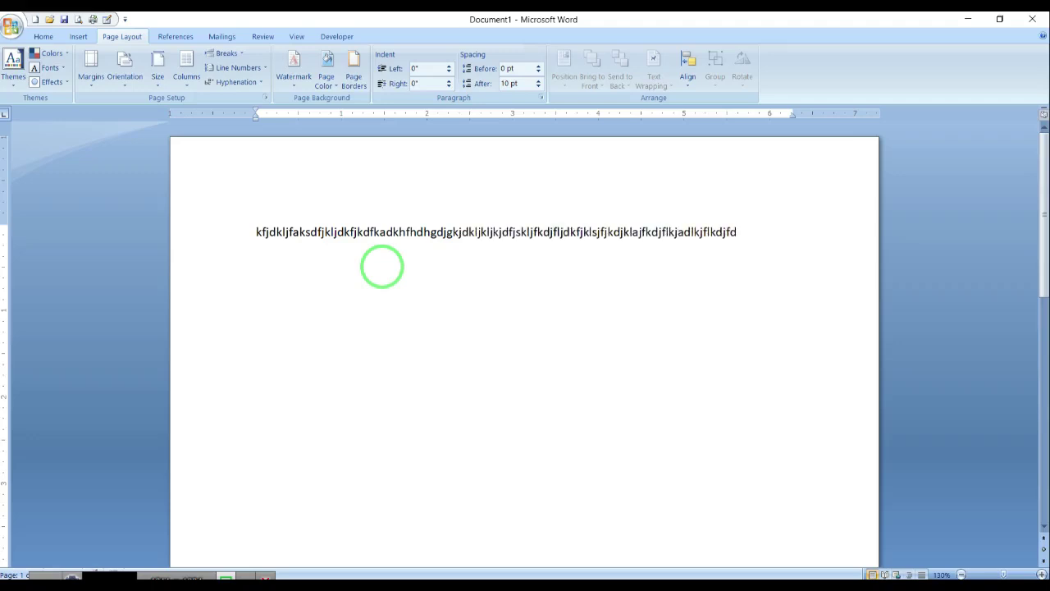
key(ctrl+a)
key(Delete)
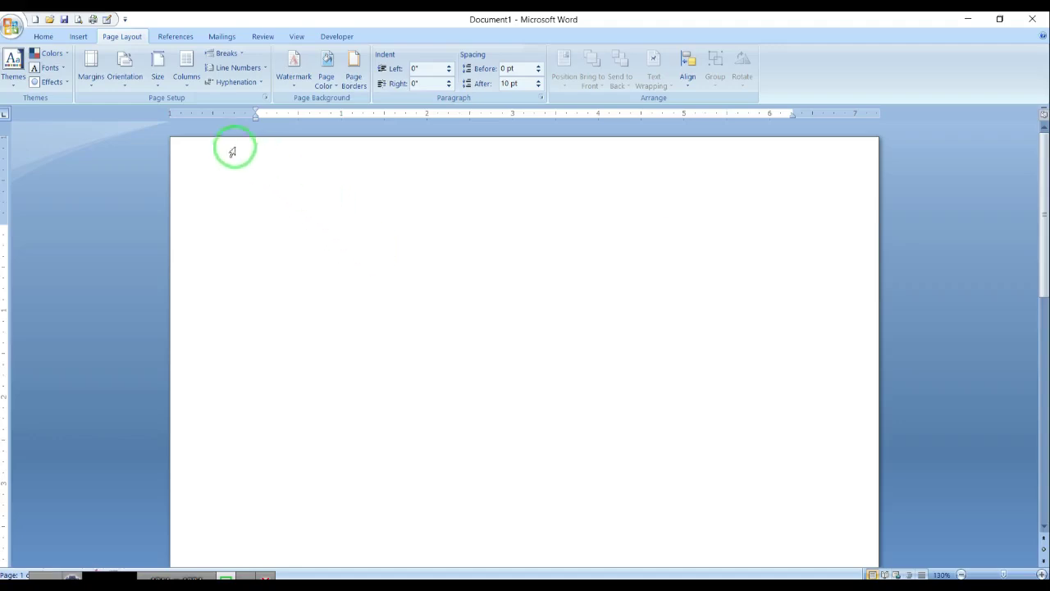
Split the empty page into two equal columns
click(188, 80)
click(194, 132)
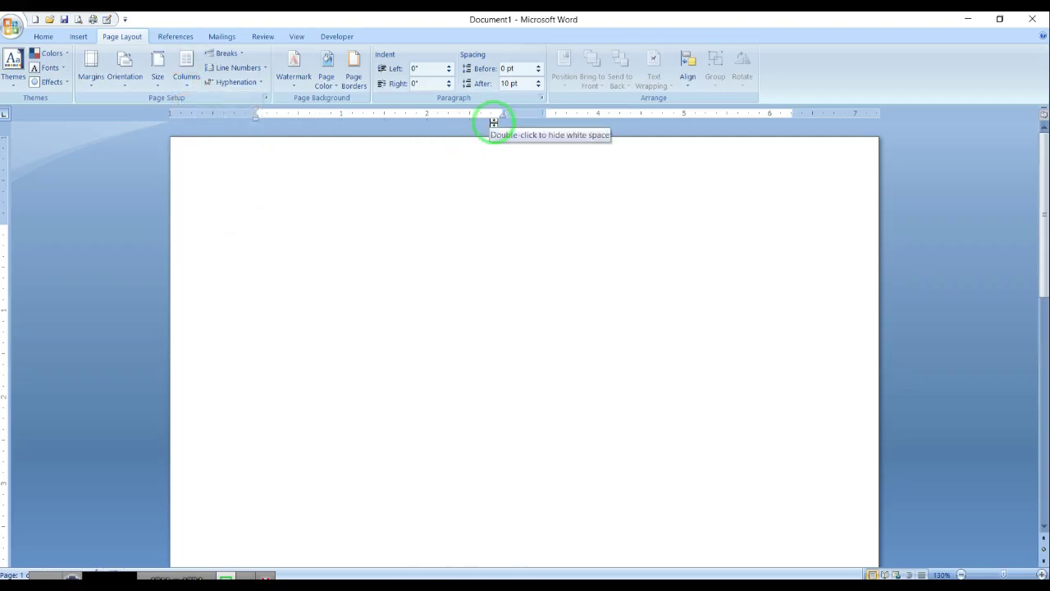
mouse_move(256, 111)
mouse_down()
mouse_move(347, 141)
mouse_move(500, 117)
mouse_move(399, 87)
mouse_move(269, 104)
mouse_up()
mouse_move(545, 106)
mouse_down()
mouse_move(544, 124)
mouse_move(794, 141)
mouse_move(769, 100)
mouse_move(570, 94)
mouse_move(547, 111)
mouse_up()
drag(256, 108, 263, 415)
mouse_move(27, 221)
mouse_down()
mouse_move(277, 237)
mouse_move(467, 229)
mouse_up()
mouse_move(277, 245)
mouse_down()
mouse_move(440, 270)
mouse_move(453, 283)
mouse_up()
drag(305, 202, 384, 115)
drag(247, 322, 138, 337)
drag(498, 149, 497, 443)
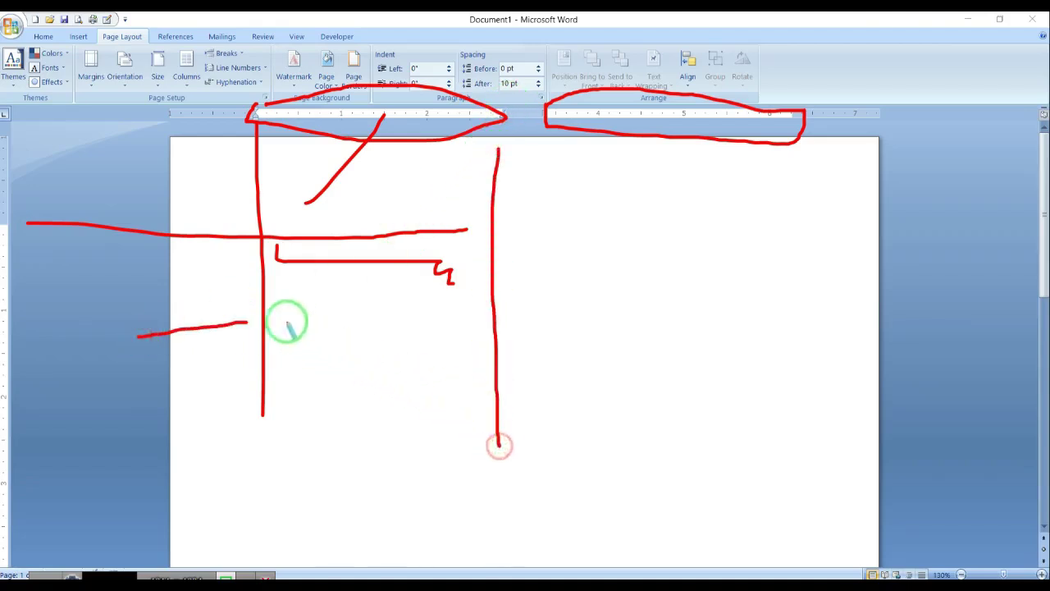
drag(265, 432, 266, 437)
drag(547, 127, 553, 392)
mouse_move(504, 265)
mouse_down()
mouse_move(517, 274)
mouse_move(507, 309)
mouse_move(526, 376)
mouse_up()
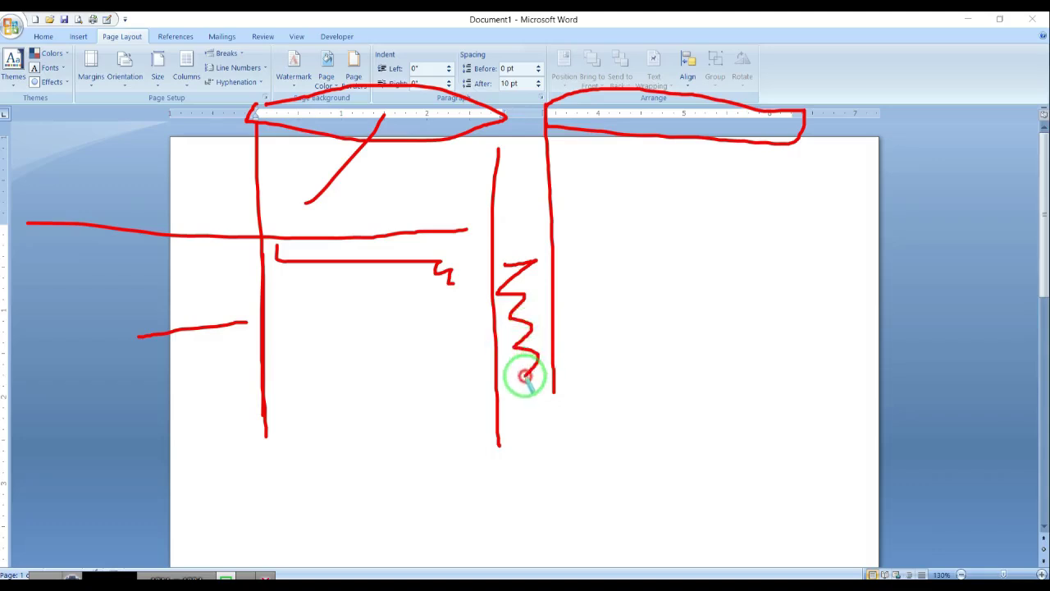
drag(506, 115, 539, 113)
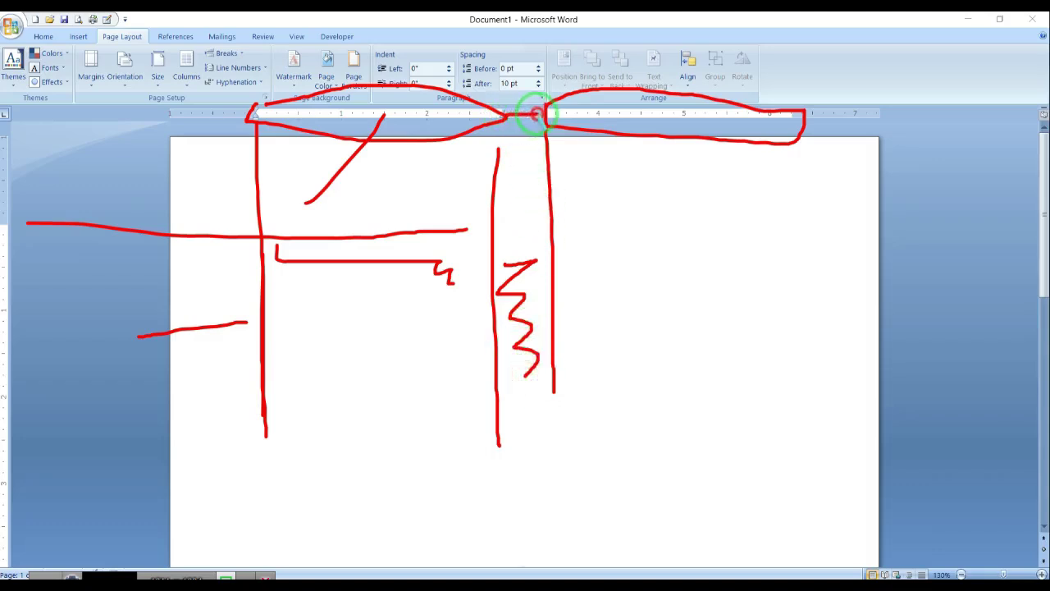
drag(797, 110, 791, 359)
drag(809, 291, 926, 287)
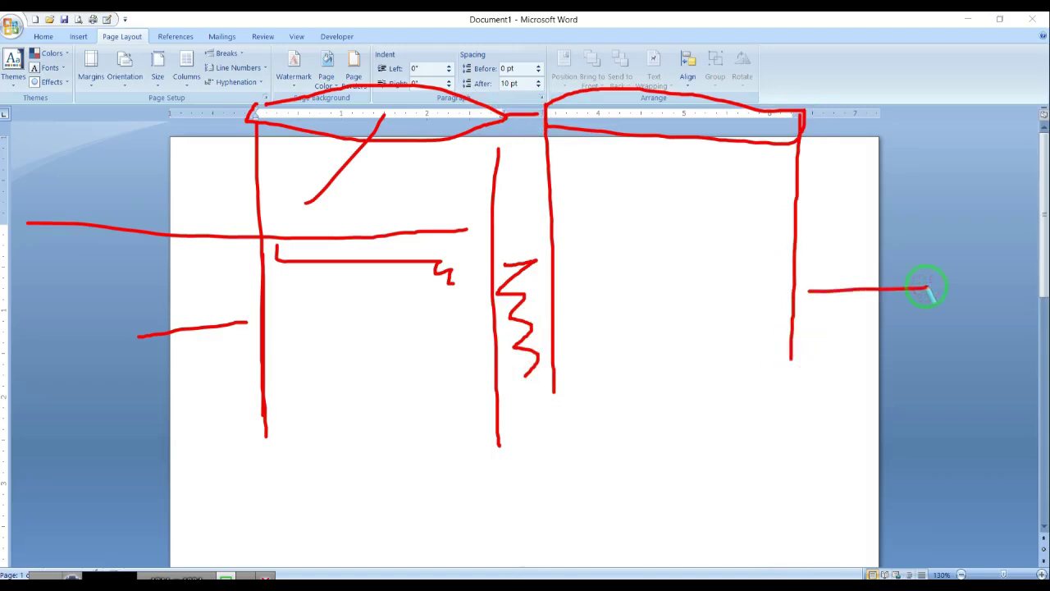
mouse_move(626, 222)
mouse_down()
mouse_move(626, 310)
mouse_move(722, 383)
mouse_up()
mouse_move(369, 302)
mouse_down()
mouse_move(436, 399)
mouse_move(390, 399)
mouse_up()
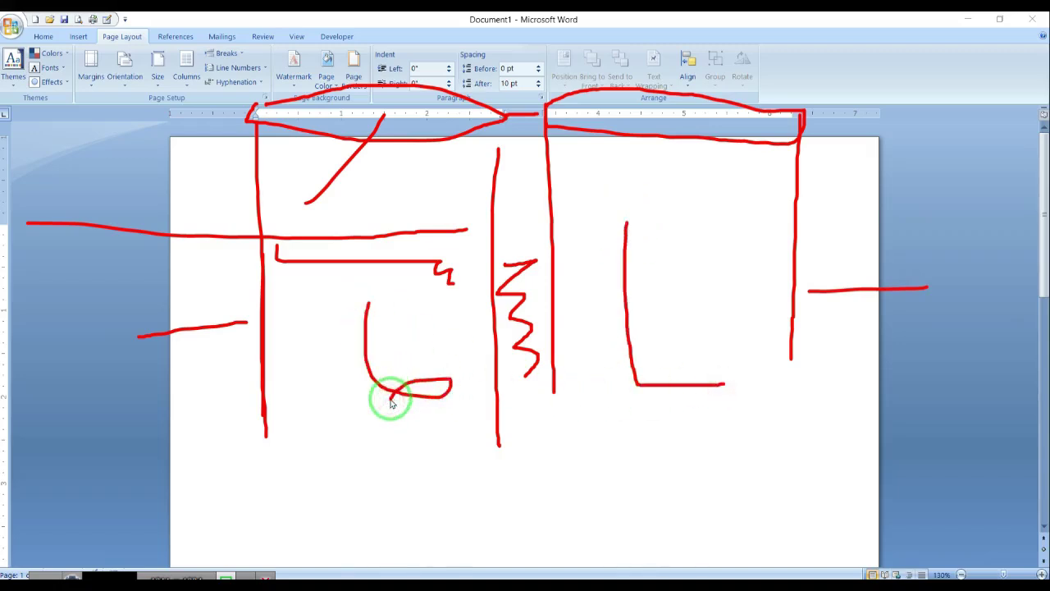
scroll(390, 402, down, 1)
scroll(391, 402, down, 2)
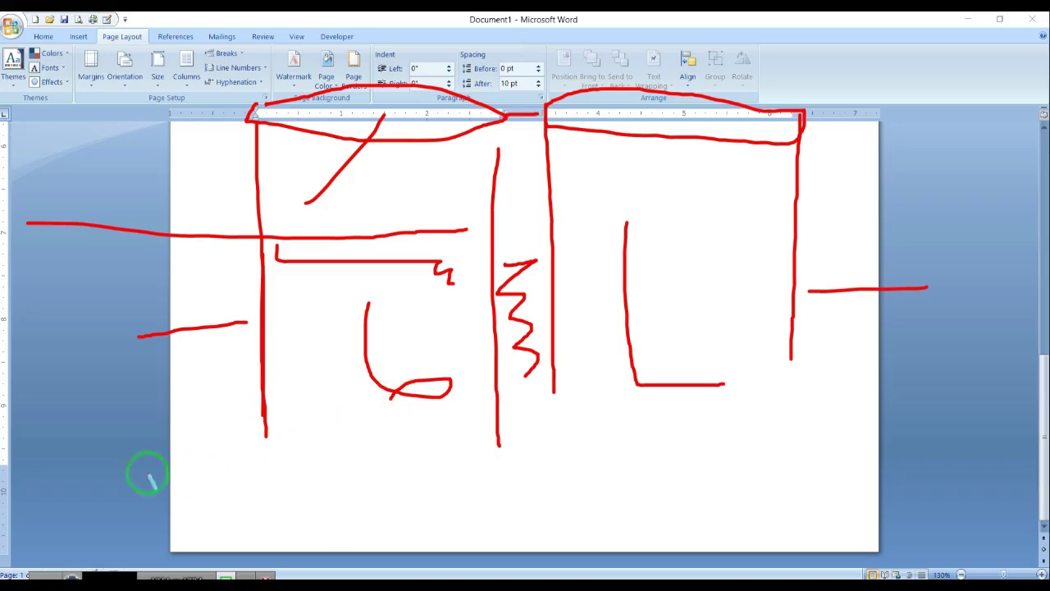
mouse_move(262, 440)
mouse_down()
mouse_move(479, 459)
mouse_move(750, 454)
mouse_move(811, 371)
mouse_move(815, 312)
mouse_up()
right_click(812, 312)
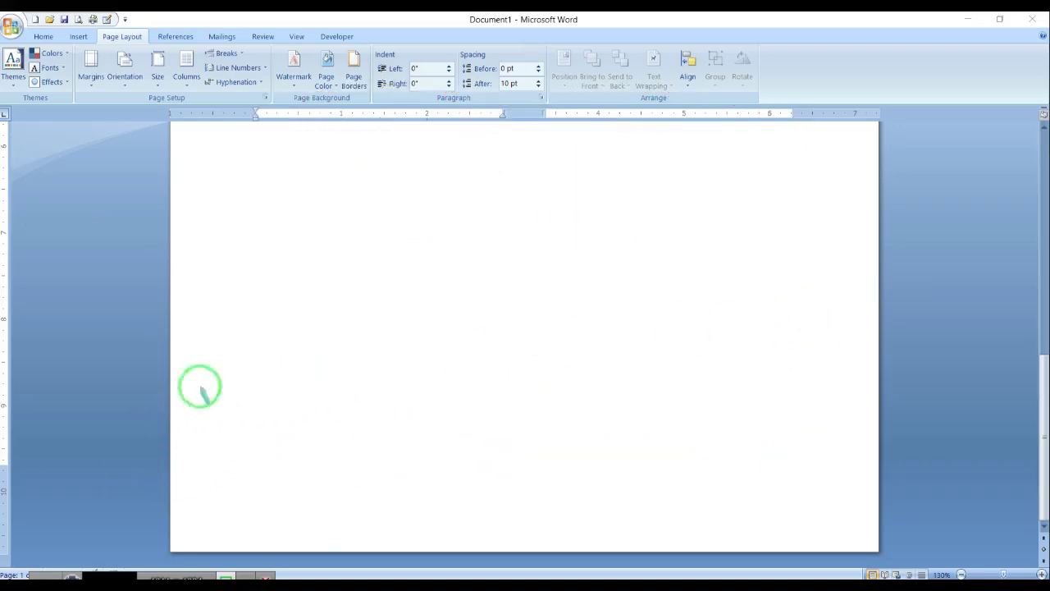
scroll(333, 364, up, 3)
scroll(333, 363, up, 1)
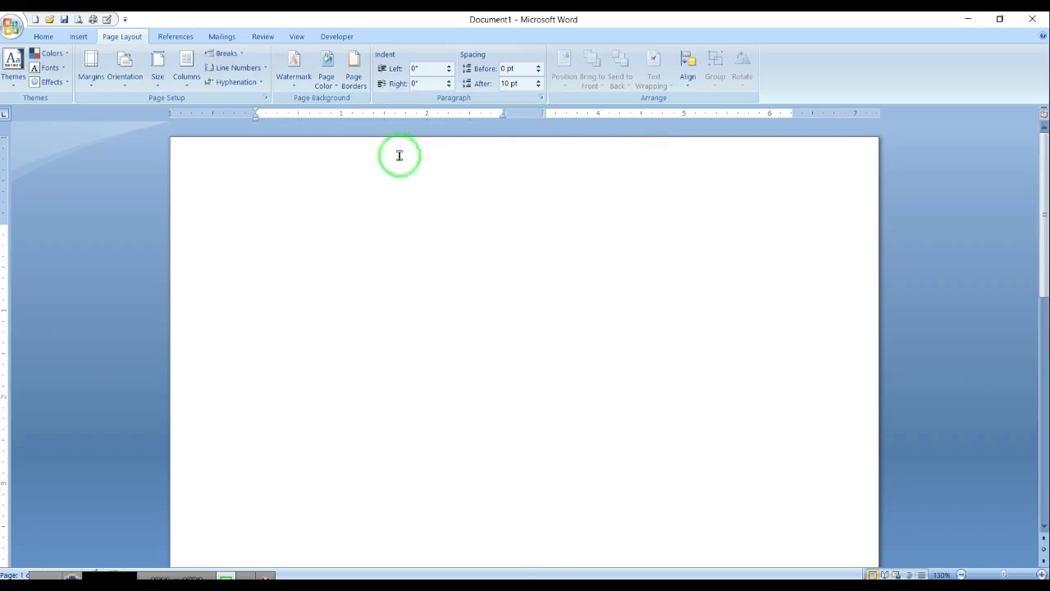
Cycle the column layout through One, Two and Three, and apply the Left preset with a narrow first column
click(186, 74)
click(187, 112)
click(187, 82)
click(192, 133)
click(186, 76)
click(188, 162)
click(185, 78)
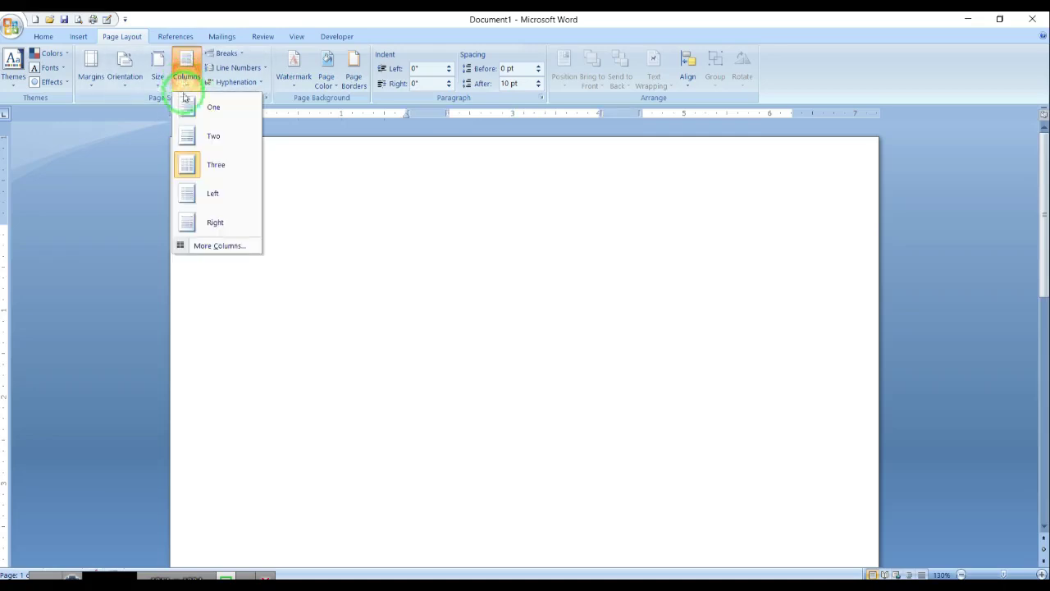
click(181, 197)
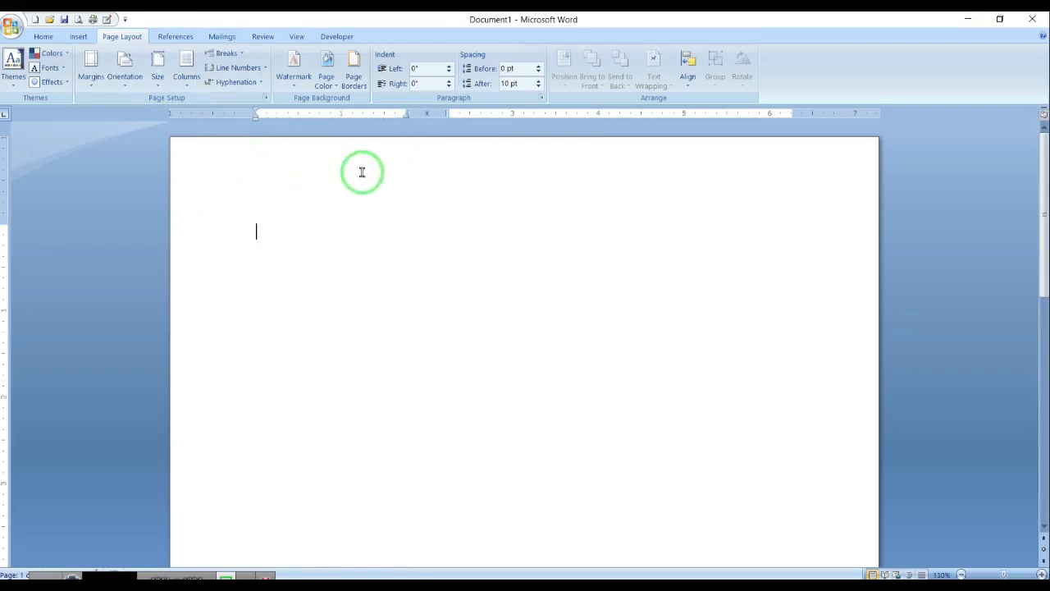
Enter filler text in the narrow first column until it wraps, and add "gfgfgf" as a separate paragraph
text(gfgf)
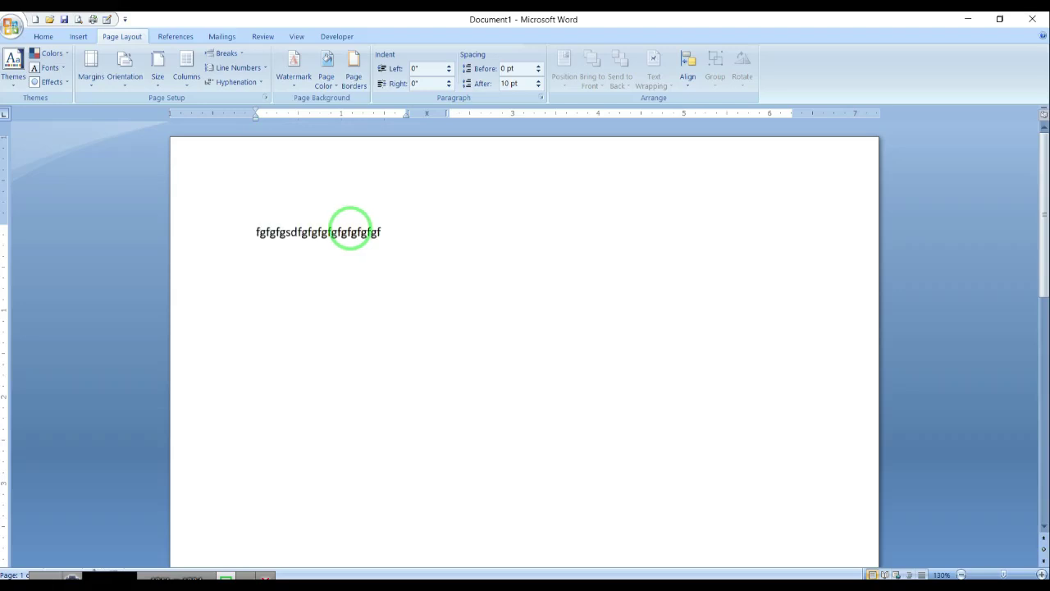
text(gfgfgf)
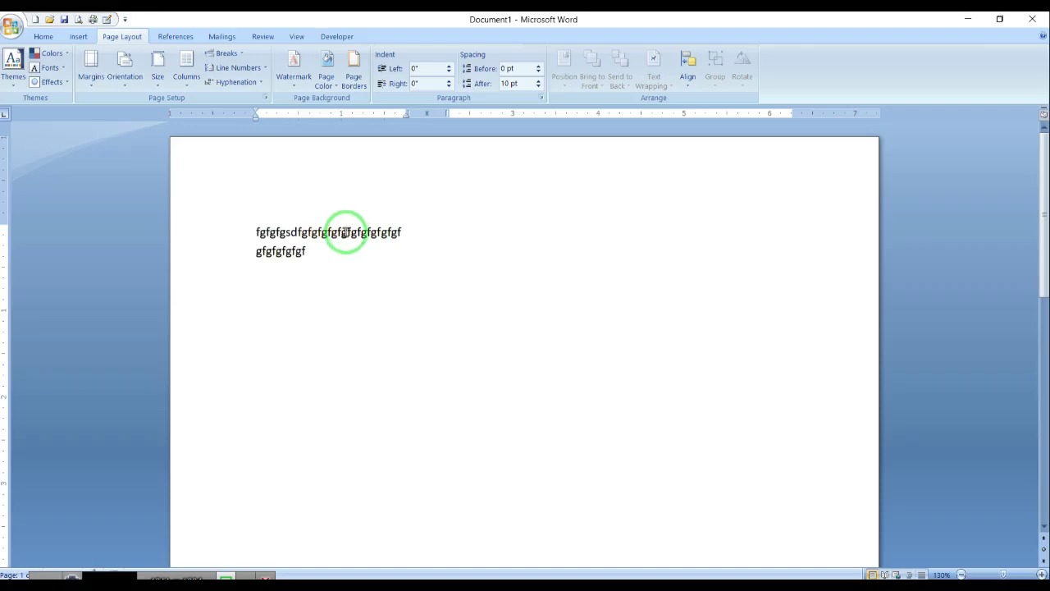
double_click(481, 211)
click(601, 99)
click(546, 284)
click(342, 251)
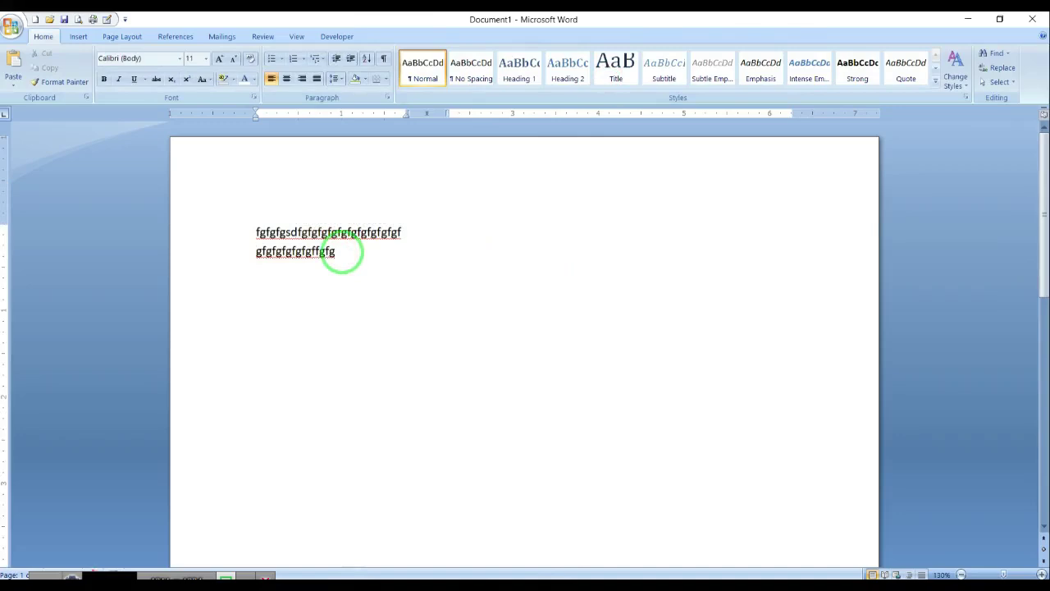
key(Return)
text(gfgfgf)
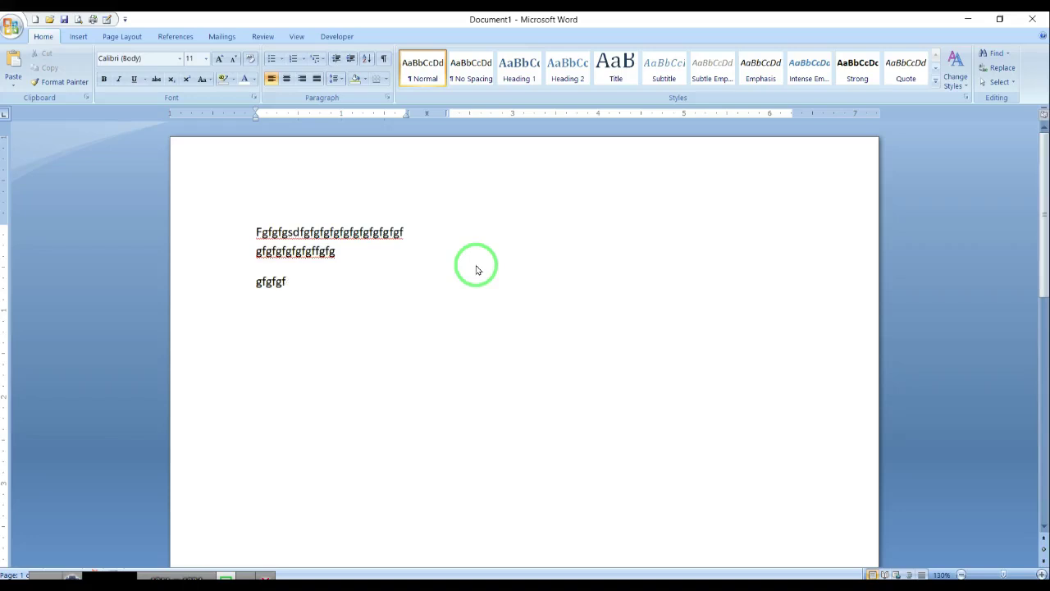
Select all the text, return the layout to one column, and clear the page
key(ctrl+a)
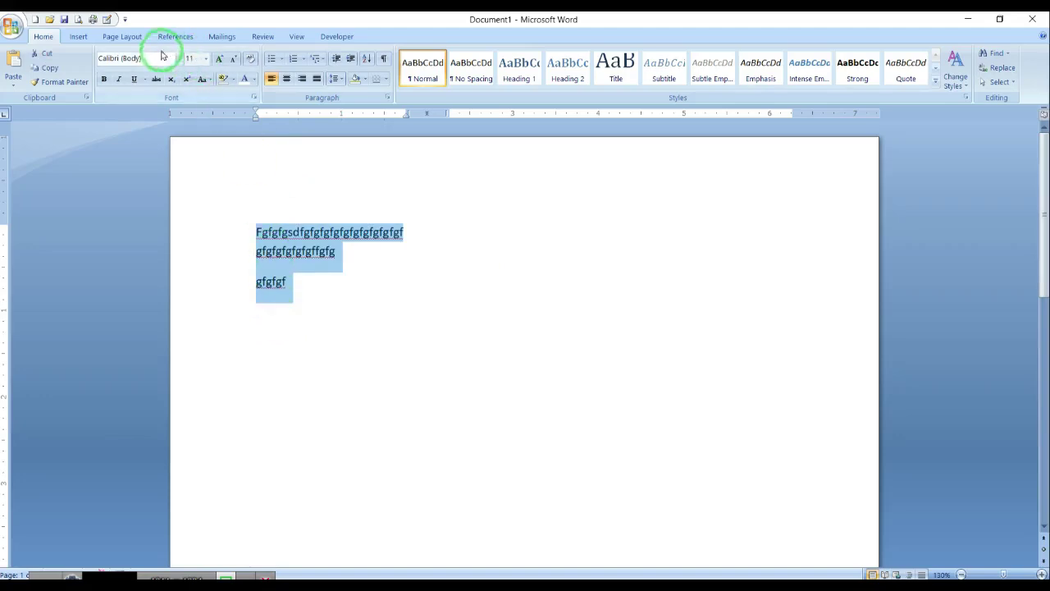
click(115, 35)
click(185, 70)
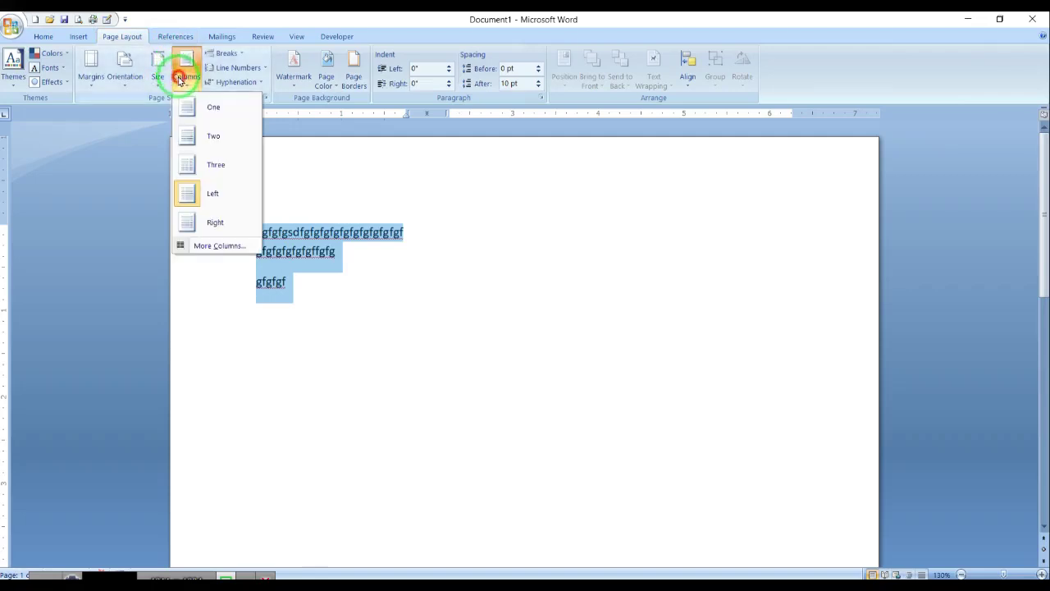
click(185, 112)
click(661, 293)
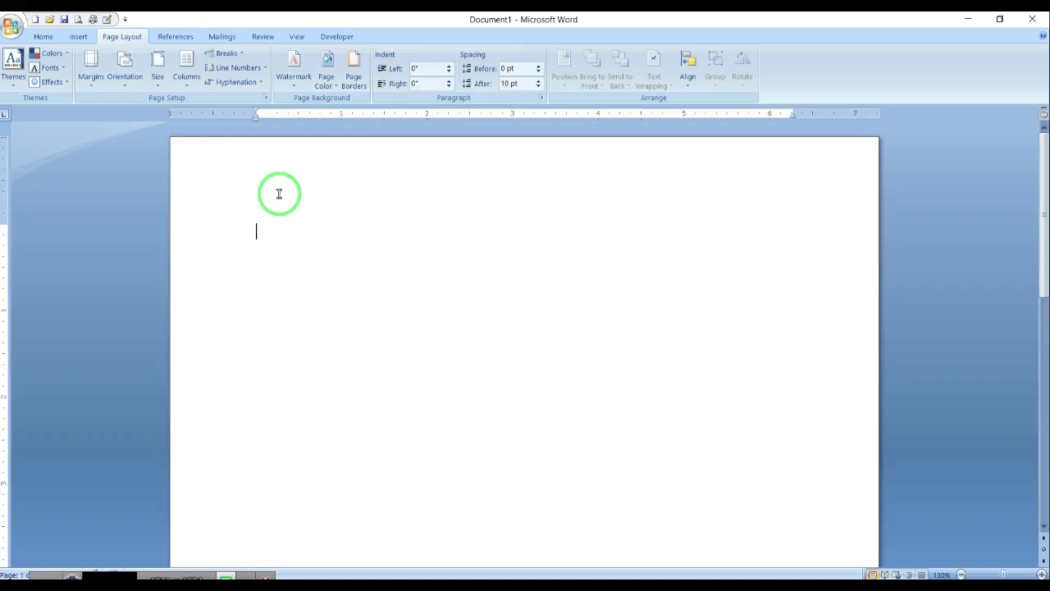
Insert a page break from the Breaks options to start a second page
scroll(277, 197, down, 3)
click(230, 53)
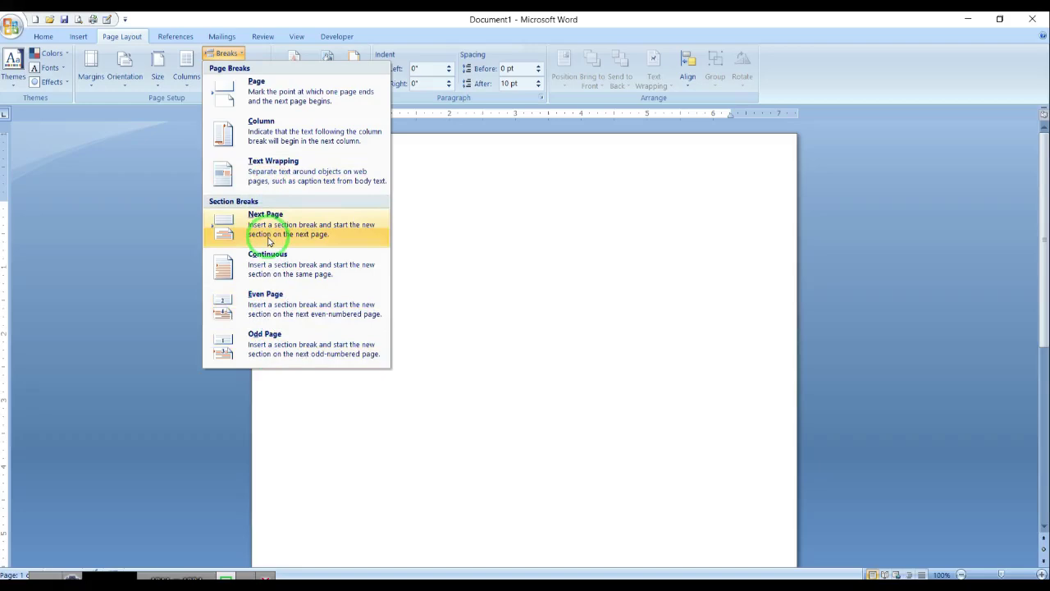
click(300, 91)
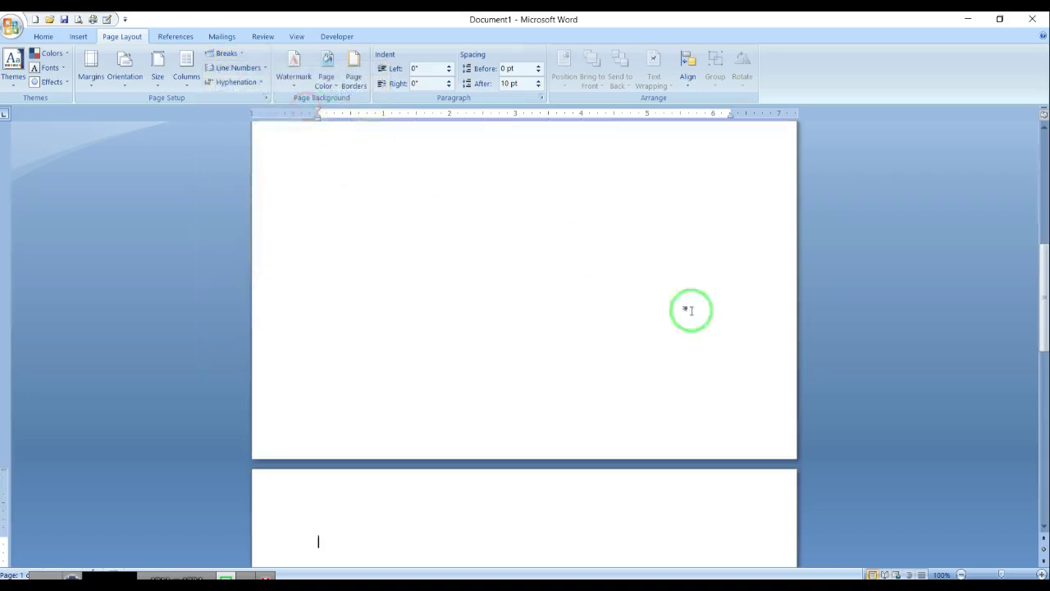
ctrl+scroll(752, 355, down, 4)
ctrl+scroll(753, 356, down, 3)
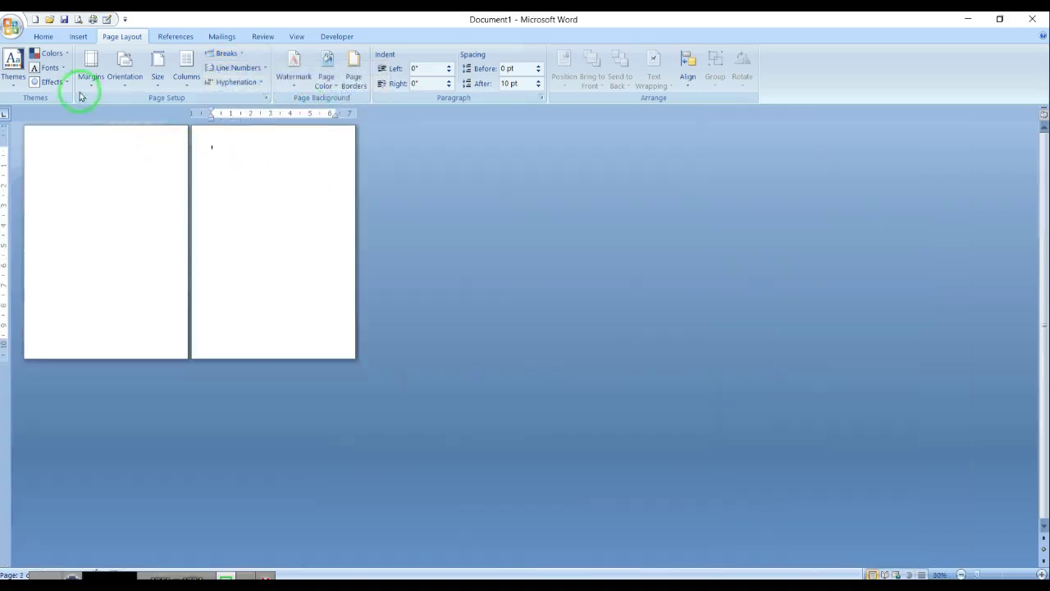
Add two more pages with the Page Break command from the Insert tools
click(79, 39)
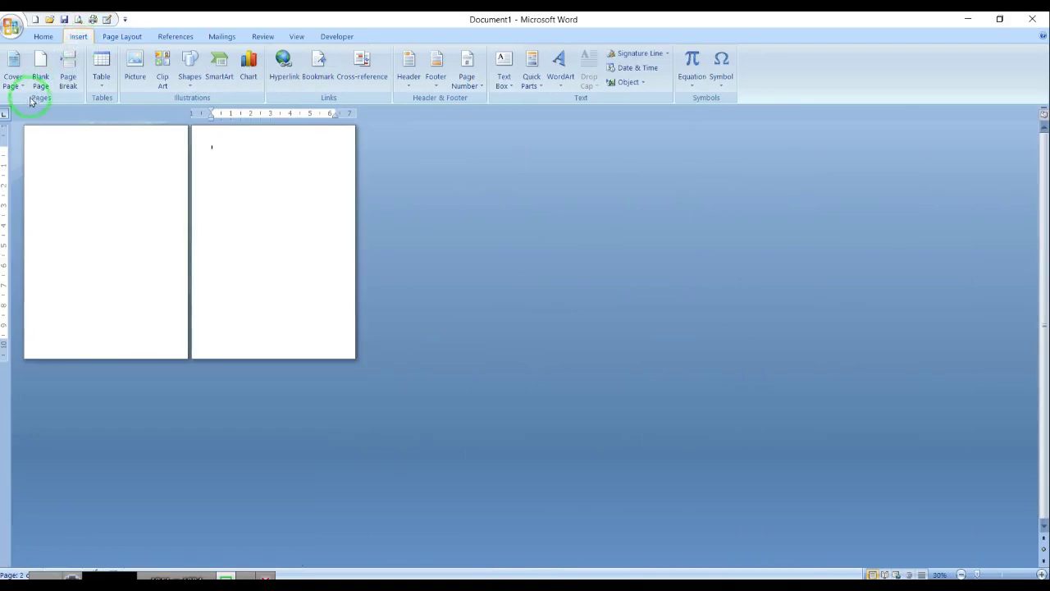
click(67, 77)
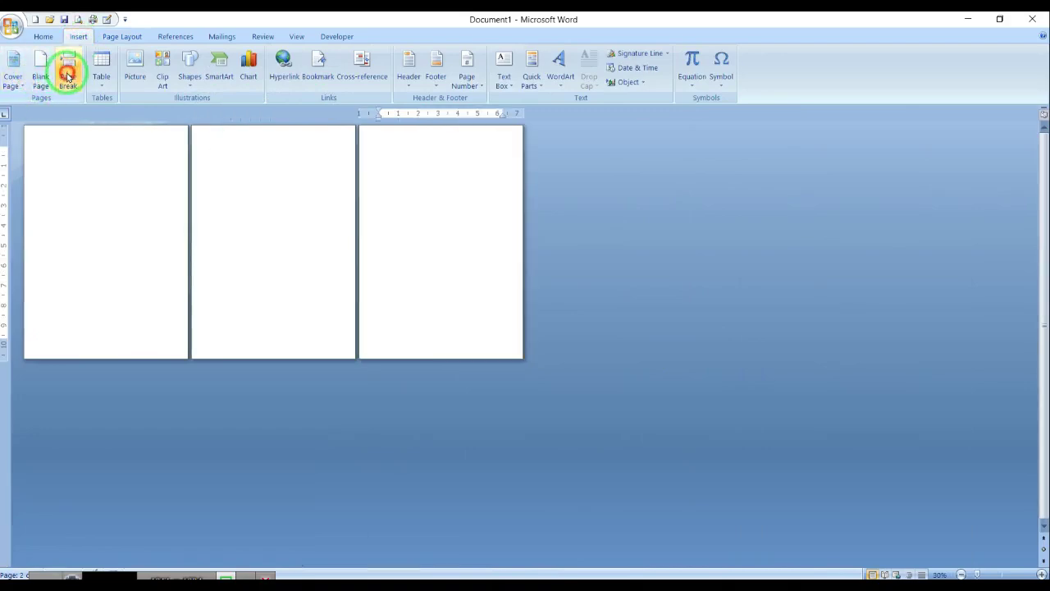
click(70, 78)
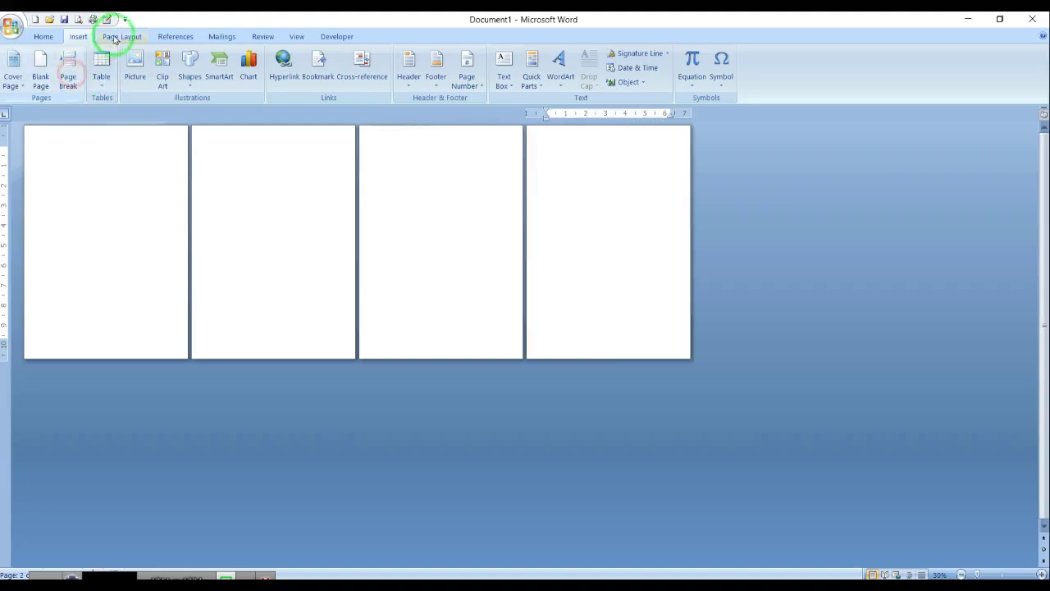
Insert a column break from the Breaks options
click(118, 36)
click(227, 54)
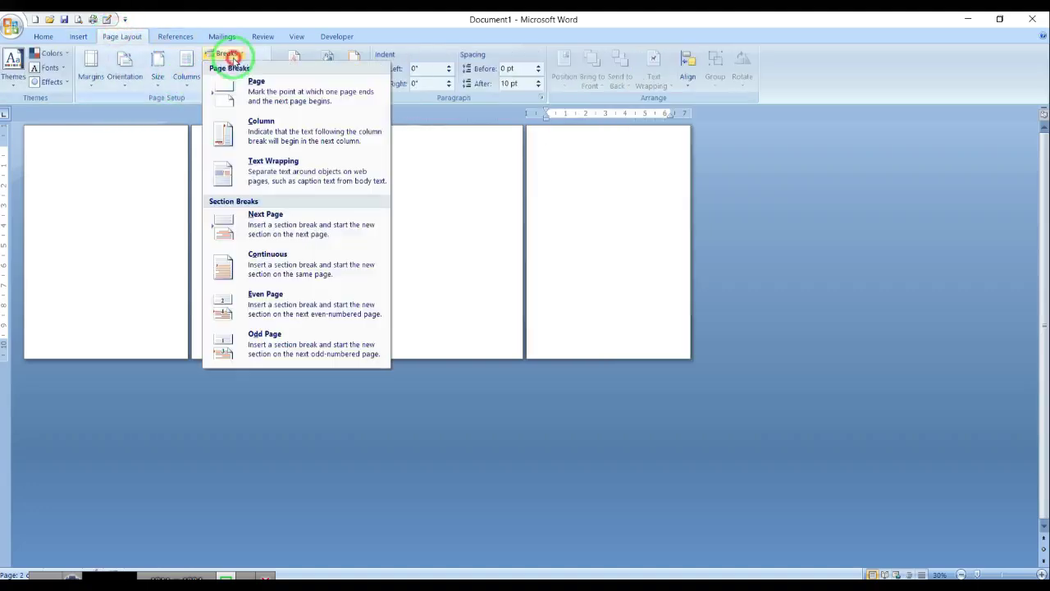
click(264, 134)
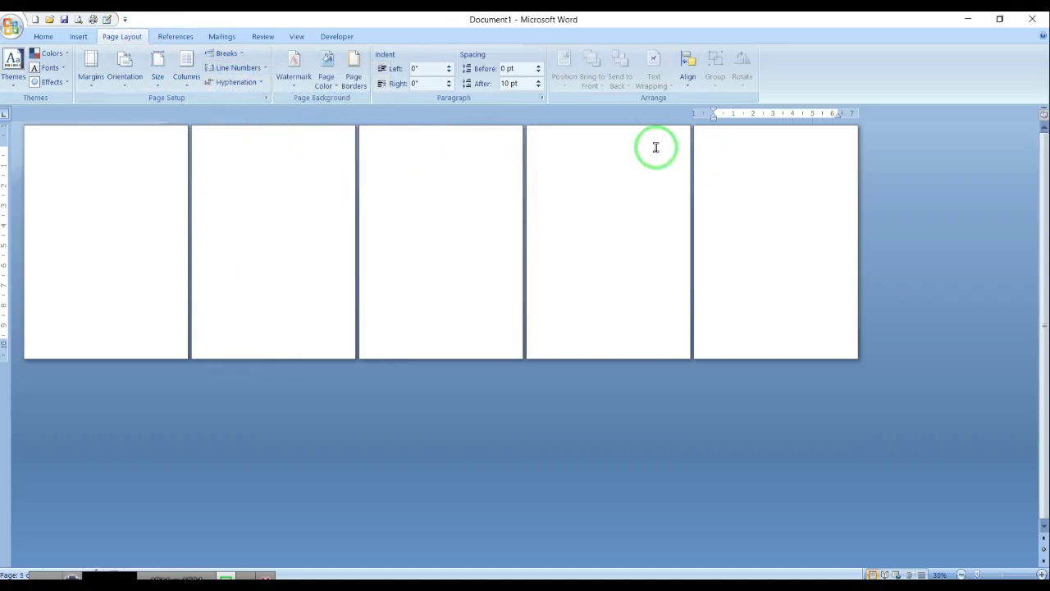
Delete the inserted breaks until the document is back to a single blank page
key(BackSpace)
key(BackSpace)
key(BackSpace)
key(BackSpace)
scroll(503, 216, up, 4)
scroll(504, 216, up, 1)
Turn on Continuous line numbering for the page, and set line numbers back to None
click(246, 67)
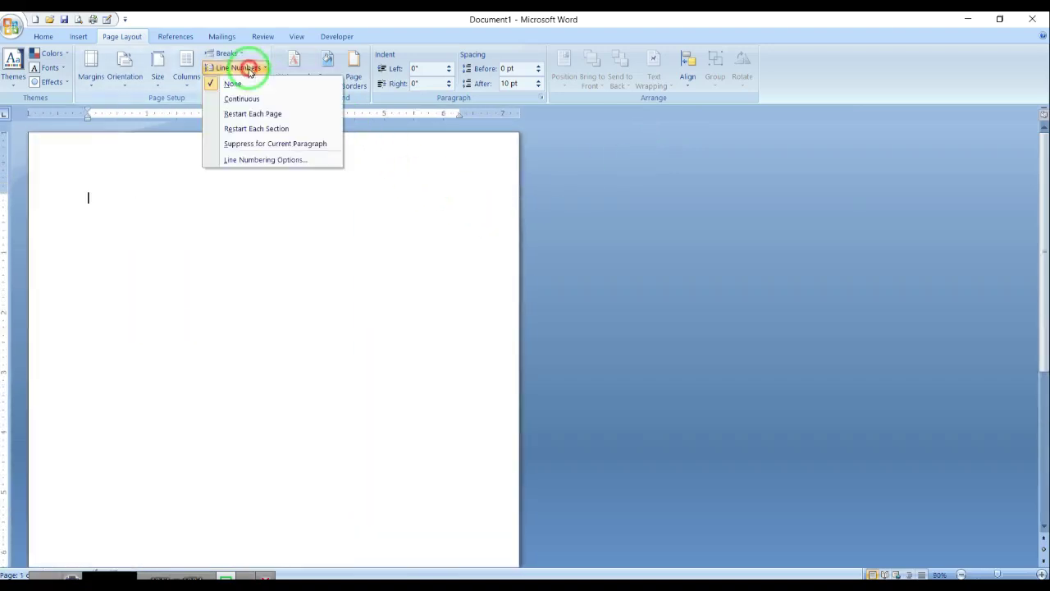
click(246, 100)
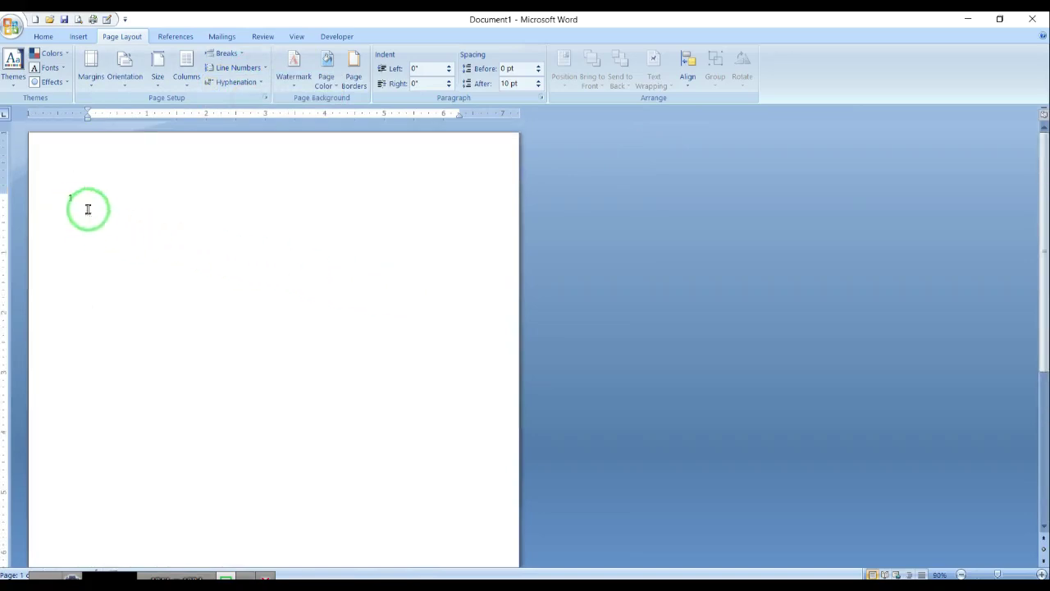
scroll(305, 319, down, 2)
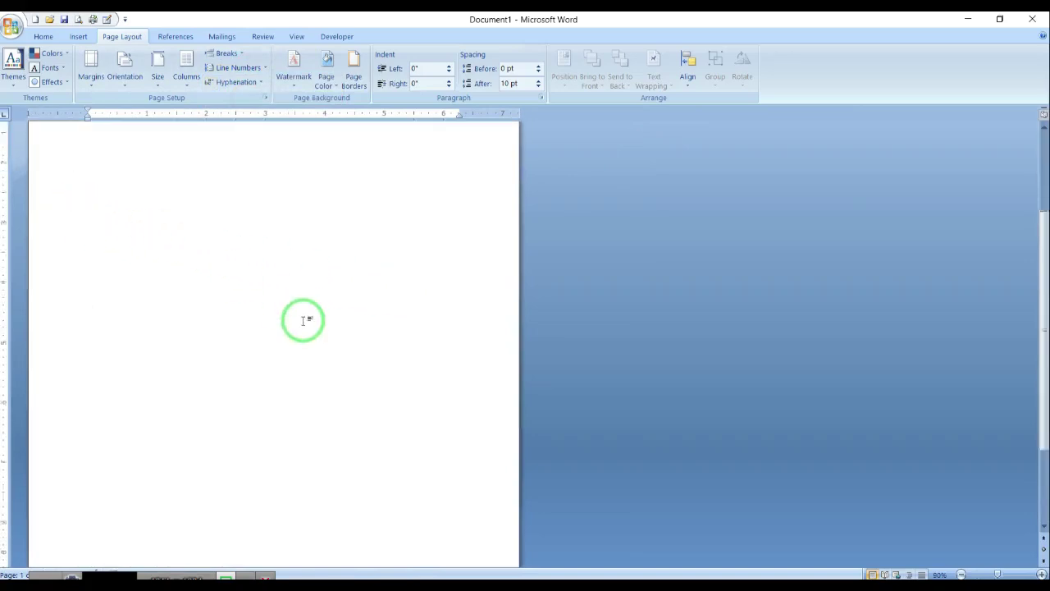
click(245, 68)
click(236, 83)
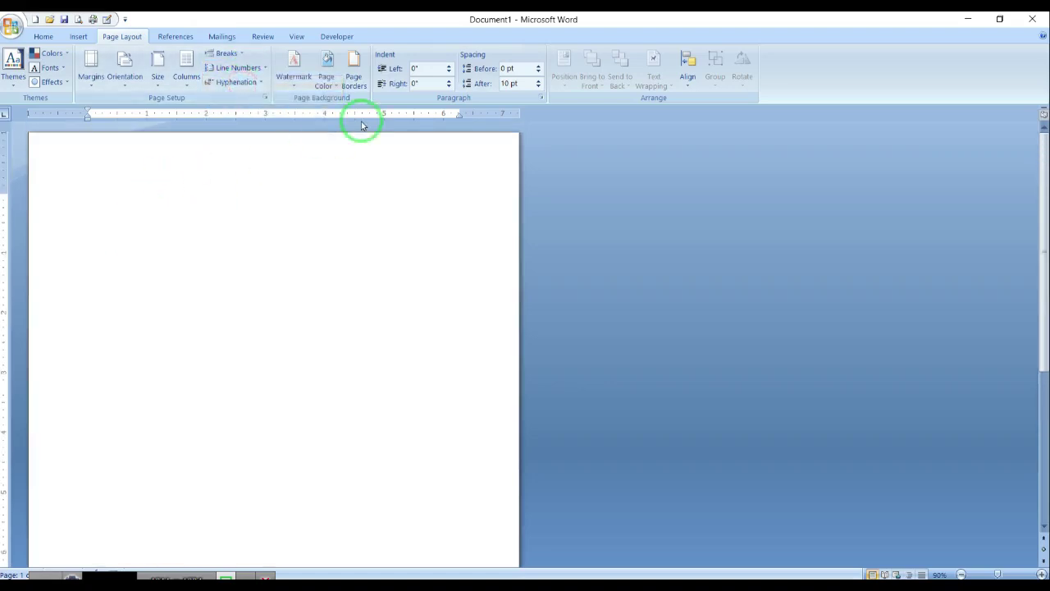
click(261, 84)
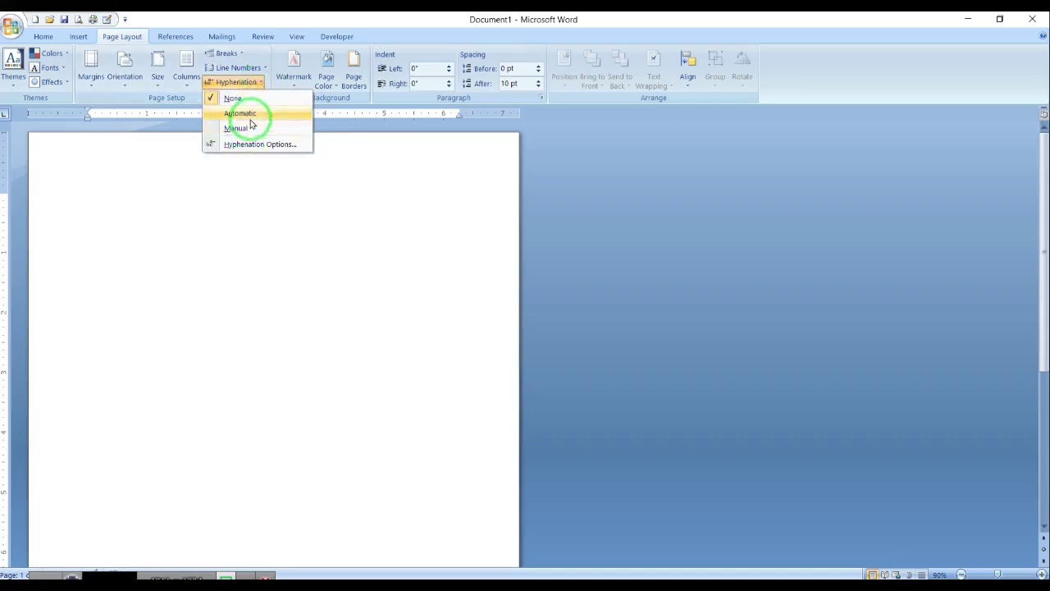
click(282, 217)
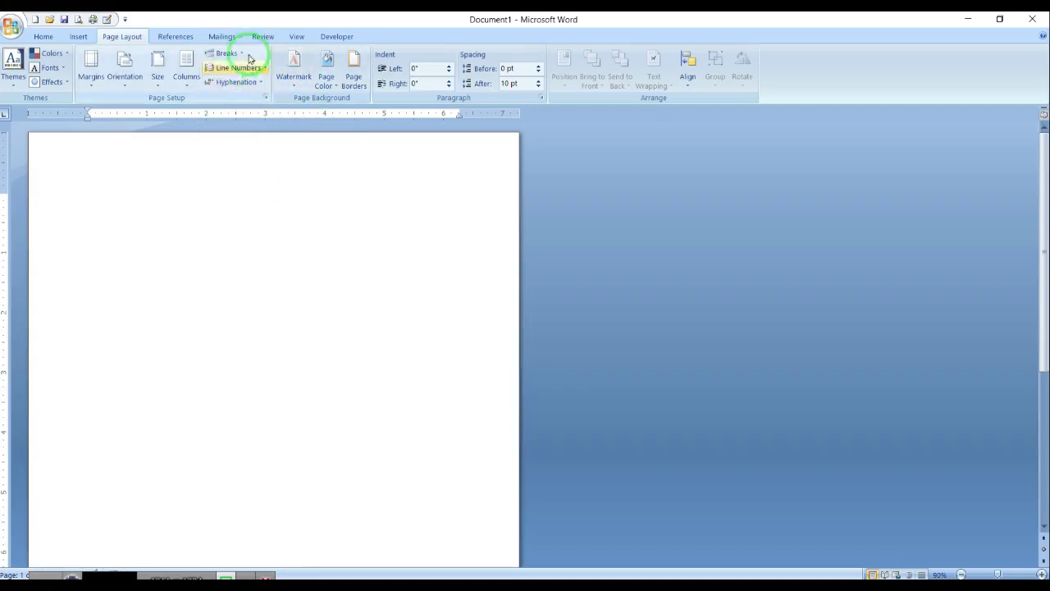
click(292, 89)
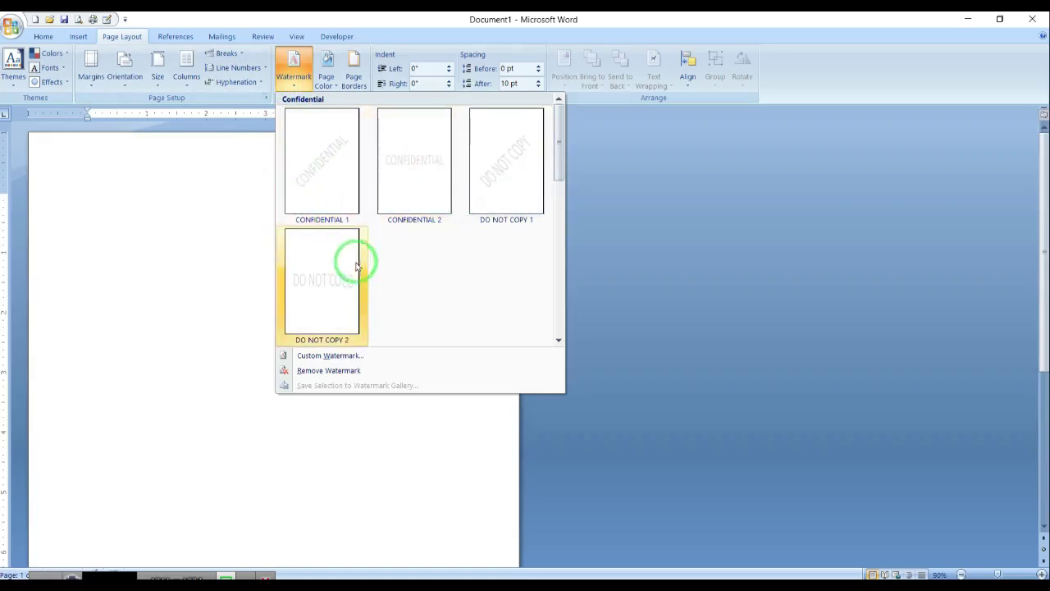
click(169, 345)
Add a custom text watermark reading "online computer classes chnnel" to the page
scroll(332, 395, up, 6)
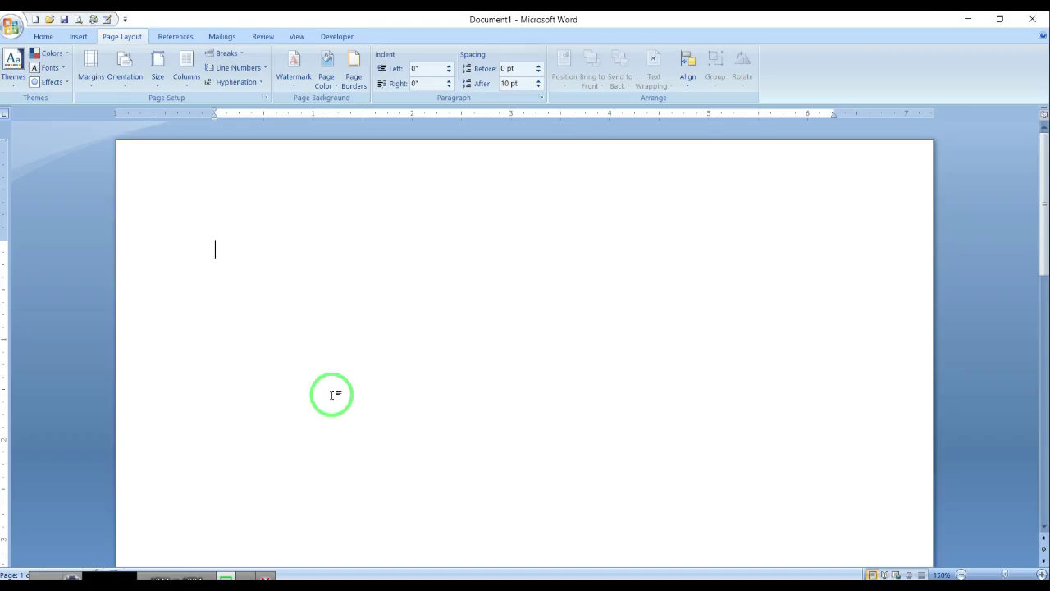
click(296, 81)
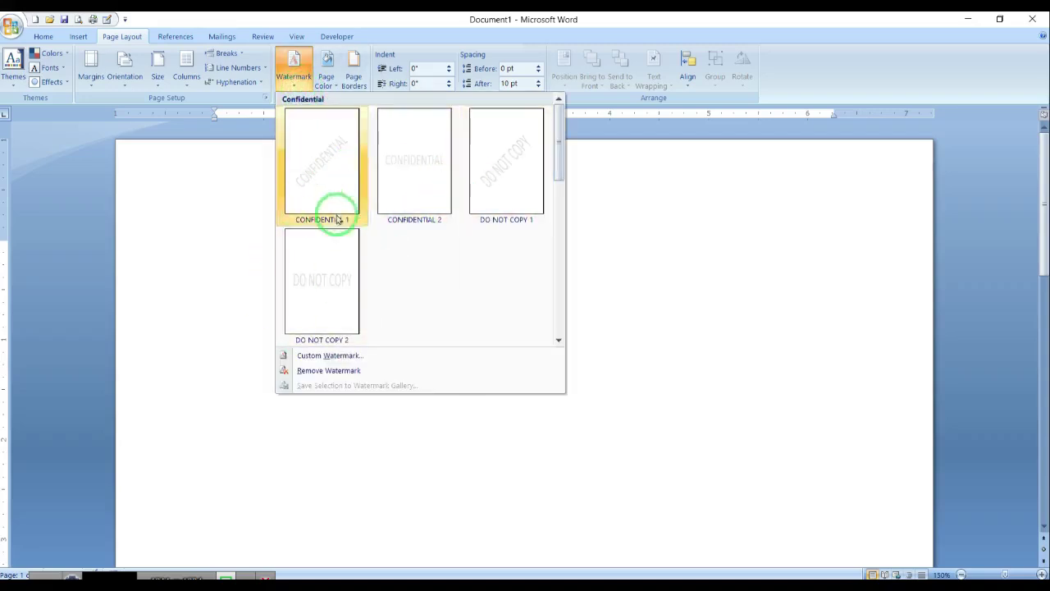
click(320, 357)
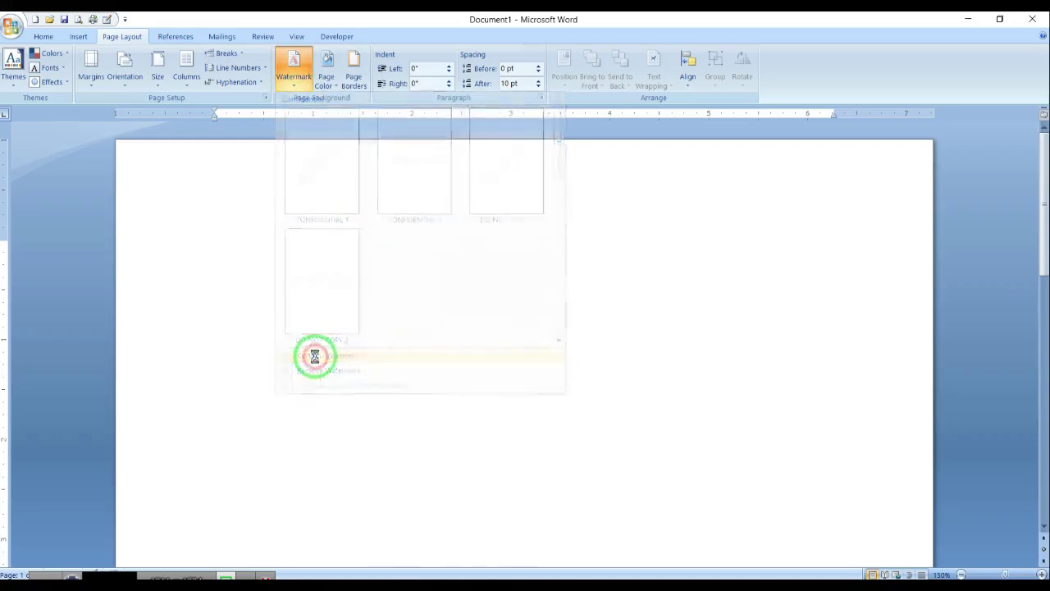
drag(548, 183, 721, 191)
click(663, 197)
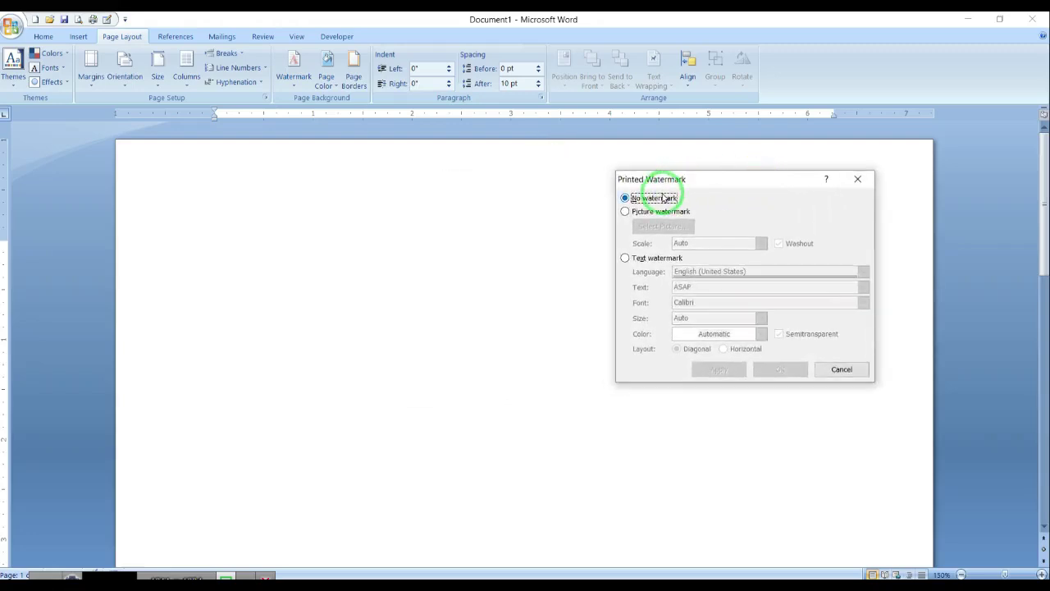
click(649, 260)
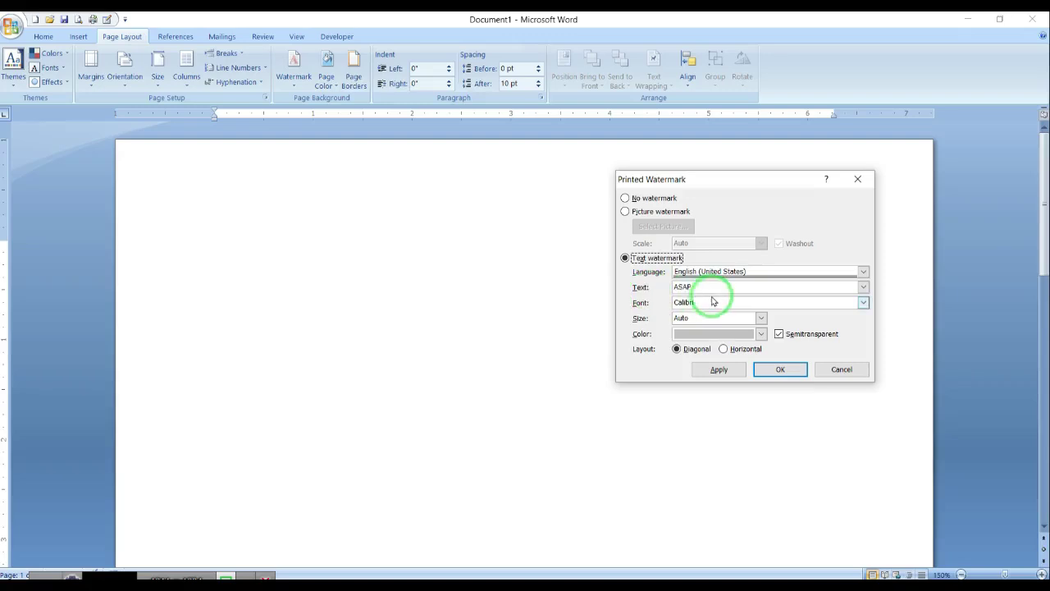
click(643, 296)
key(BackSpace)
text(computer classes chnnel)
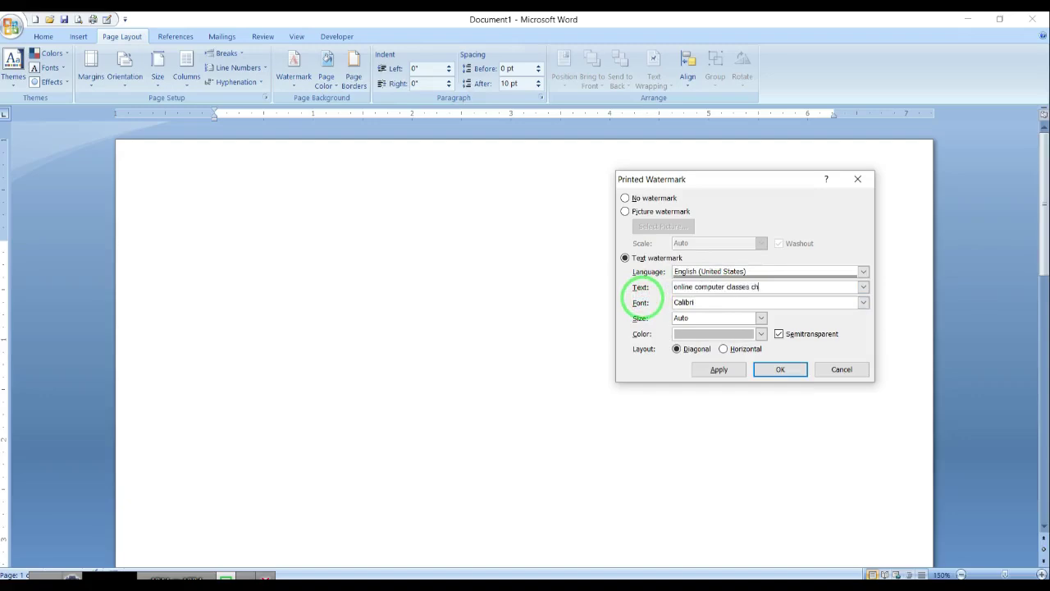
click(782, 367)
Examine the watermark up close along its diagonal and with the whole page in view
scroll(856, 331, down, 6)
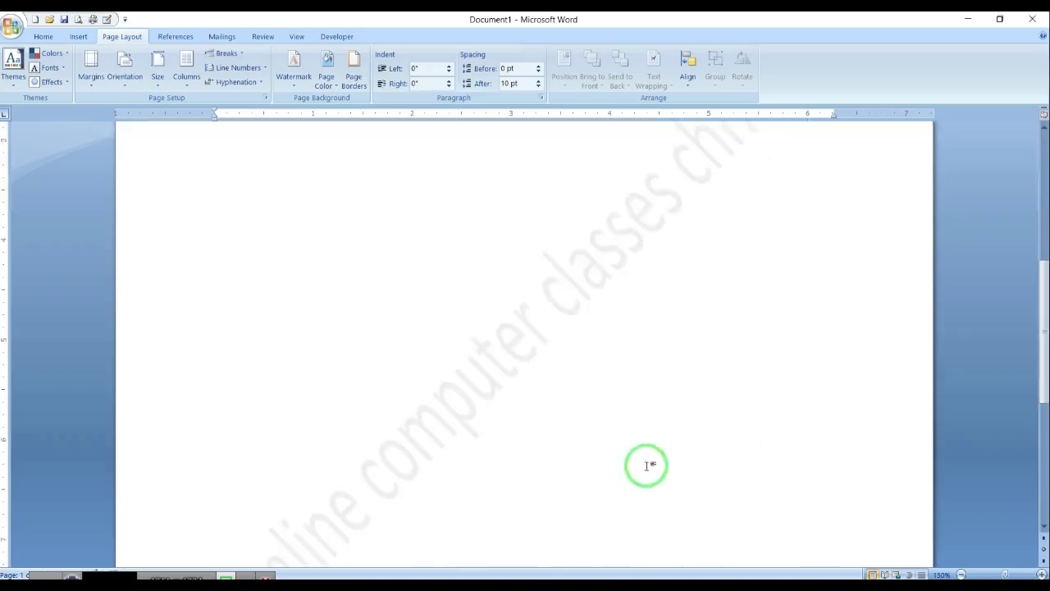
scroll(648, 460, down, 3)
scroll(345, 316, up, 3)
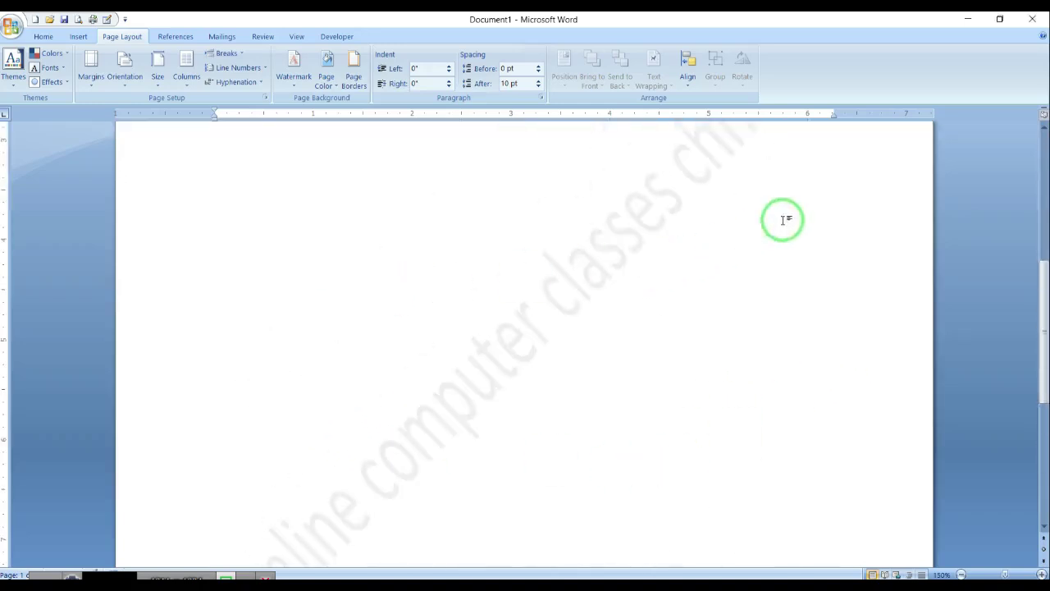
scroll(783, 220, up, 3)
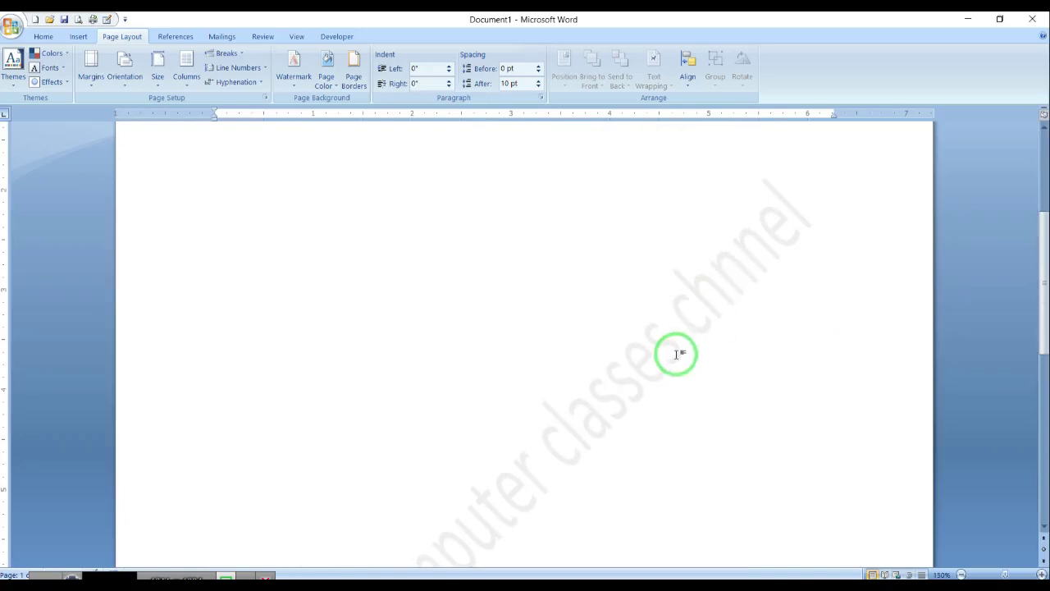
scroll(676, 361, down, 3)
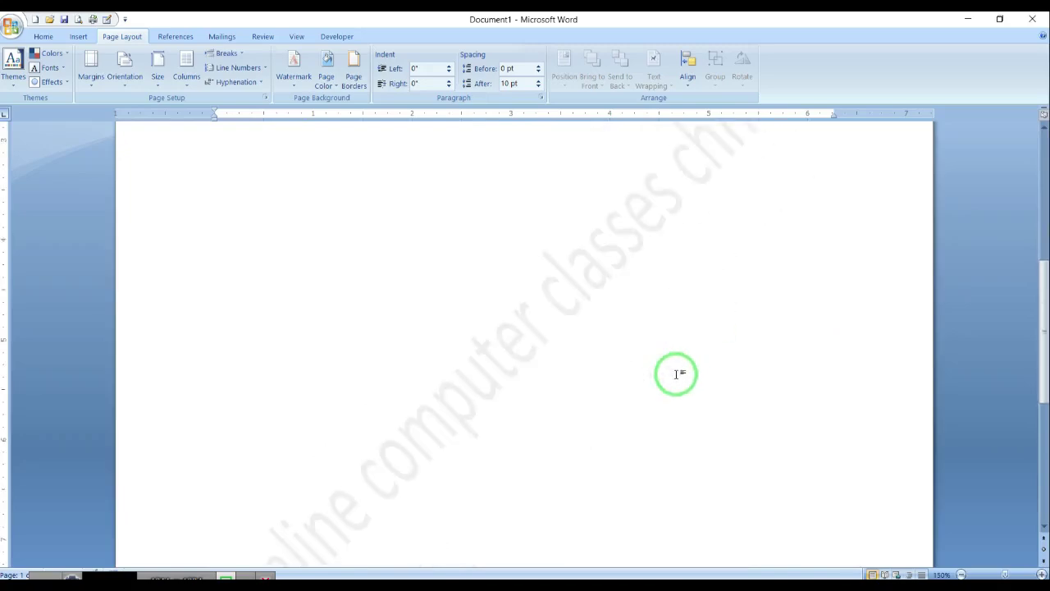
scroll(676, 375, up, 3)
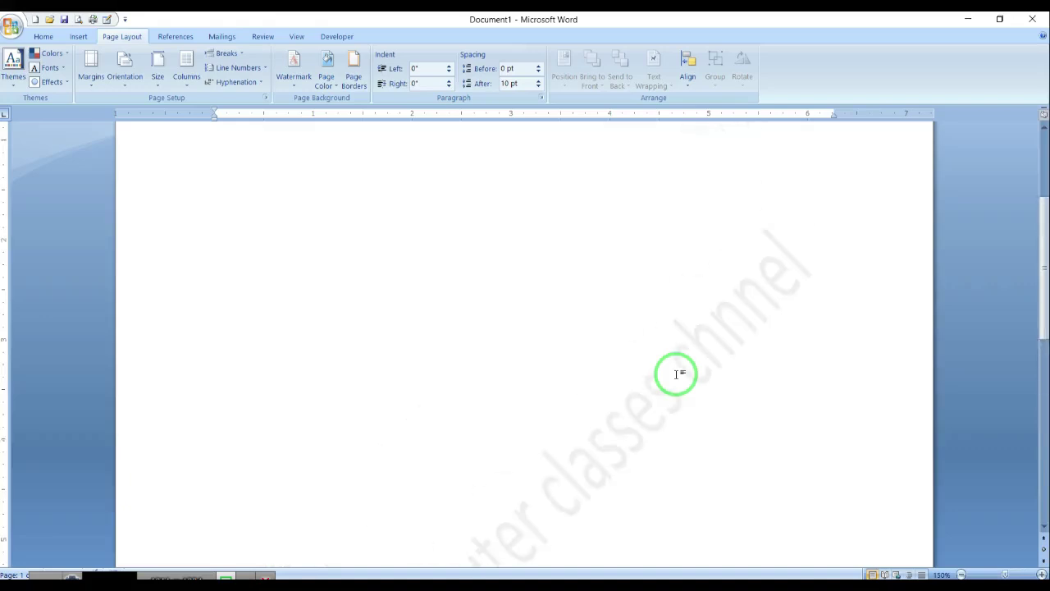
ctrl+scroll(677, 374, down, 12)
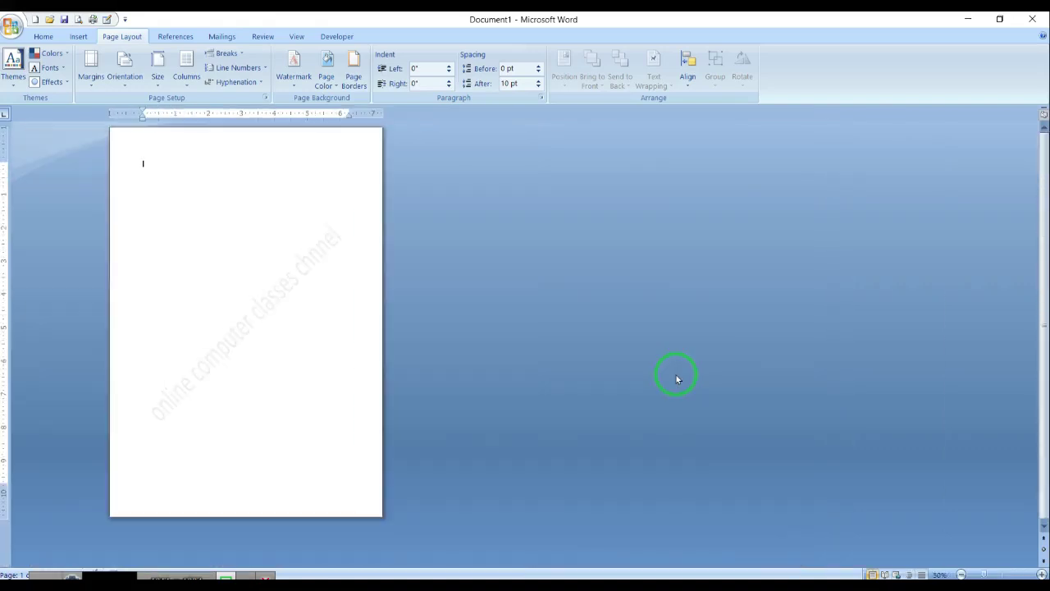
ctrl+scroll(420, 372, up, 11)
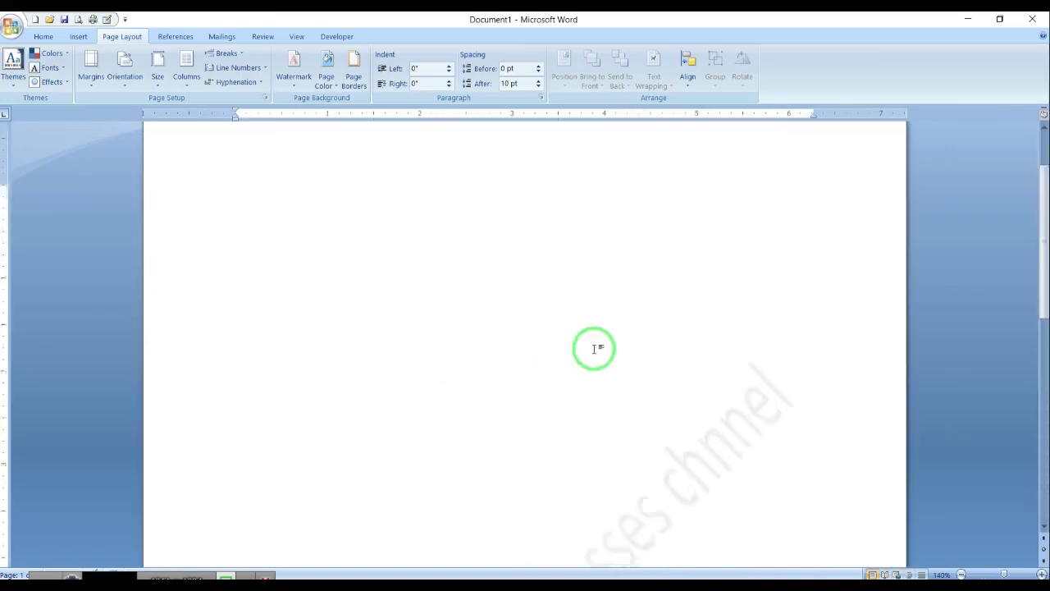
scroll(555, 403, down, 5)
scroll(556, 403, up, 5)
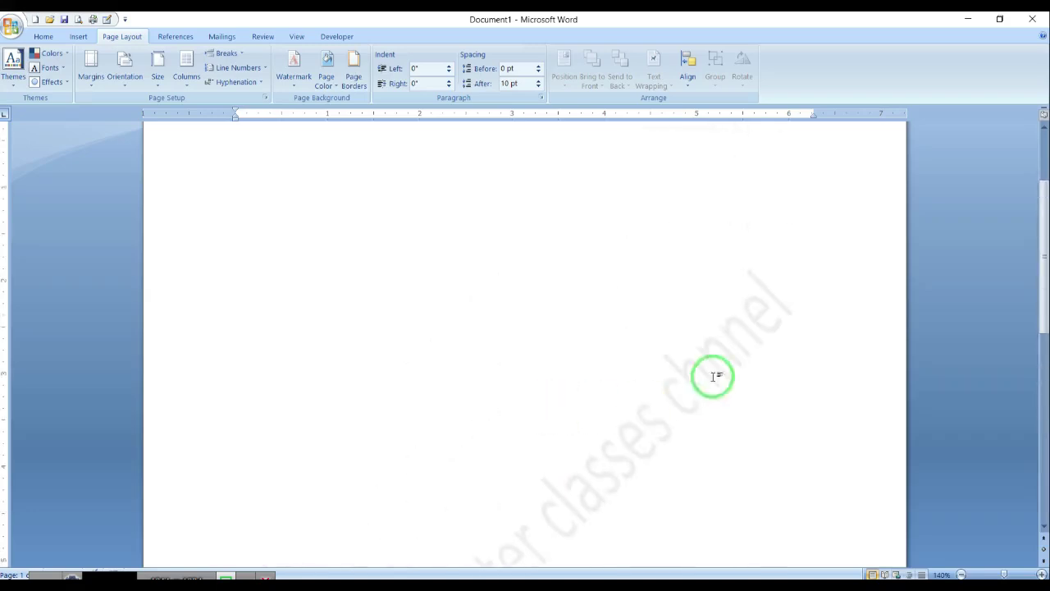
Remove the text watermark, and choose Picture watermark in the custom watermark settings
click(293, 79)
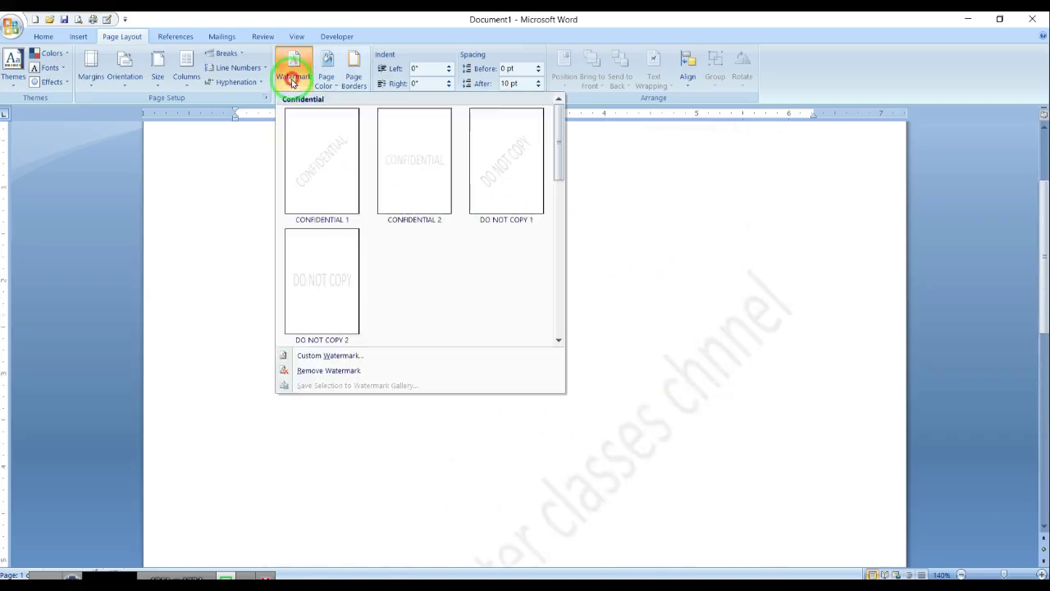
click(311, 375)
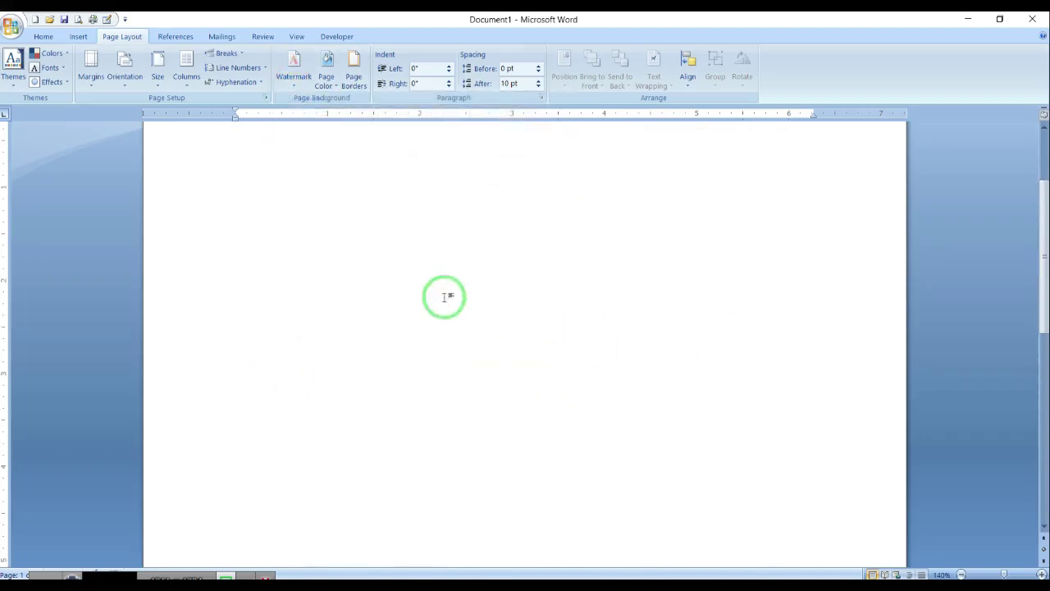
click(290, 77)
click(293, 355)
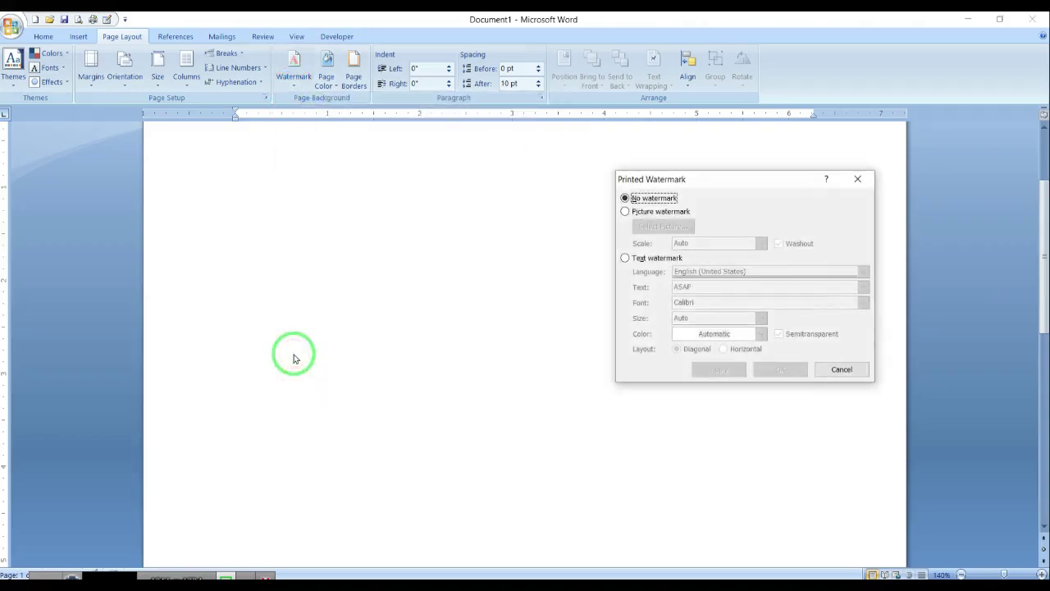
click(648, 213)
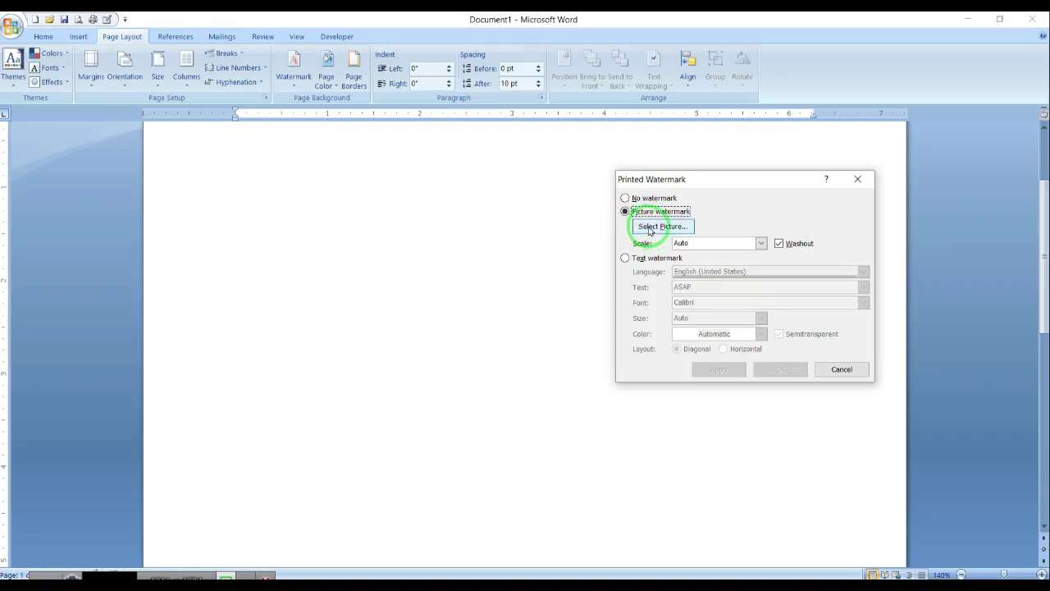
Open the picture selection for the watermark and search the Downloads folder for "Online Computer Classes Channe"
click(649, 229)
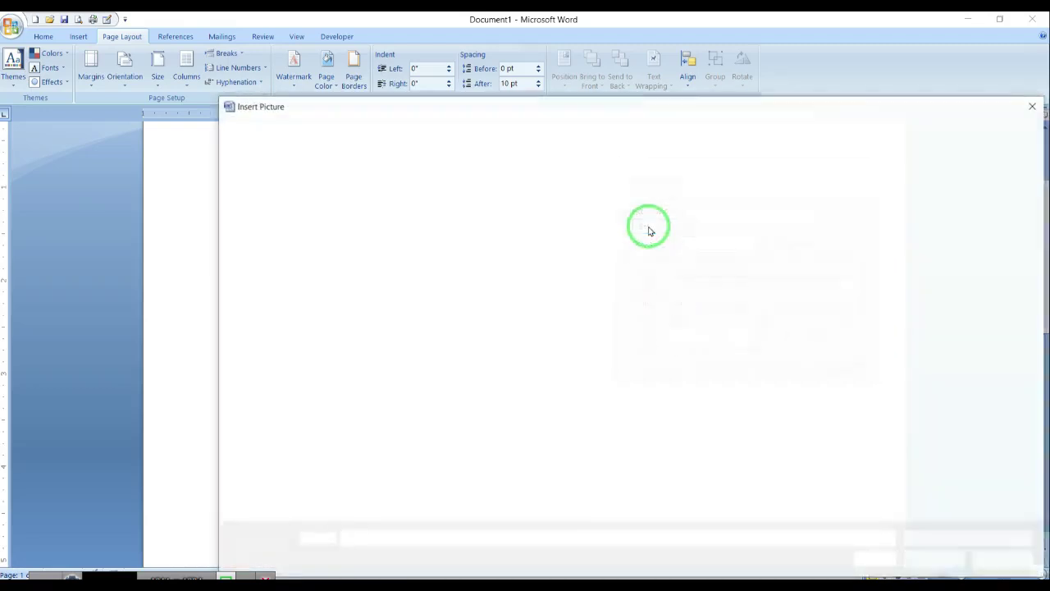
click(274, 314)
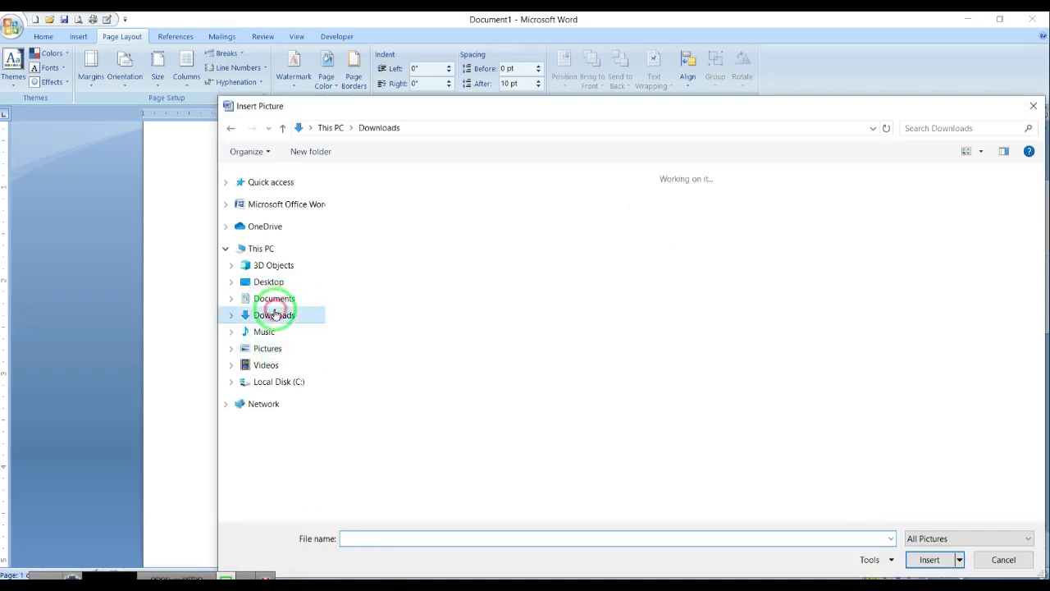
click(953, 129)
text(online)
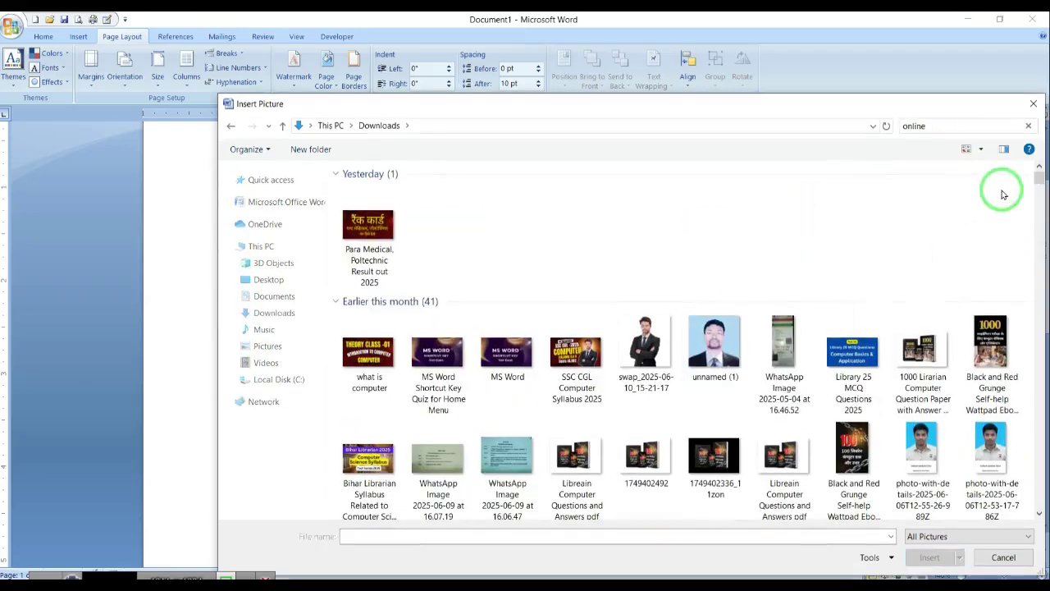
click(989, 197)
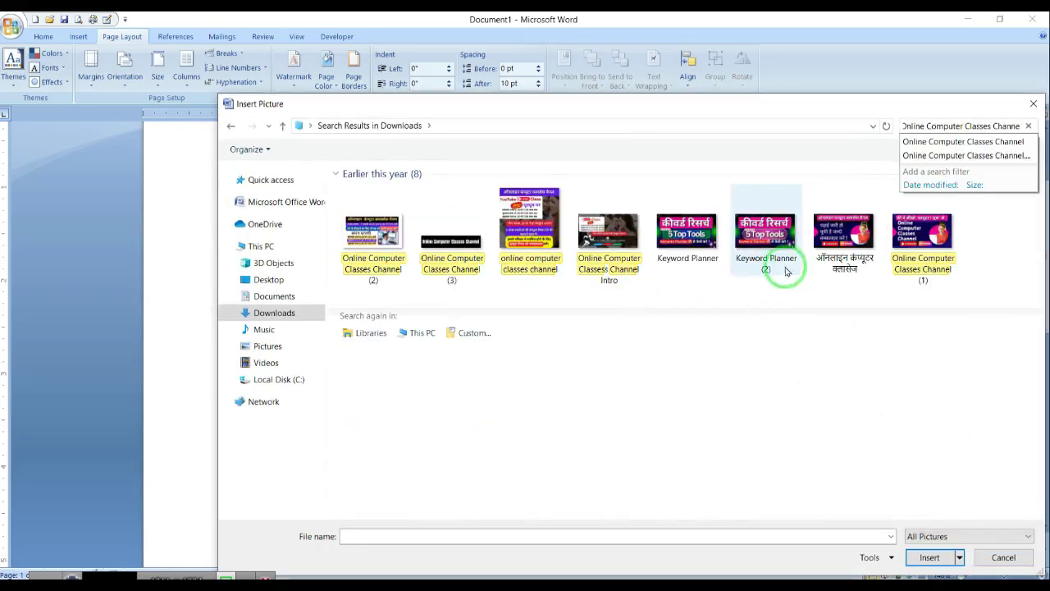
Search the Downloads folder for "logo" among the watermark picture candidates
click(288, 313)
click(980, 125)
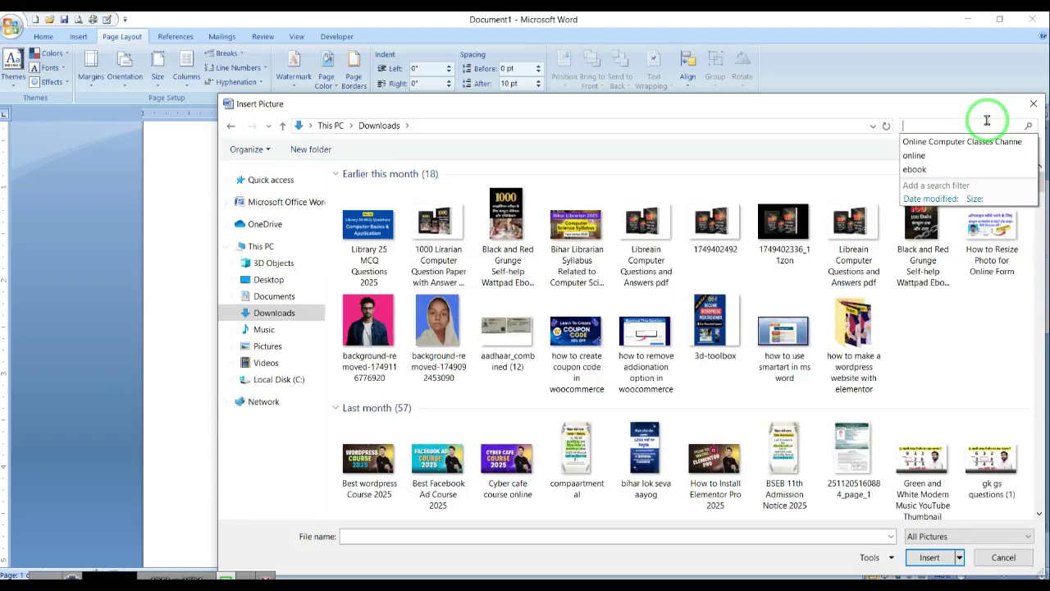
text(logo)
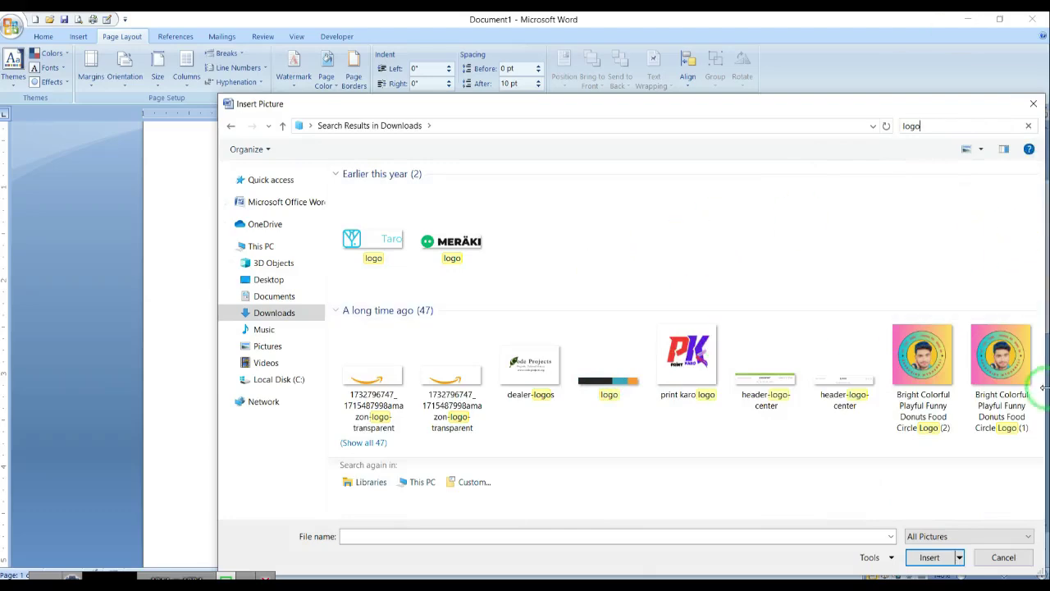
Apply the Downloads picture "crop aaysuman card" as the page's picture watermark with Auto scale and washout
click(306, 314)
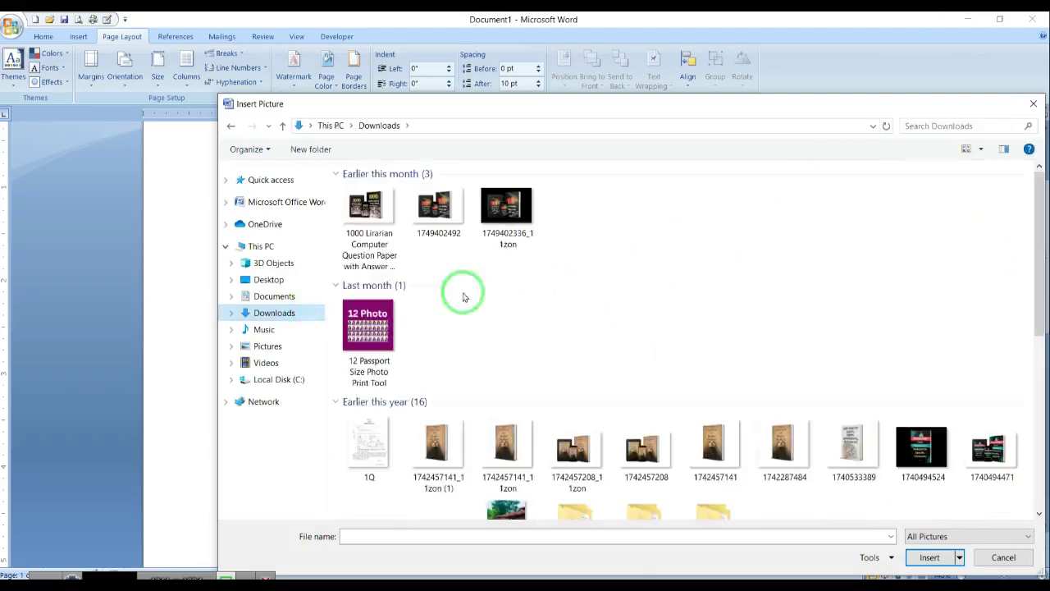
scroll(611, 352, down, 10)
scroll(832, 312, down, 15)
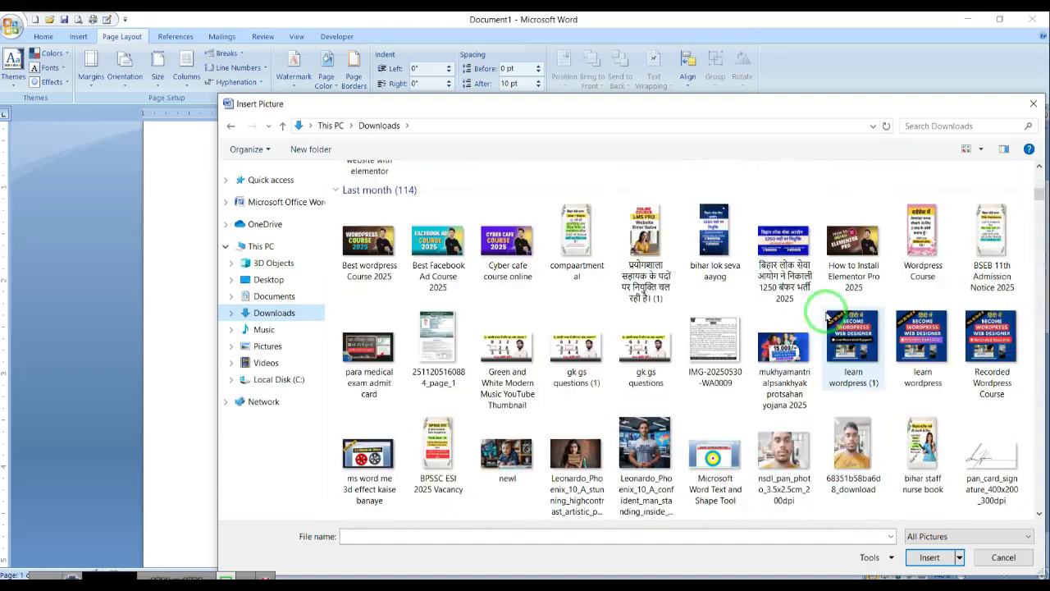
scroll(866, 328, down, 5)
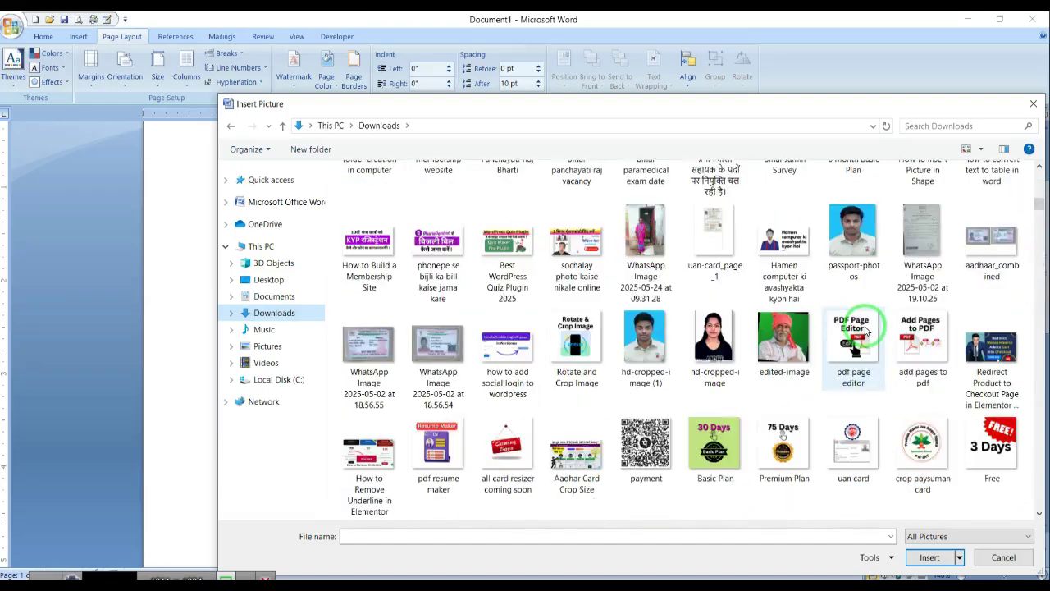
click(923, 448)
click(920, 563)
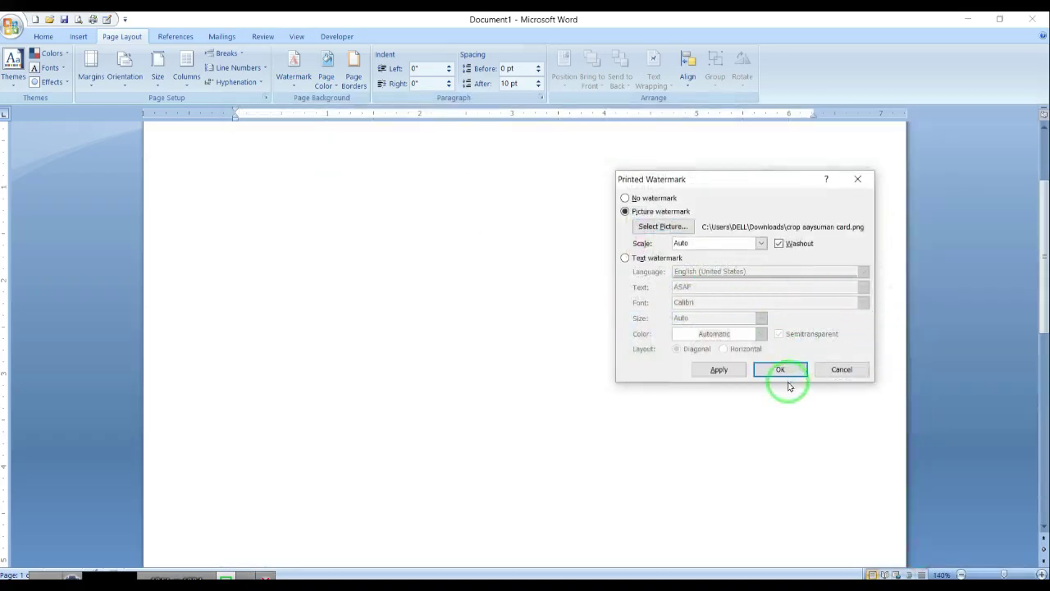
click(733, 369)
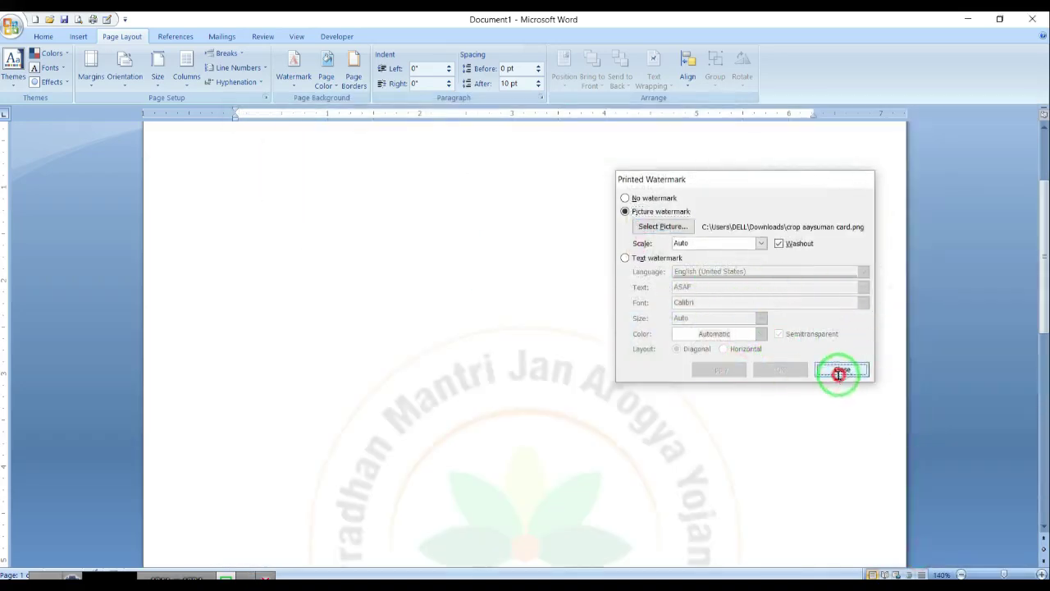
click(840, 371)
Remove the picture watermark from the page
scroll(774, 353, down, 5)
scroll(687, 349, down, 5)
scroll(692, 352, up, 5)
scroll(692, 353, down, 9)
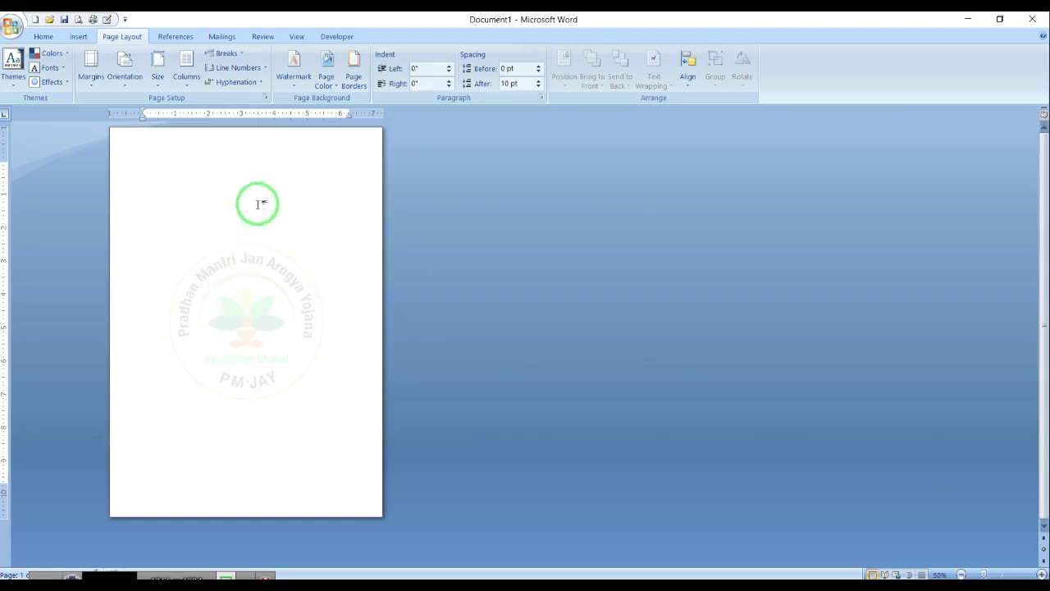
click(298, 76)
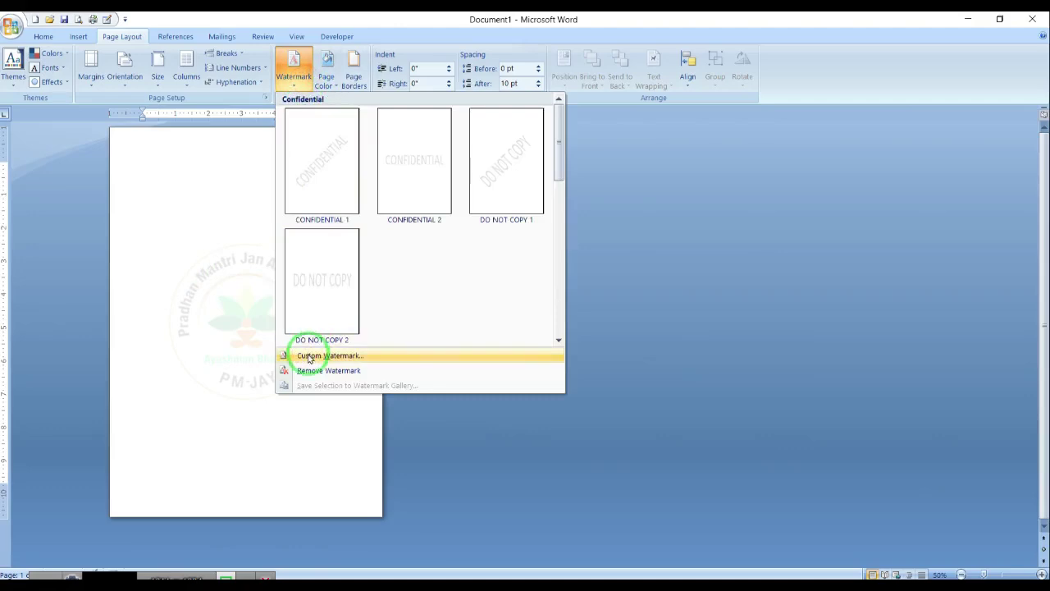
click(309, 369)
scroll(595, 320, up, 11)
scroll(595, 320, up, 1)
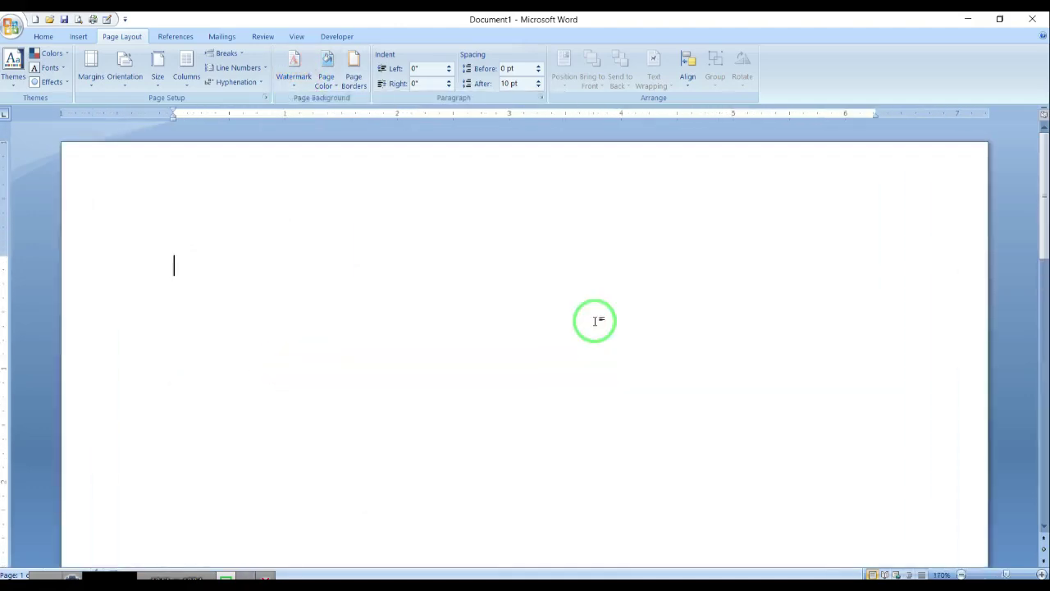
Examine the scale choices for a picture watermark in the custom watermark settings, and leave without applying anything
click(297, 85)
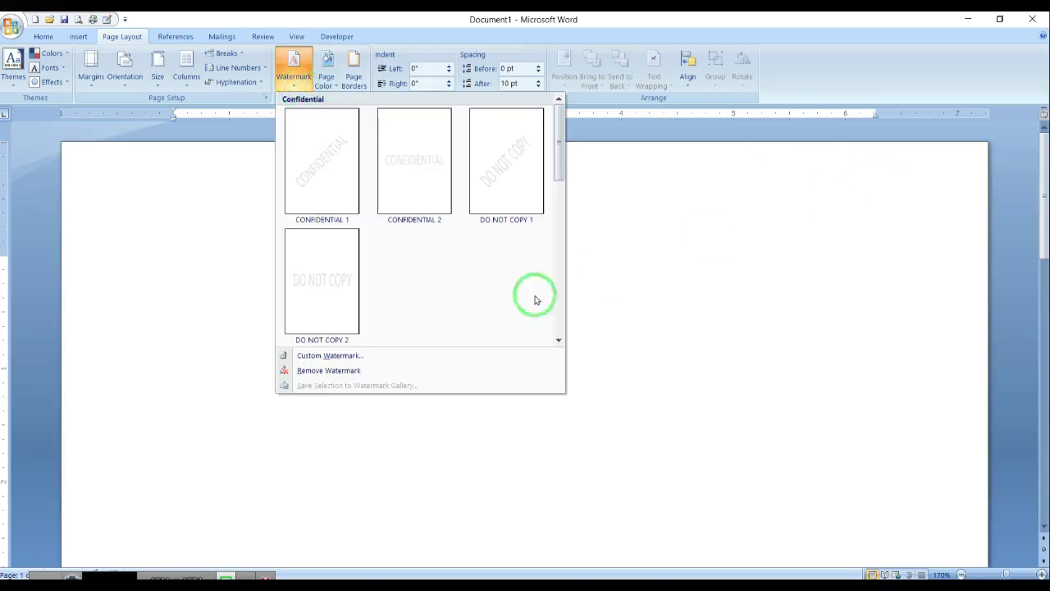
click(330, 358)
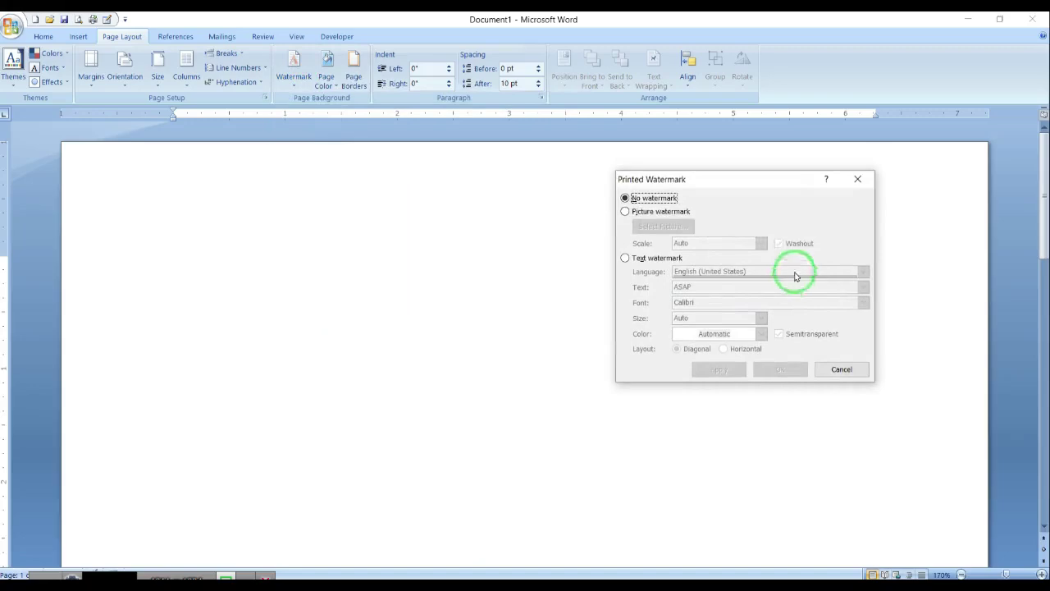
click(650, 209)
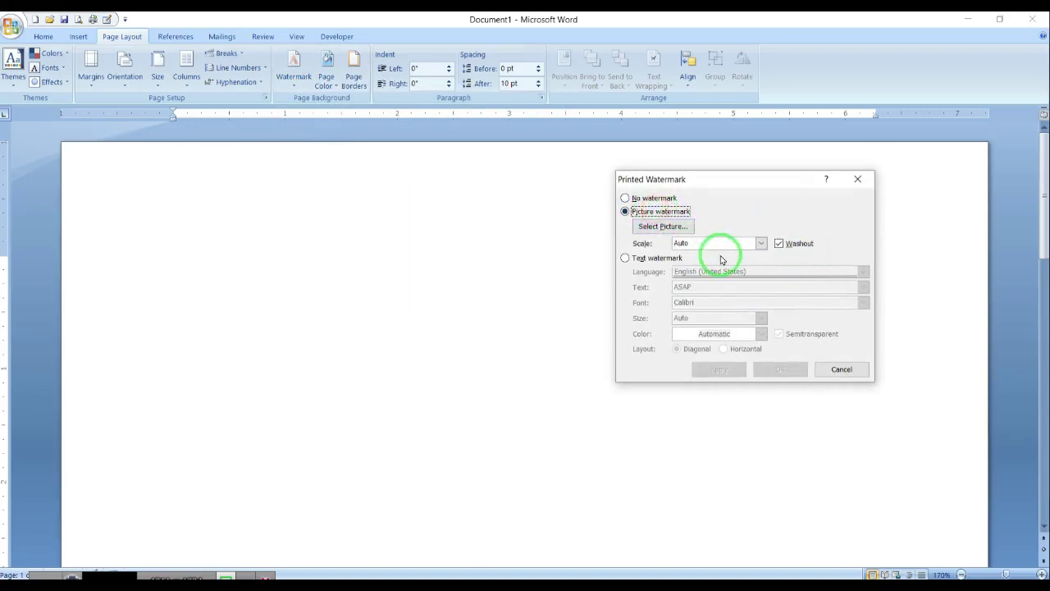
click(762, 243)
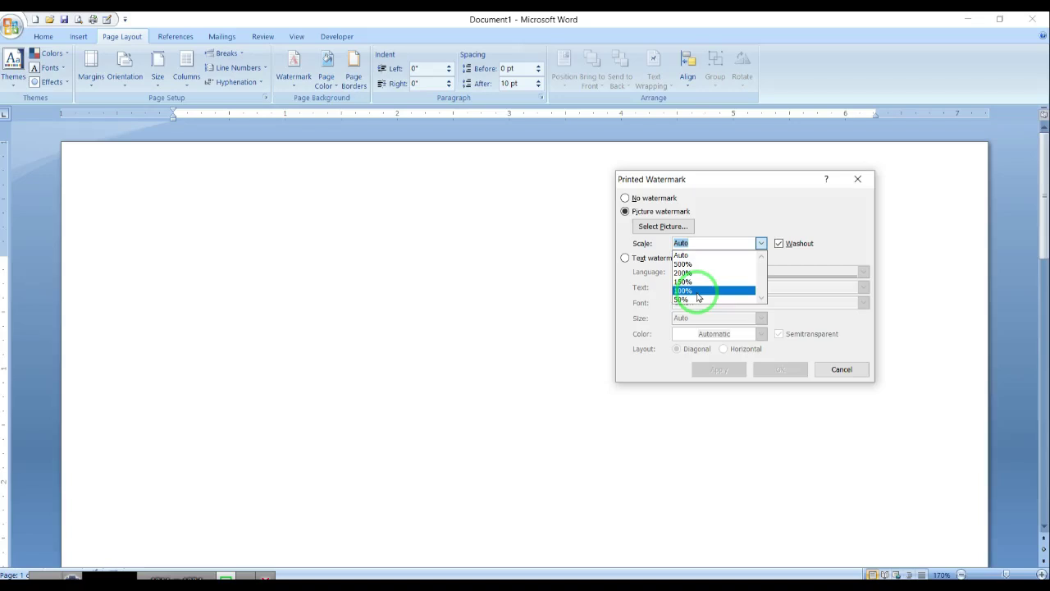
click(837, 367)
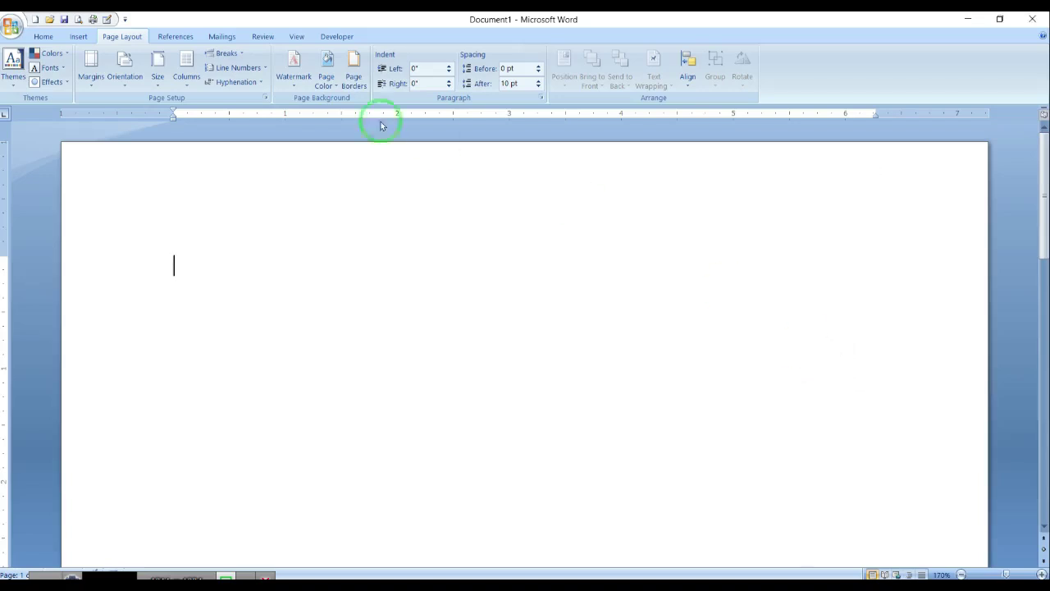
Set the page color to the darker blue shade in the fifth column of the theme colors
click(331, 80)
click(276, 204)
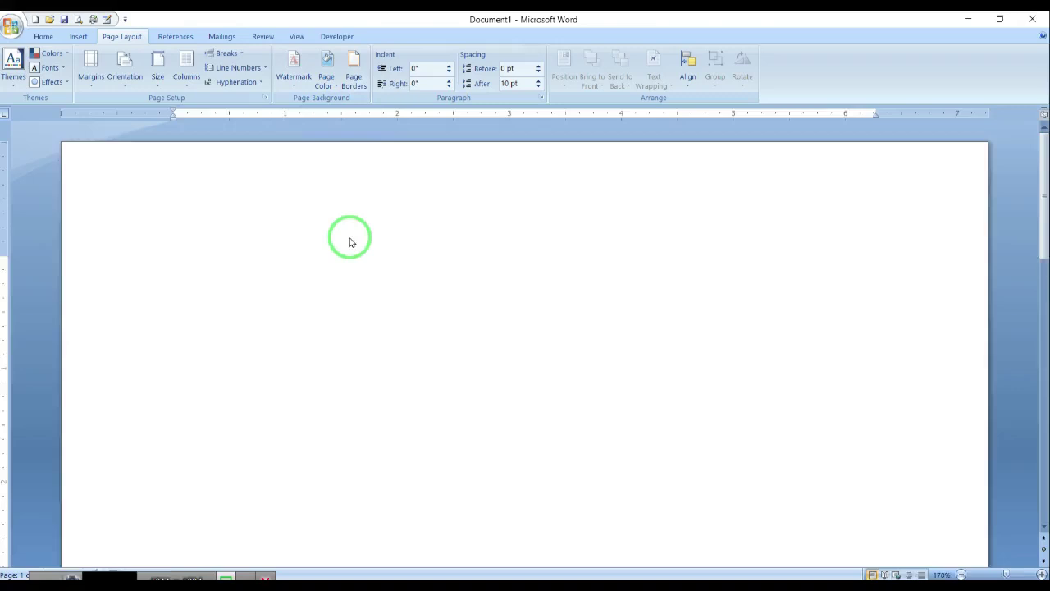
ctrl+scroll(350, 237, down, 7)
scroll(298, 163, down, 1)
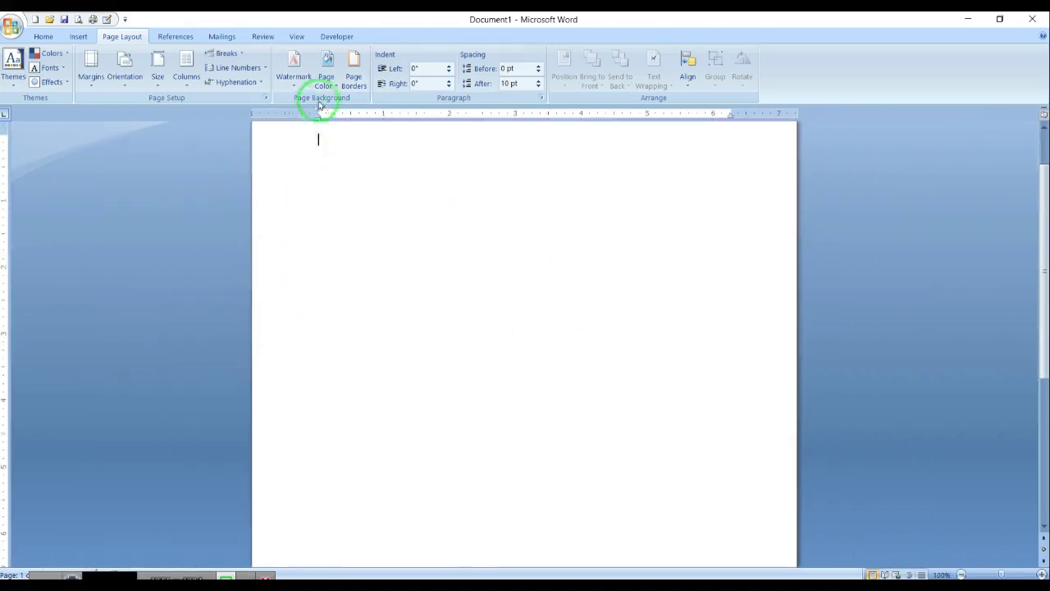
click(326, 77)
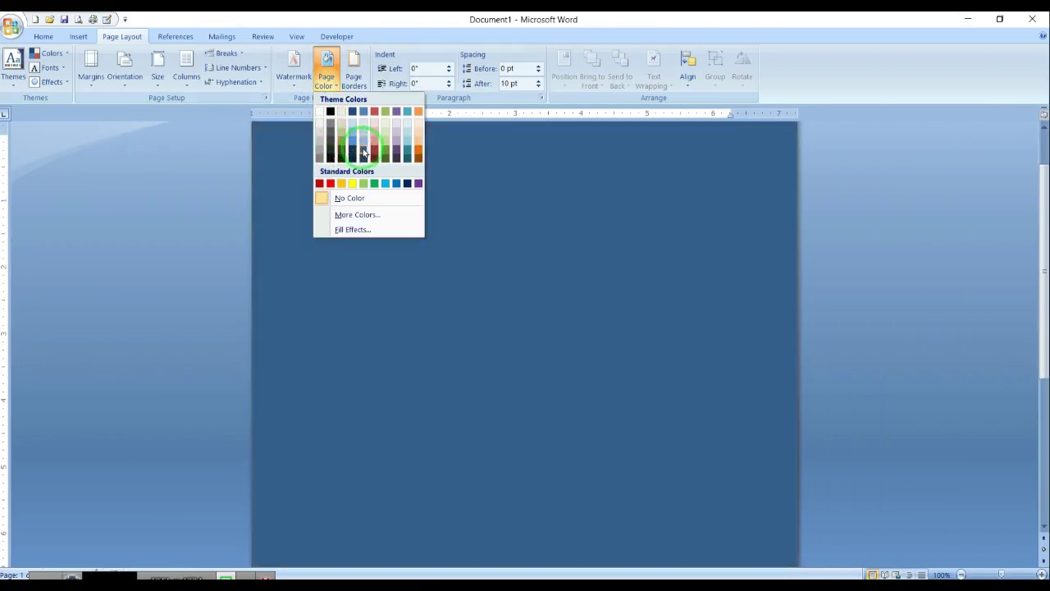
click(364, 153)
Examine the blue page background up close and with the whole page in view
scroll(600, 330, up, 5)
scroll(599, 330, down, 8)
scroll(600, 331, up, 5)
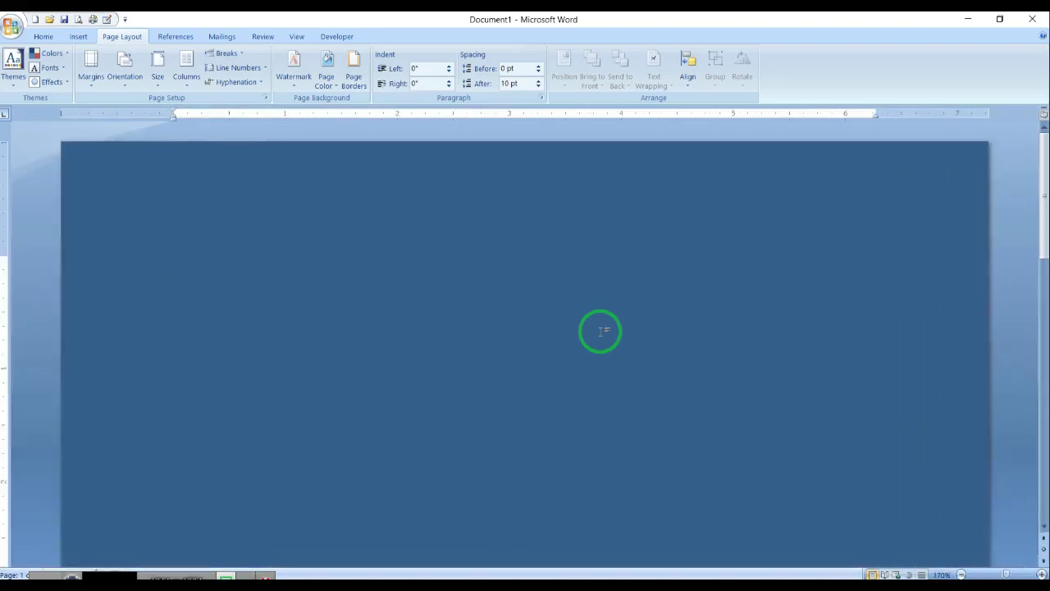
scroll(600, 331, down, 6)
scroll(599, 331, down, 12)
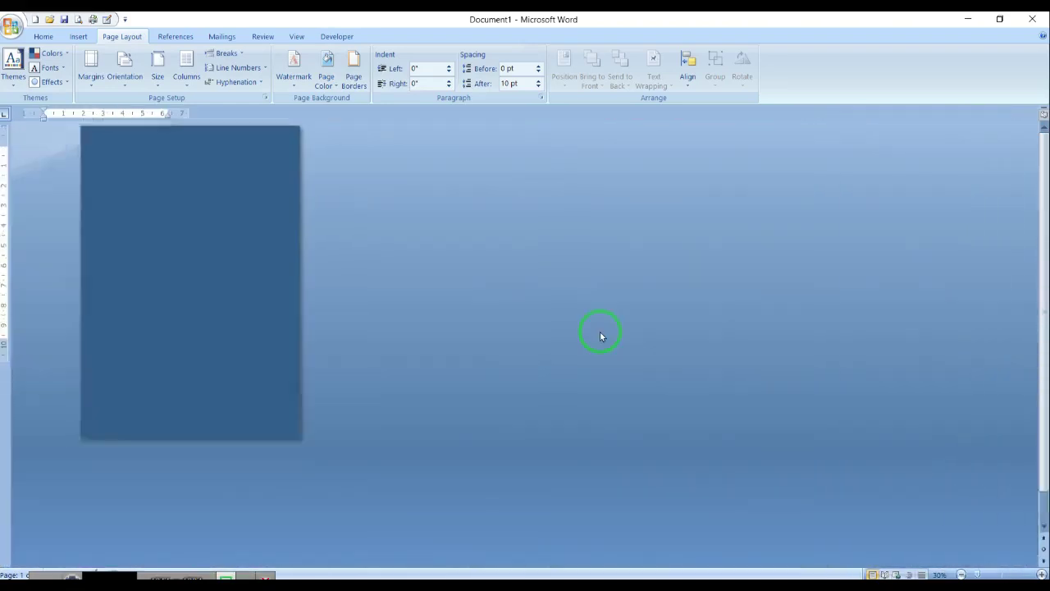
scroll(600, 331, up, 7)
scroll(600, 331, up, 4)
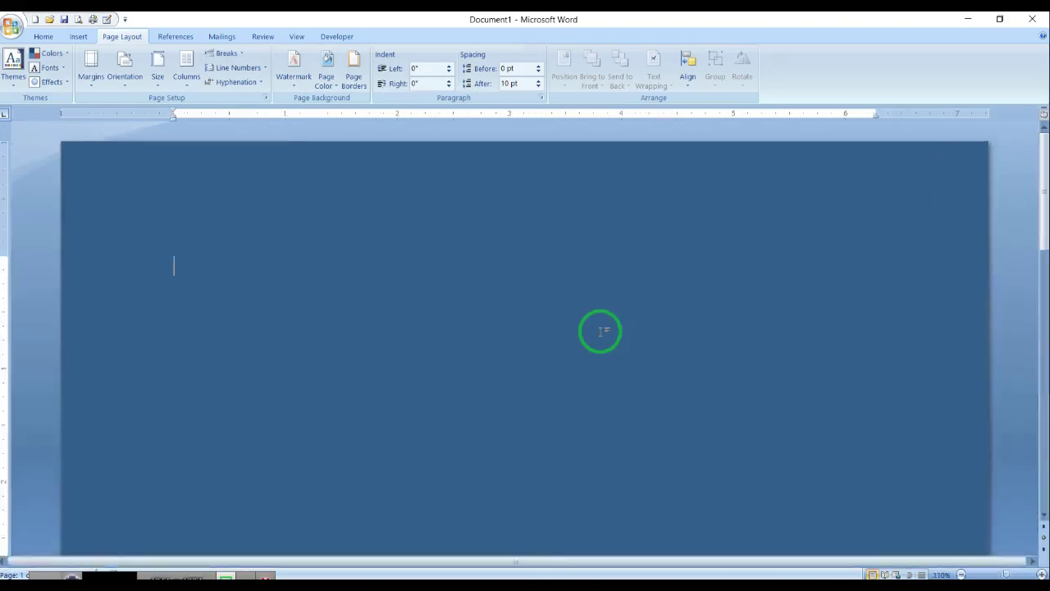
scroll(600, 331, down, 8)
scroll(600, 336, up, 10)
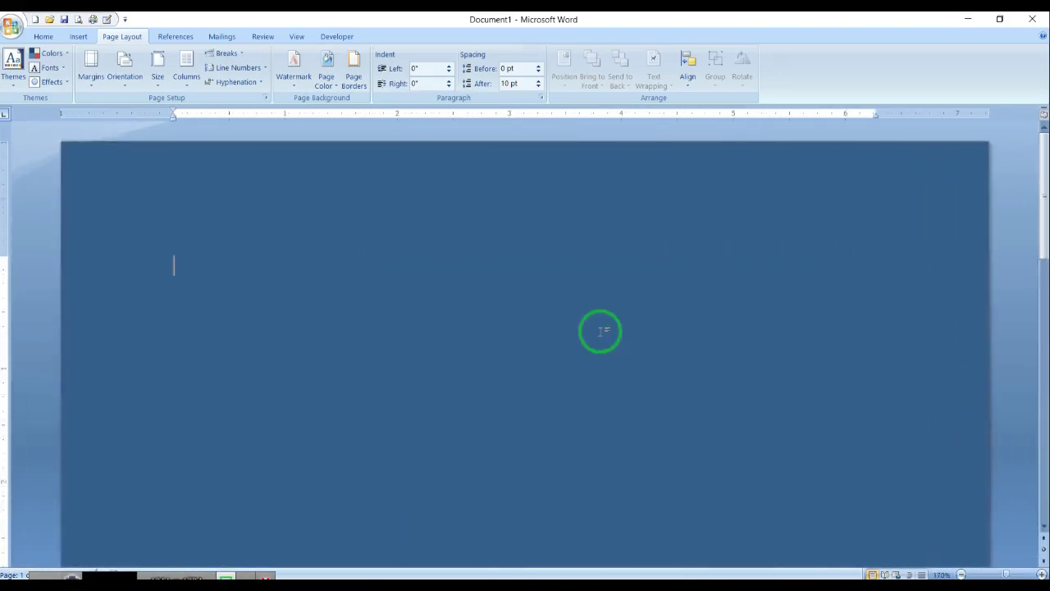
scroll(600, 331, down, 4)
scroll(600, 330, down, 4)
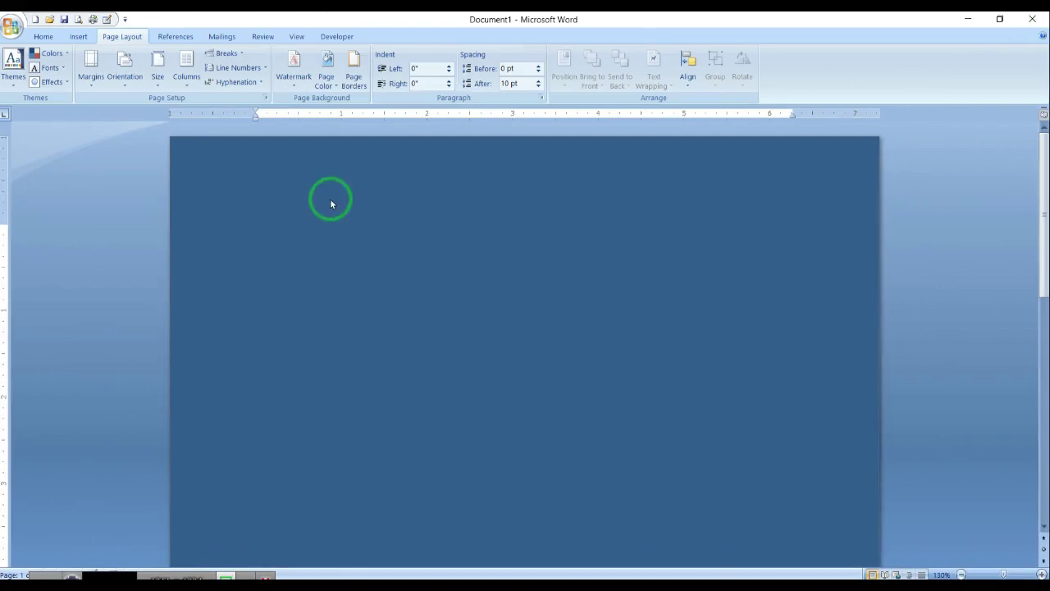
click(355, 88)
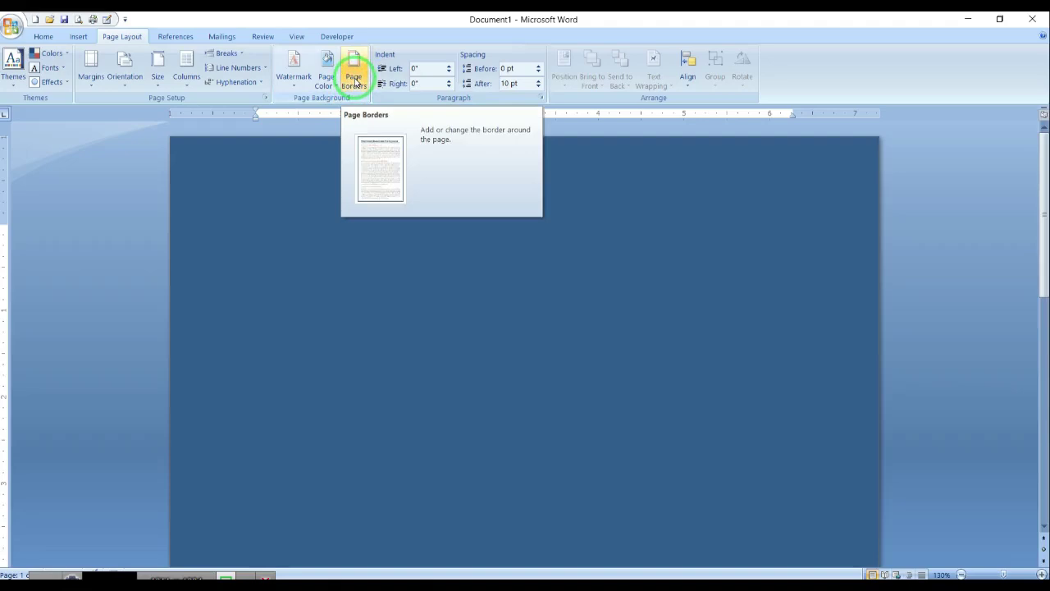
Fill the page background with a one-color horizontal gradient, using the variant with dark edges and a lighter middle
click(332, 87)
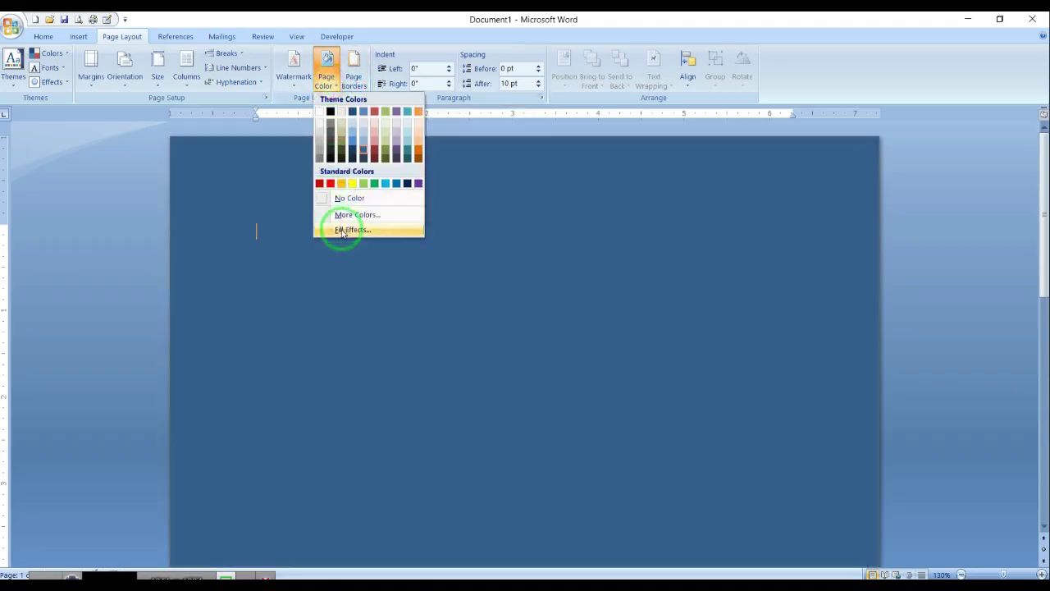
click(343, 231)
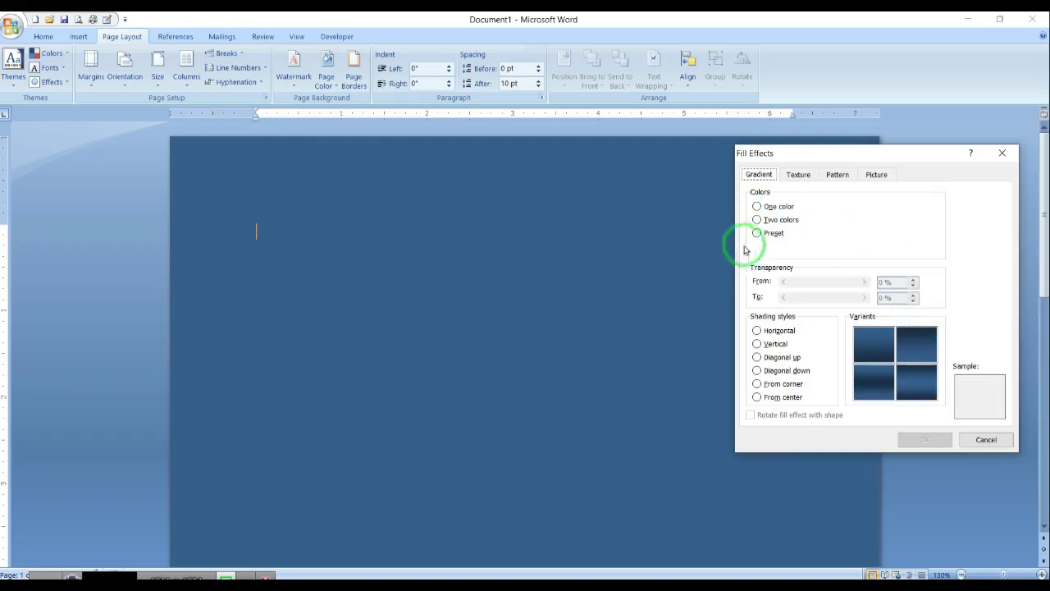
click(911, 384)
click(925, 440)
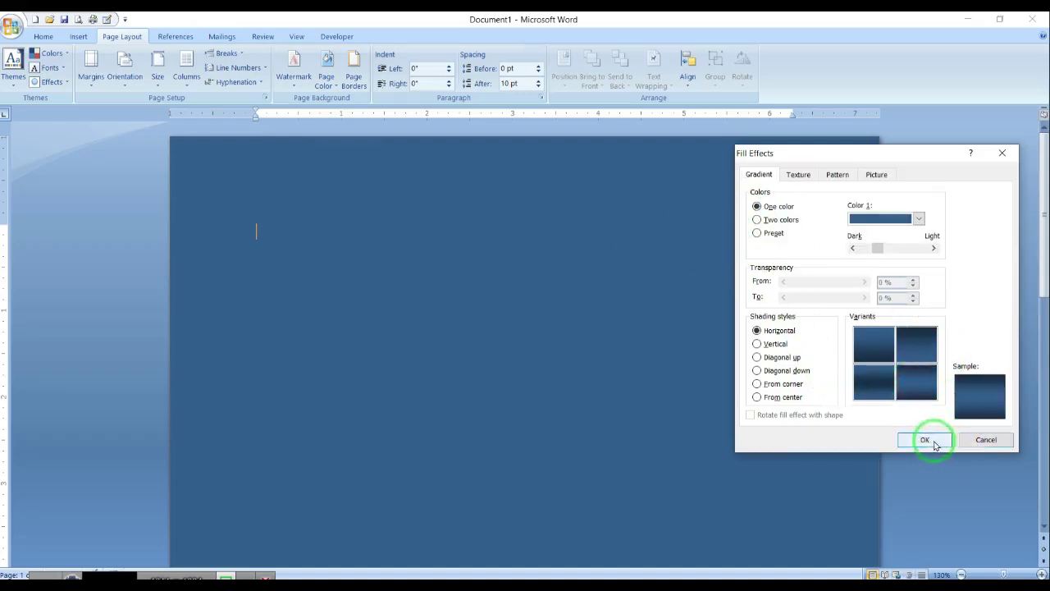
scroll(659, 412, down, 5)
scroll(658, 412, down, 4)
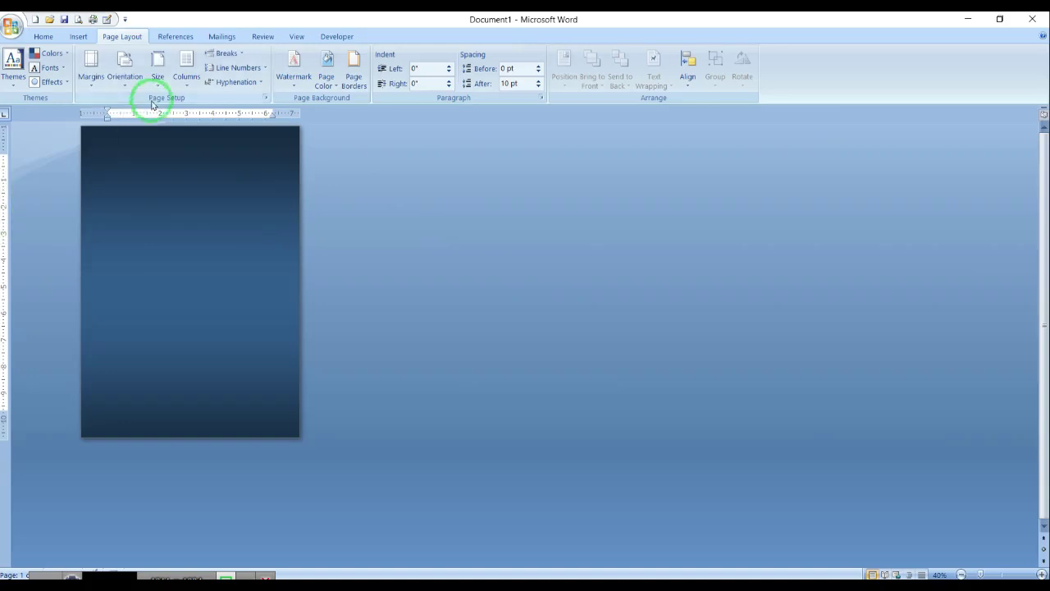
Change the page orientation to landscape
click(126, 70)
click(151, 145)
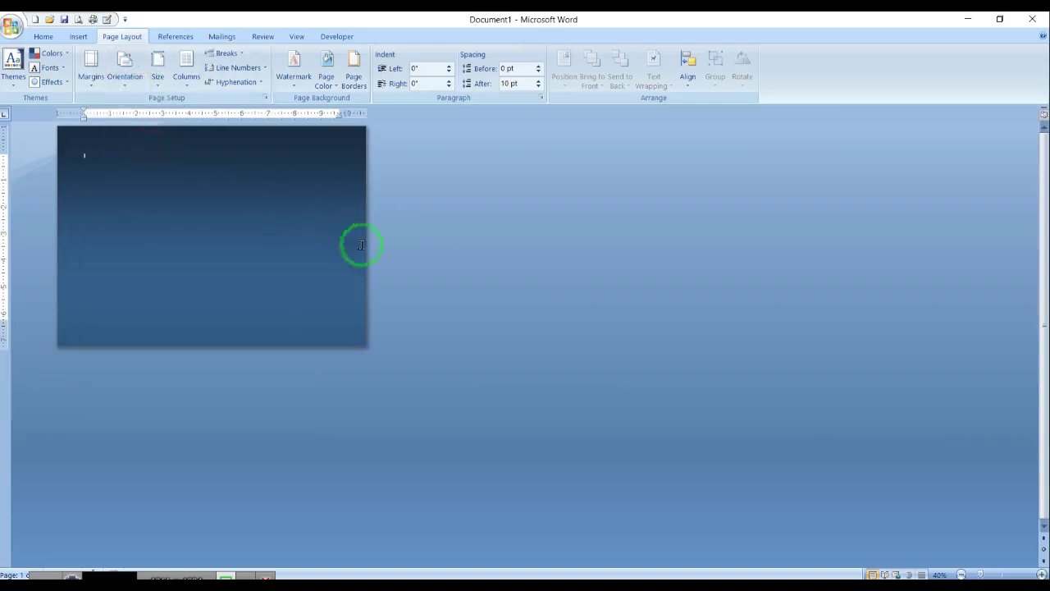
scroll(350, 230, up, 4)
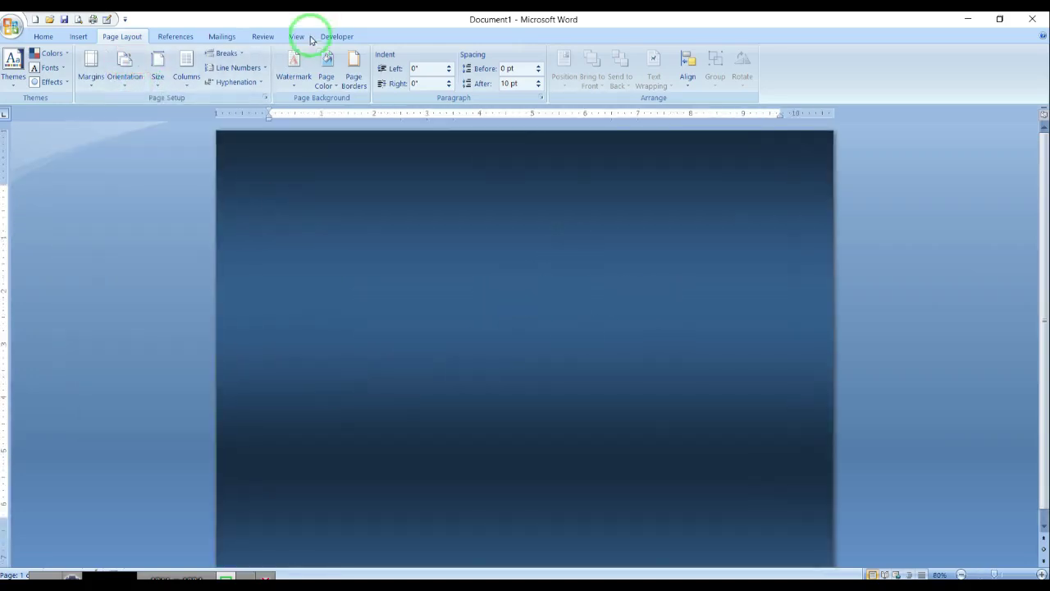
Set up a two-color gradient for the page background with black as Color 1 and red as Color 2
click(327, 79)
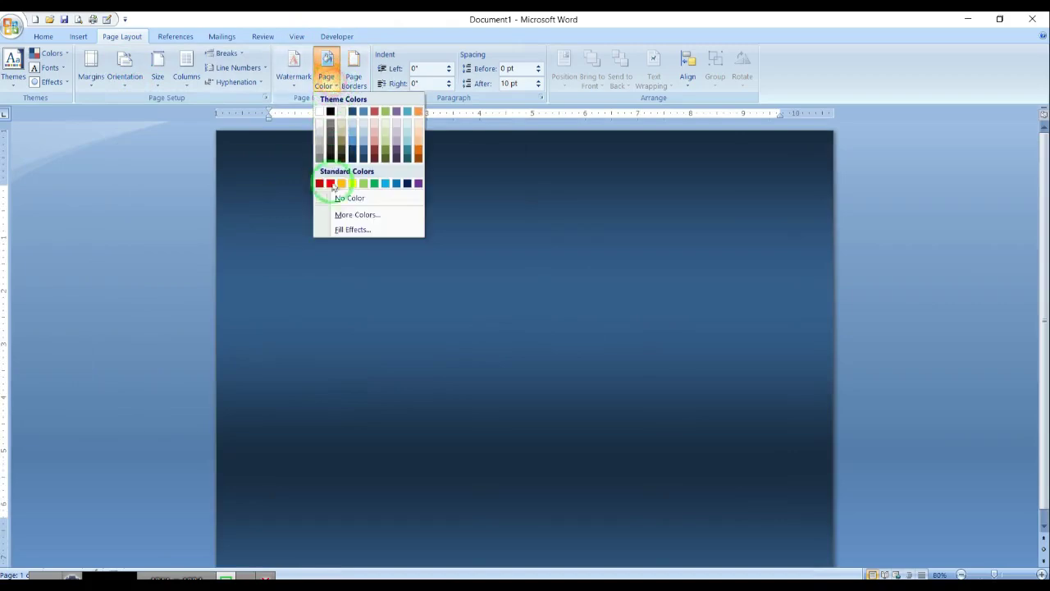
click(339, 230)
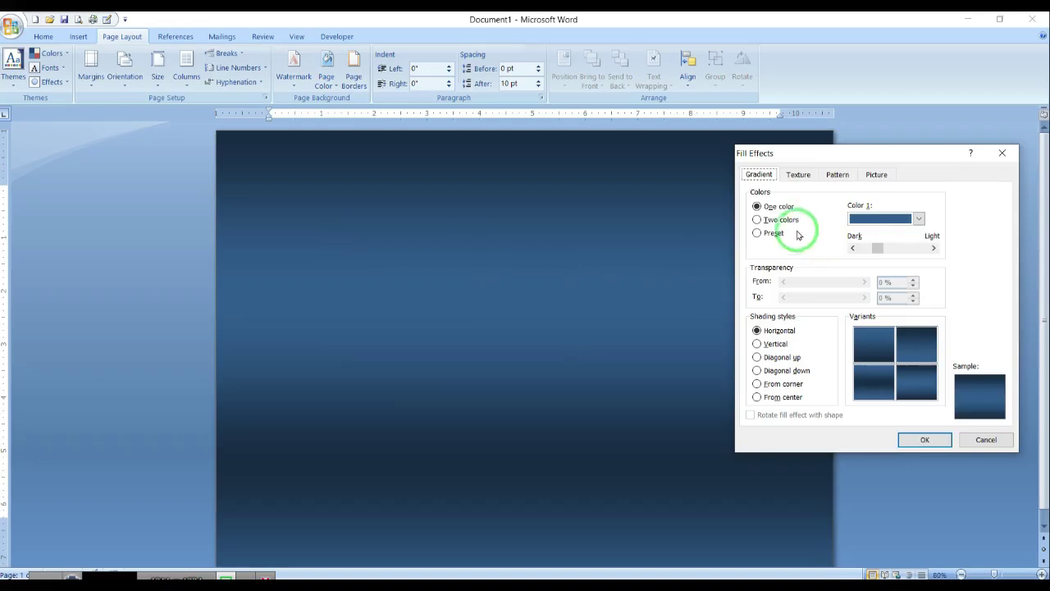
click(784, 220)
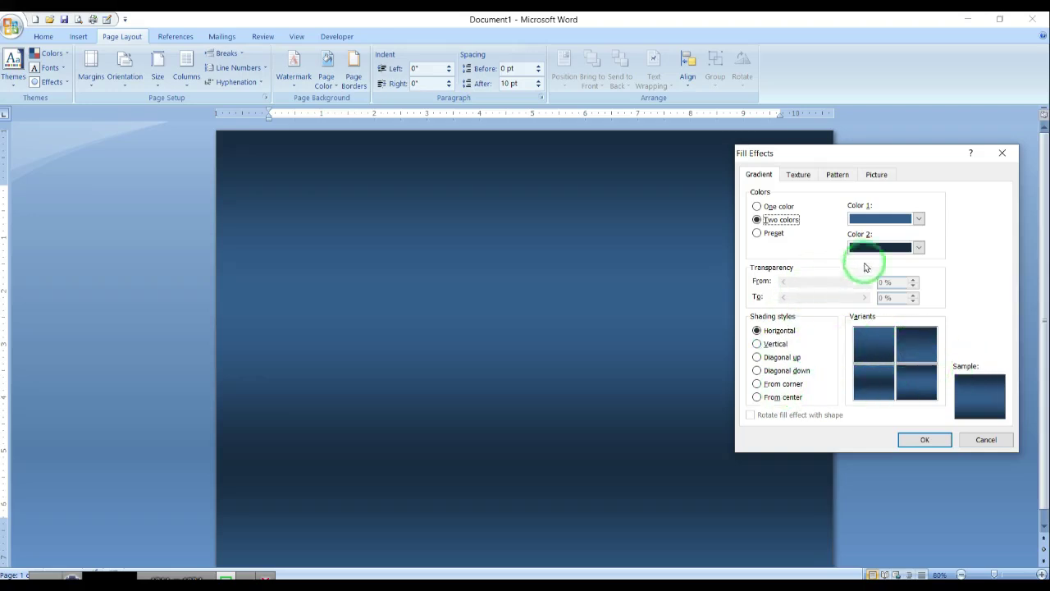
click(893, 247)
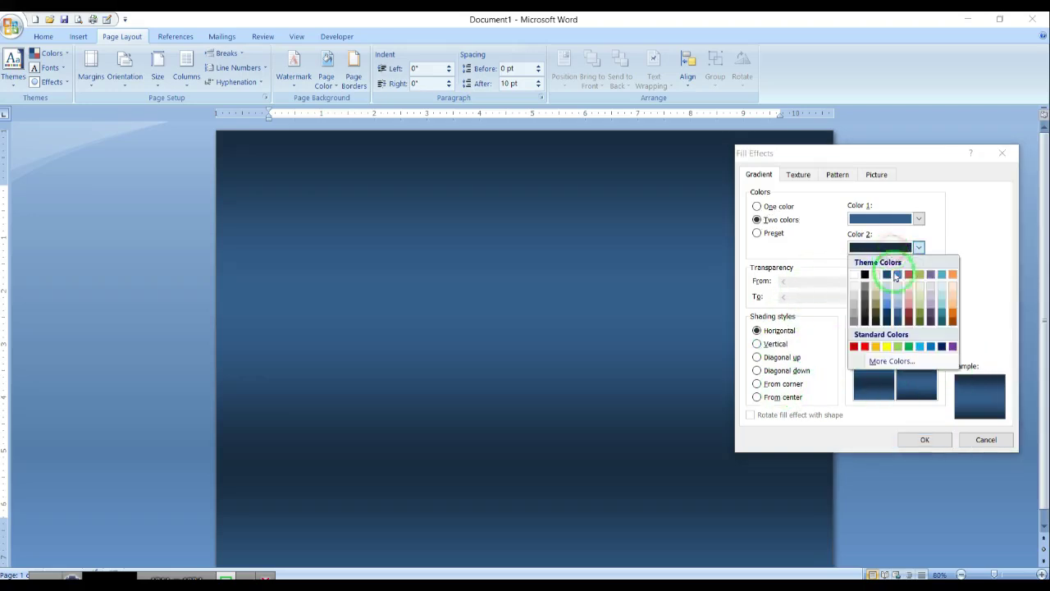
click(865, 346)
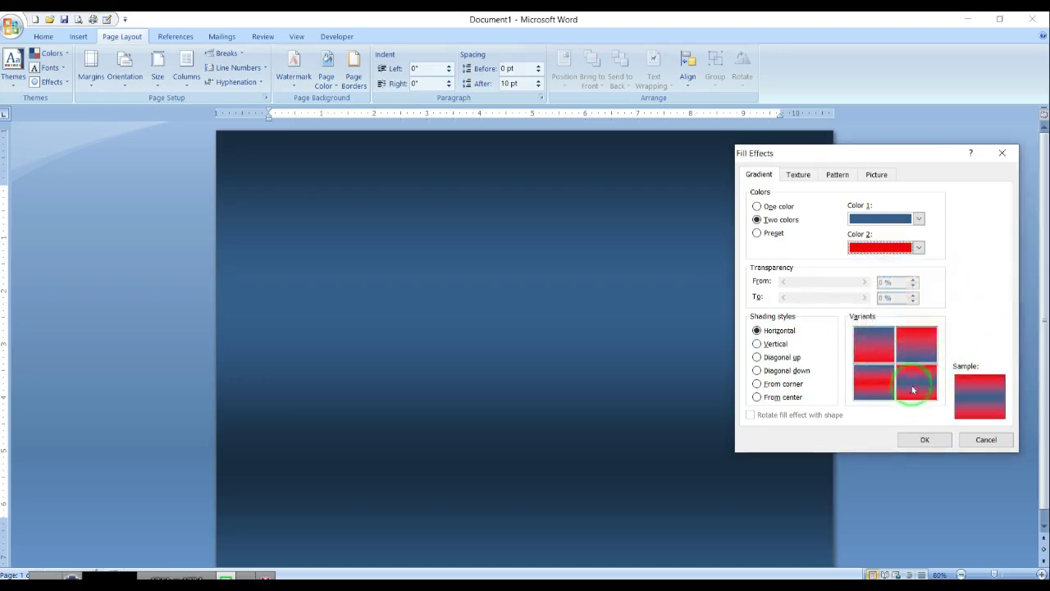
click(911, 218)
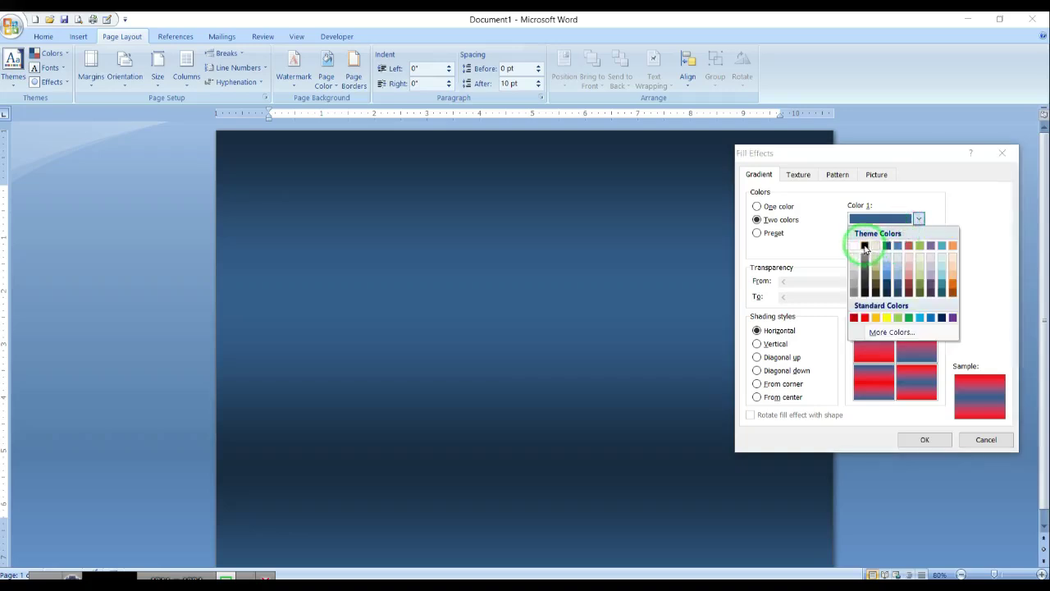
click(865, 244)
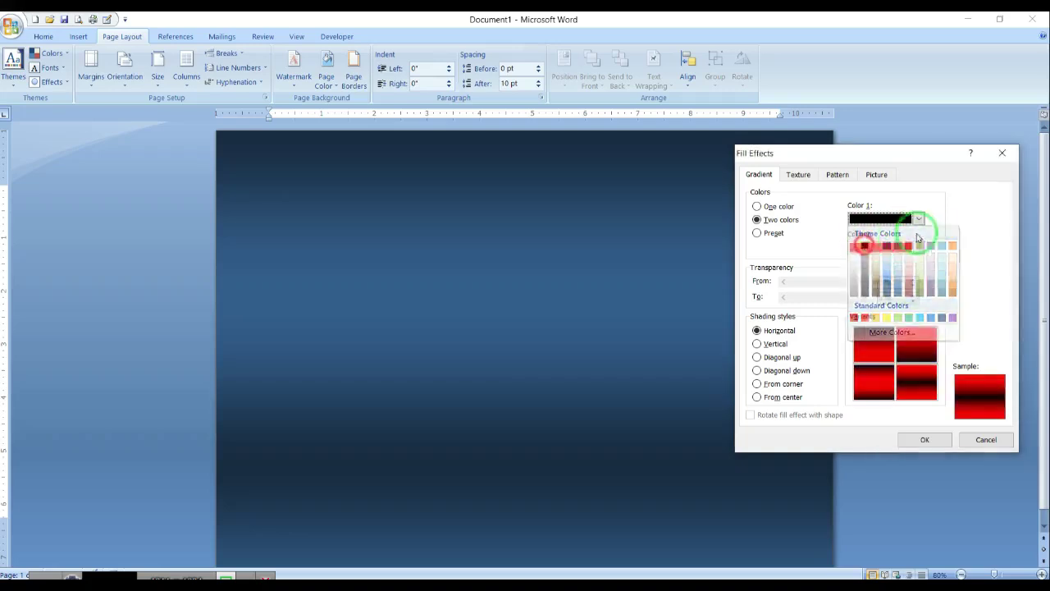
Apply the horizontal gradient variant with black edges and a red middle, and check it with the whole page in view
click(923, 387)
click(874, 379)
click(917, 437)
ctrl+scroll(917, 440, down, 2)
ctrl+scroll(918, 441, up, 1)
ctrl+scroll(917, 441, up, 1)
ctrl+scroll(917, 441, down, 2)
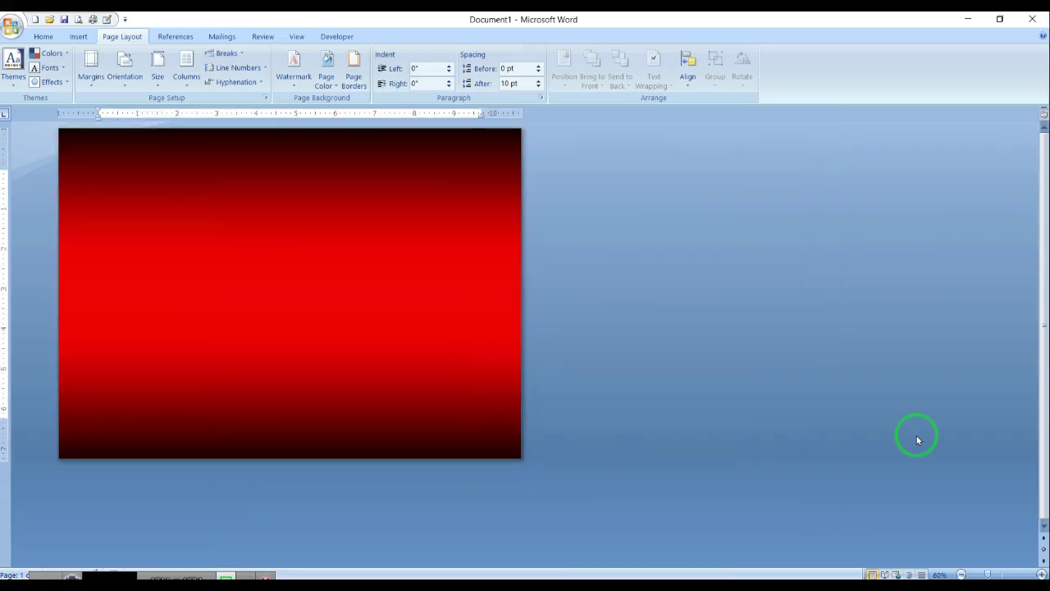
Change the second color of the page background gradient to yellow
click(326, 78)
click(344, 225)
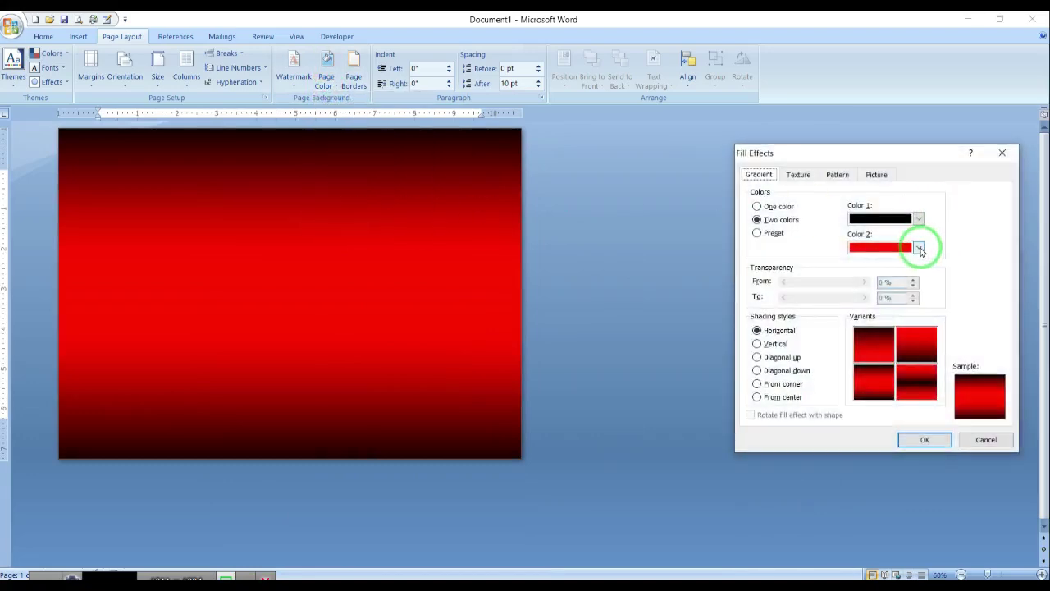
click(906, 220)
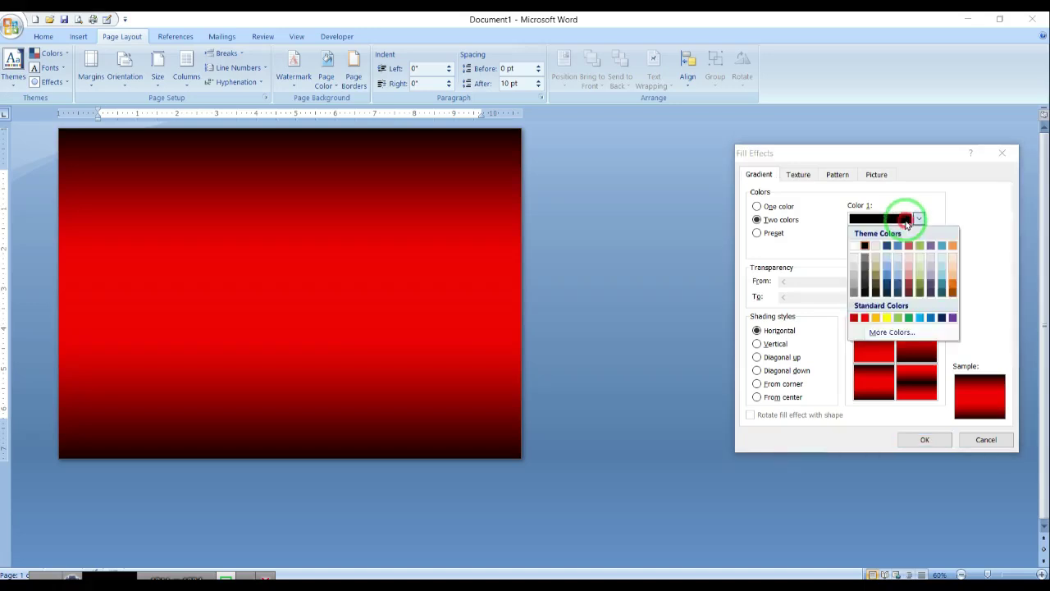
click(918, 247)
click(917, 247)
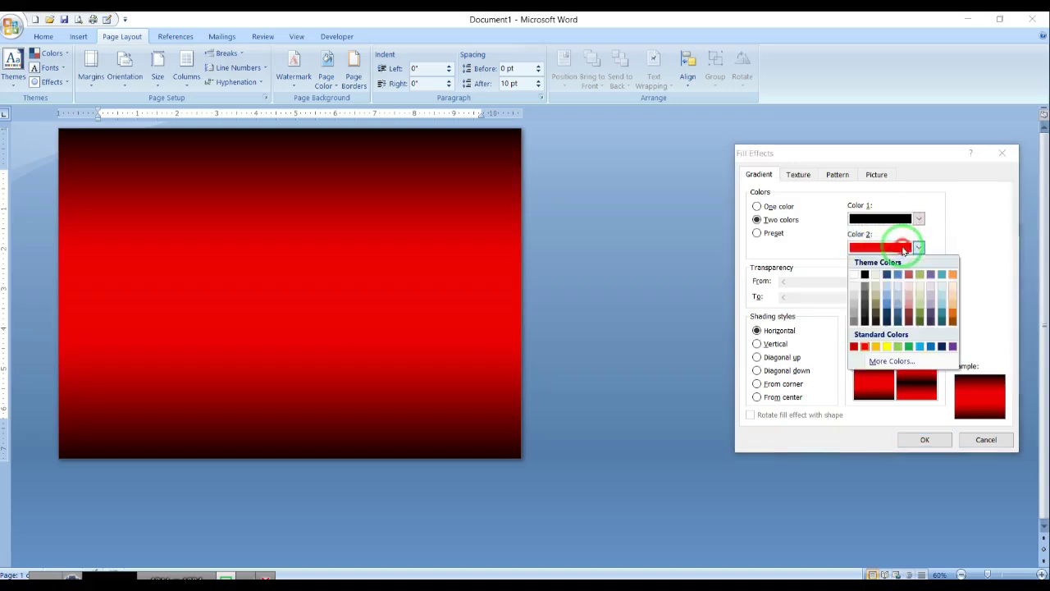
click(887, 347)
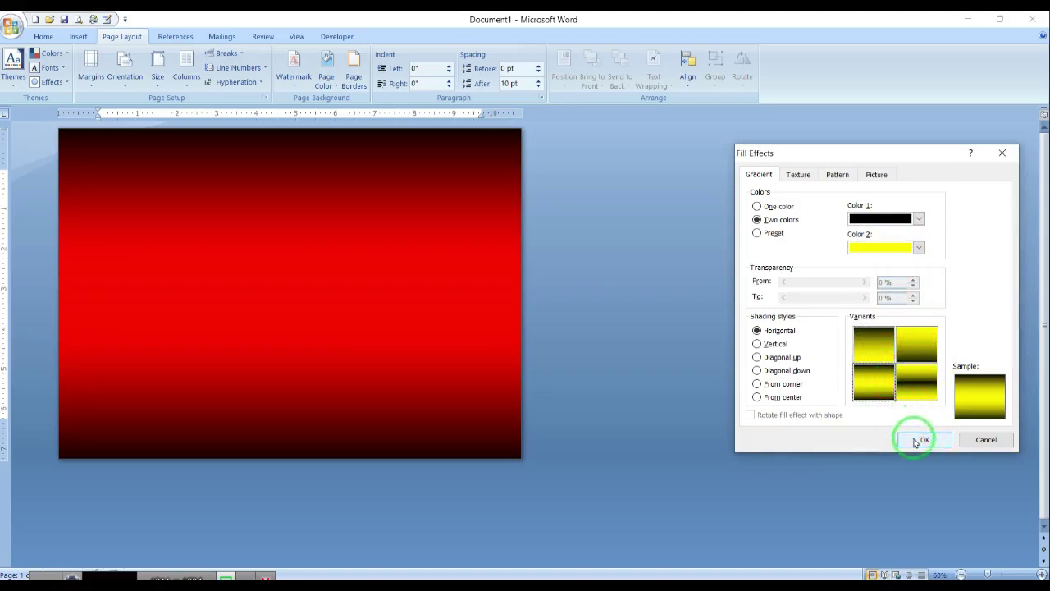
click(923, 439)
Switch the page gradient to the Diagonal up shading style, using the variant with a black diagonal band between yellow corners
click(328, 82)
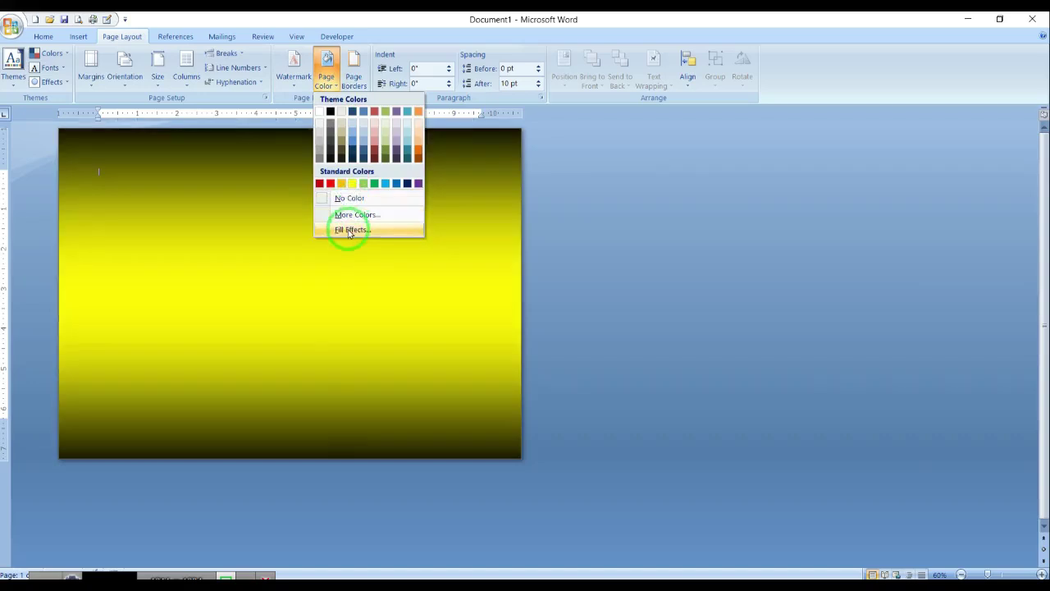
click(352, 228)
click(772, 344)
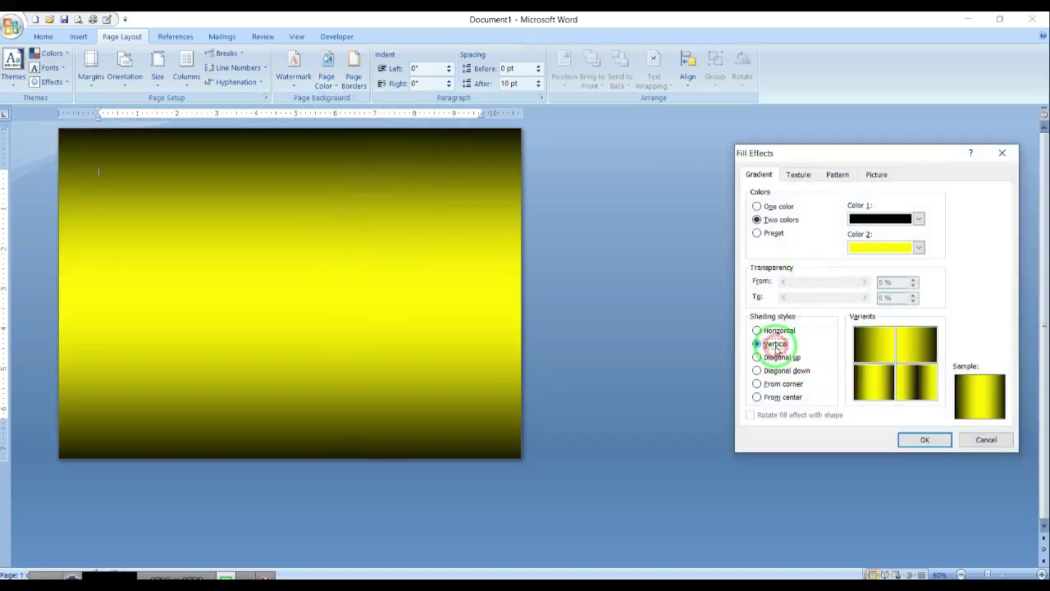
click(776, 357)
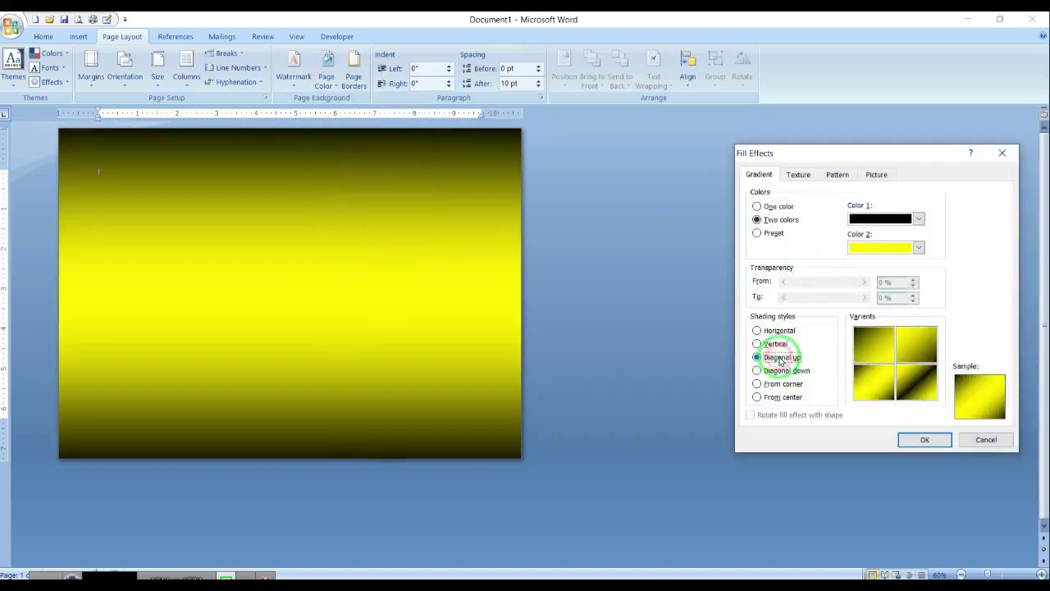
click(918, 380)
click(923, 437)
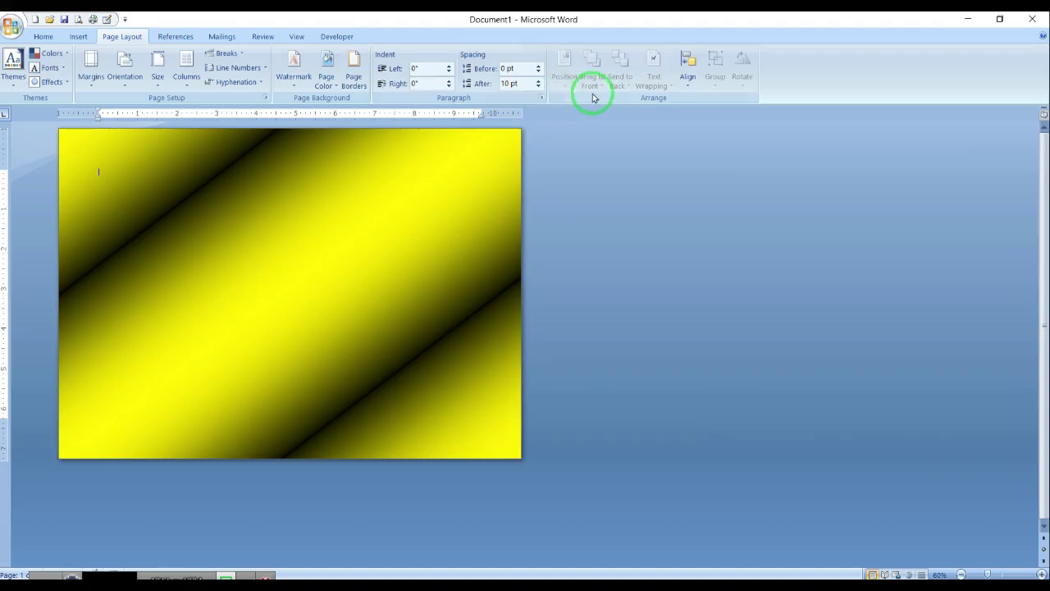
Switch the page gradient to the From corner shading style, using the variant with black in the upper-right corner
click(325, 72)
click(378, 231)
click(784, 371)
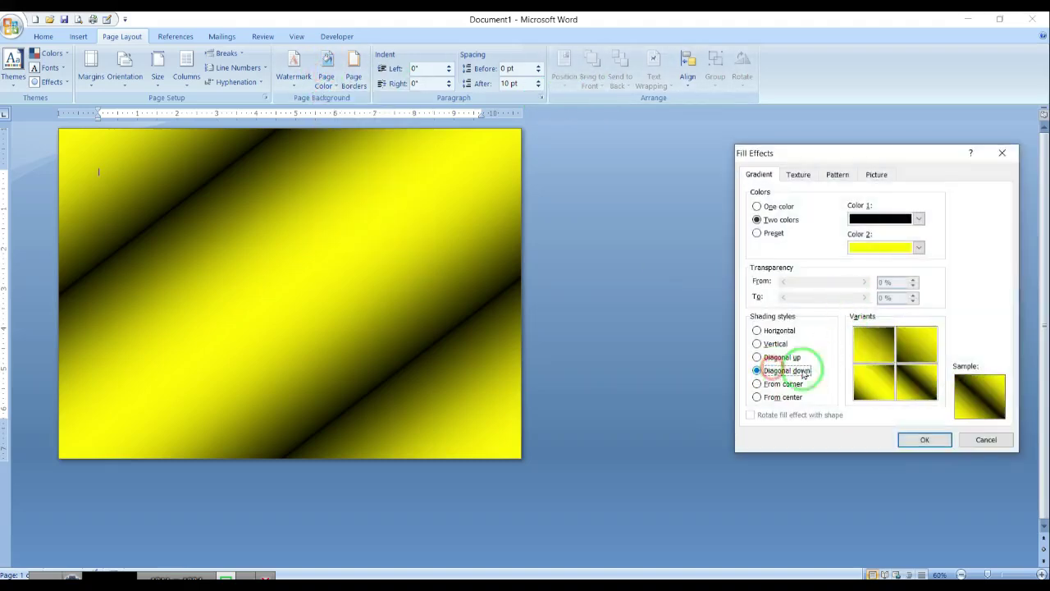
click(784, 384)
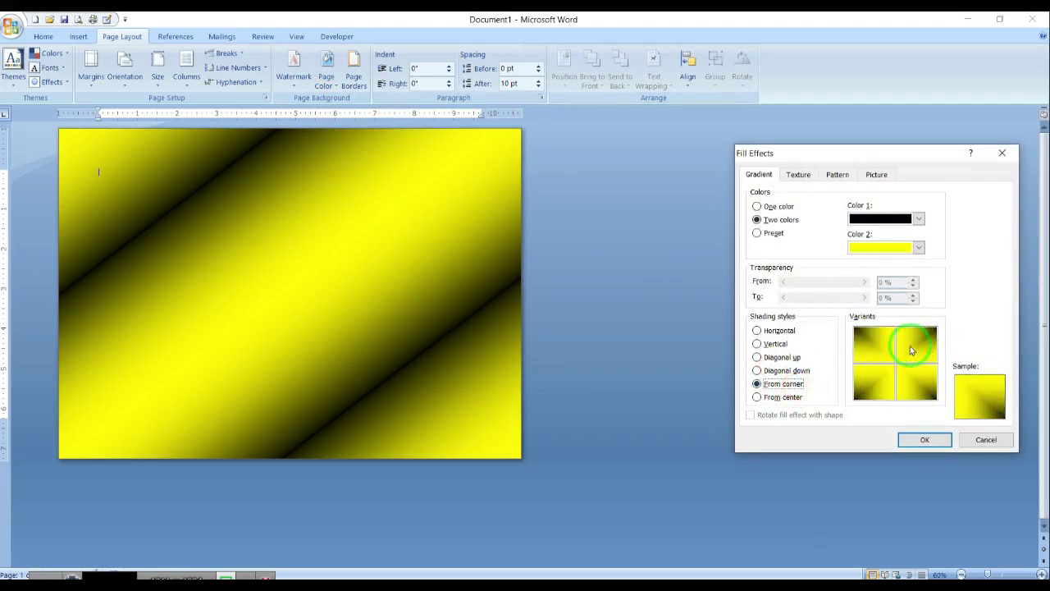
click(911, 351)
click(925, 439)
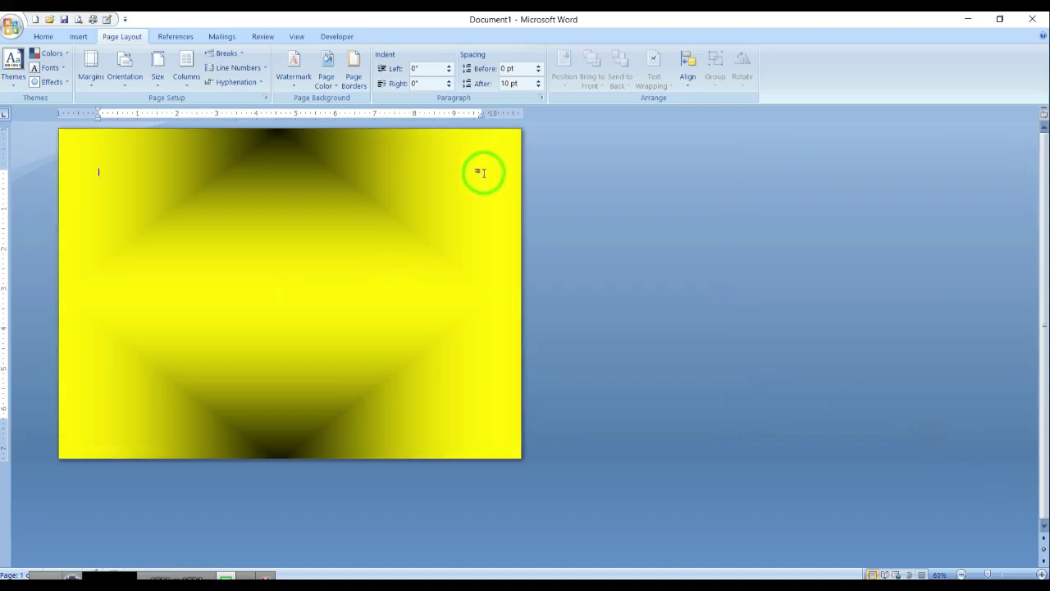
Switch the page gradient to the From center shading style, using the variant with a black center and yellow edges
click(326, 82)
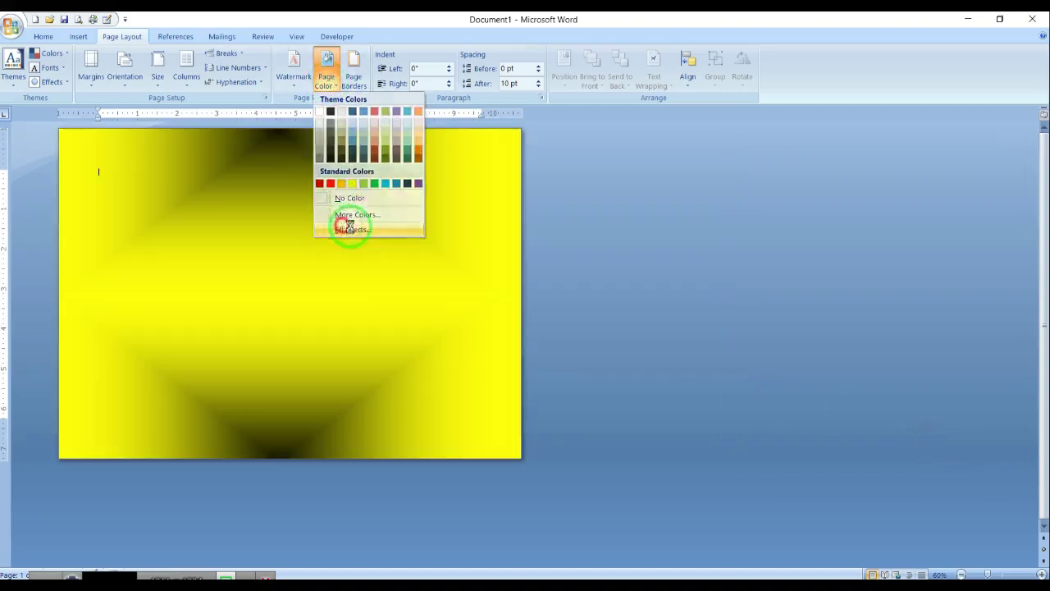
click(340, 224)
click(782, 397)
click(894, 364)
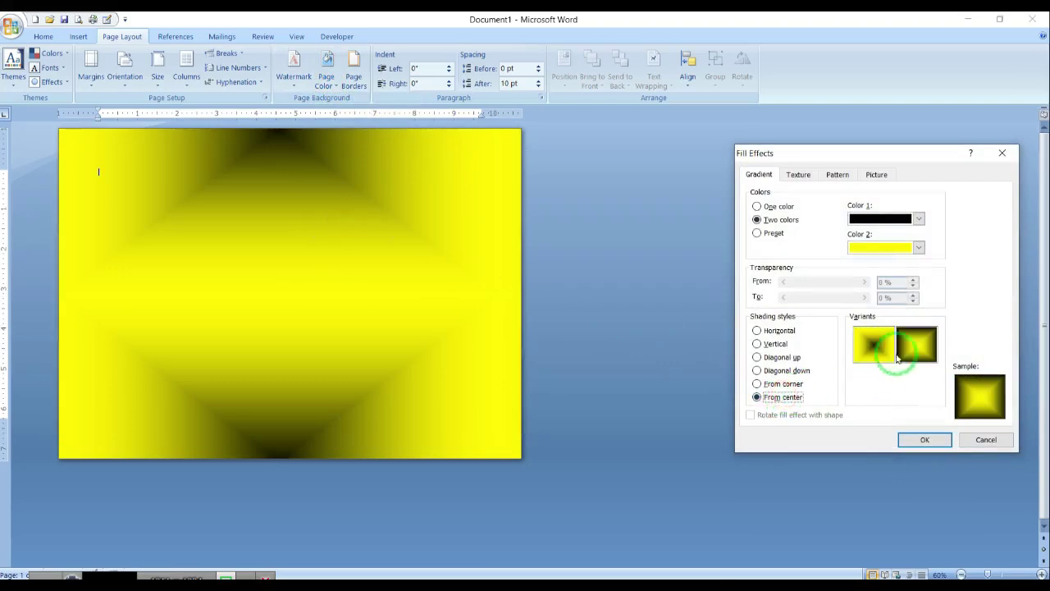
click(870, 345)
click(925, 439)
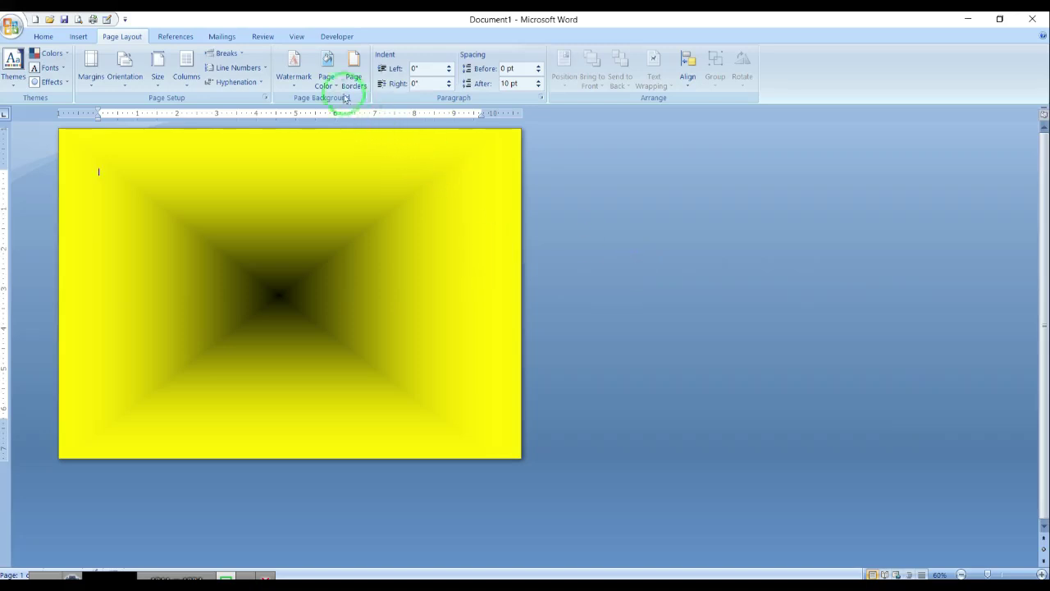
Fill the page with a horizontal black and red gradient, using the variant with black edges and a red middle
click(326, 79)
click(353, 227)
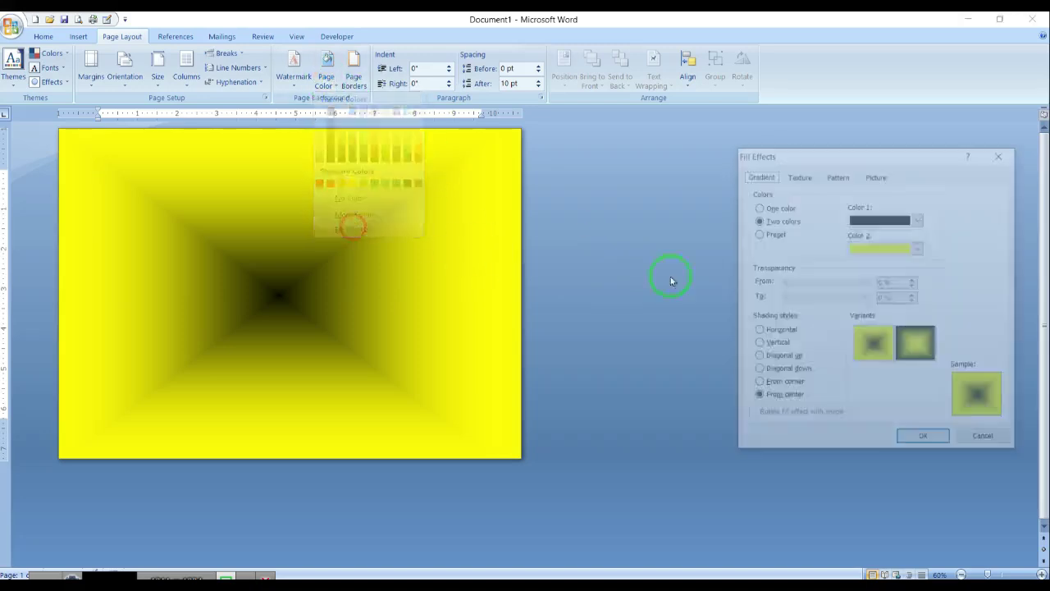
click(876, 246)
click(857, 346)
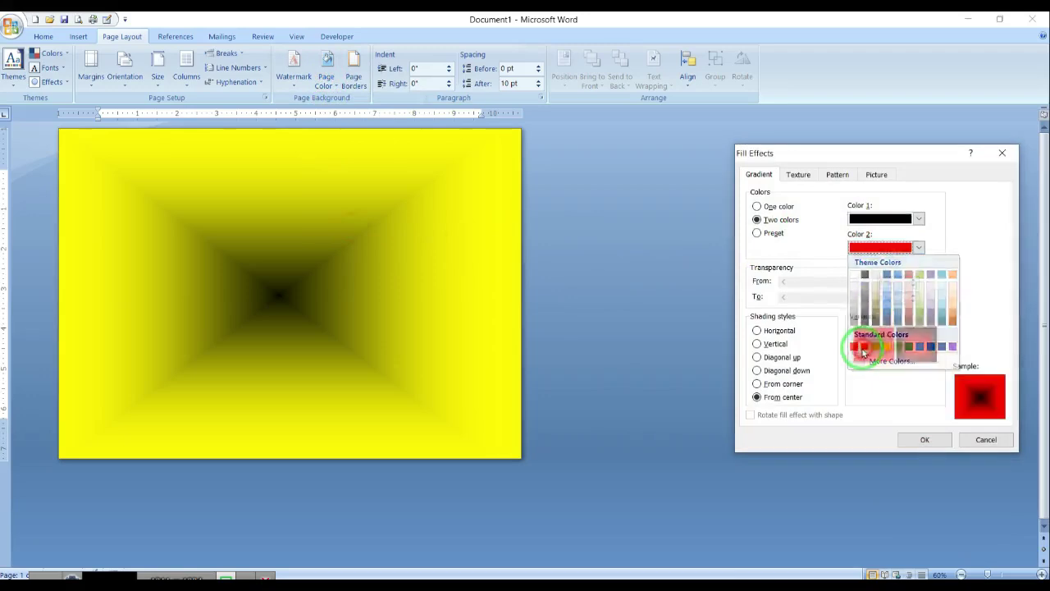
click(773, 331)
click(880, 377)
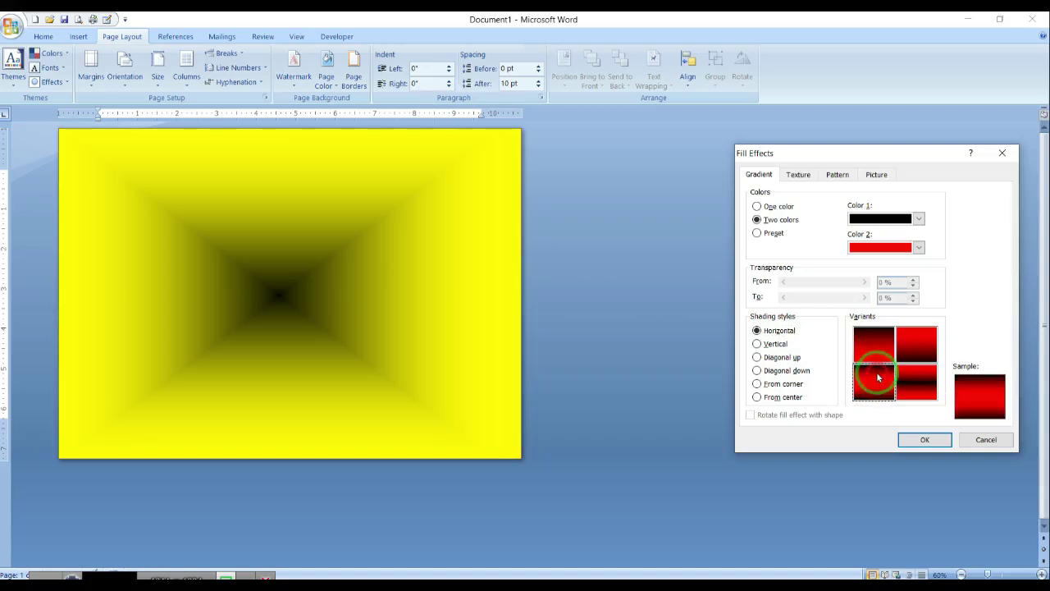
click(915, 445)
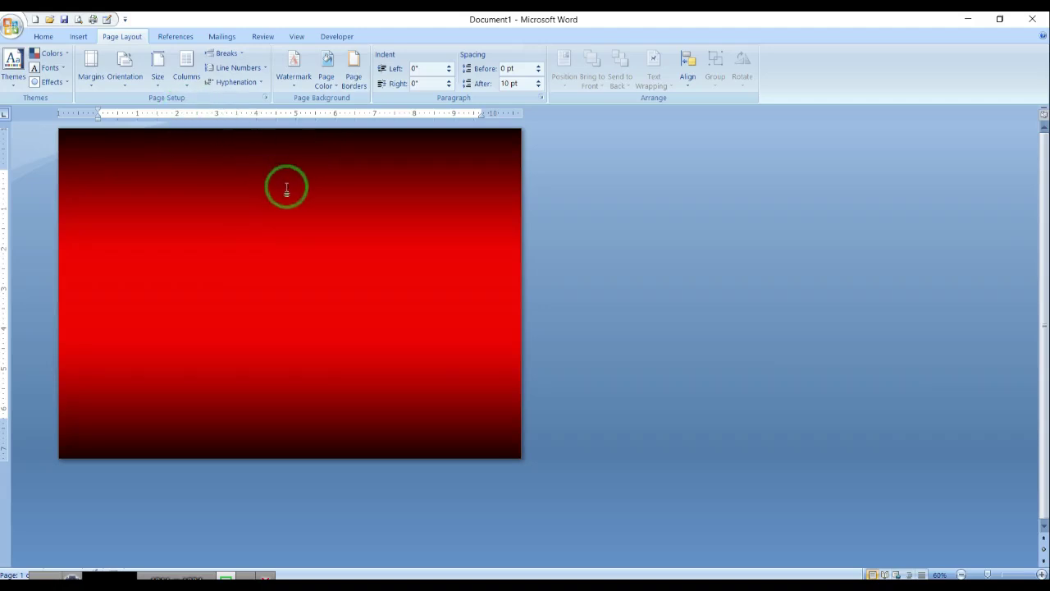
Start a WordArt in the first gallery style with the text "Online Computer Classes Channel"
click(45, 37)
click(78, 36)
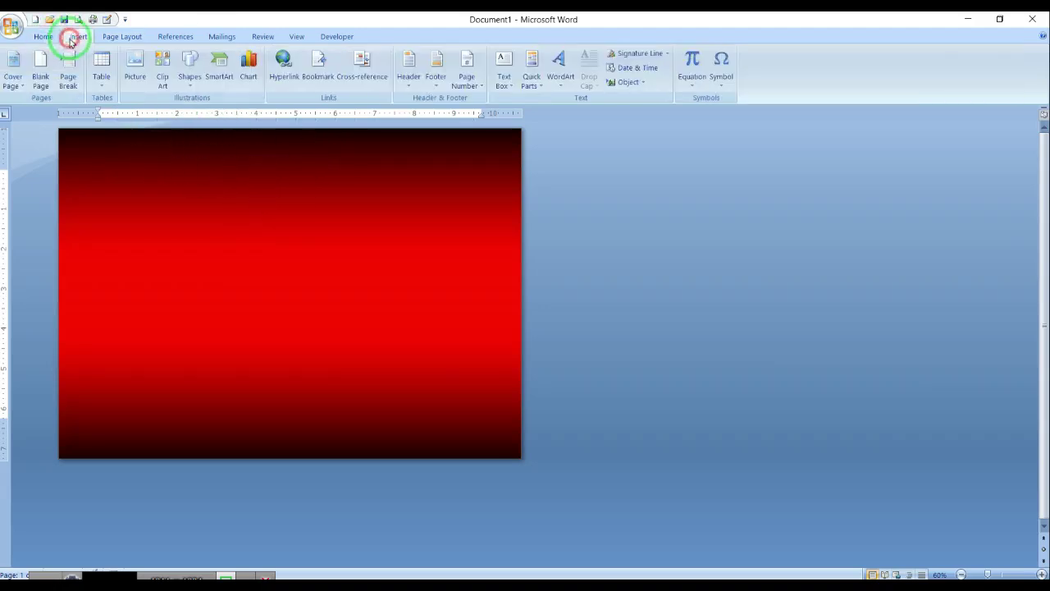
click(561, 81)
click(575, 110)
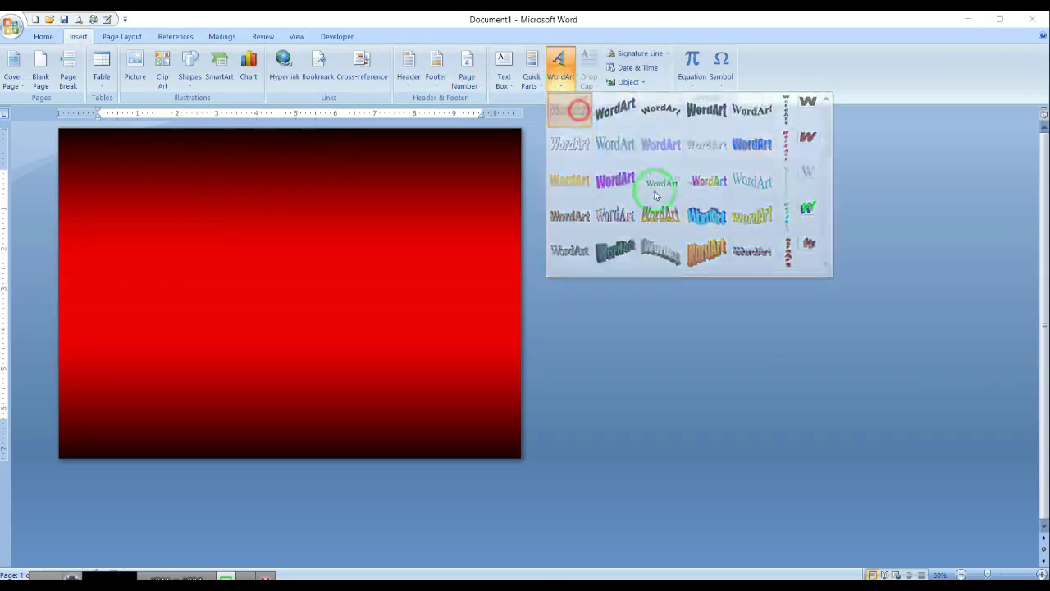
text(o)
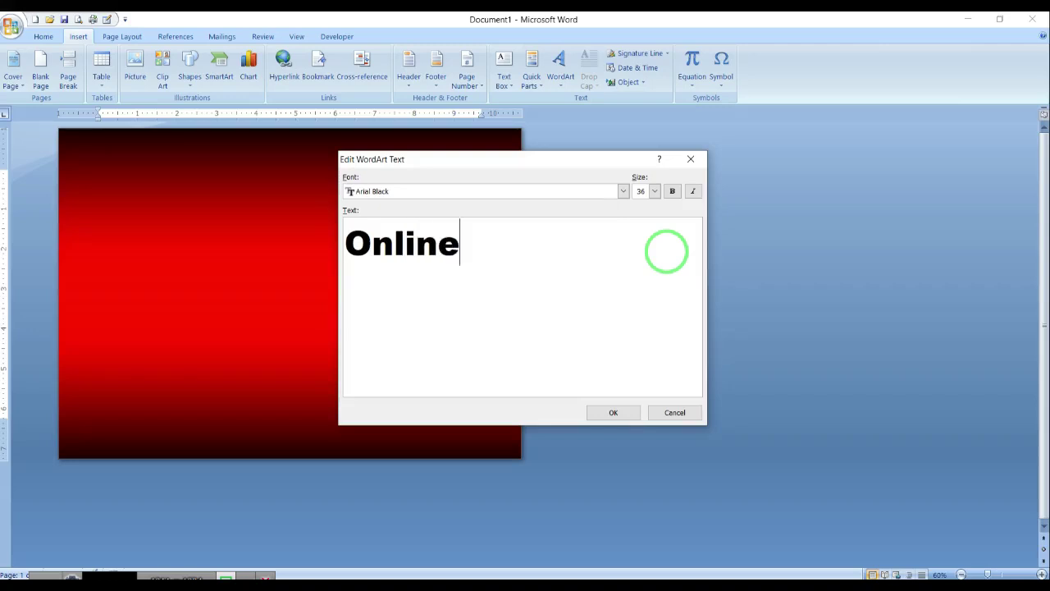
text(nline Computer Classes Channel)
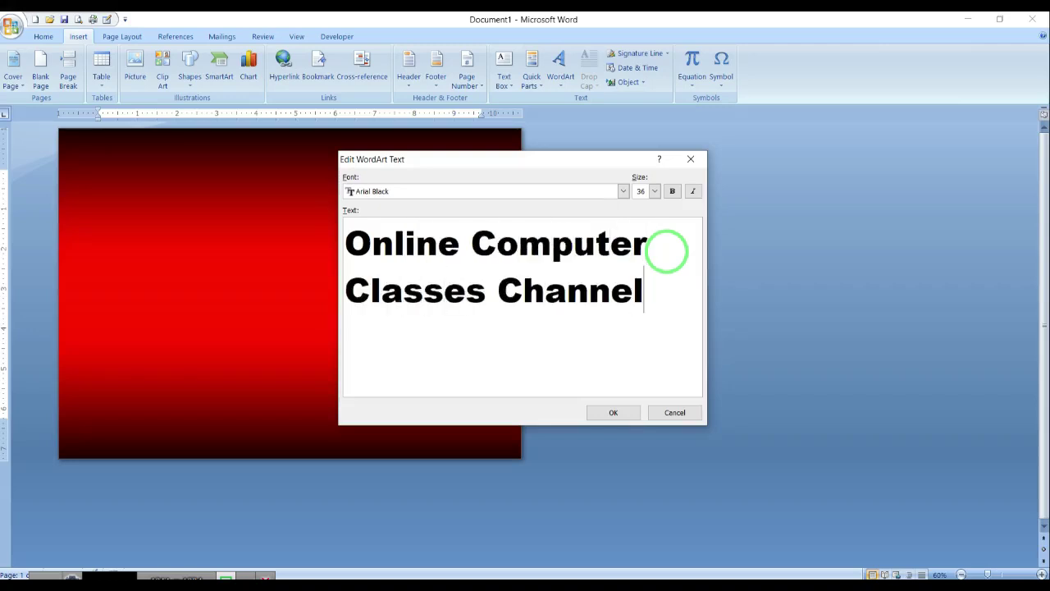
Set the font of the WordArt text to Yu Gothic UI Semilight
key(ctrl+a)
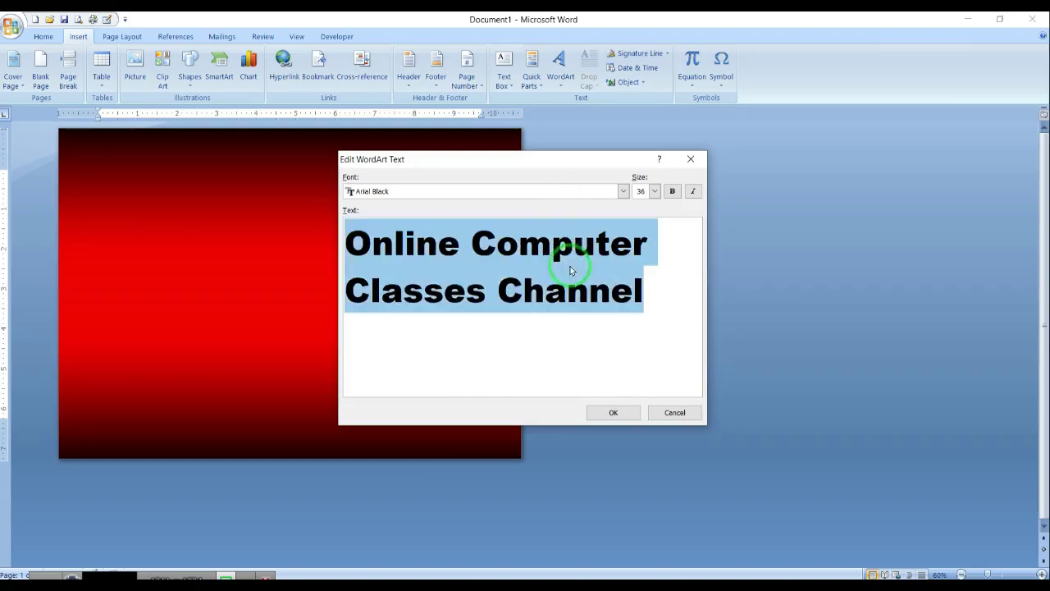
click(579, 192)
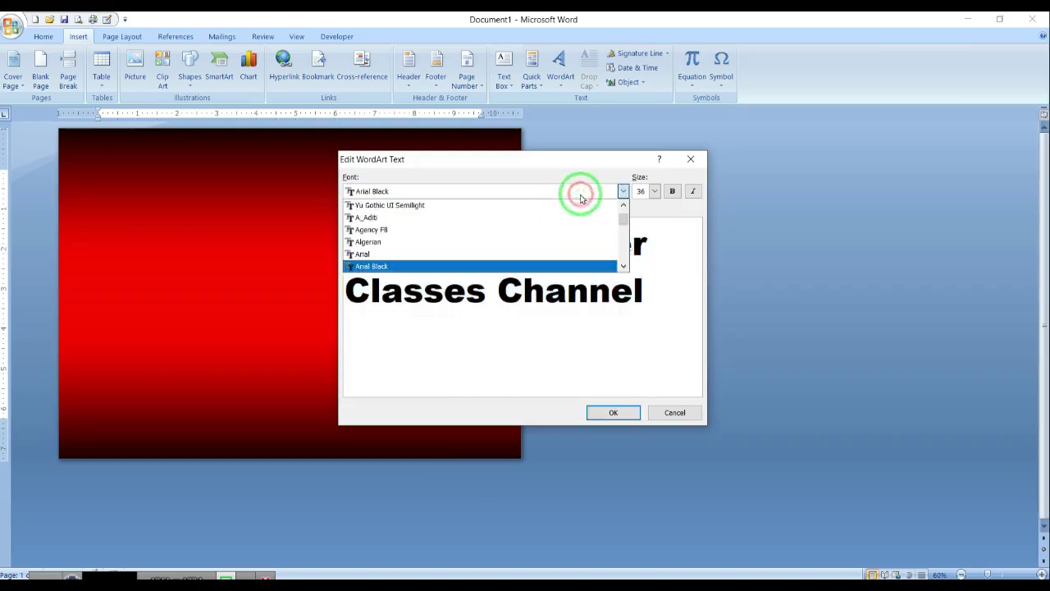
click(534, 217)
click(534, 195)
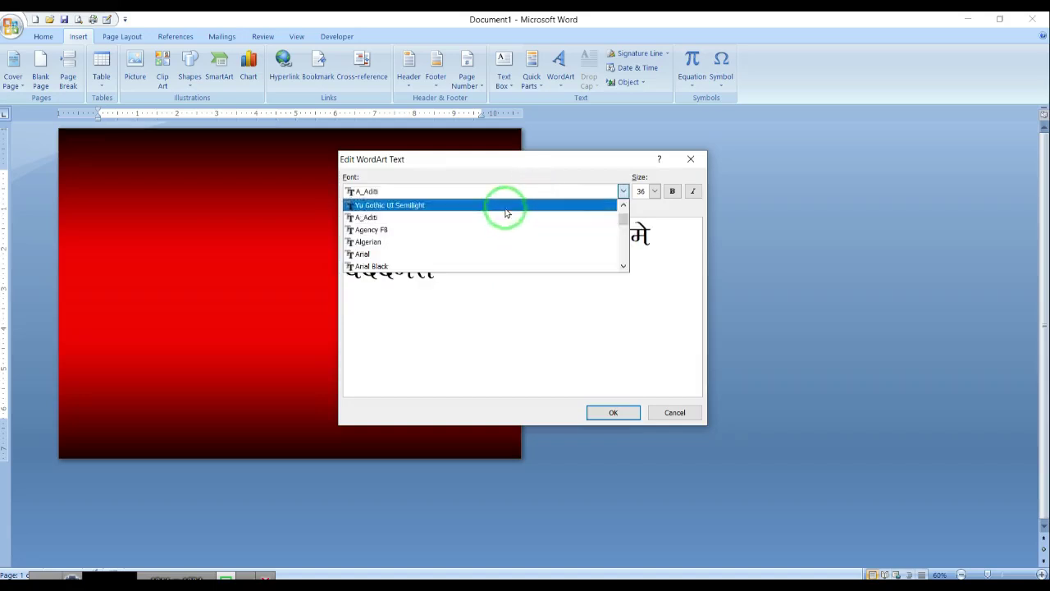
click(506, 214)
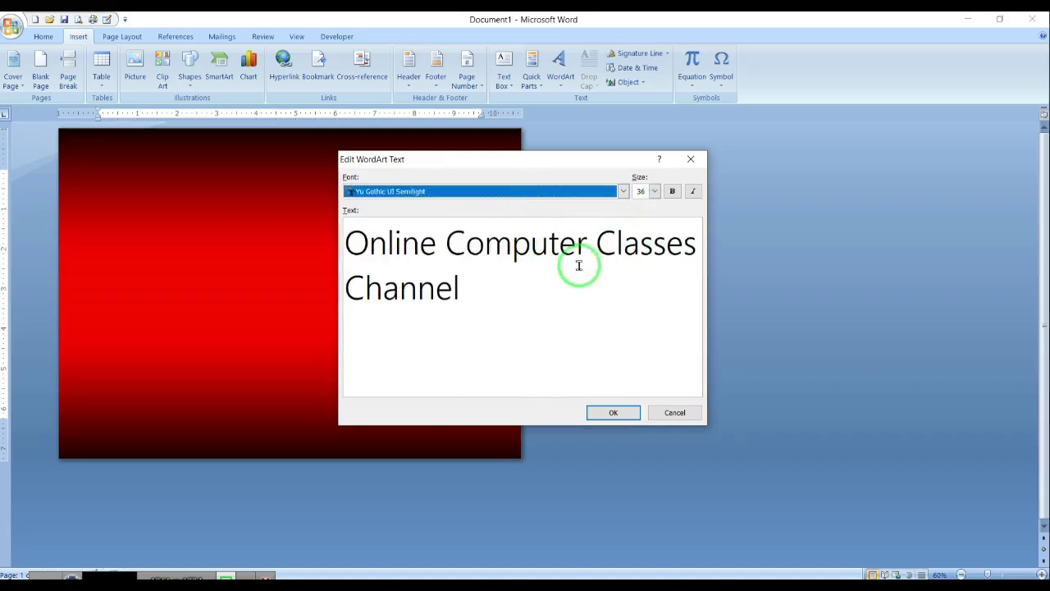
click(579, 297)
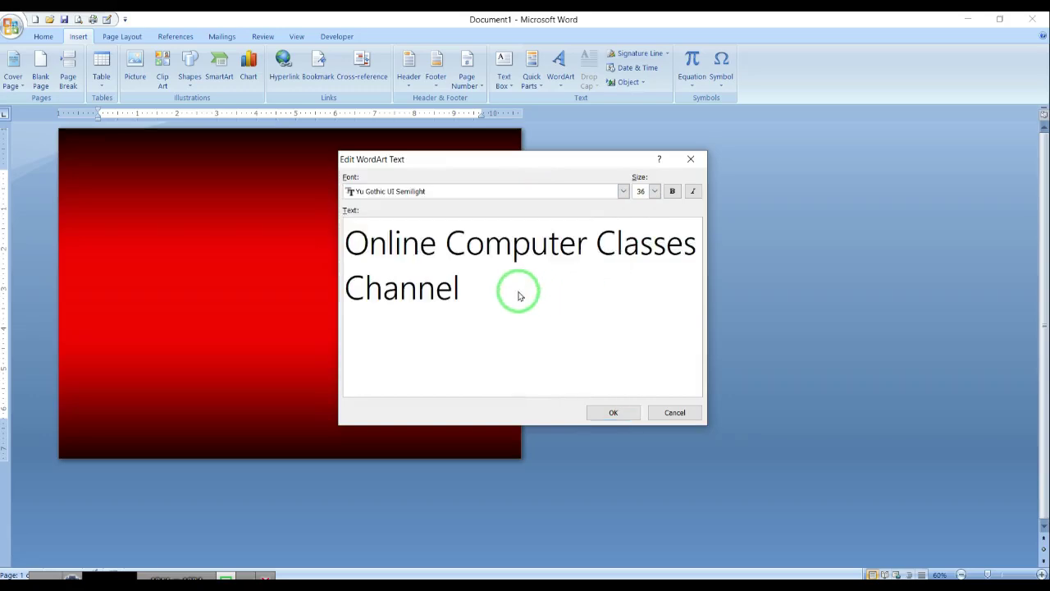
Make the WordArt text bold and insert it on the page
key(ctrl+a)
click(672, 191)
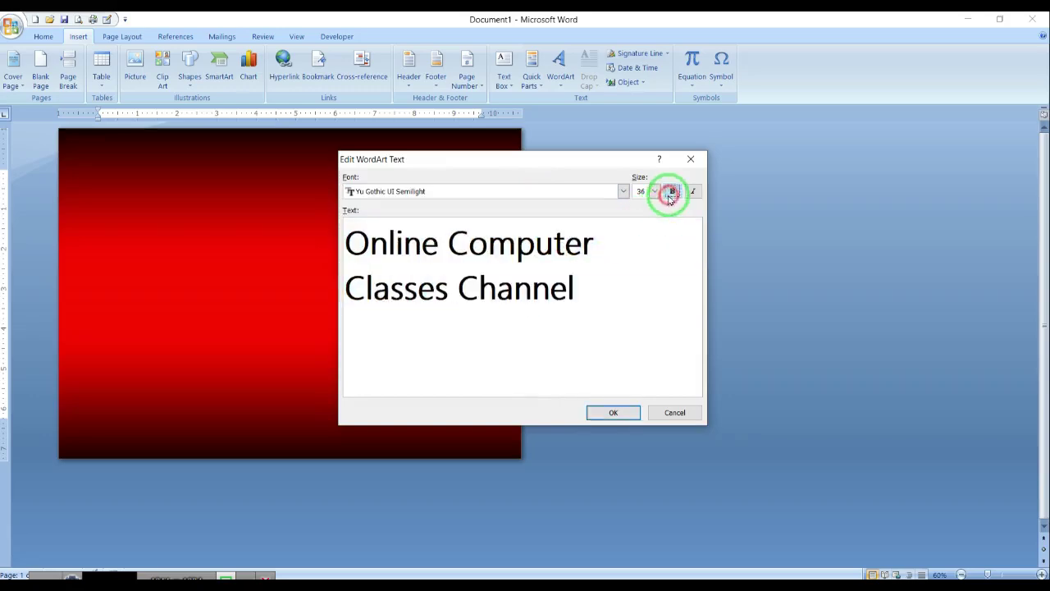
click(613, 412)
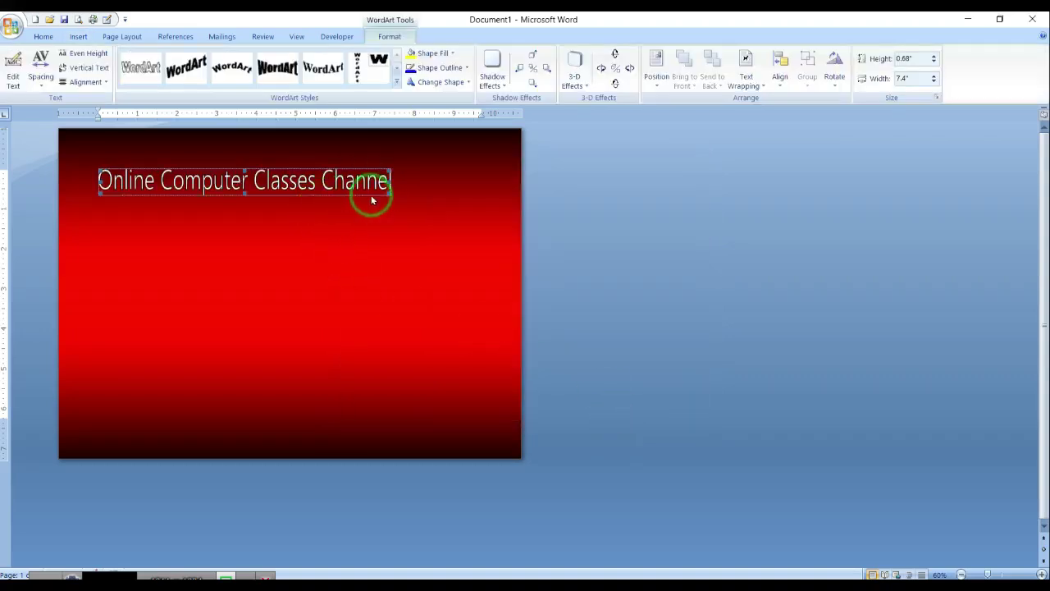
Change the WordArt's text wrapping so it can be moved freely, and enlarge it to about 1" high and 9" wide
drag(395, 195, 407, 197)
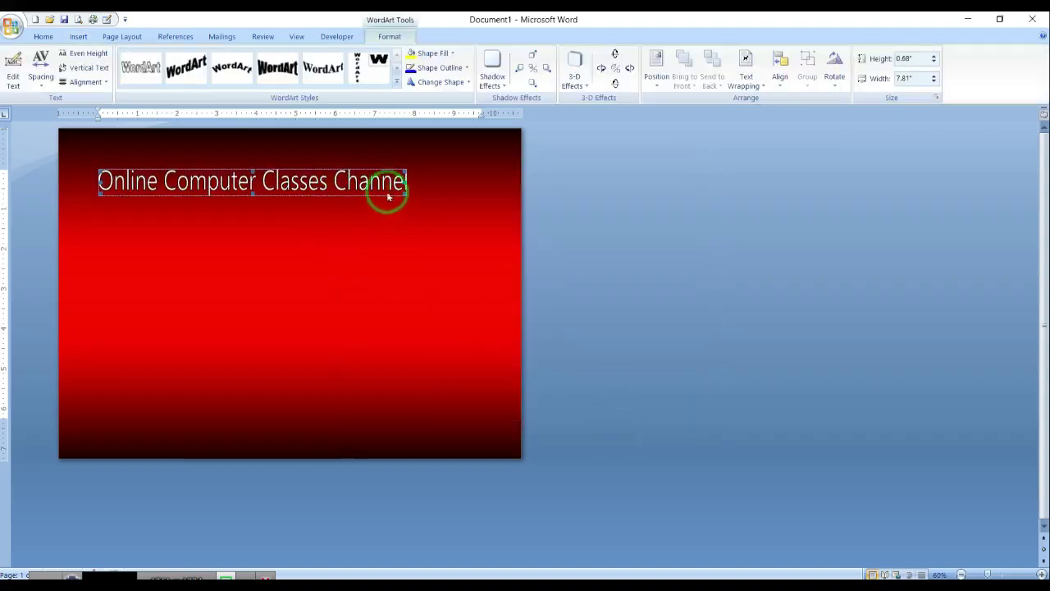
click(746, 80)
click(749, 146)
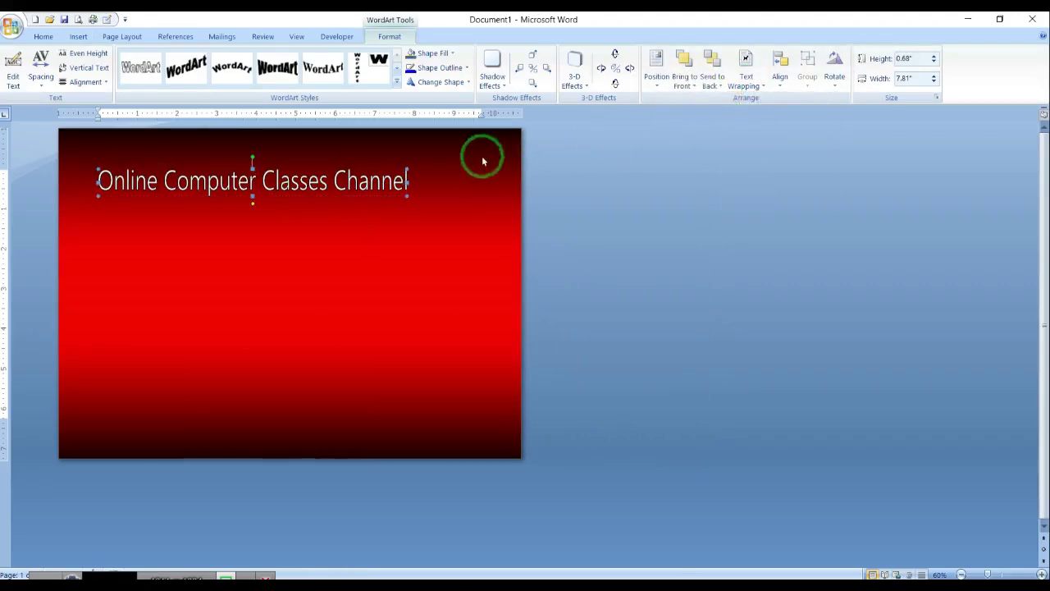
drag(405, 195, 452, 207)
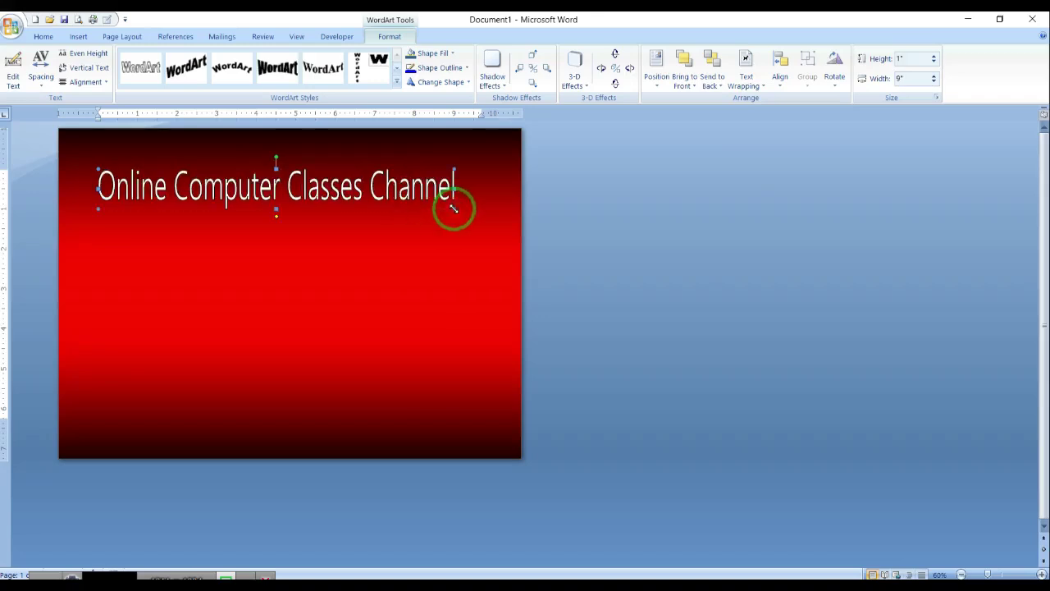
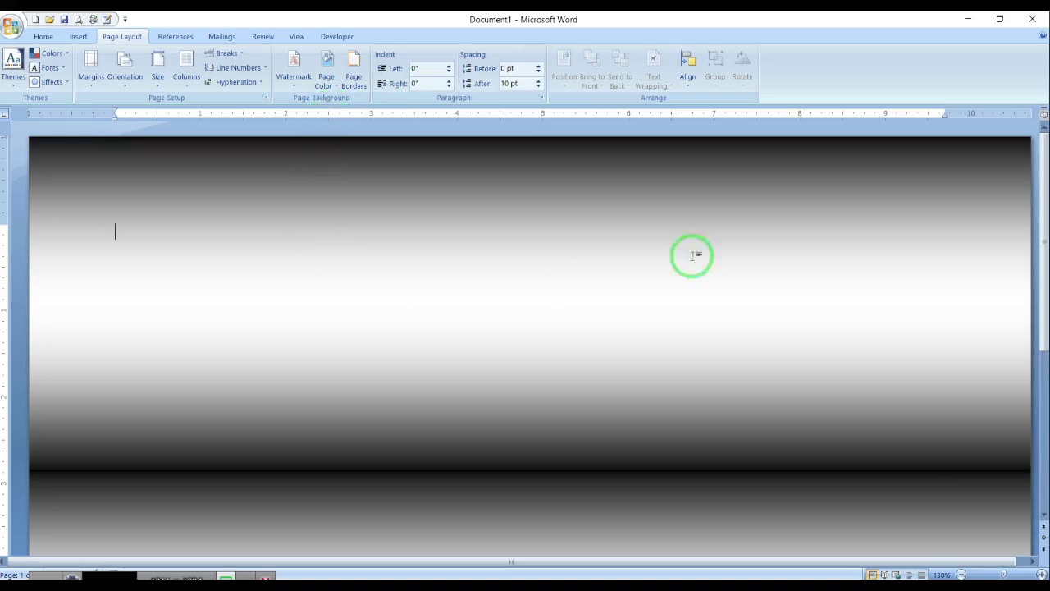
Remove the black and white gradient from the page by setting the page color to No Color
ctrl+scroll(703, 275, down, 6)
ctrl+scroll(702, 278, down, 1)
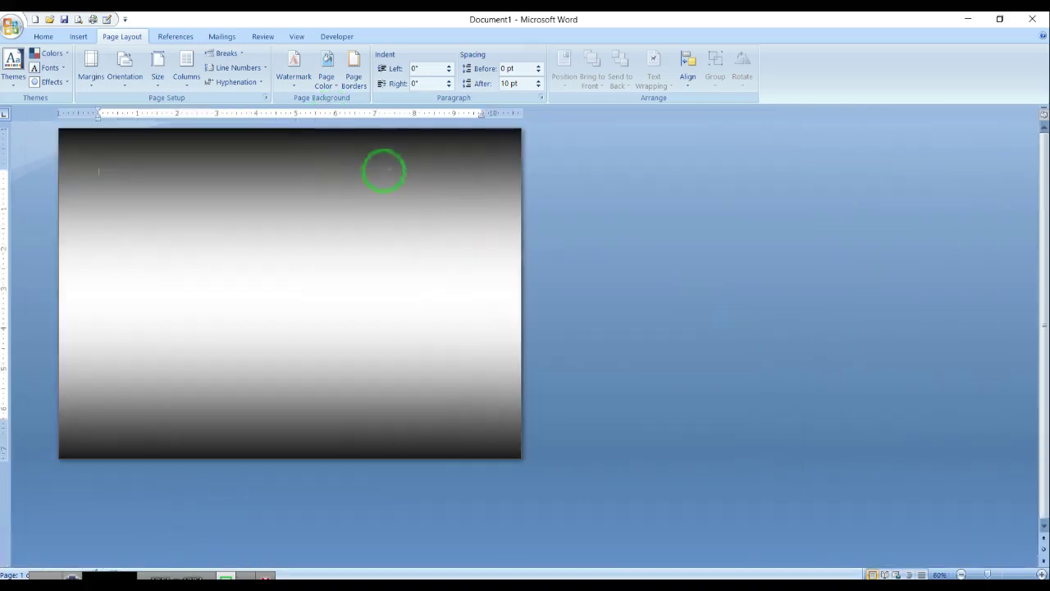
click(327, 81)
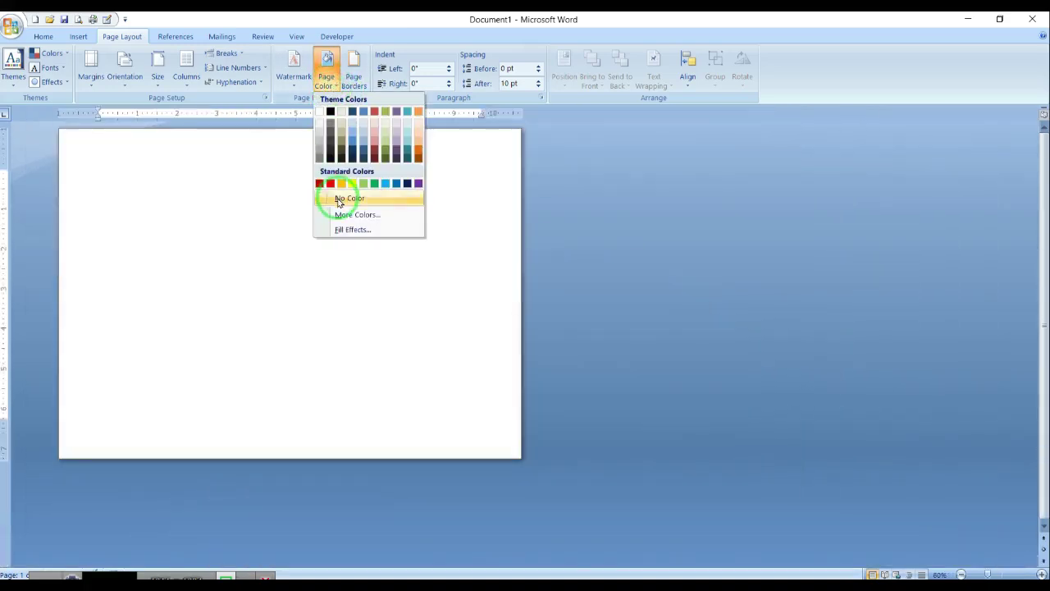
click(338, 198)
ctrl+scroll(494, 331, up, 6)
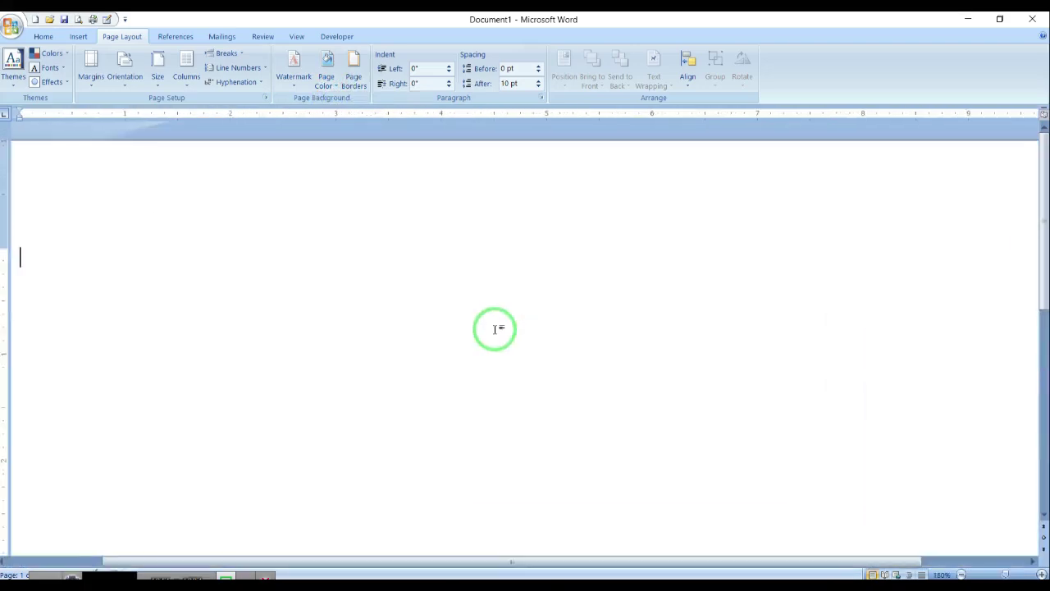
ctrl+scroll(495, 330, down, 1)
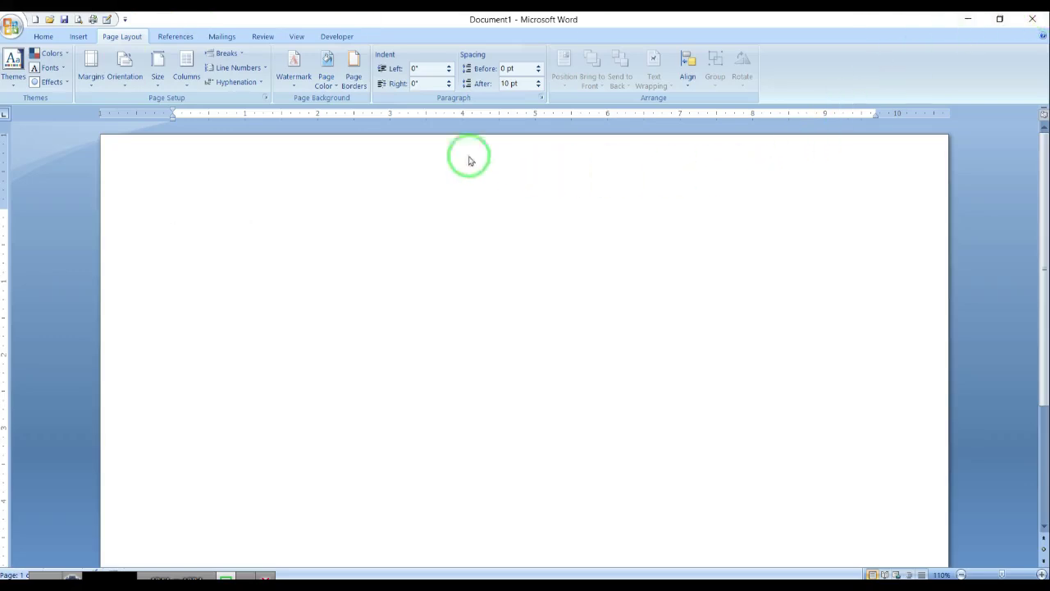
View the additional color choices for the page color and close them without applying one
click(325, 86)
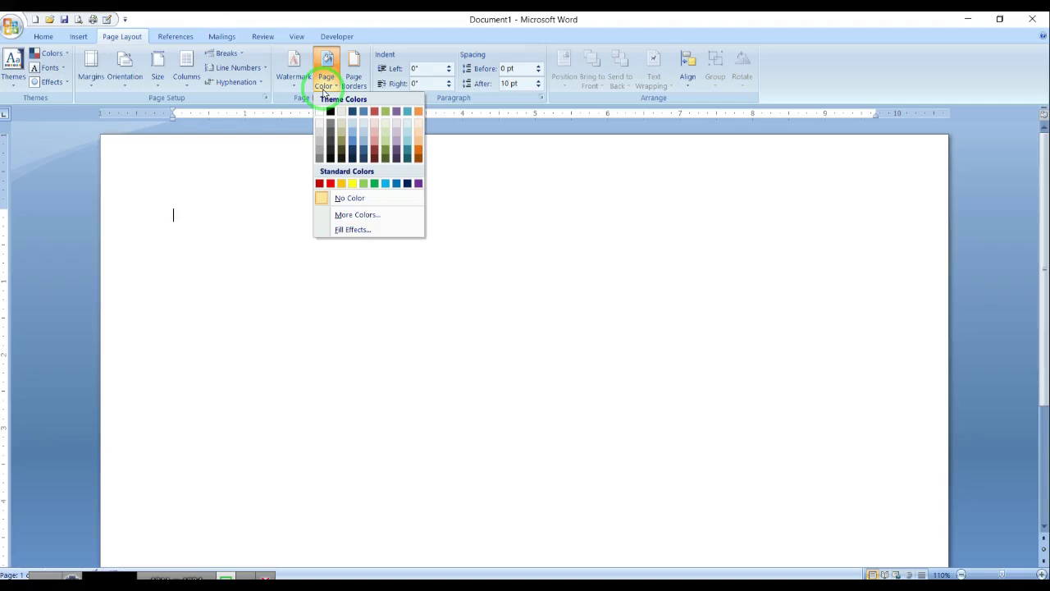
click(355, 214)
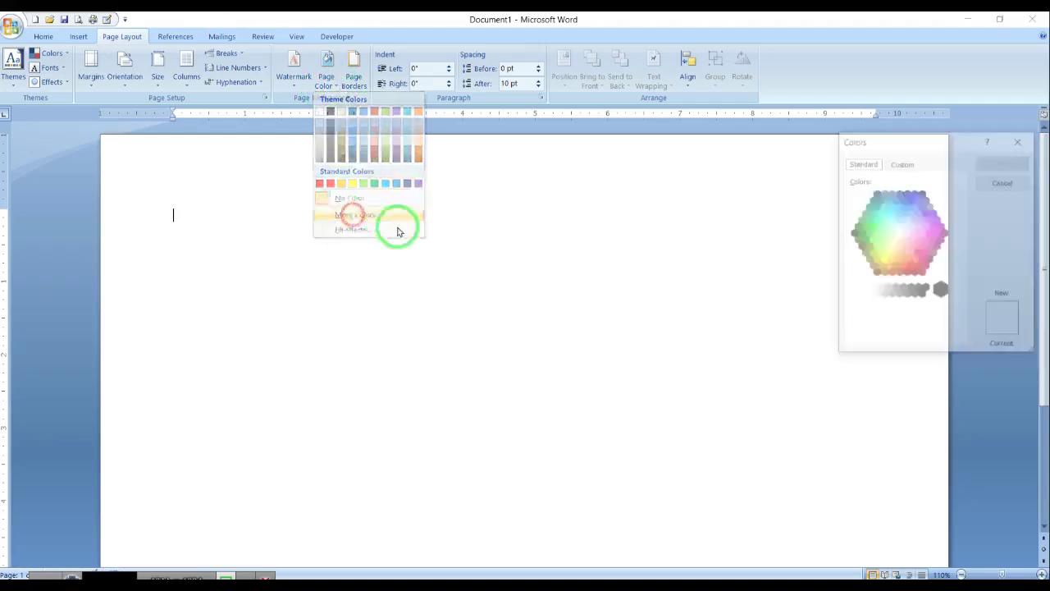
click(1021, 140)
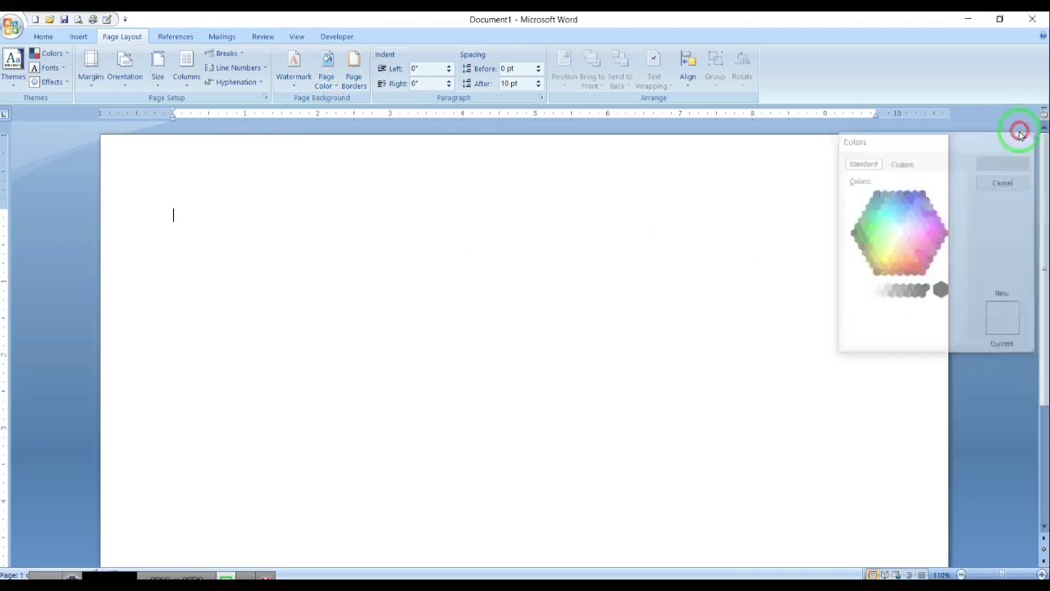
Open the Borders and Shading settings from Page Borders and look through the Borders, Page Border and Shading options
click(352, 80)
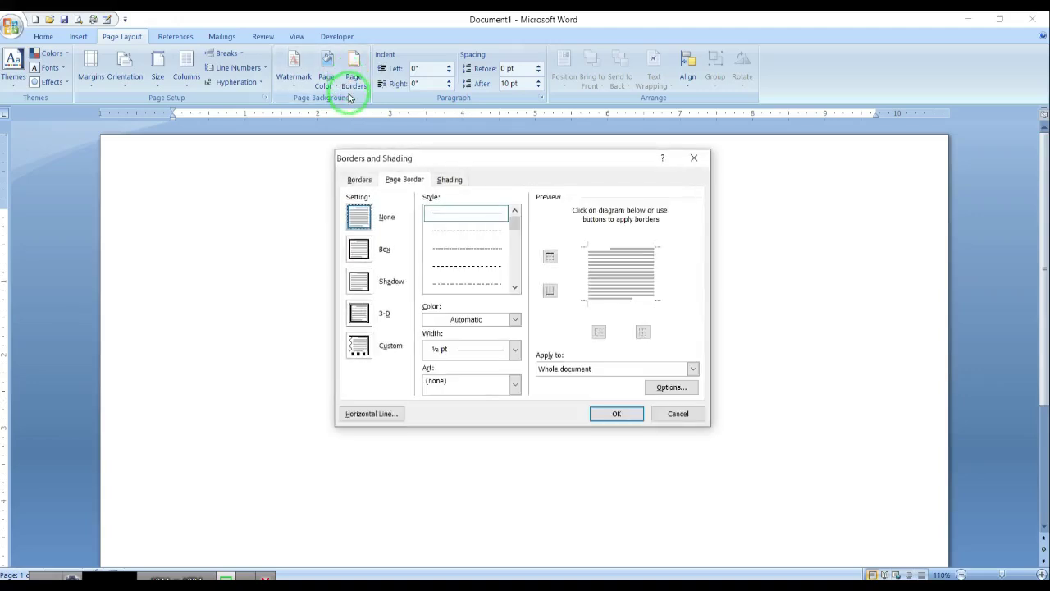
click(358, 180)
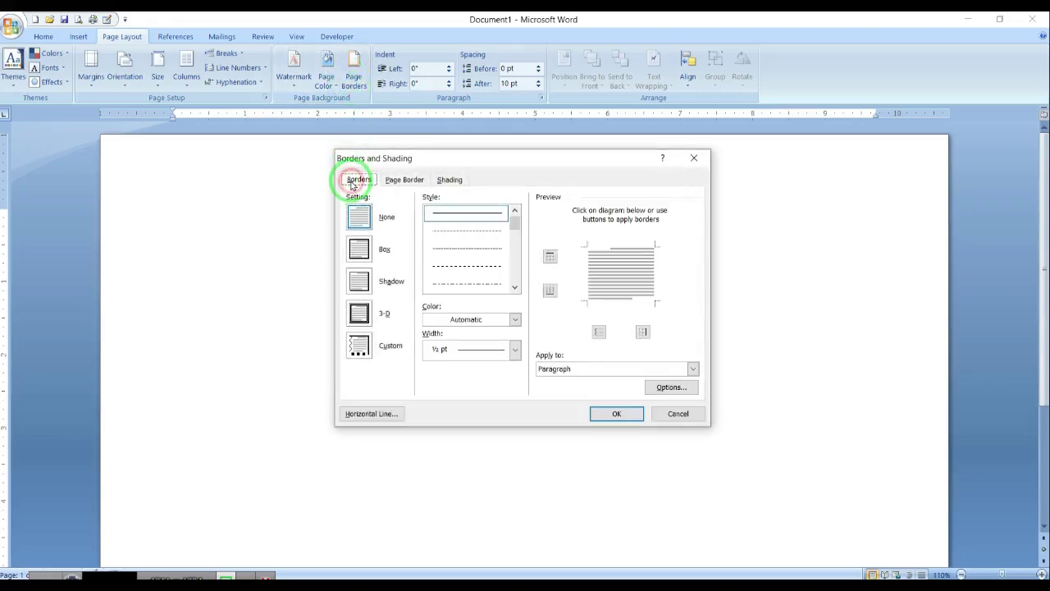
click(402, 180)
click(447, 182)
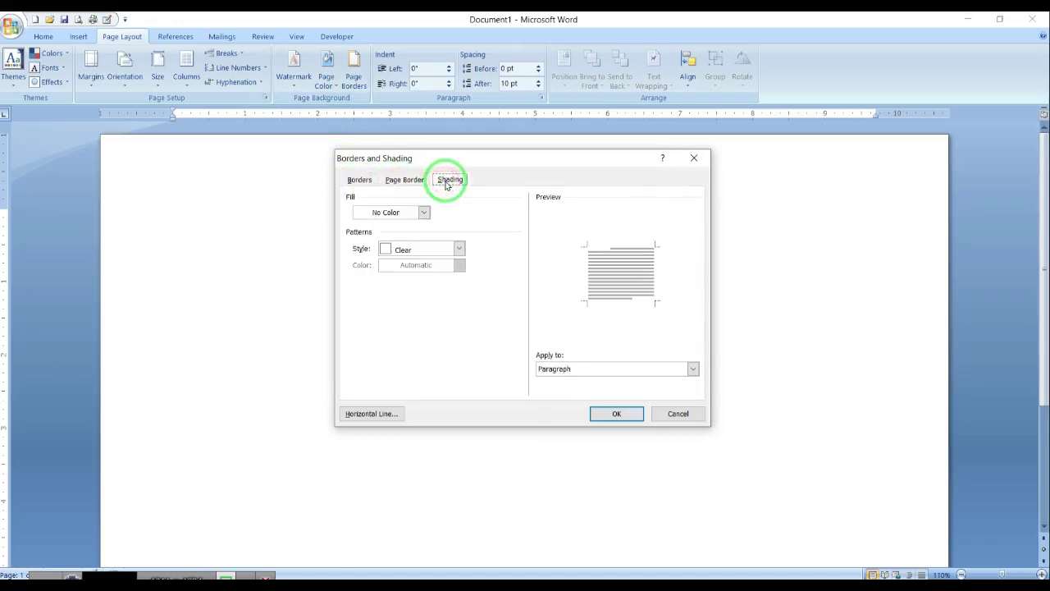
Apply a Box border with a ½ pt line to the empty paragraph
click(360, 181)
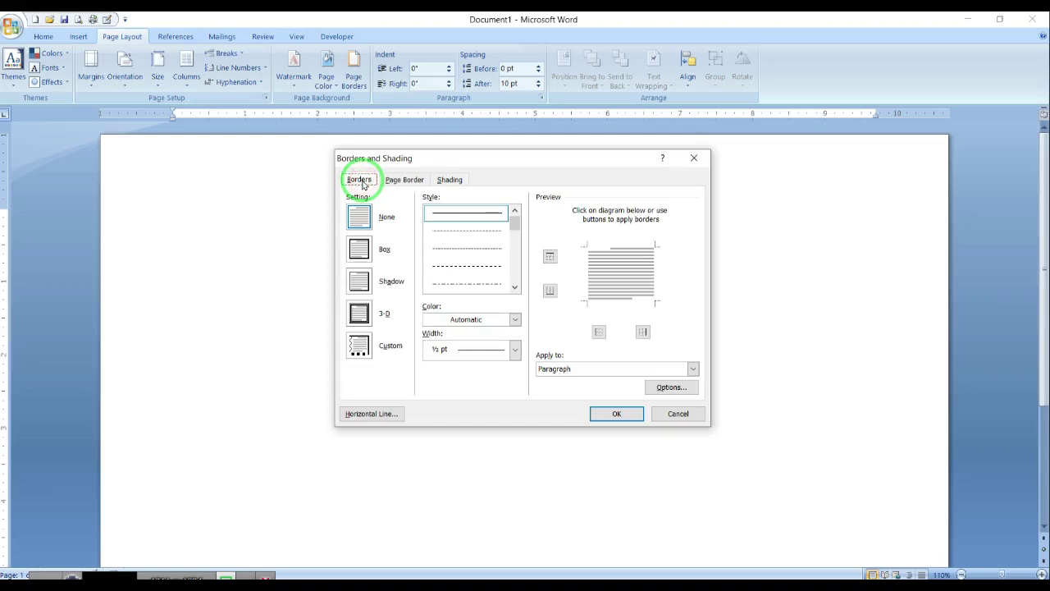
click(363, 247)
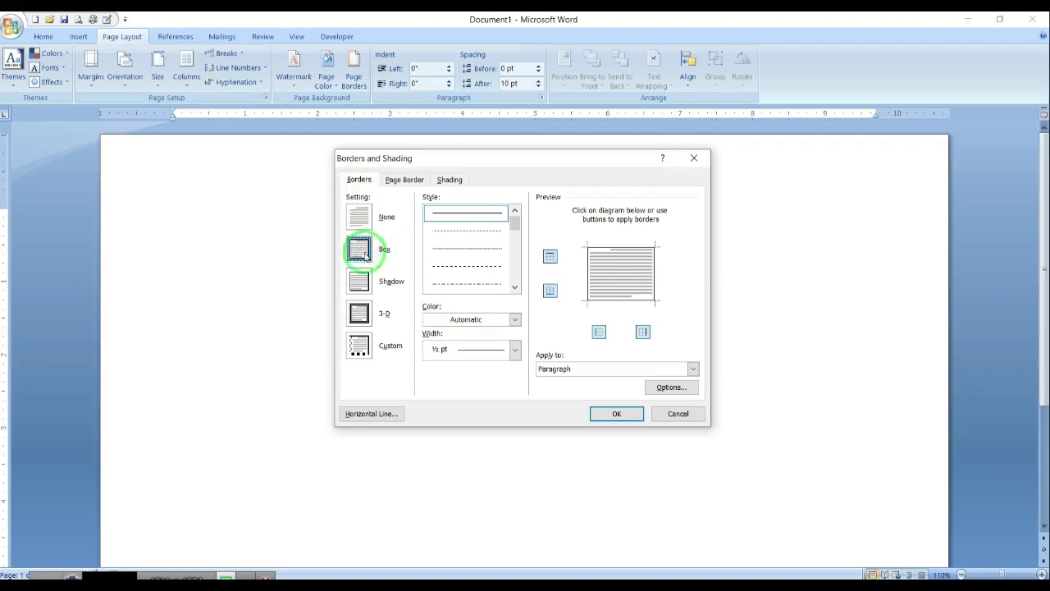
click(595, 413)
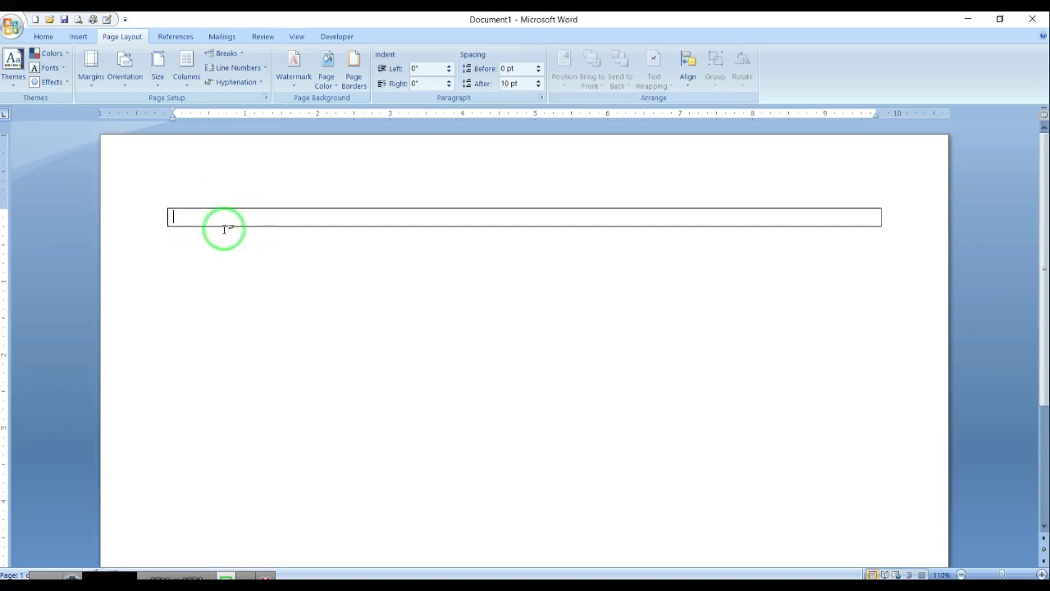
Examine the boxed paragraph's border settings and the list of available border types
click(354, 67)
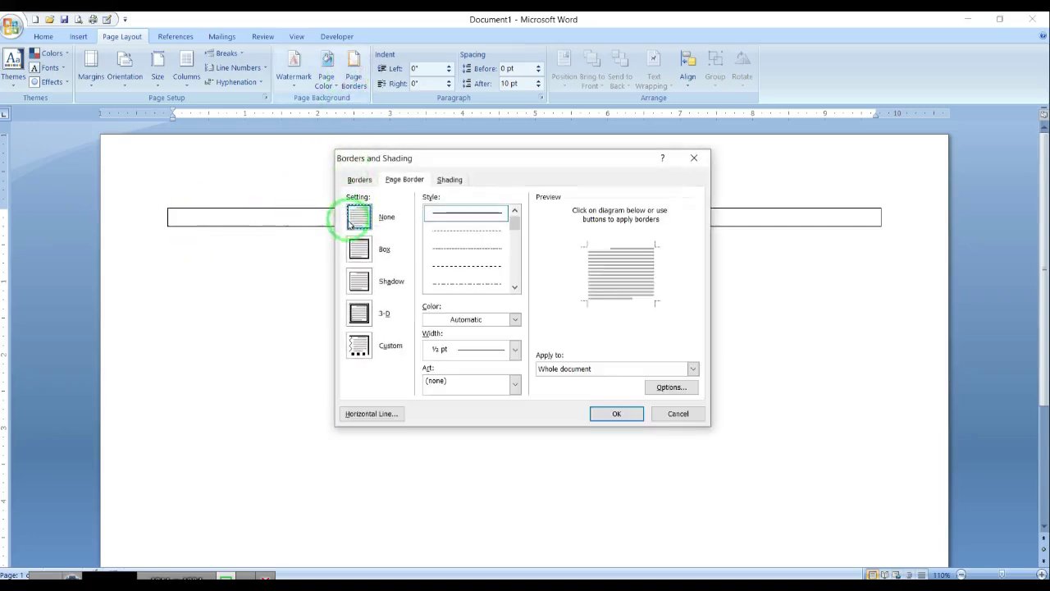
click(359, 180)
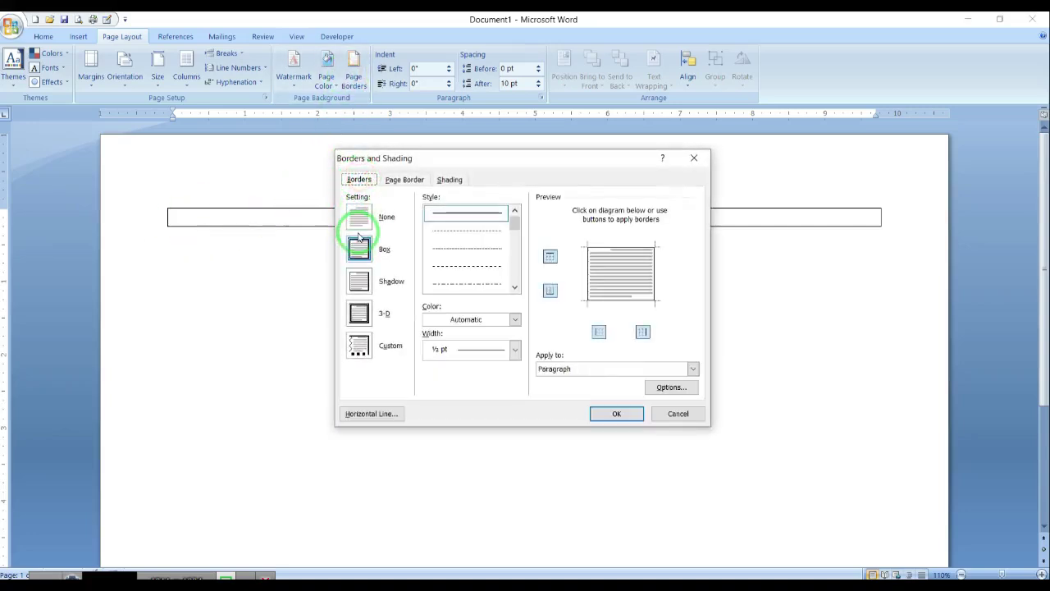
click(673, 413)
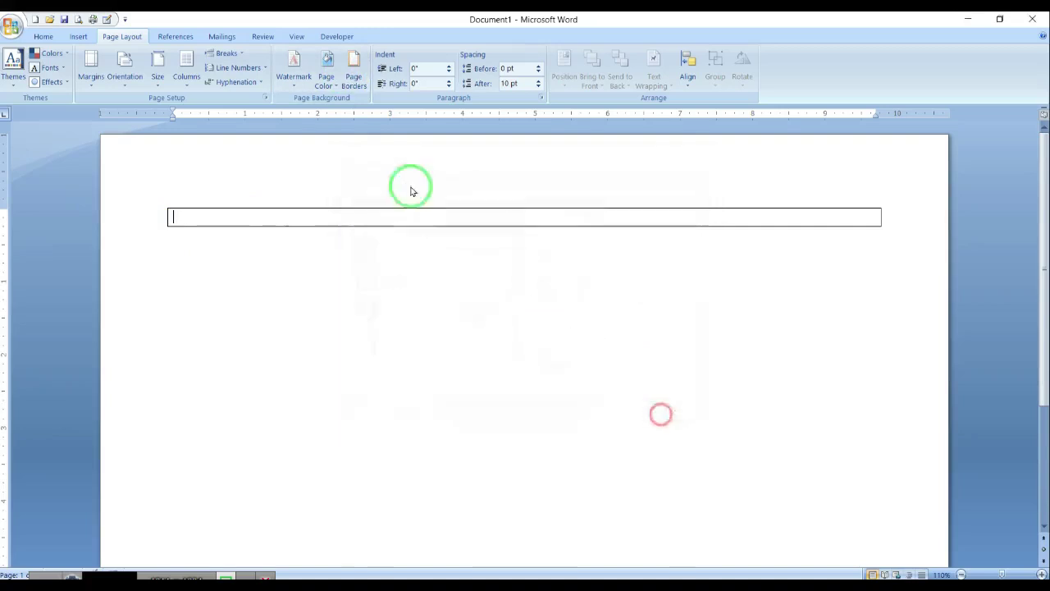
click(41, 36)
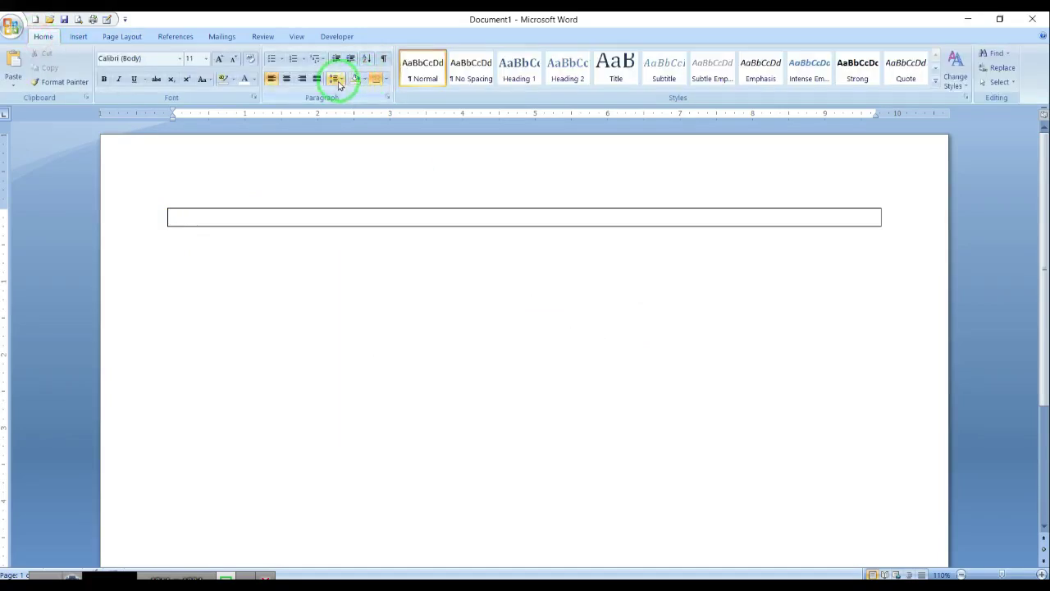
click(387, 82)
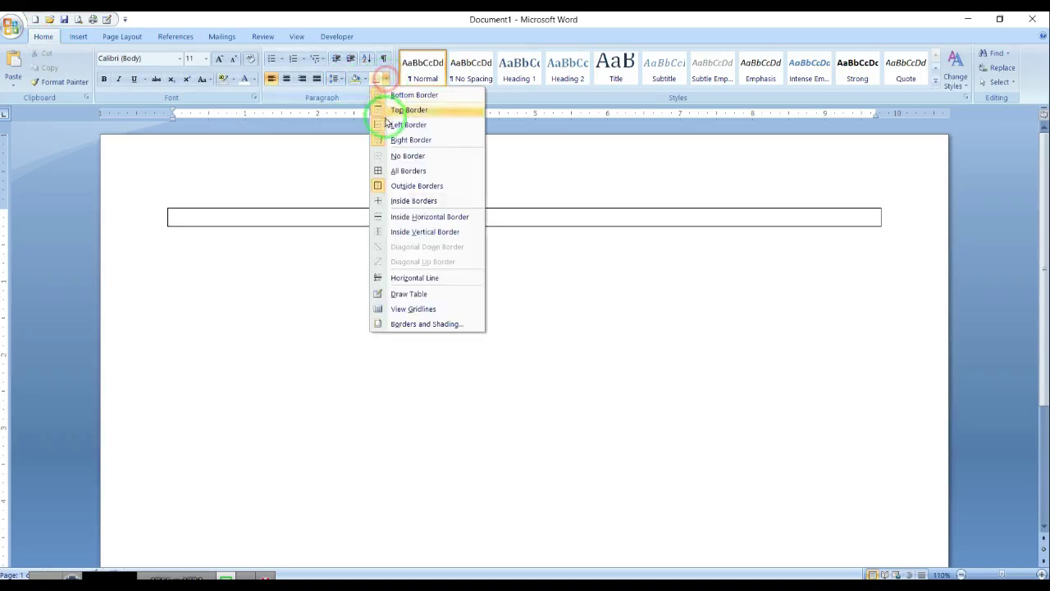
click(253, 211)
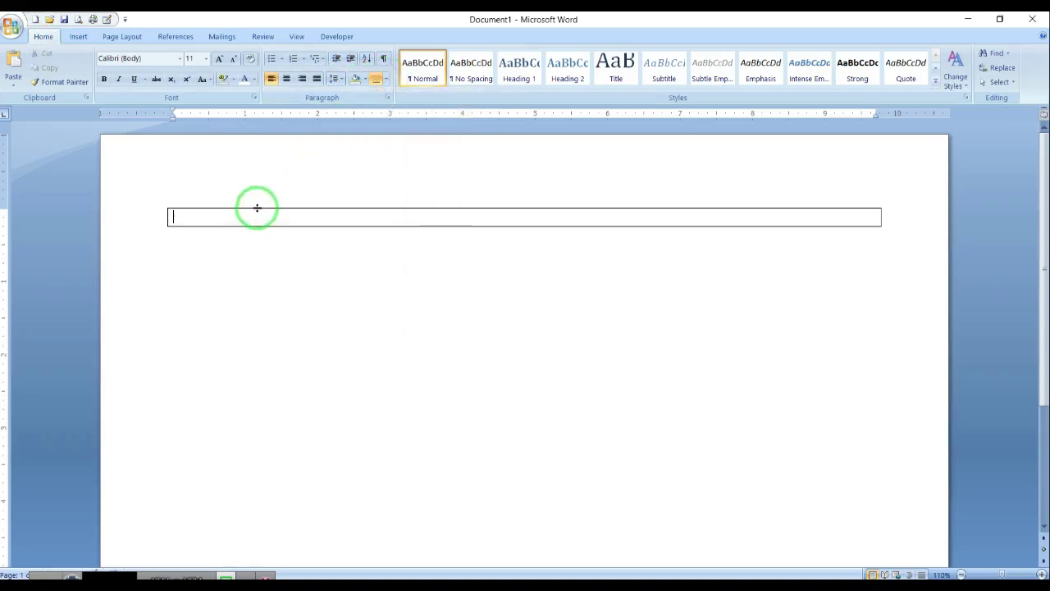
click(356, 227)
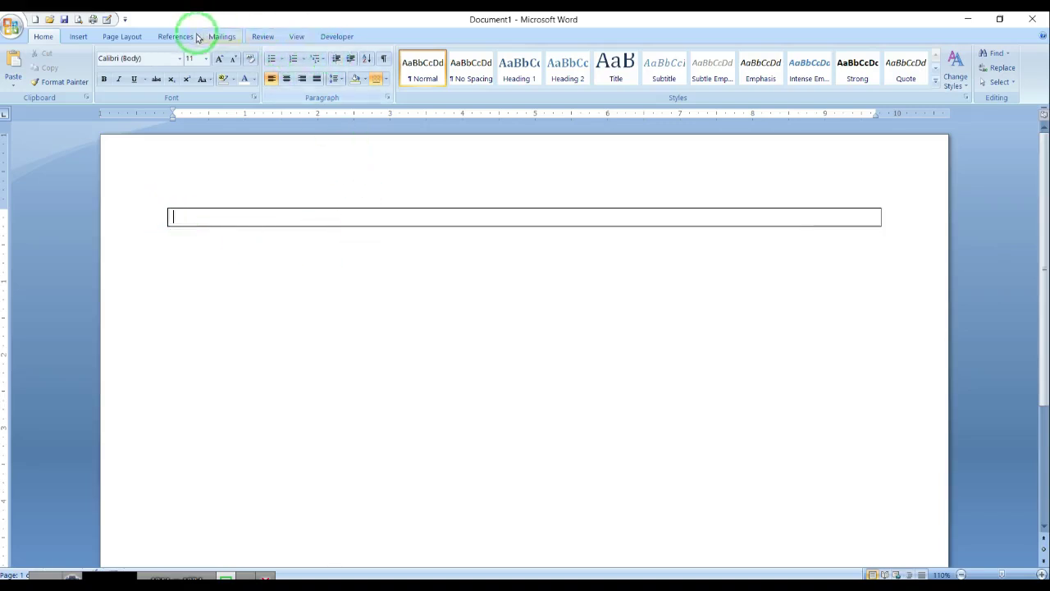
Try to remove the box around the paragraph by setting the whole document's page border to None
click(128, 36)
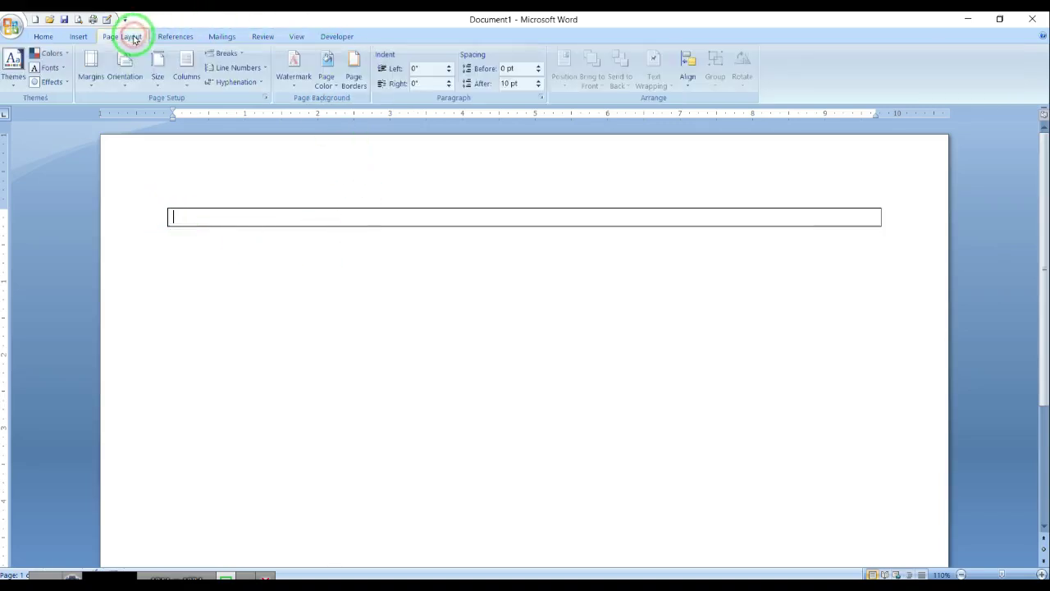
click(347, 87)
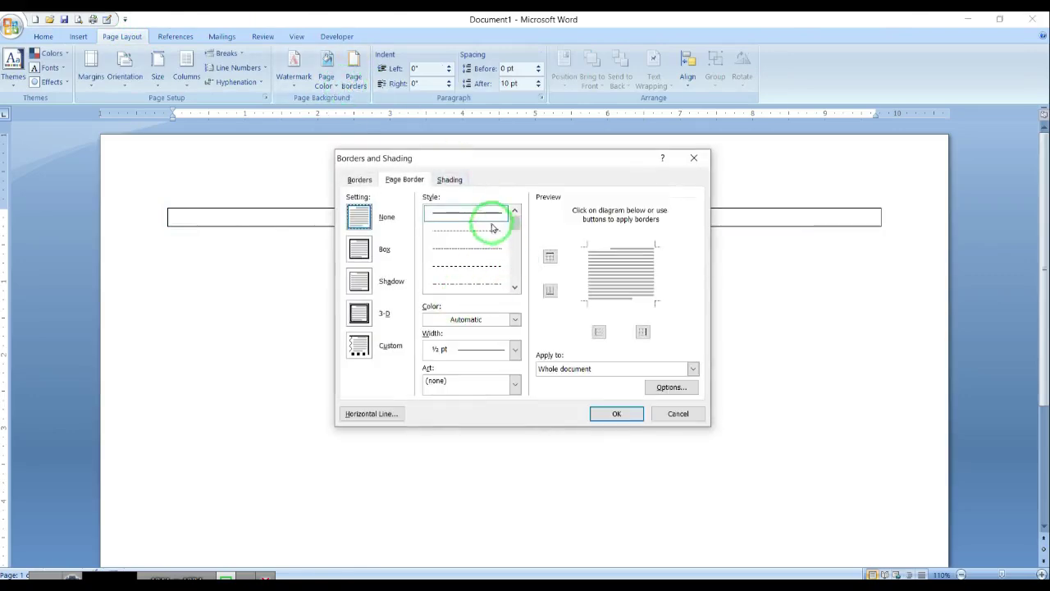
click(364, 219)
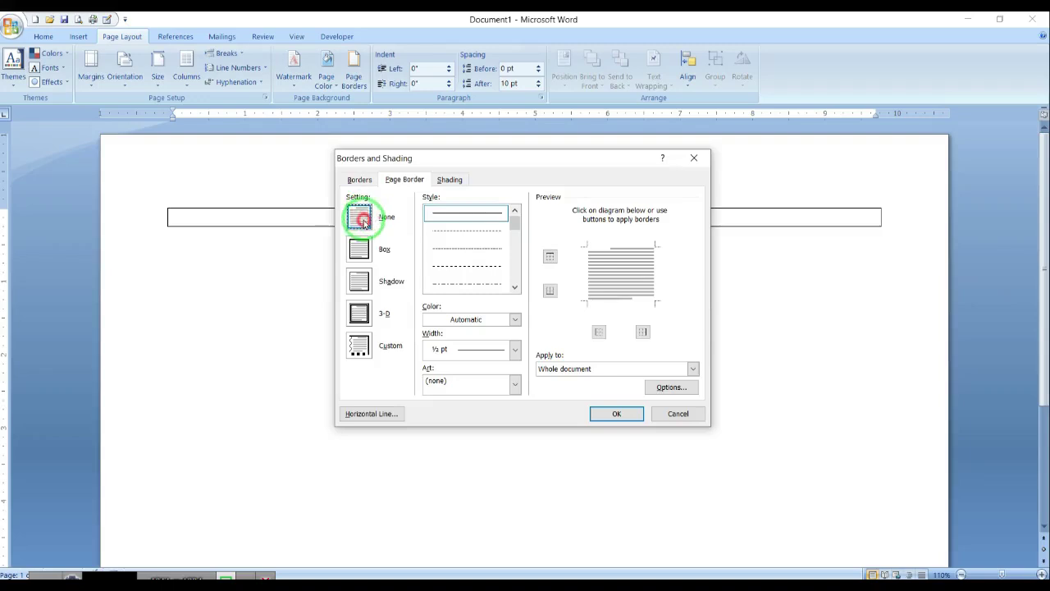
click(616, 413)
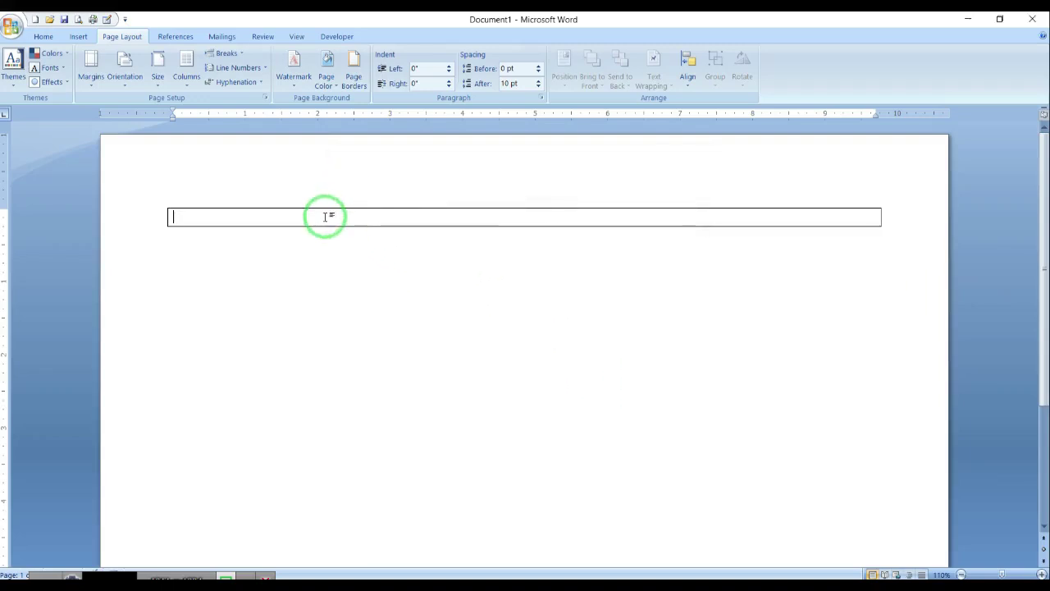
Remove the box around the paragraph by setting its paragraph border to None
click(331, 82)
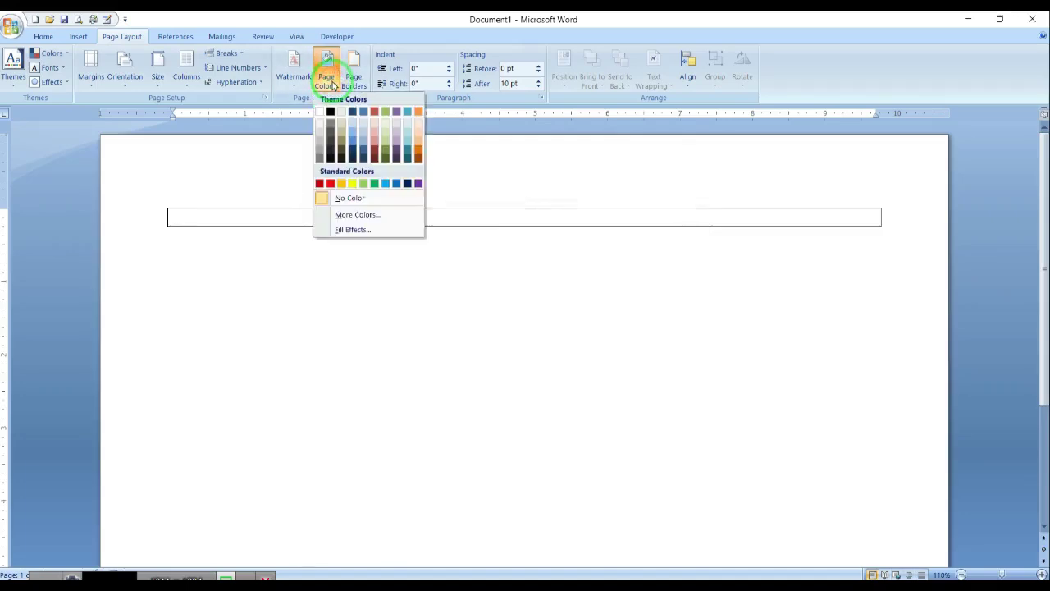
click(354, 85)
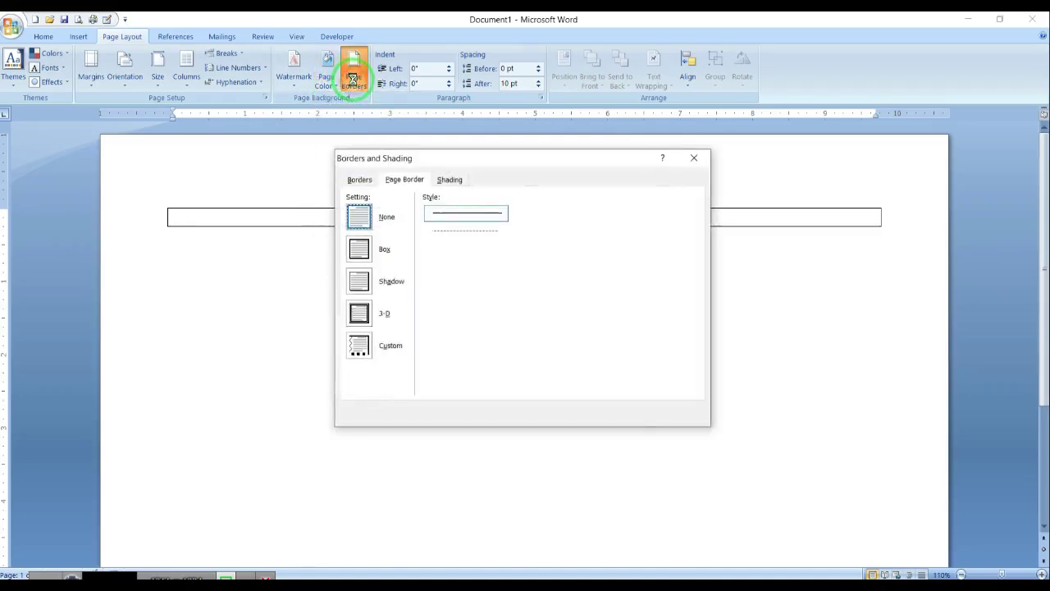
click(354, 180)
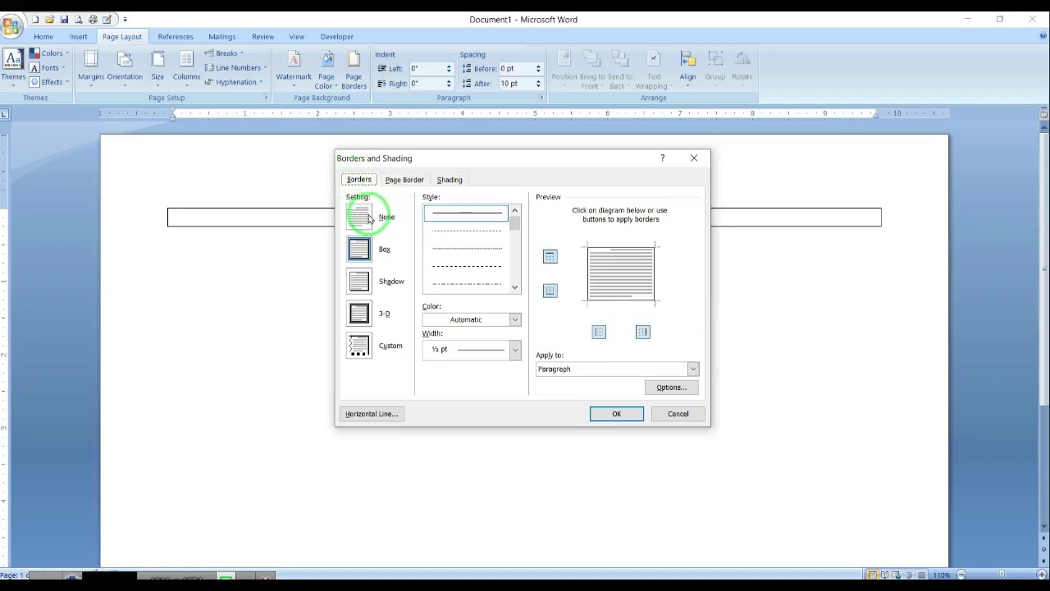
click(369, 218)
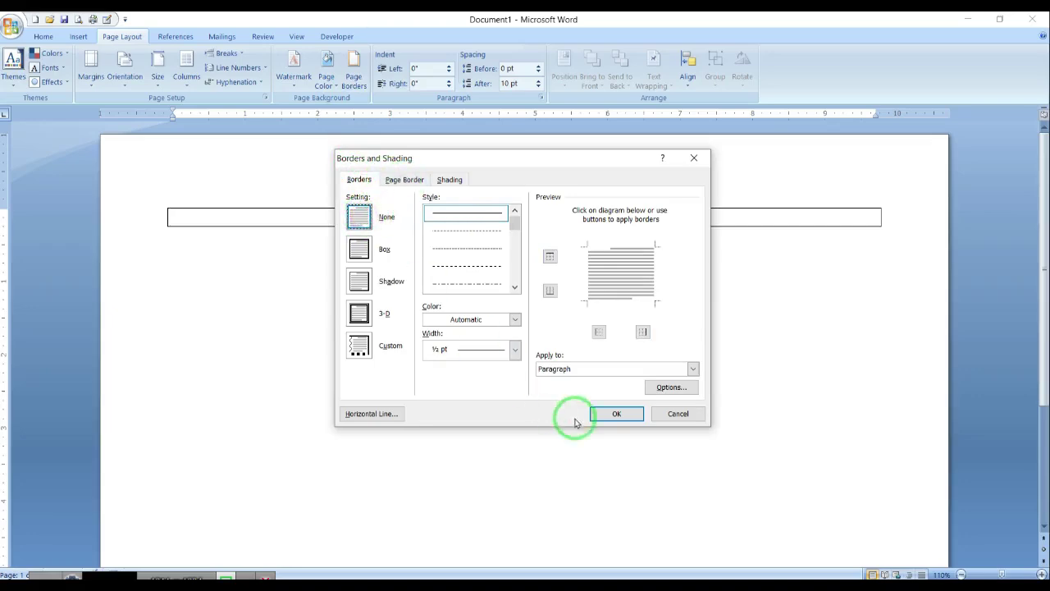
click(607, 413)
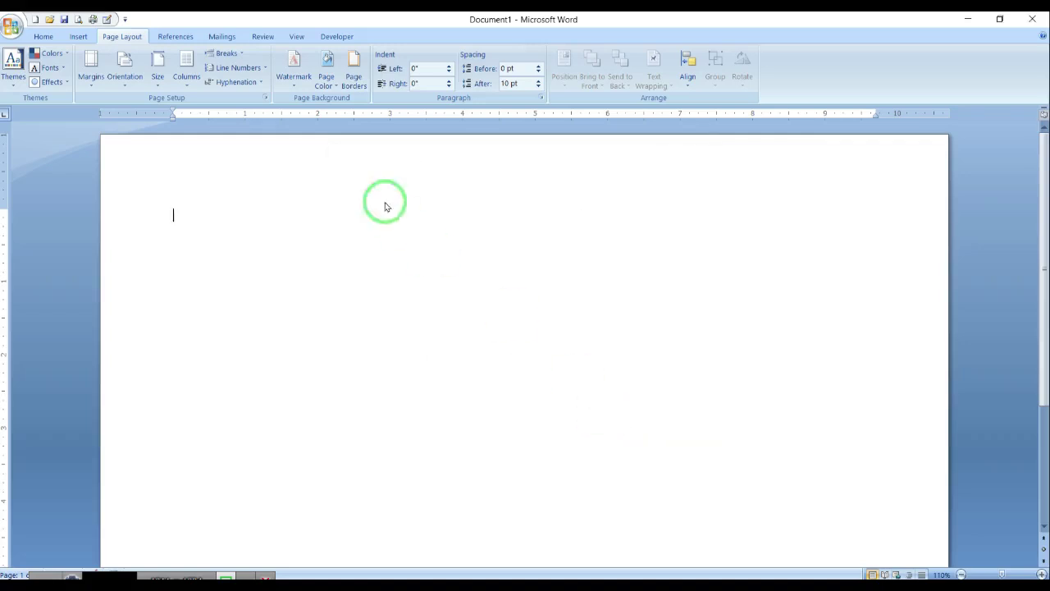
Compare the paragraph border options with the page border options, including the Art setting and what each applies to
click(353, 72)
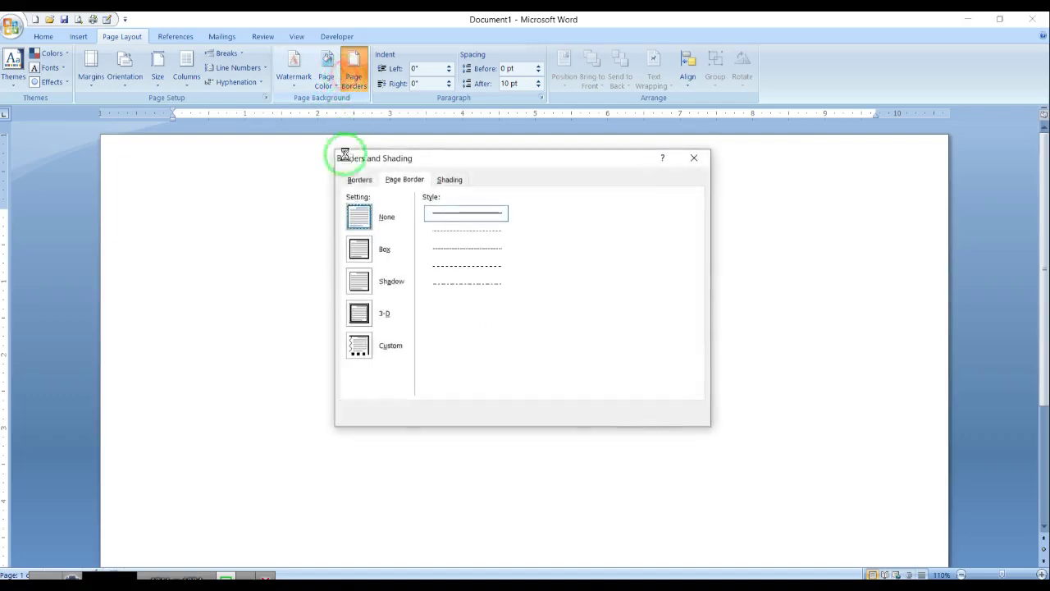
click(359, 184)
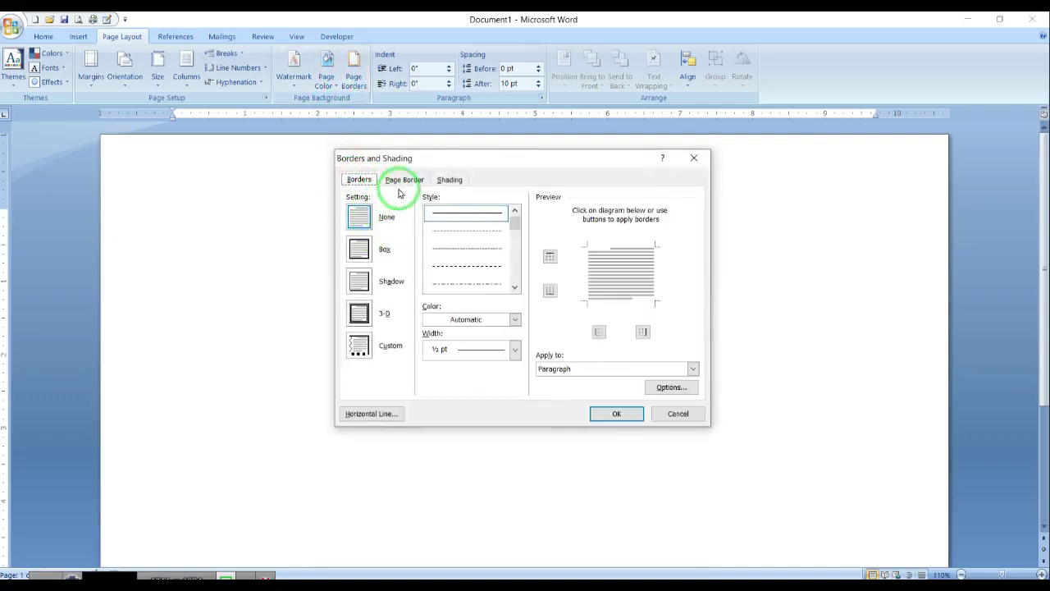
click(361, 220)
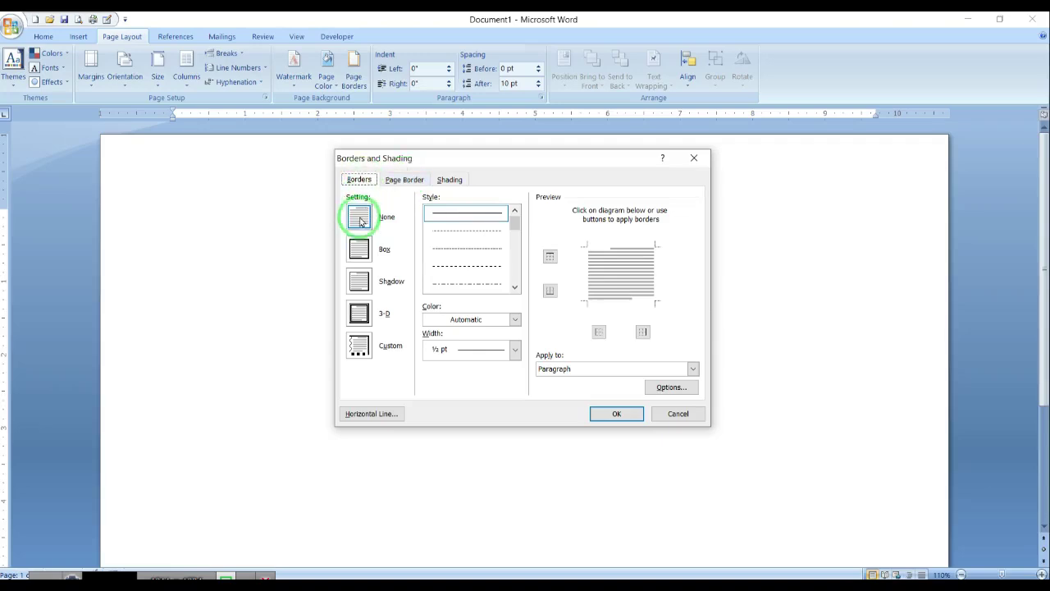
click(404, 188)
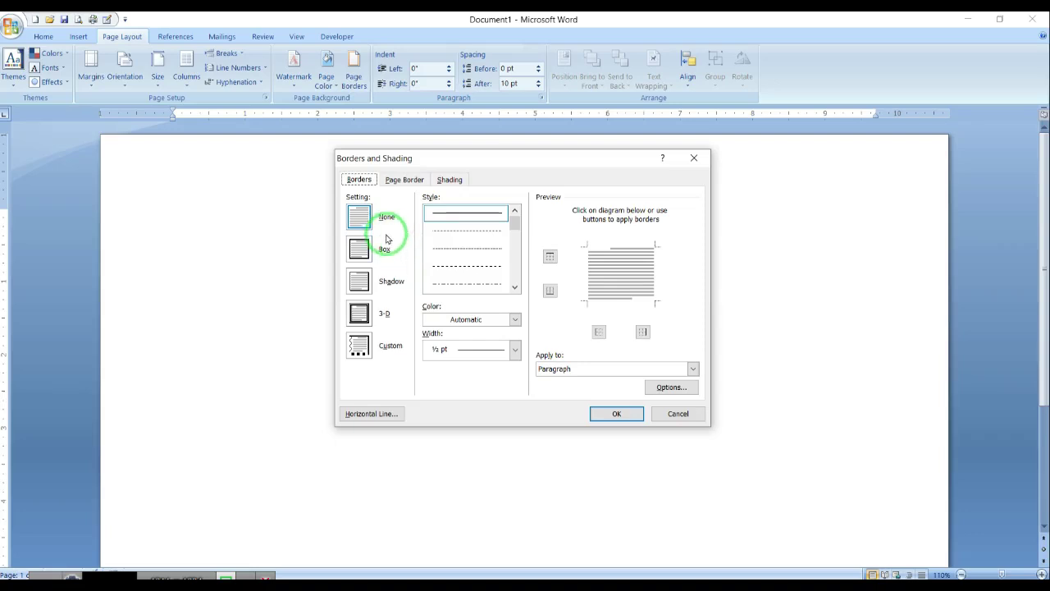
click(399, 184)
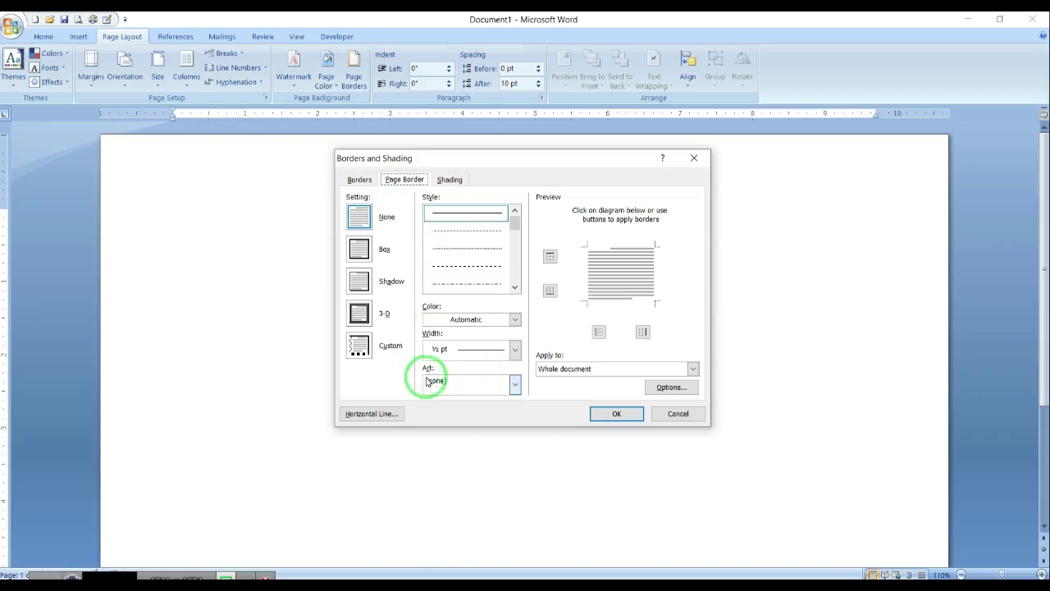
click(359, 179)
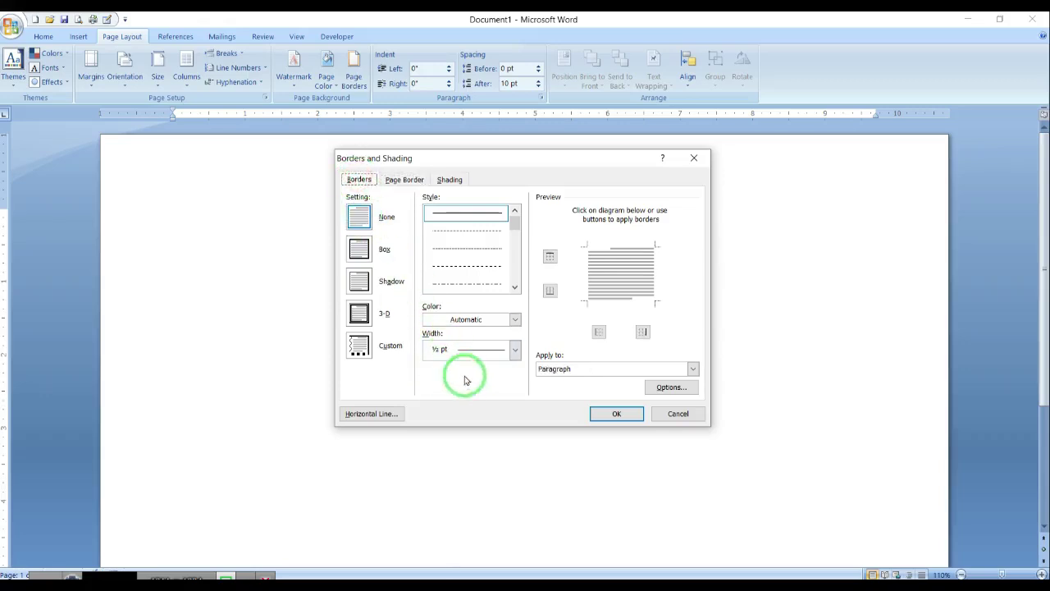
click(404, 179)
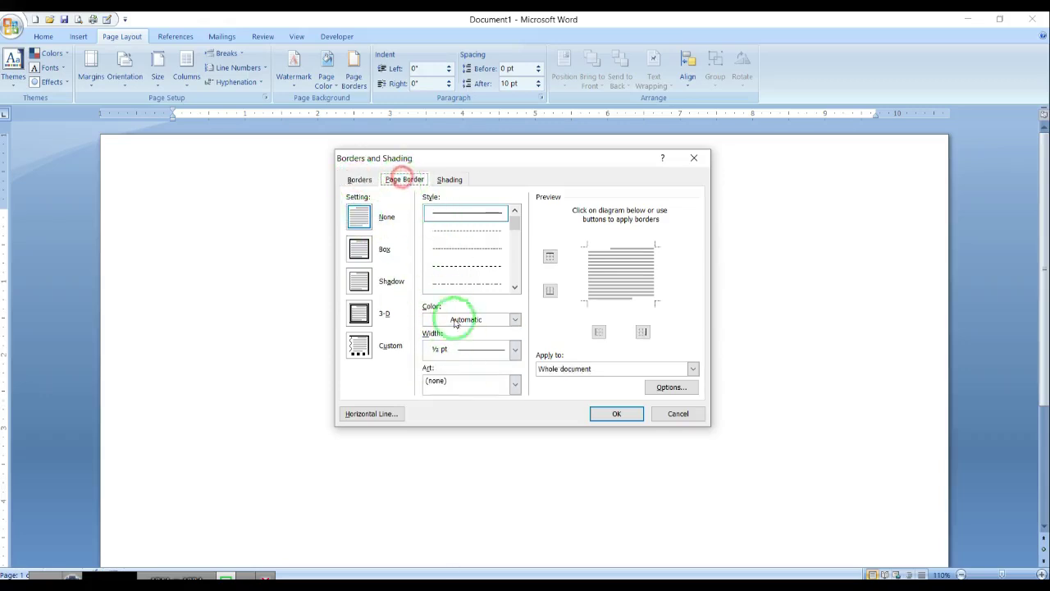
click(356, 181)
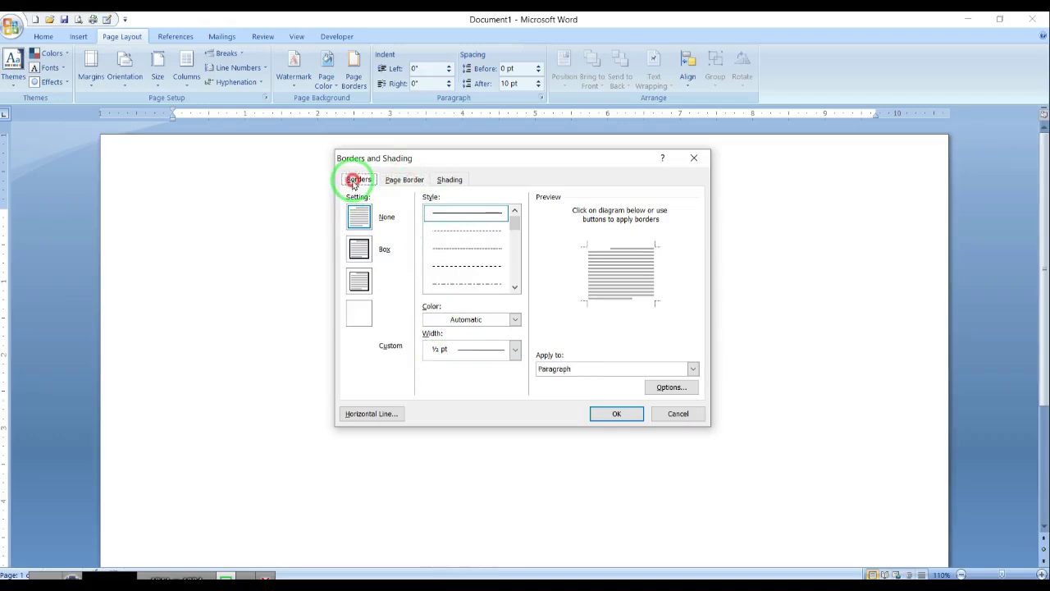
click(400, 179)
click(359, 180)
click(398, 182)
click(355, 179)
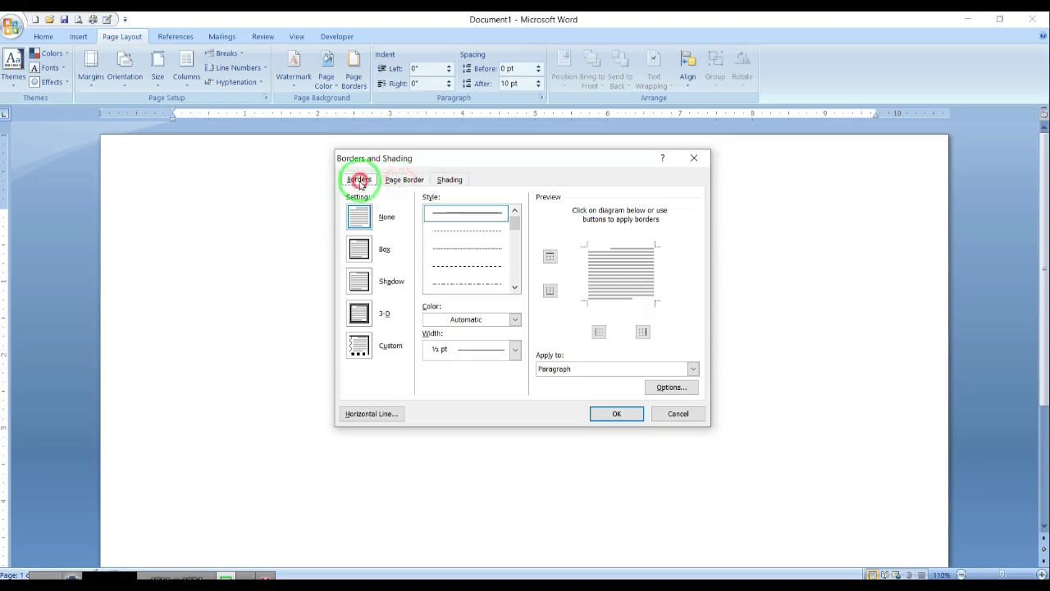
Apply a Shadow page border with a ½ pt line to the whole document and view the full page
click(403, 179)
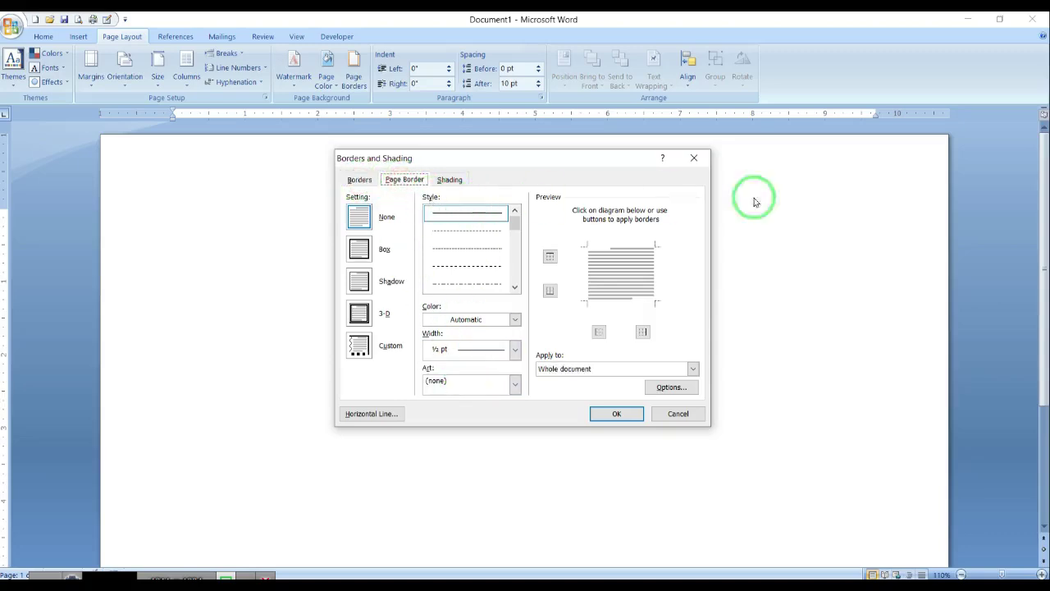
click(360, 250)
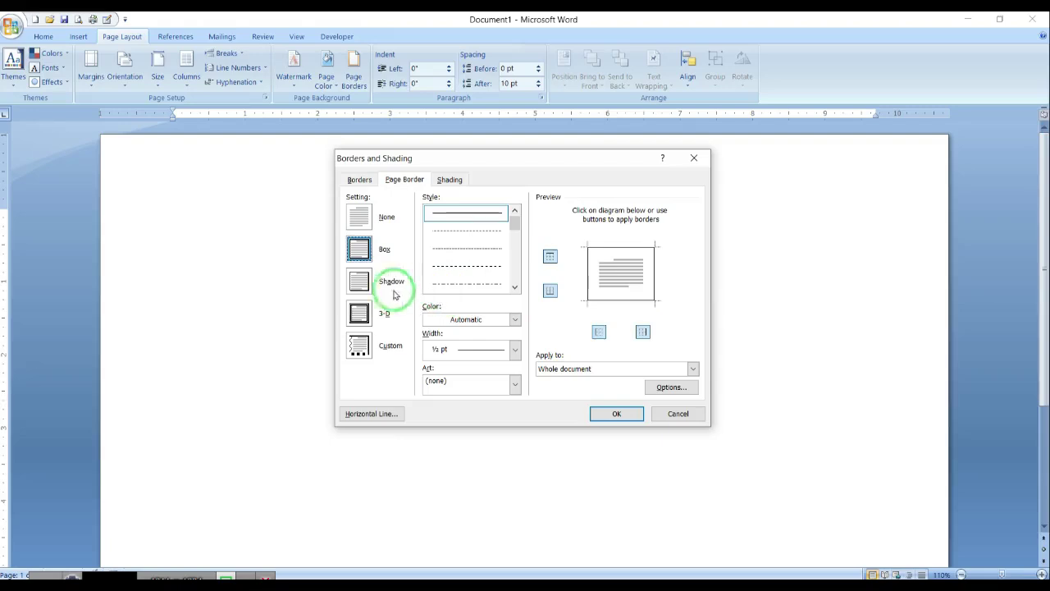
click(360, 282)
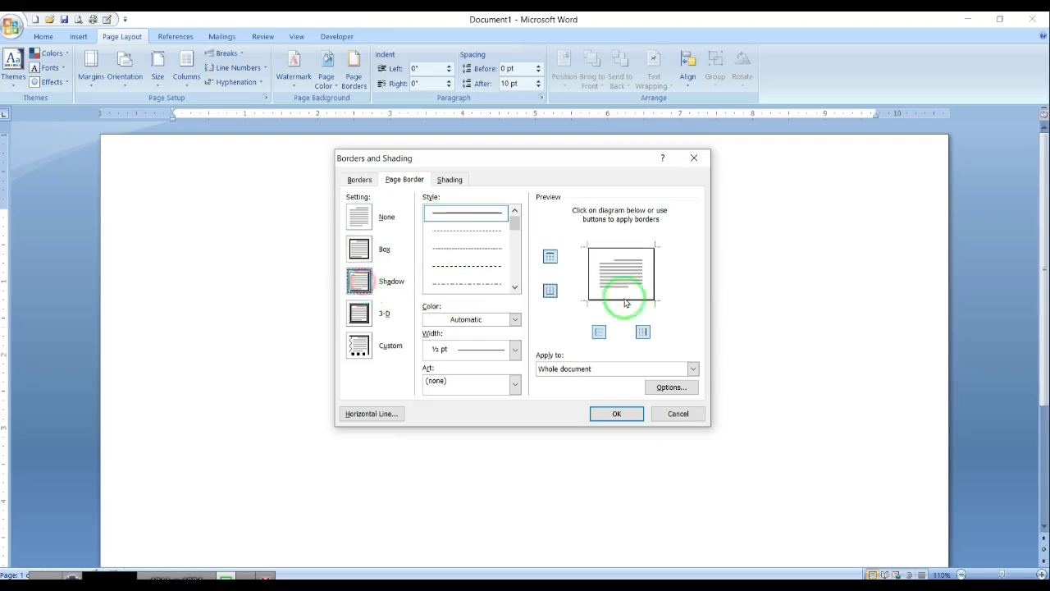
click(617, 413)
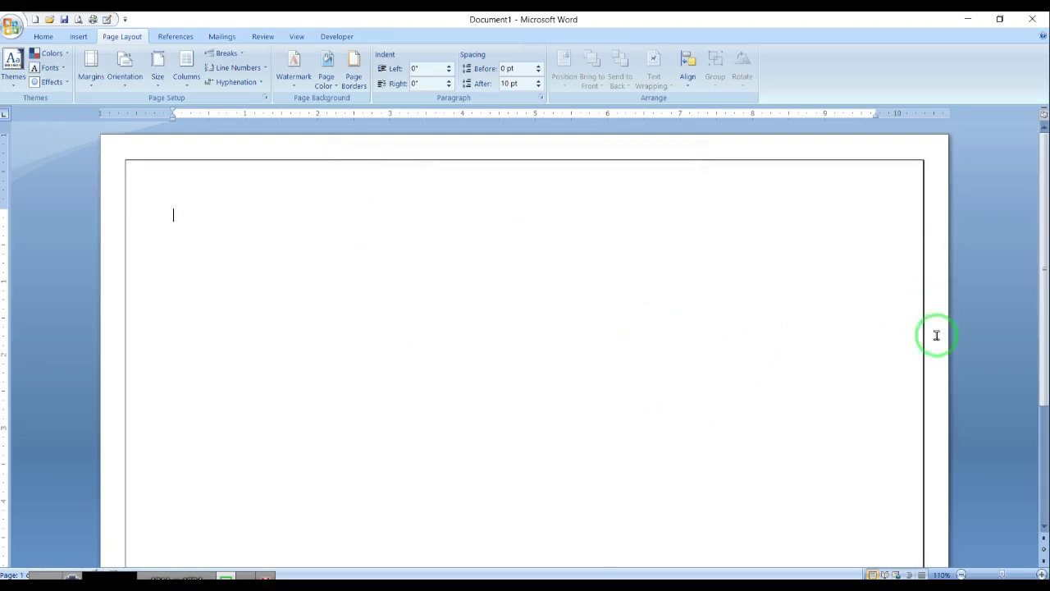
scroll(937, 334, down, 4)
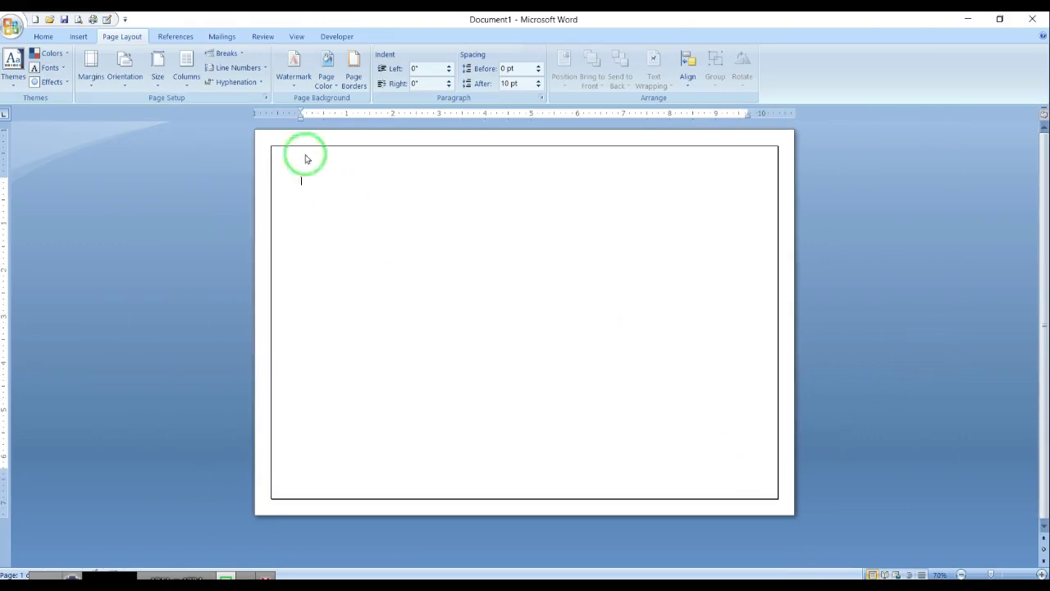
Set the width of the whole document's Shadow page border to 4 ½ pt
click(354, 69)
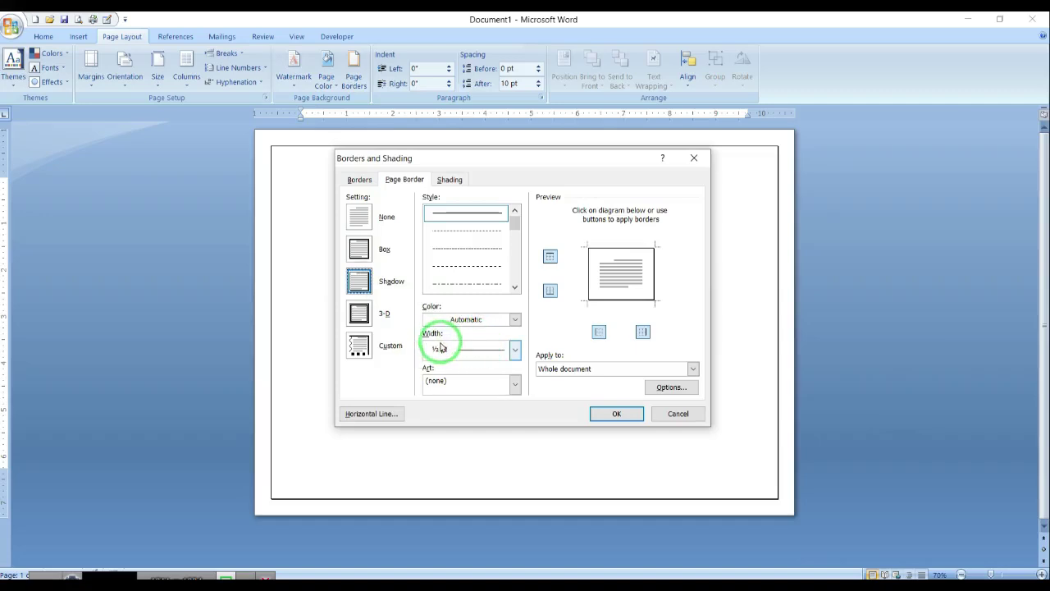
click(441, 348)
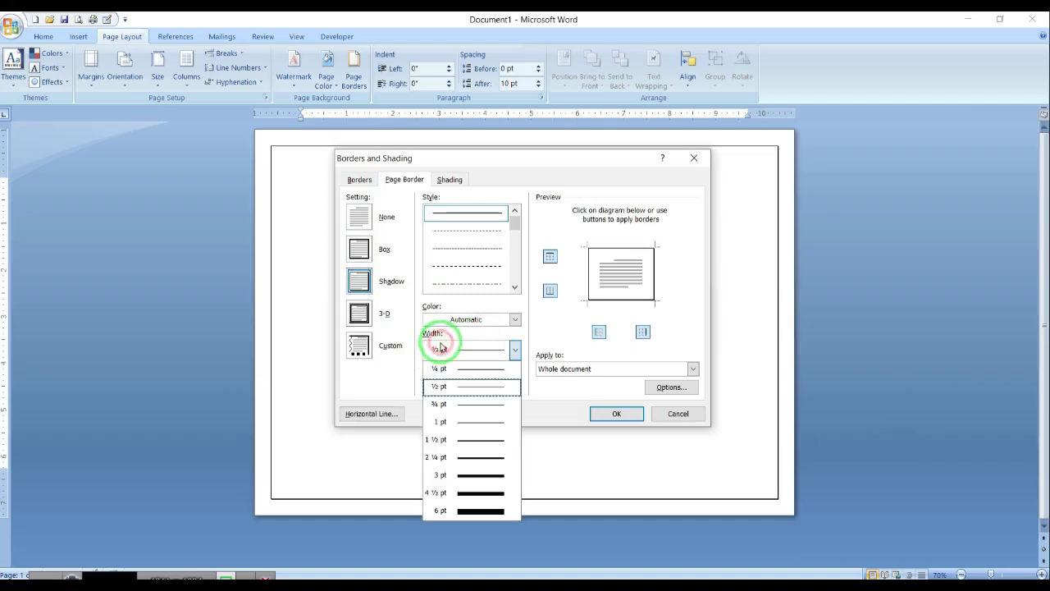
click(458, 493)
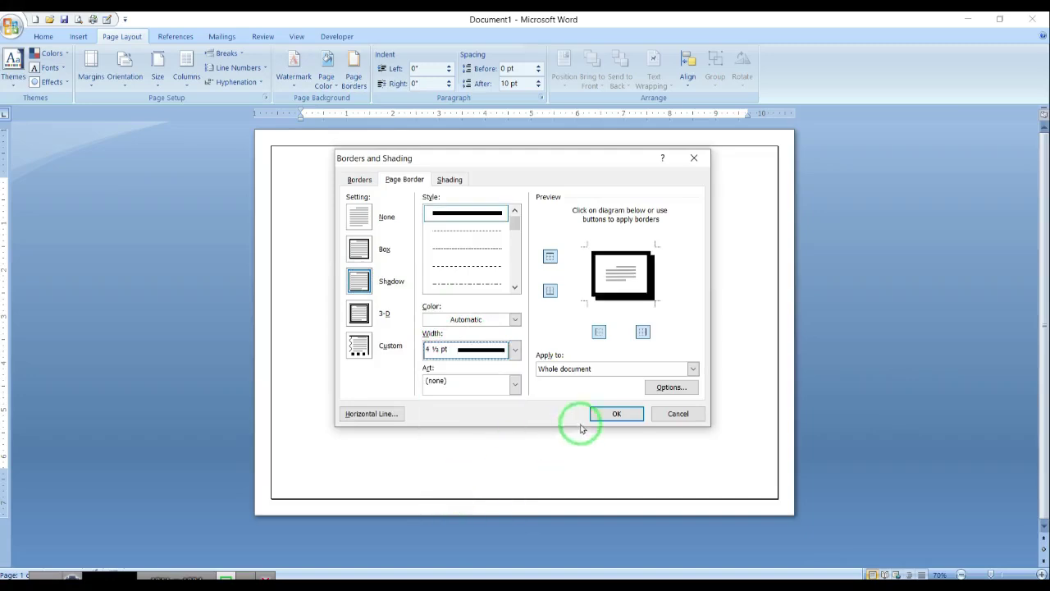
click(611, 414)
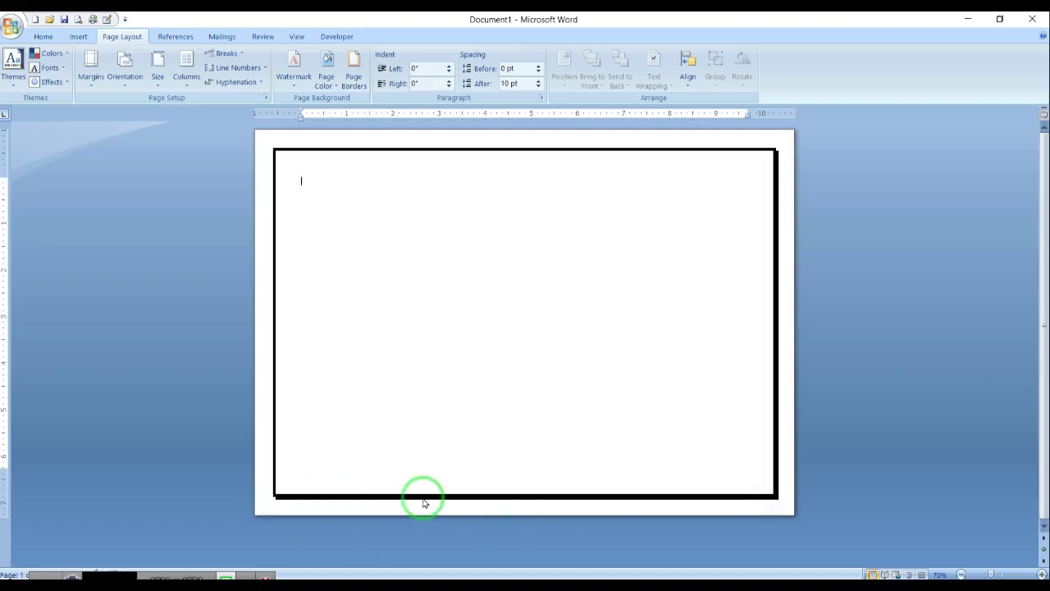
drag(291, 495, 765, 498)
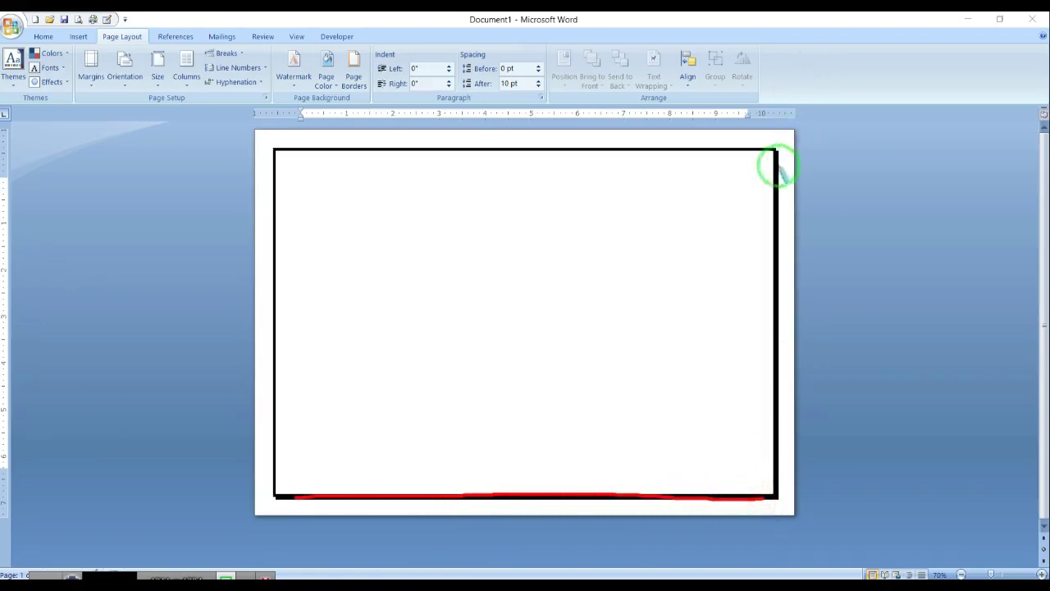
drag(778, 167, 772, 480)
key(Escape)
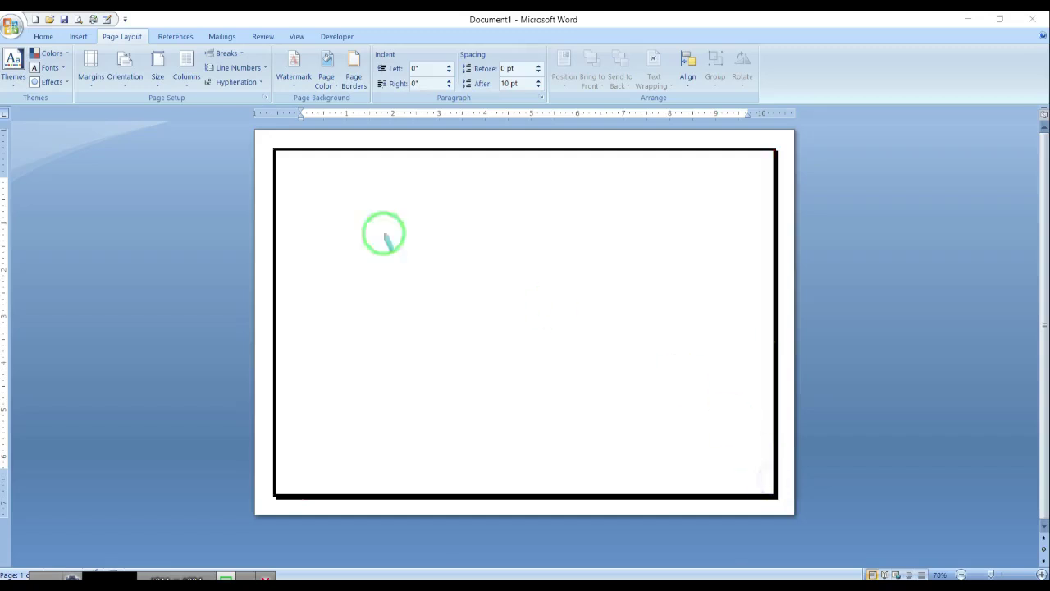
Change the whole document's page border setting to 3-D and inspect the border around the page
click(352, 76)
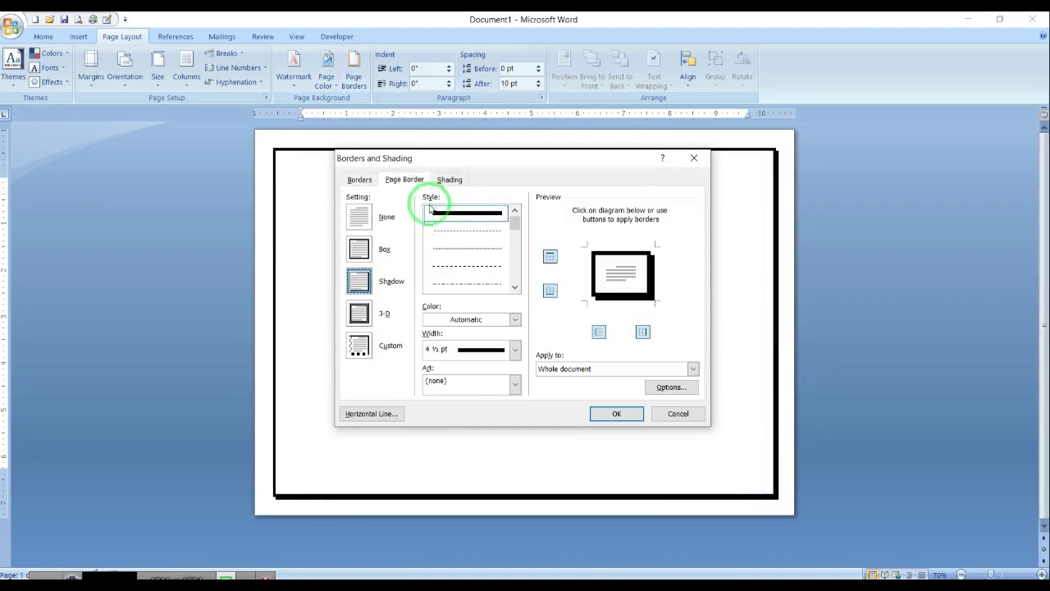
click(362, 314)
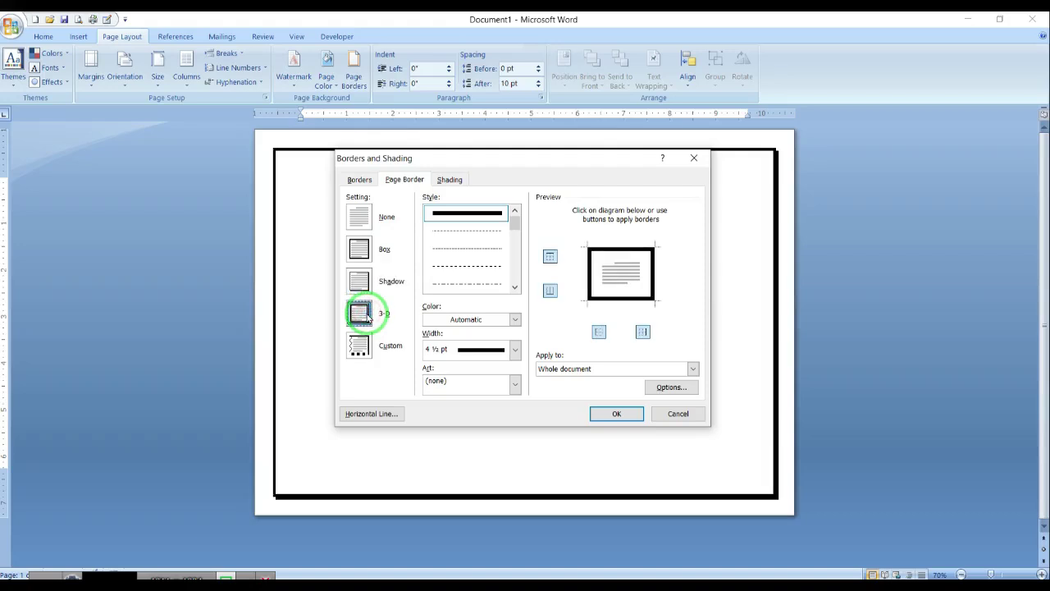
click(616, 414)
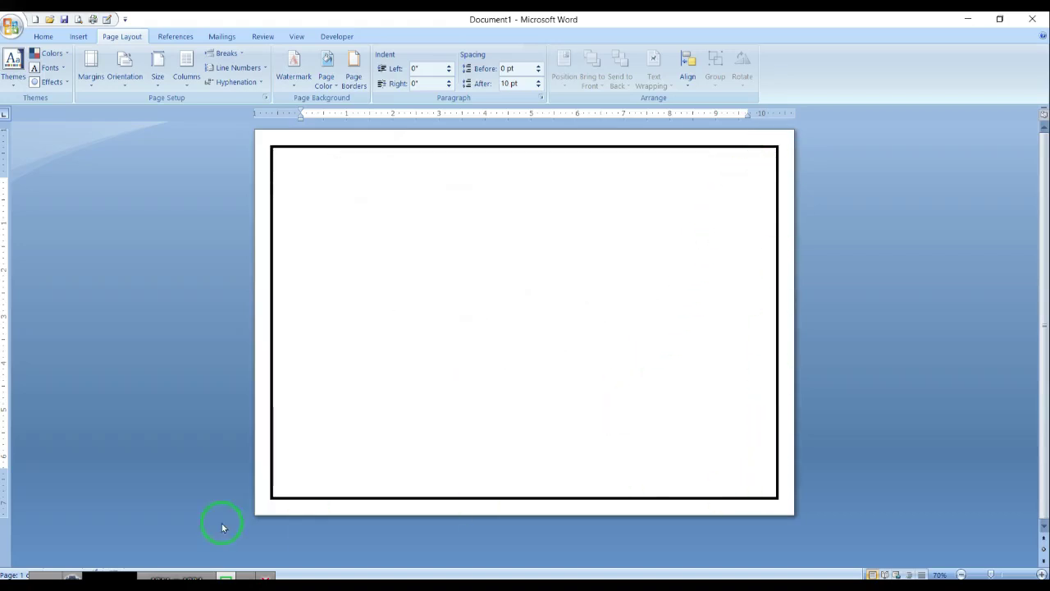
scroll(582, 414, up, 11)
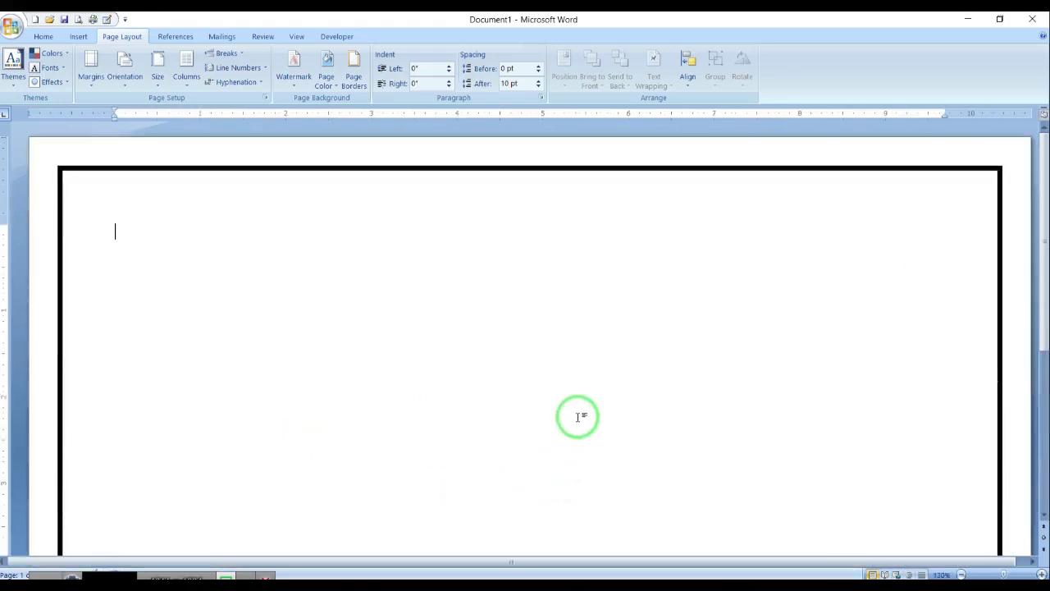
scroll(582, 406, down, 9)
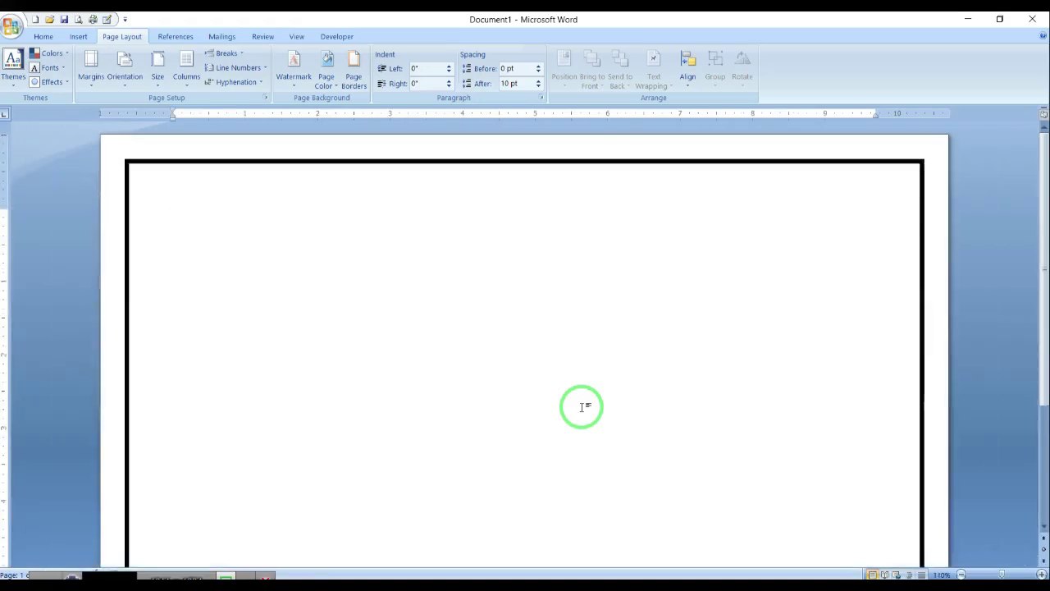
scroll(582, 406, down, 1)
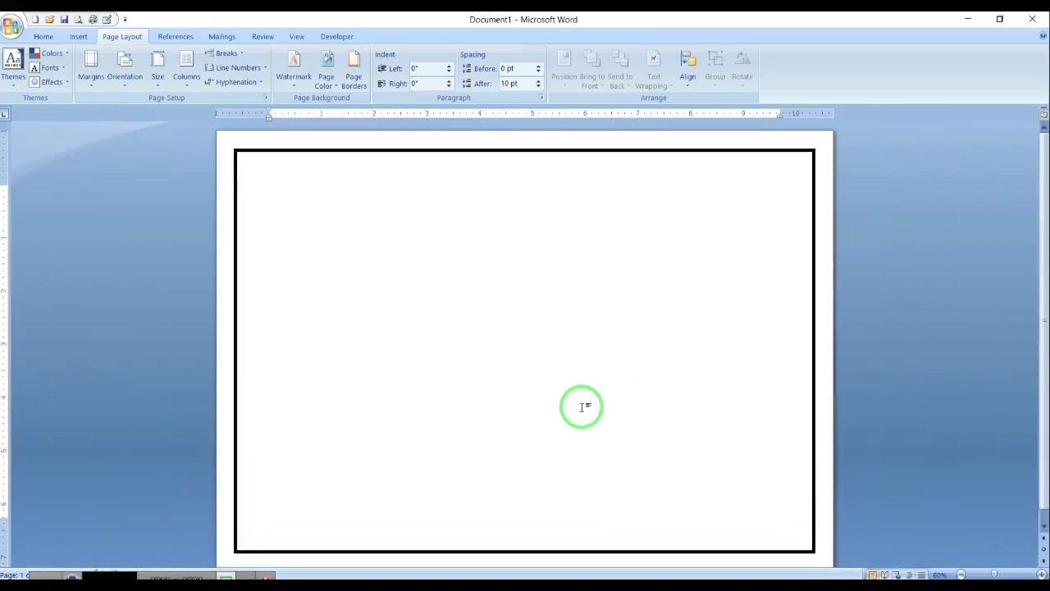
Preview the Box, Shadow and 3-D page border settings, and remove the page border by choosing None
click(354, 79)
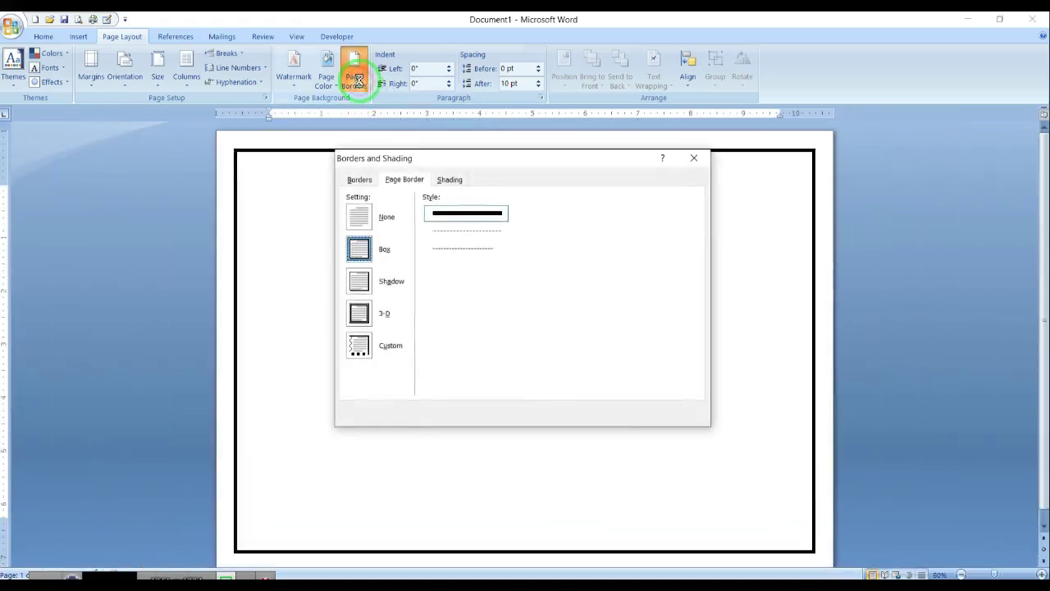
click(356, 248)
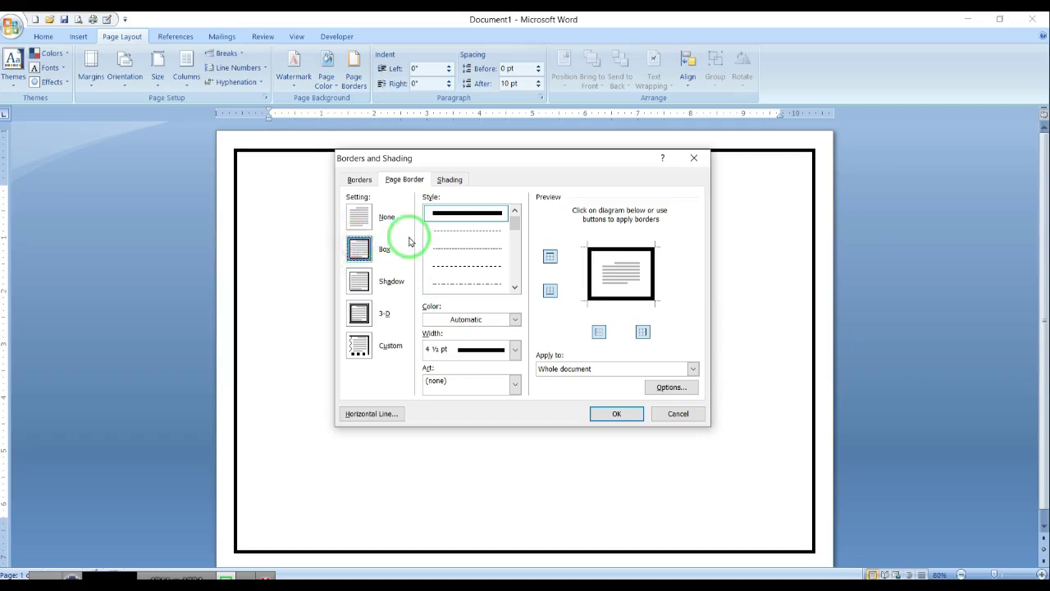
click(365, 281)
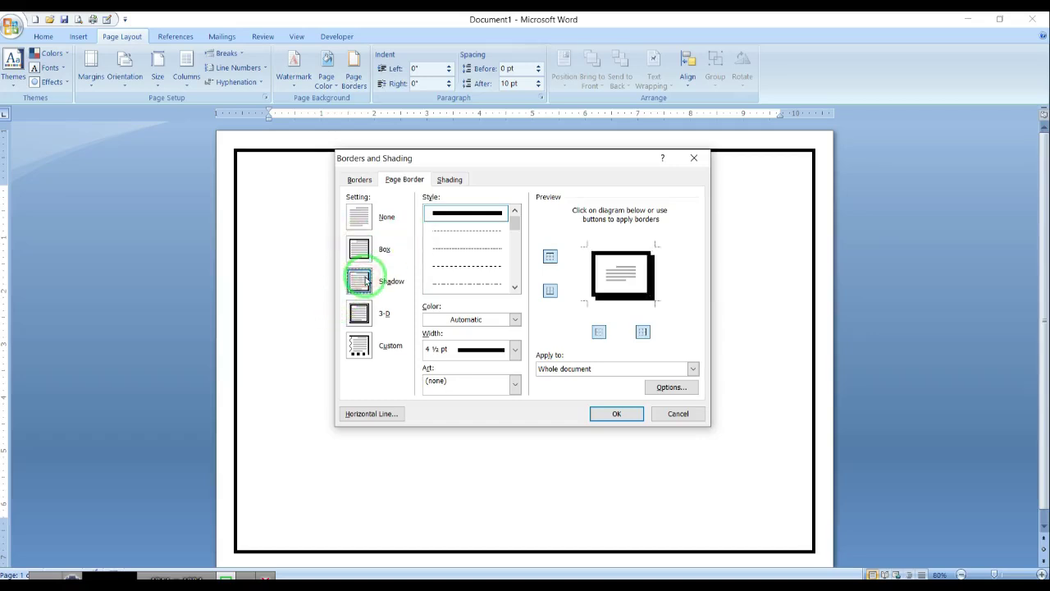
click(366, 312)
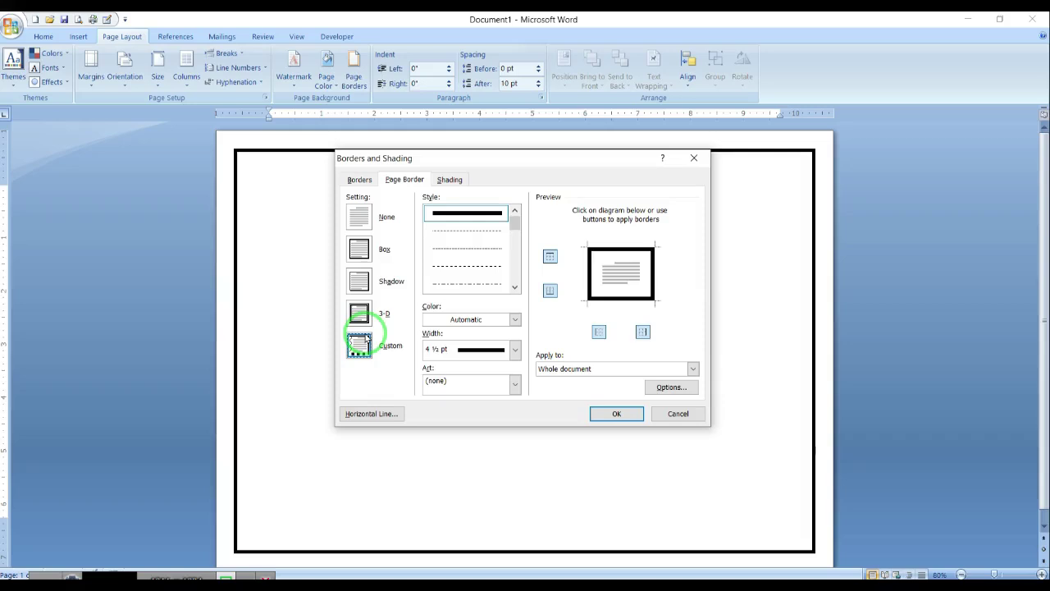
click(359, 217)
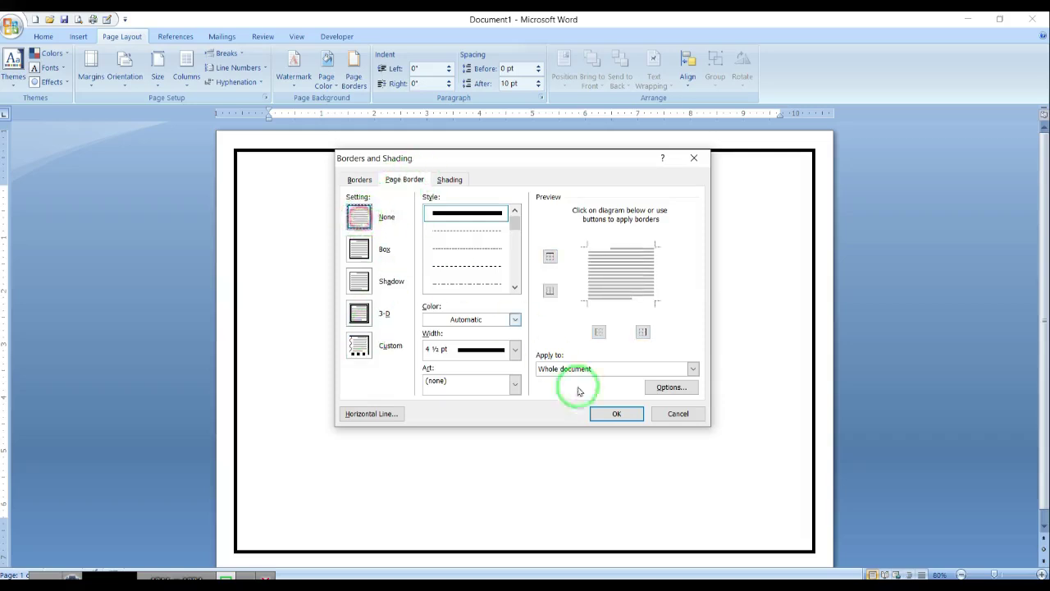
click(607, 414)
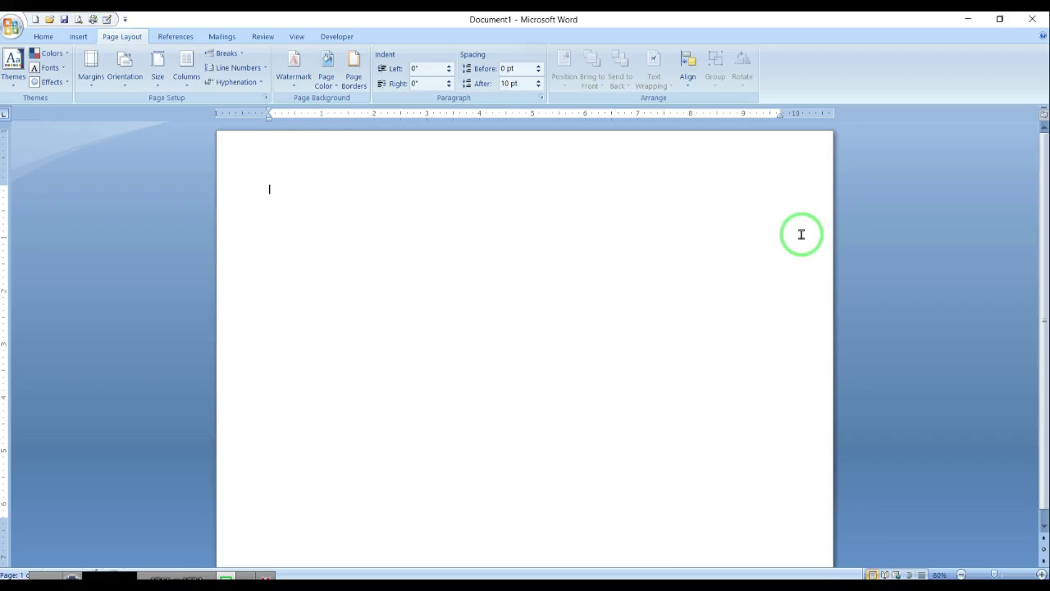
Apply a Shadow page border to the whole document with the third line style (dashed), red colour and 2 ¼ pt width
click(353, 82)
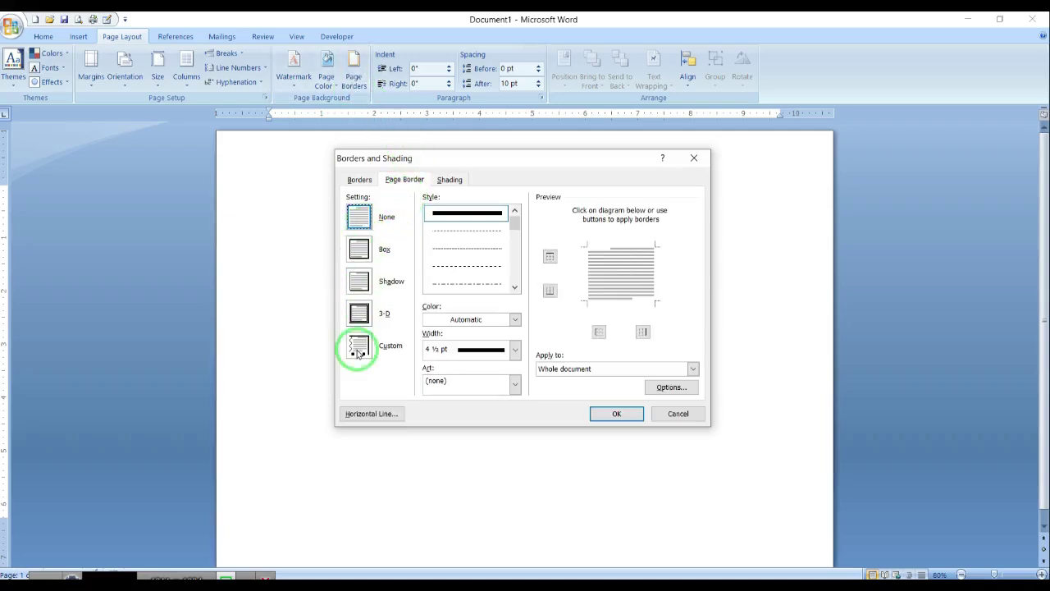
click(462, 229)
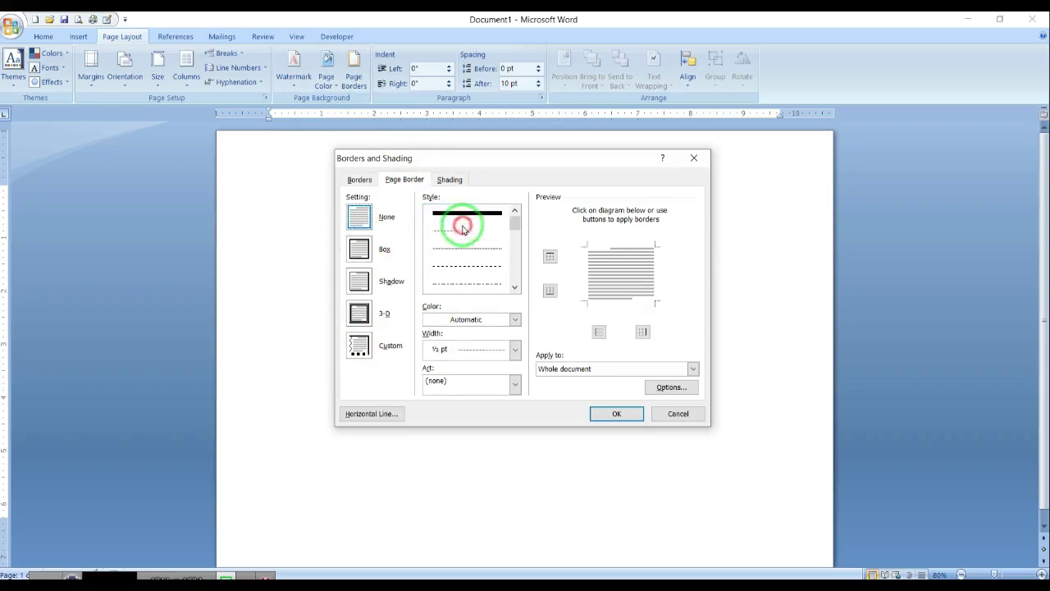
click(463, 247)
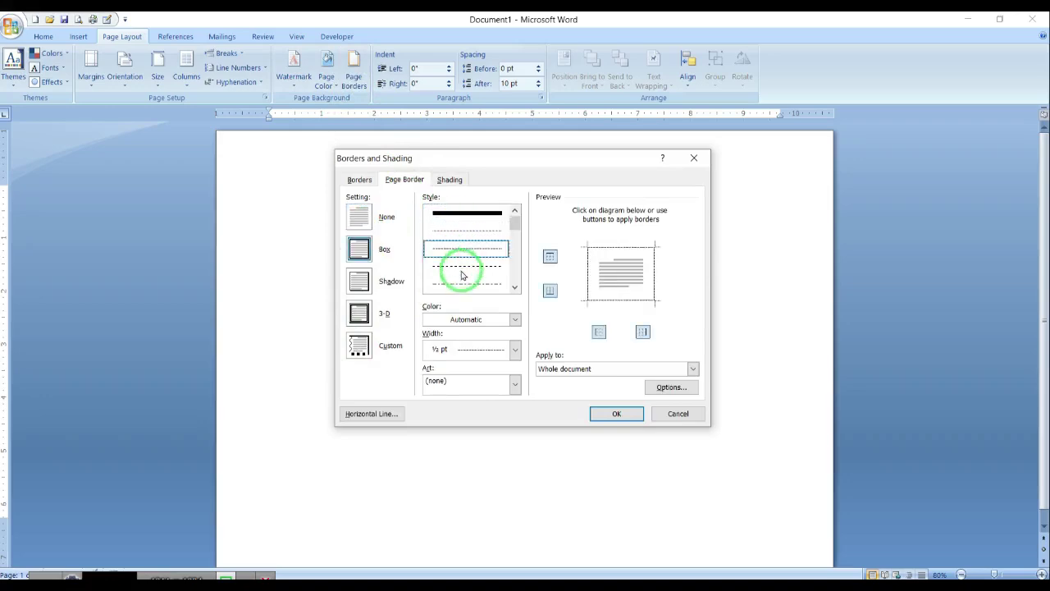
click(466, 351)
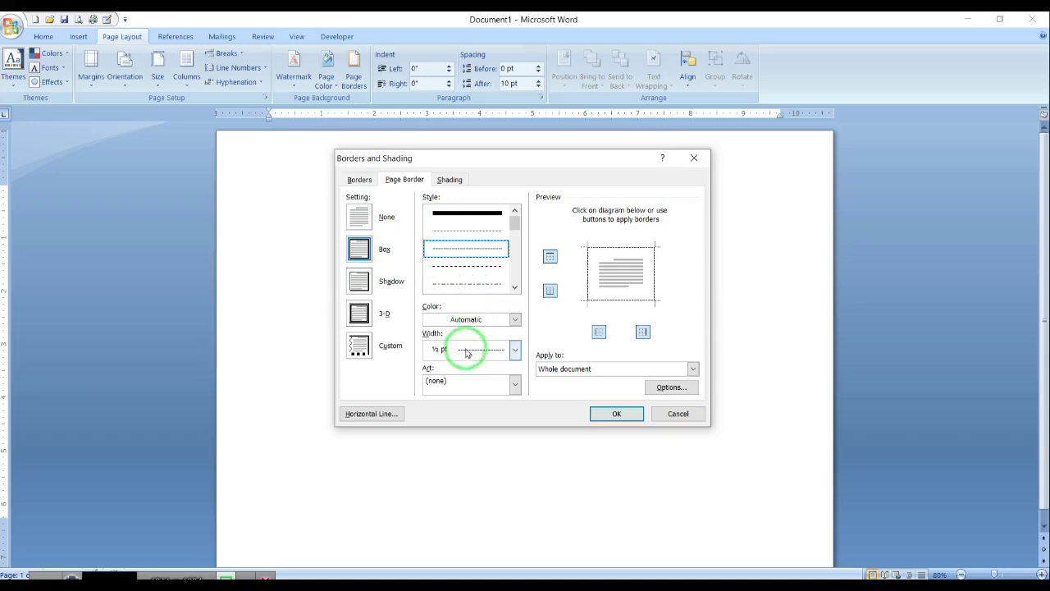
click(467, 319)
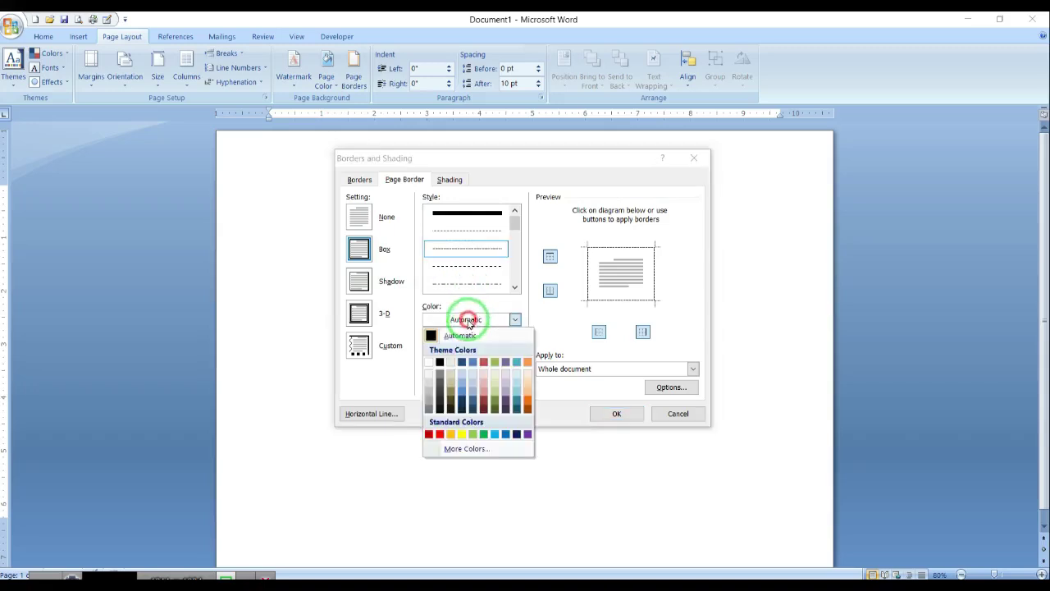
click(439, 435)
click(358, 284)
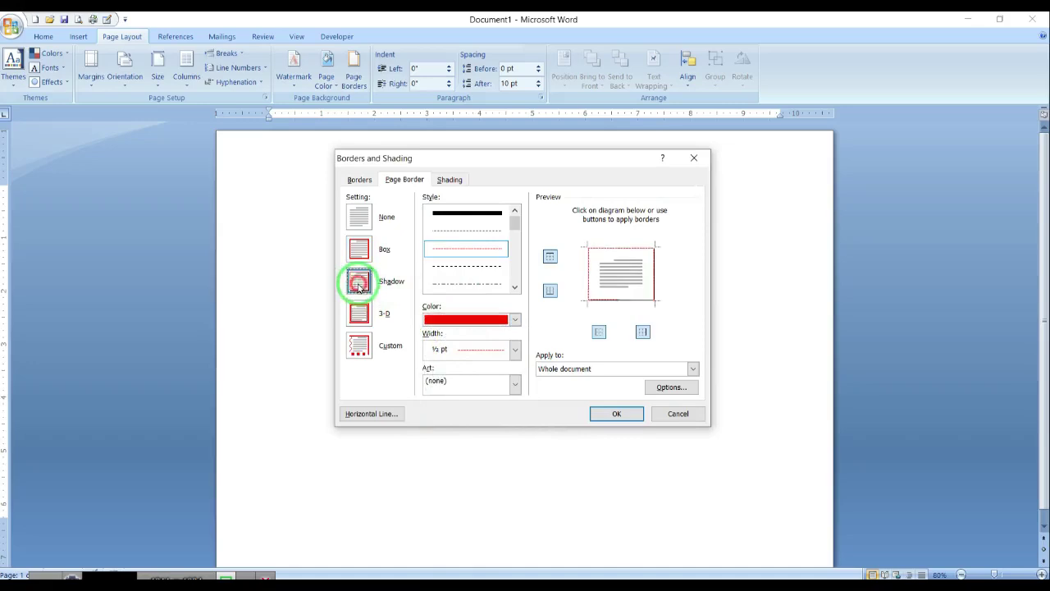
click(481, 348)
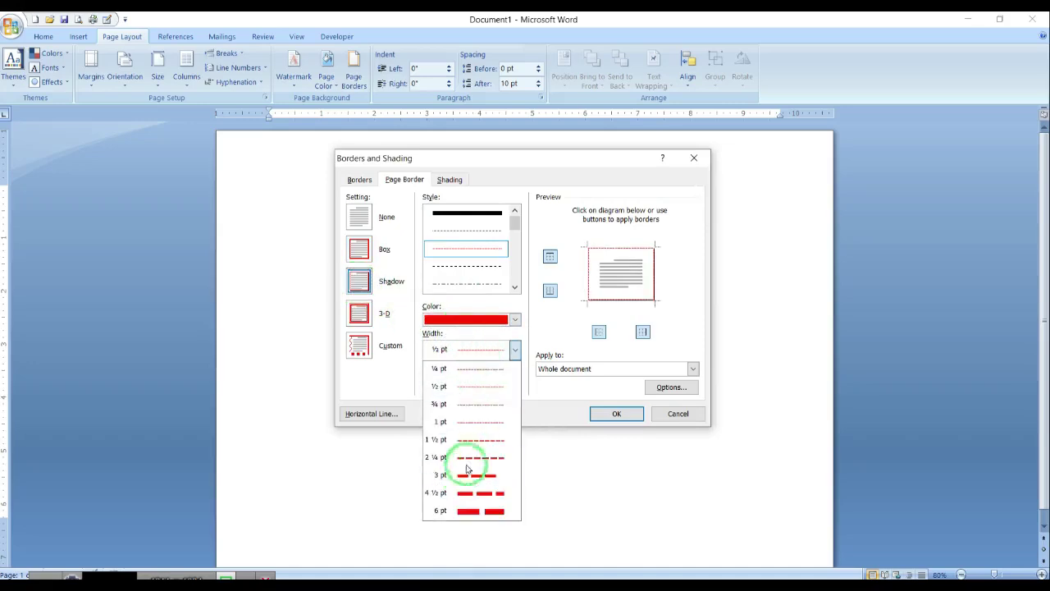
click(467, 458)
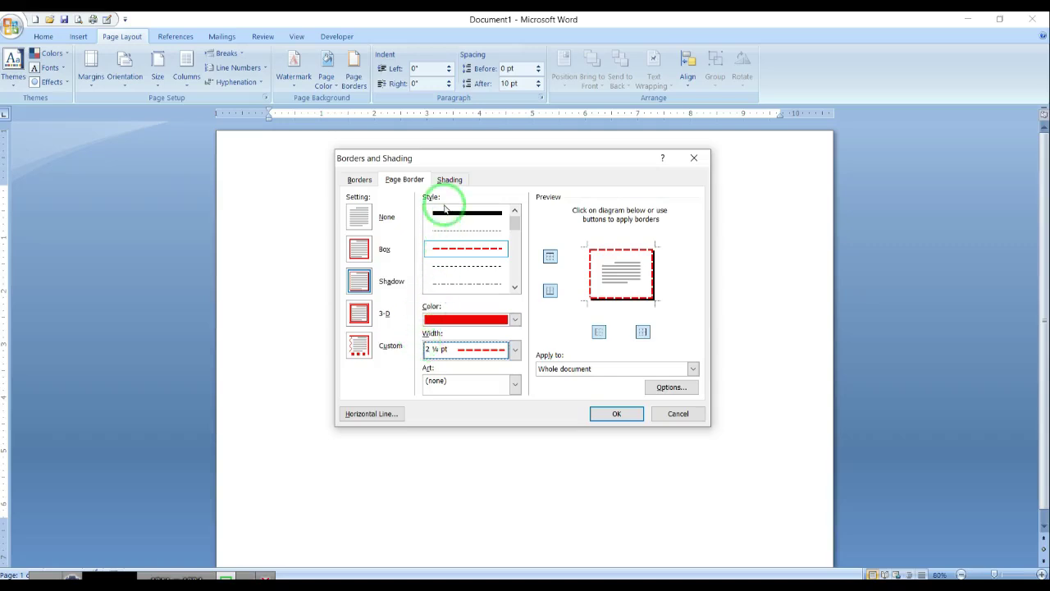
click(608, 412)
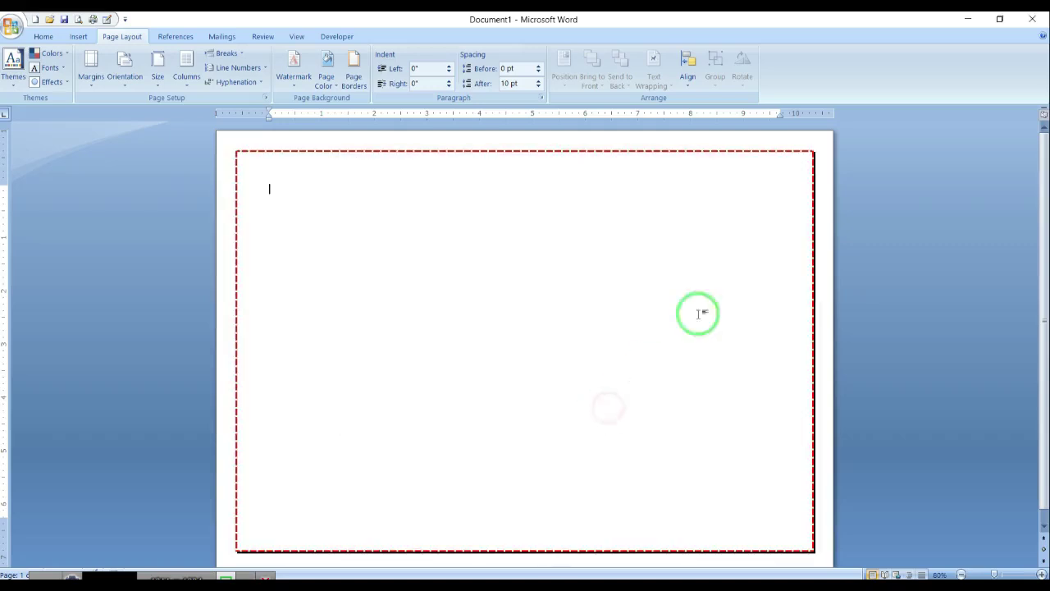
Remove the red dashed page border by setting it to None for the whole document
click(355, 80)
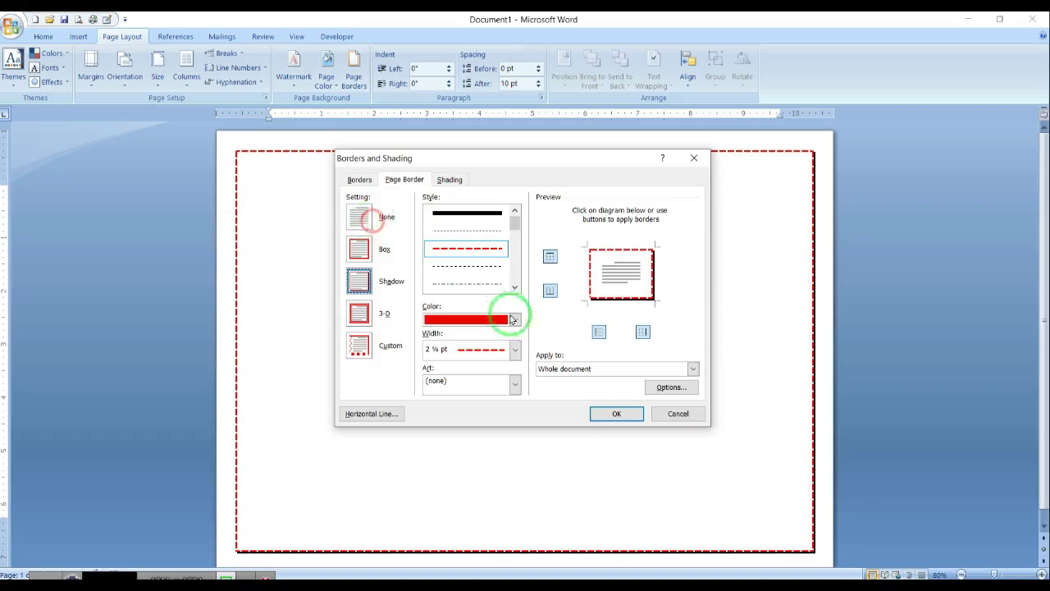
click(358, 218)
click(616, 414)
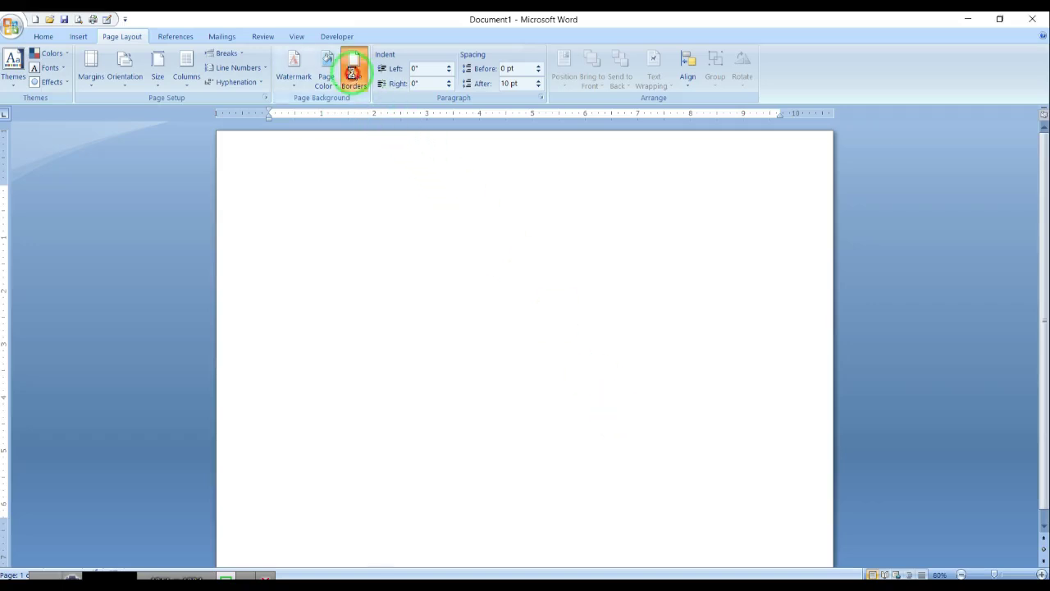
Apply a Box page border with the ice cream cone art to the whole document
click(353, 78)
scroll(503, 287, down, 3)
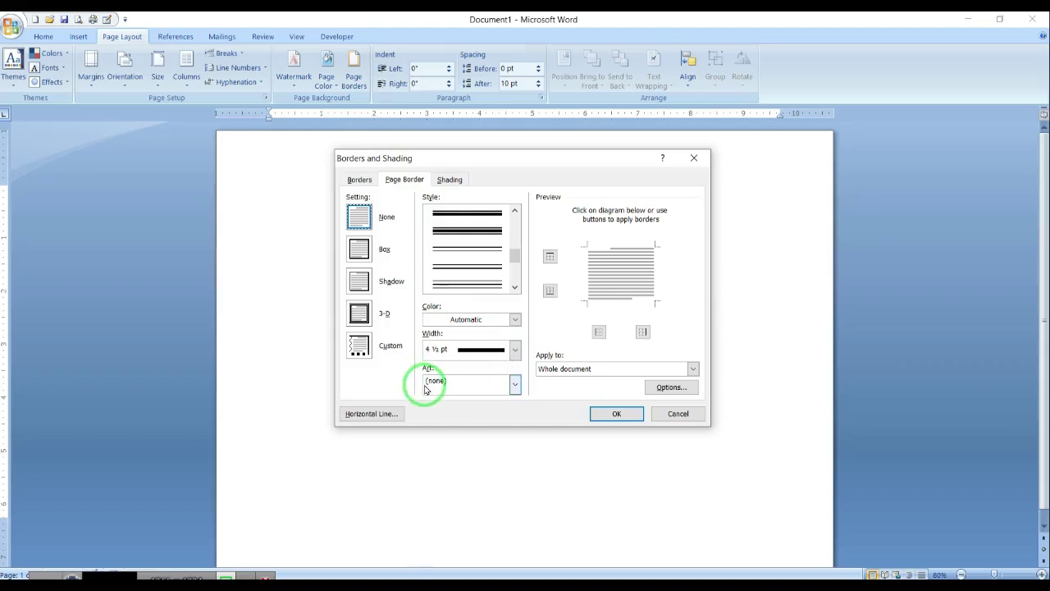
click(472, 384)
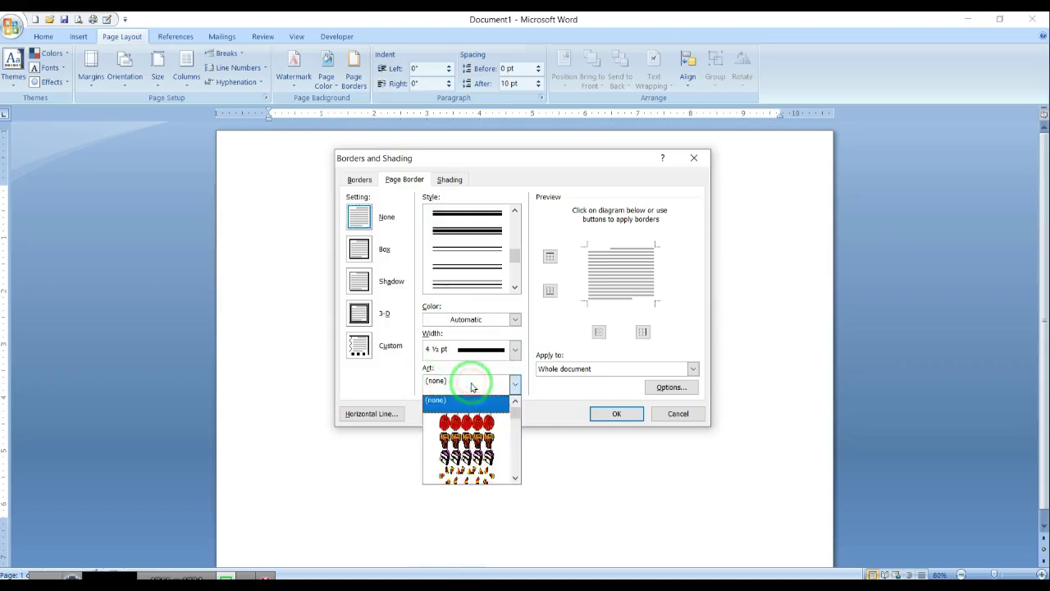
click(360, 251)
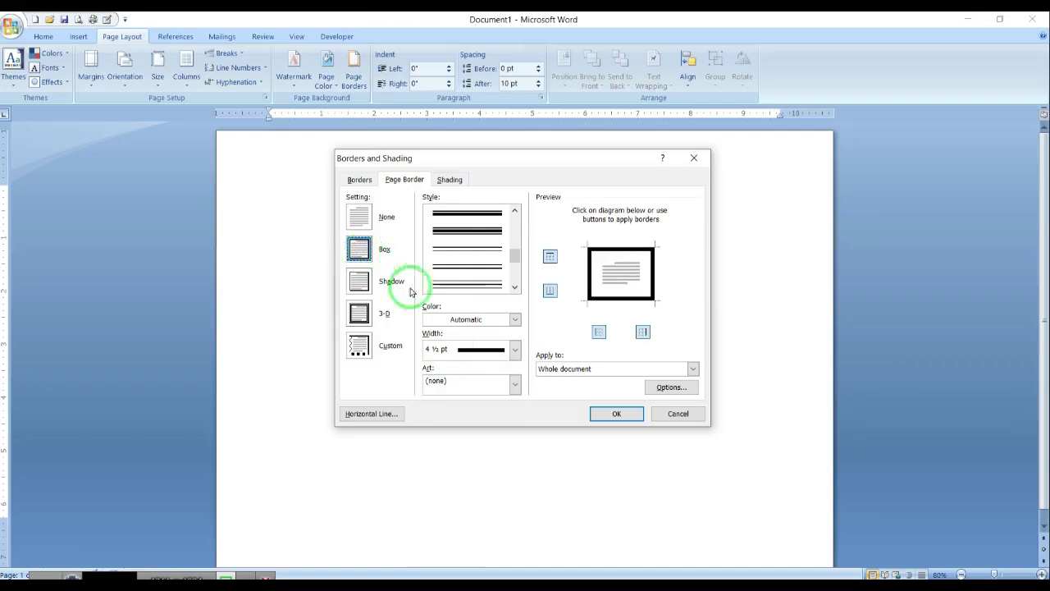
click(462, 382)
scroll(465, 448, down, 3)
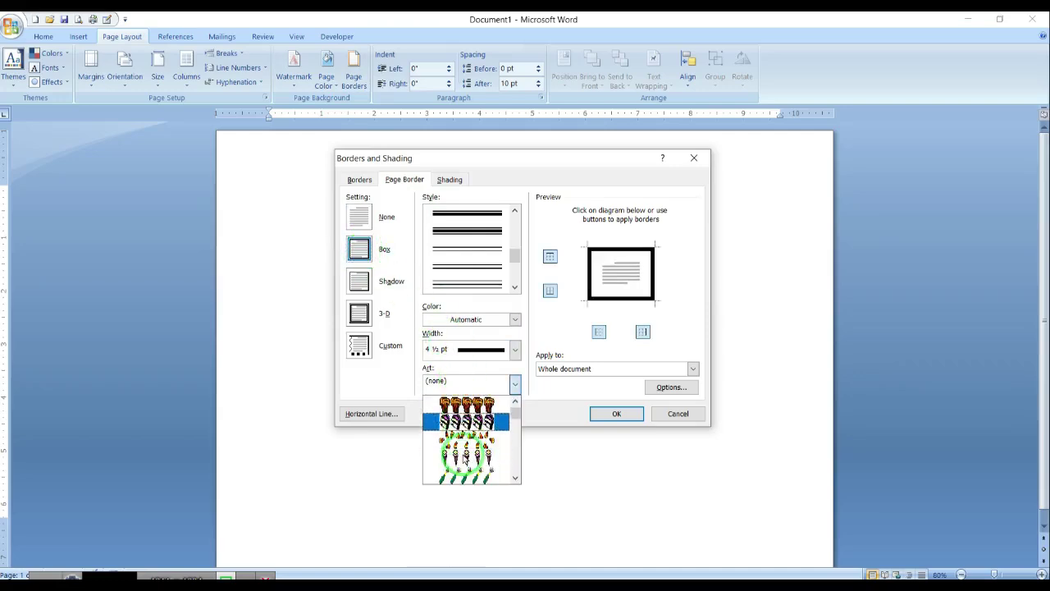
click(465, 454)
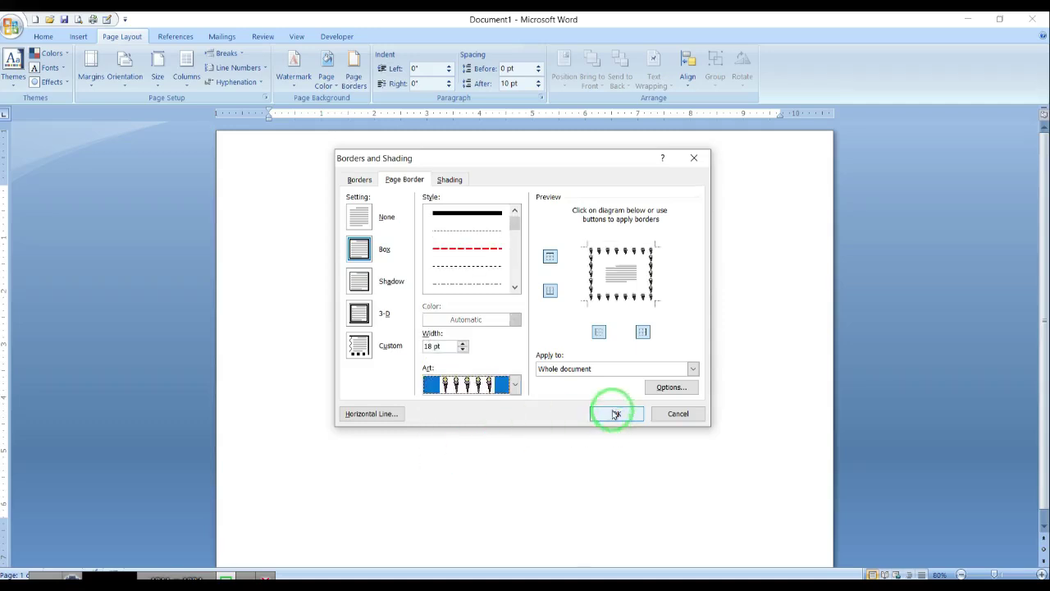
click(616, 414)
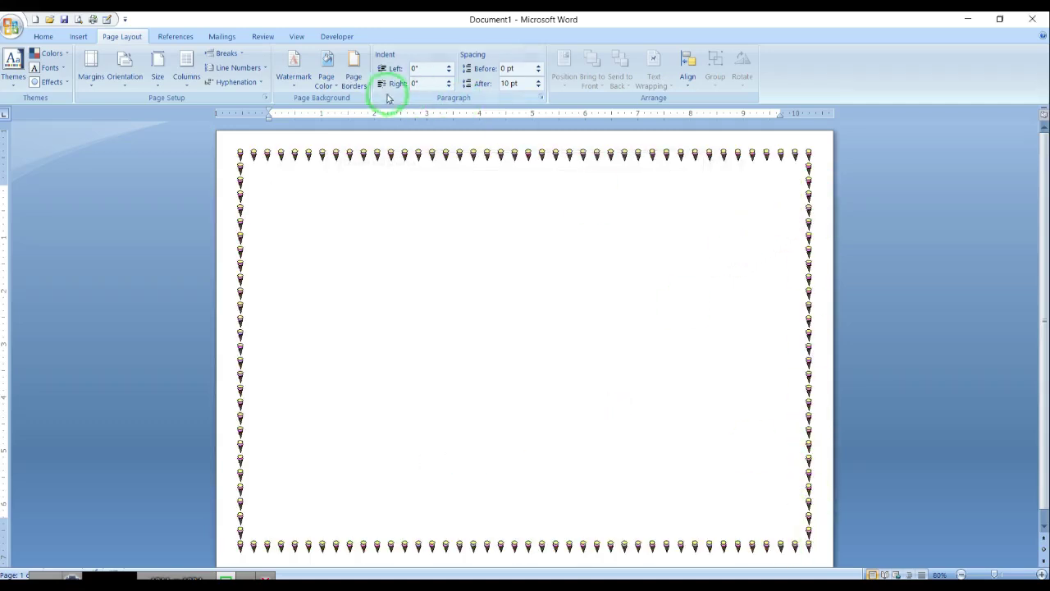
Change the whole document's page border art to the round clock design
click(354, 75)
click(467, 382)
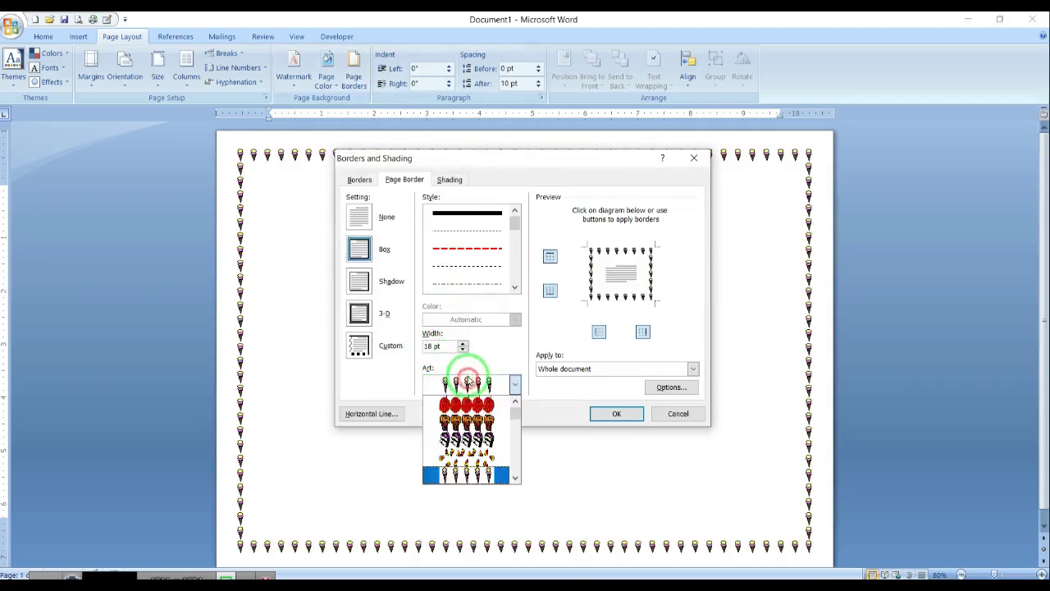
scroll(466, 440, down, 10)
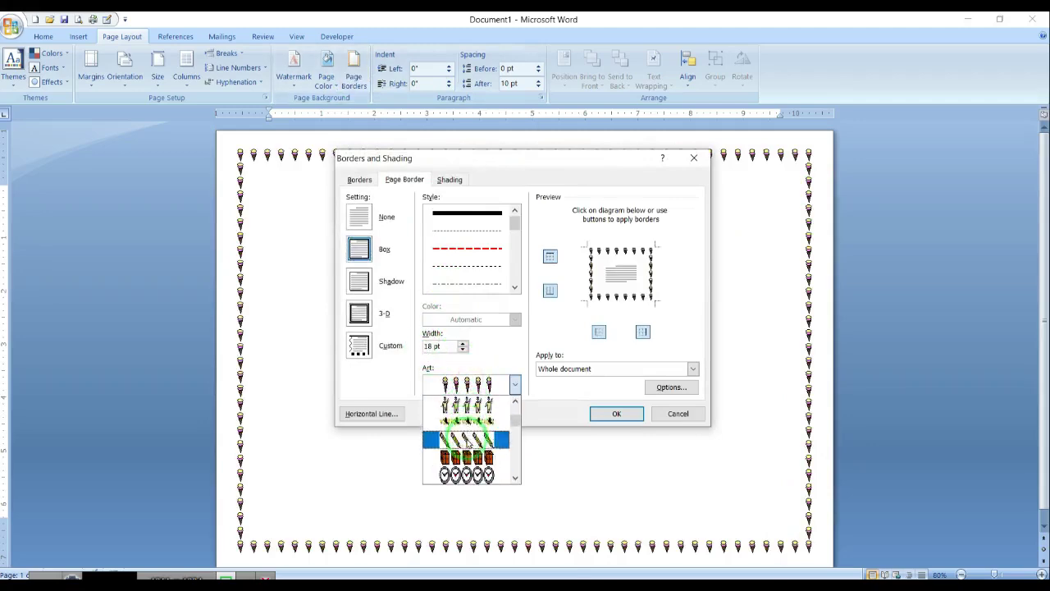
scroll(467, 441, down, 1)
click(467, 453)
click(622, 414)
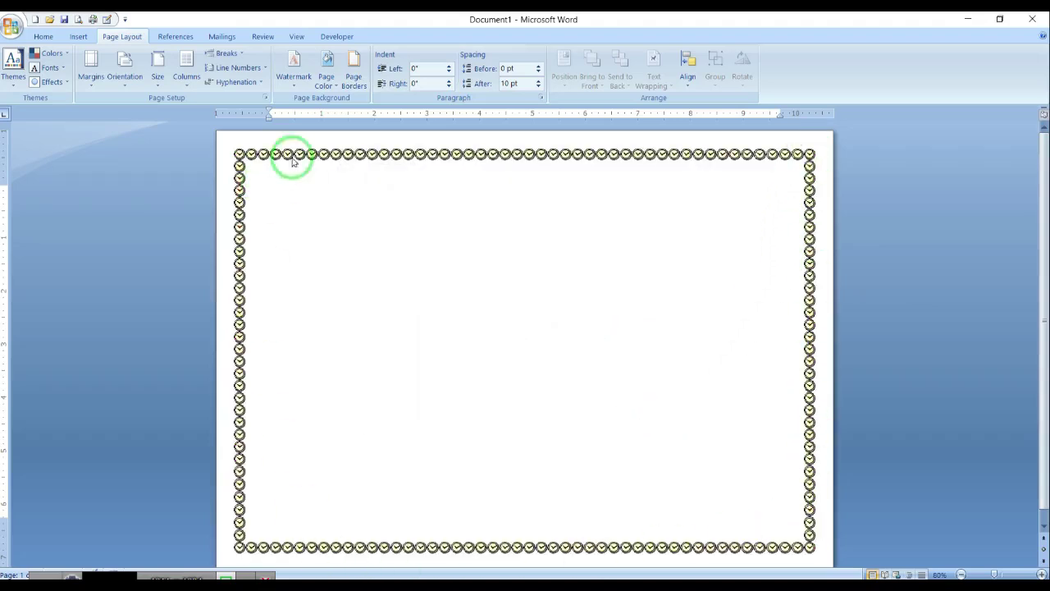
Change the page border art to the black design with white floral side bands and thin horizontal lines
click(354, 75)
click(451, 382)
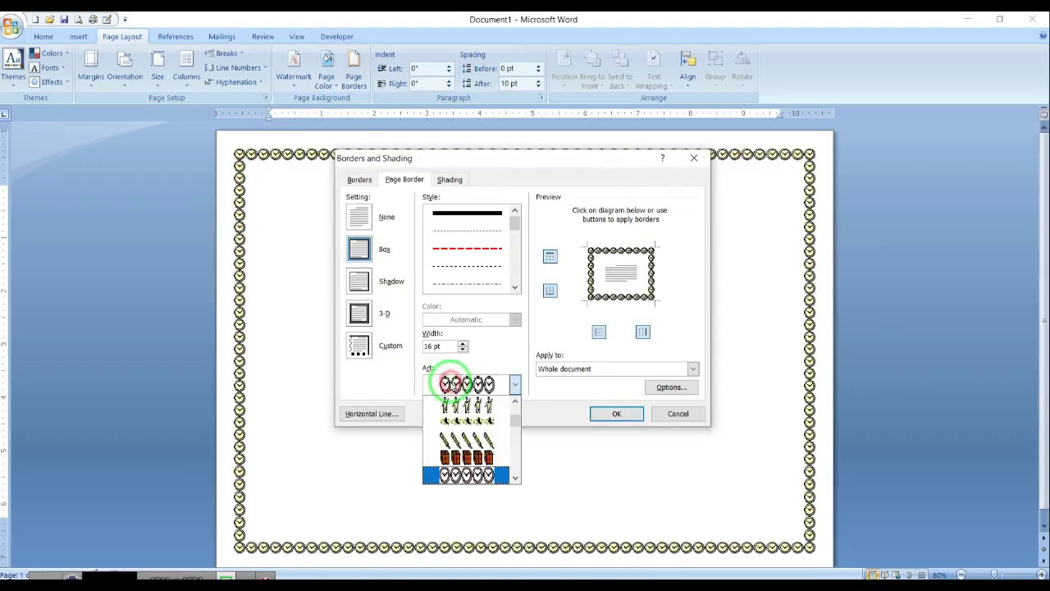
scroll(451, 447, down, 5)
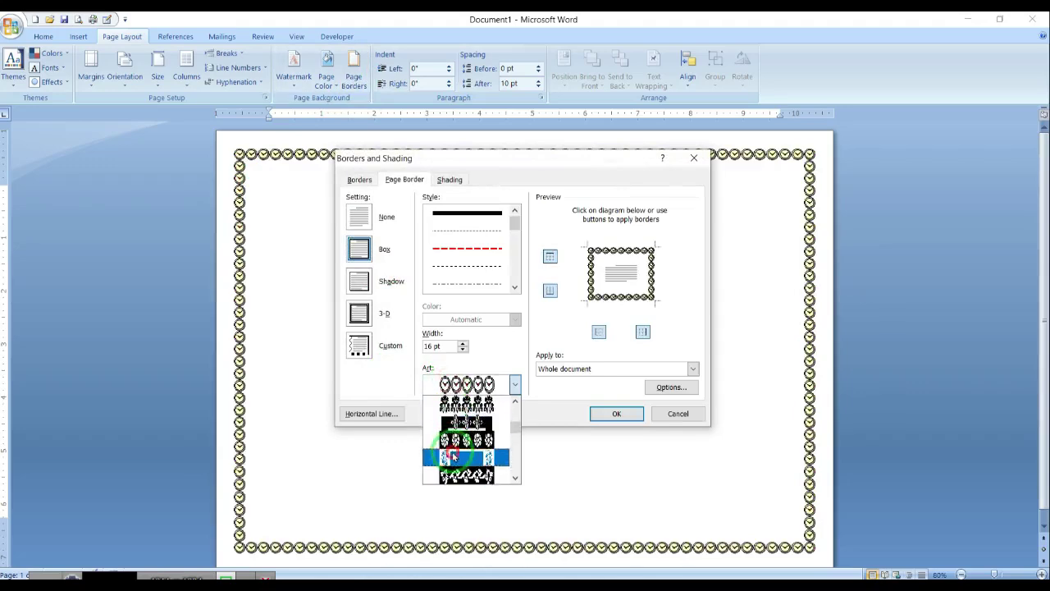
click(452, 456)
click(617, 413)
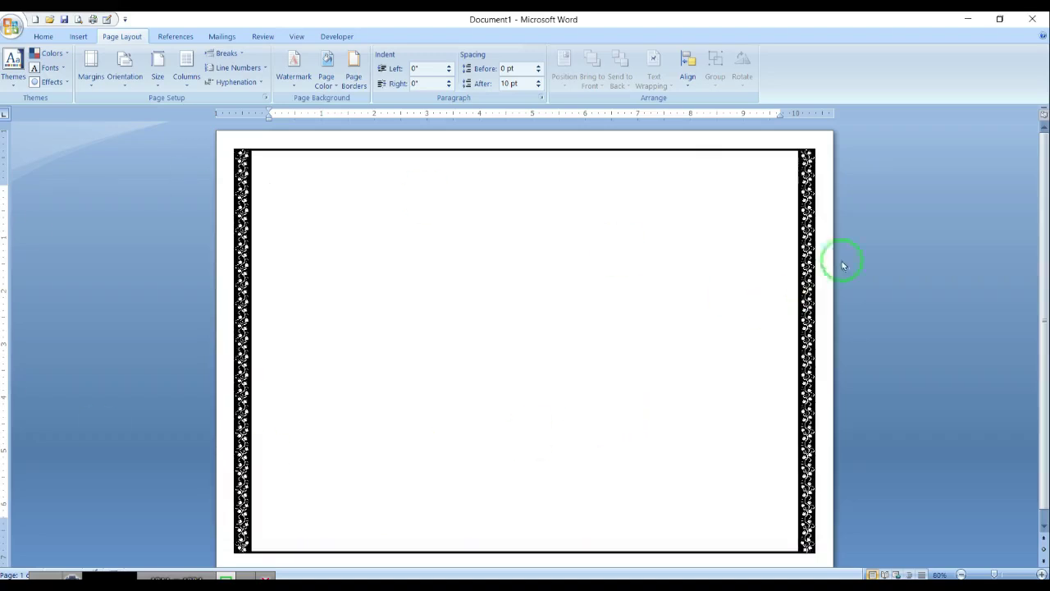
Change the page border art to the row of black asterisk-like flowers for the whole document
click(353, 74)
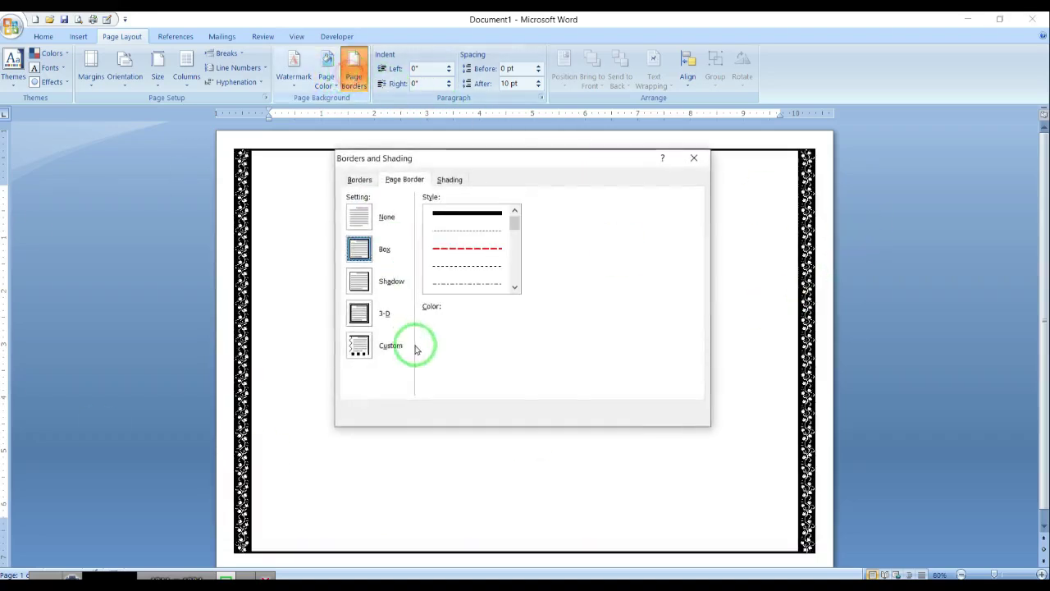
click(470, 390)
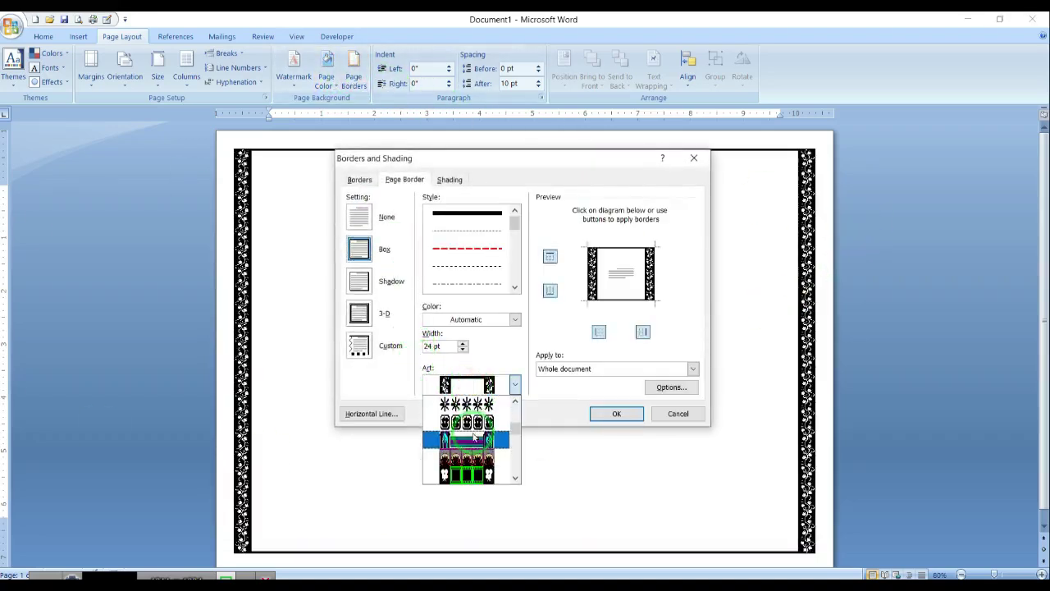
click(467, 404)
click(617, 413)
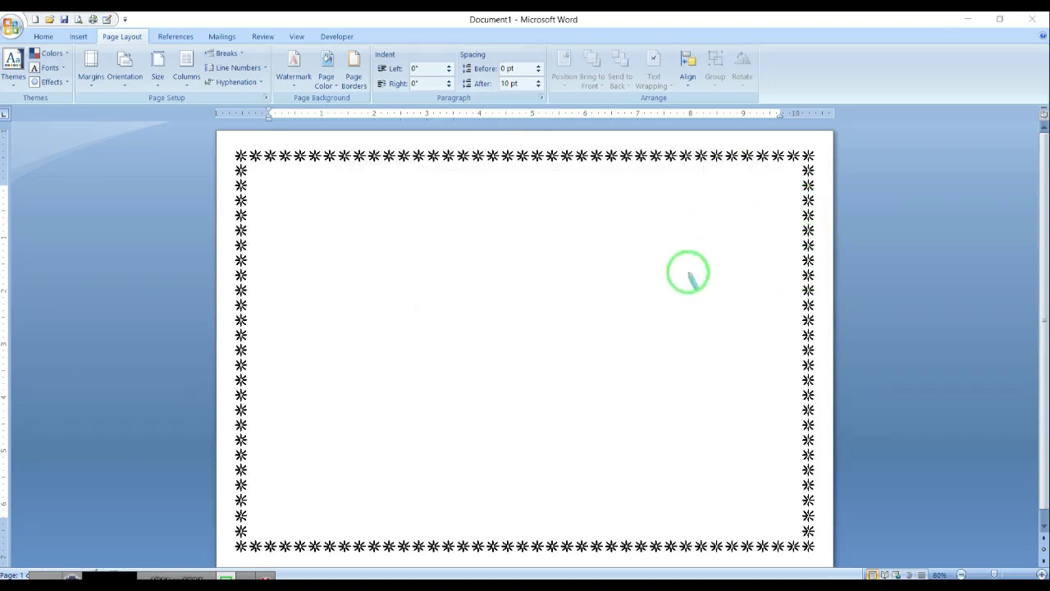
mouse_move(687, 273)
mouse_down()
mouse_move(783, 145)
mouse_move(309, 159)
mouse_move(462, 169)
mouse_move(806, 156)
mouse_up()
right_click(806, 158)
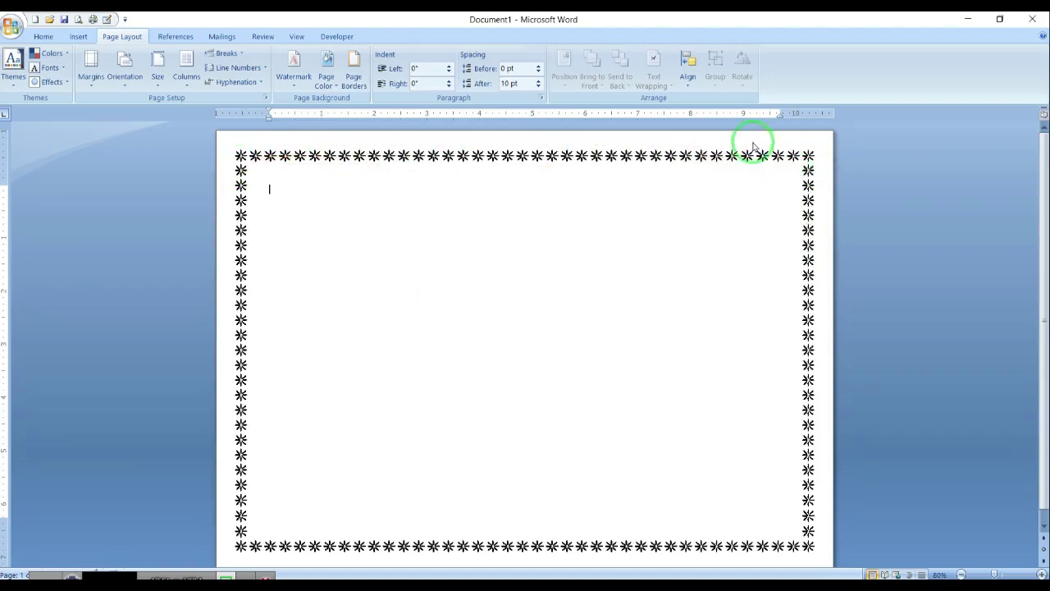
Recolour the asterisk-like flower page border with the standard red colour
click(357, 86)
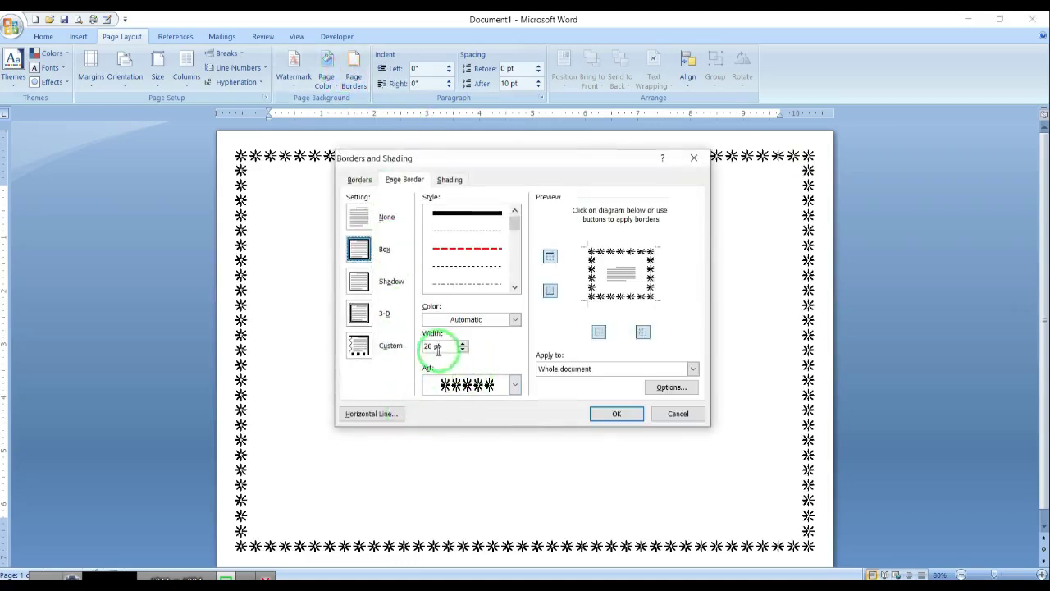
click(464, 319)
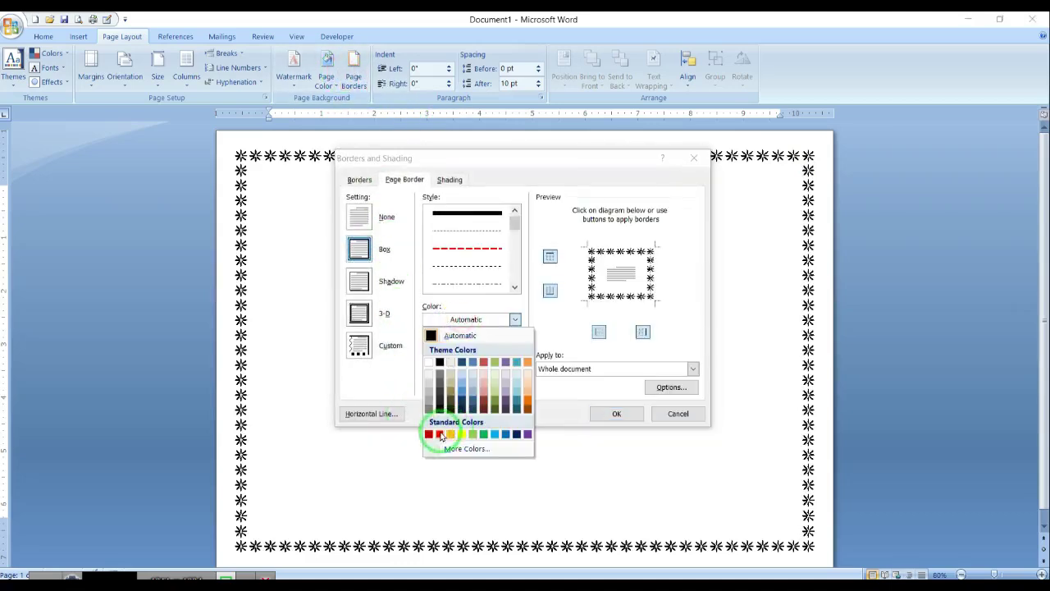
click(441, 434)
click(616, 413)
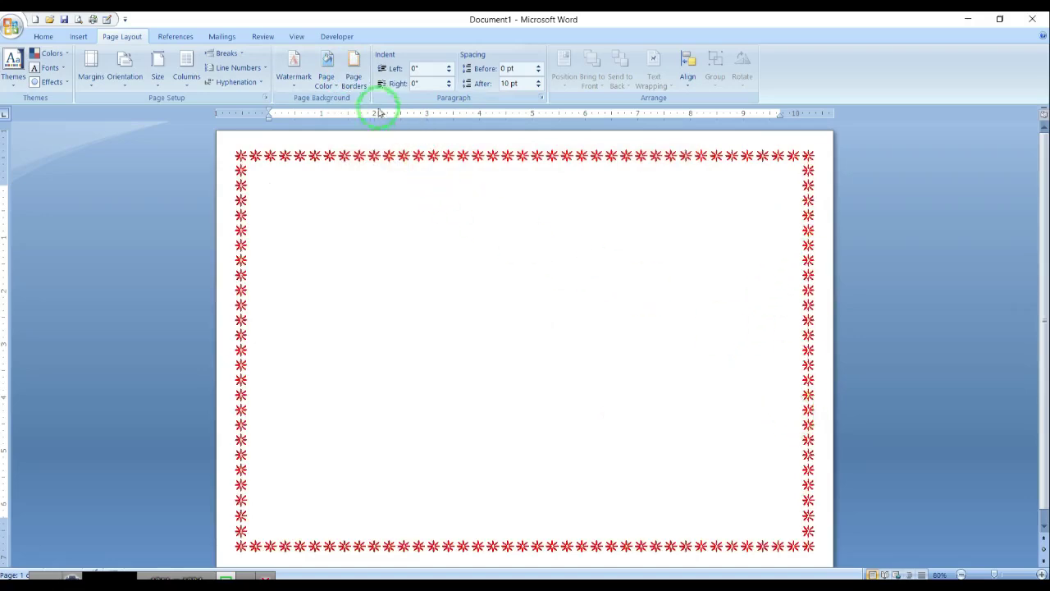
Change the red page border's art to the solid band with a white leafy vine
click(355, 79)
click(457, 386)
scroll(465, 439, down, 5)
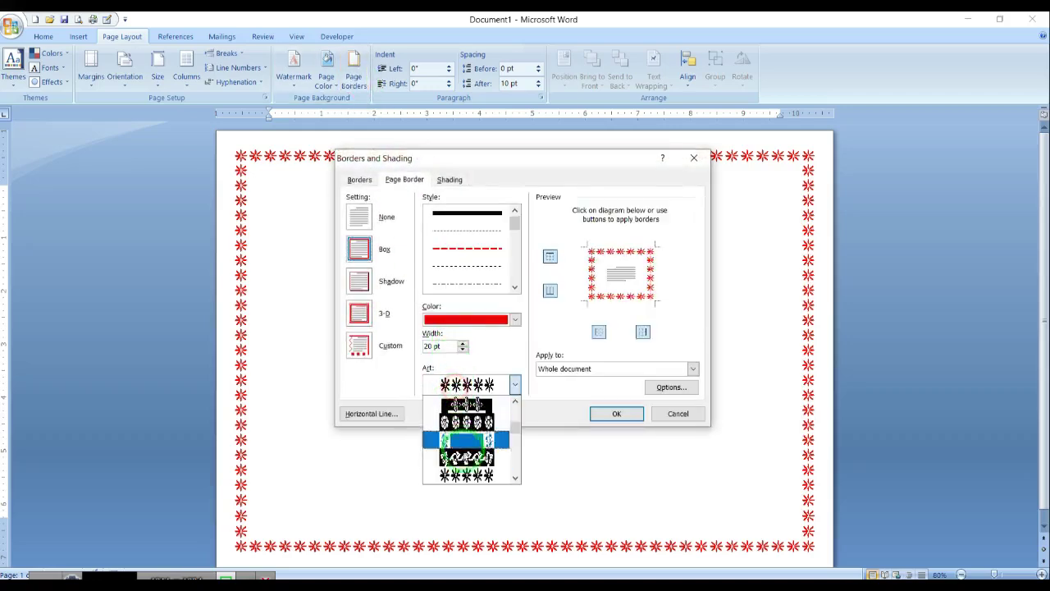
click(469, 443)
click(610, 414)
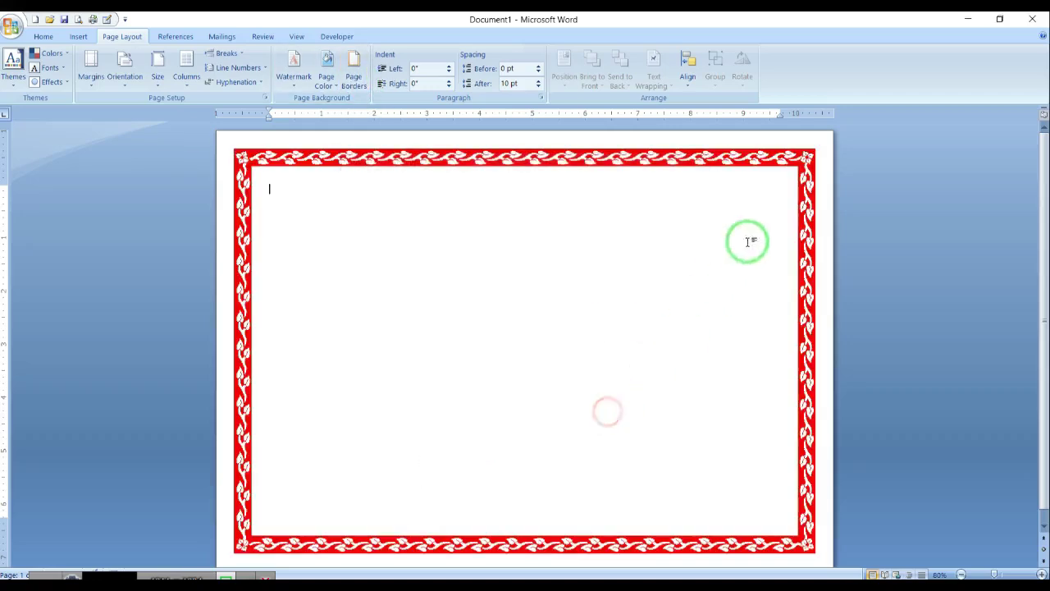
Change the red page border's art to the solid band with repeating white round flowers
click(328, 70)
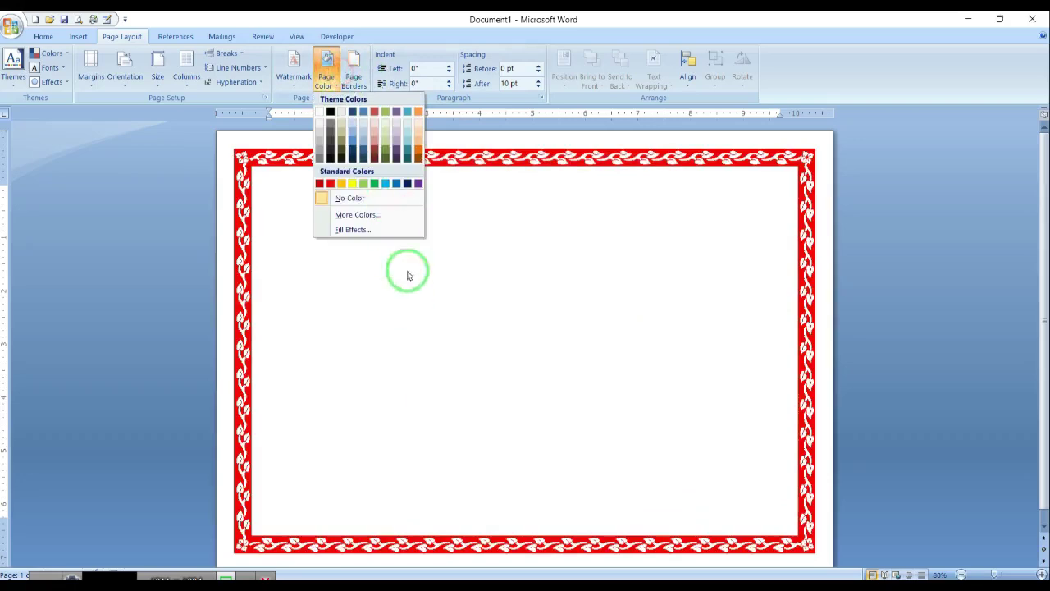
click(354, 71)
click(467, 385)
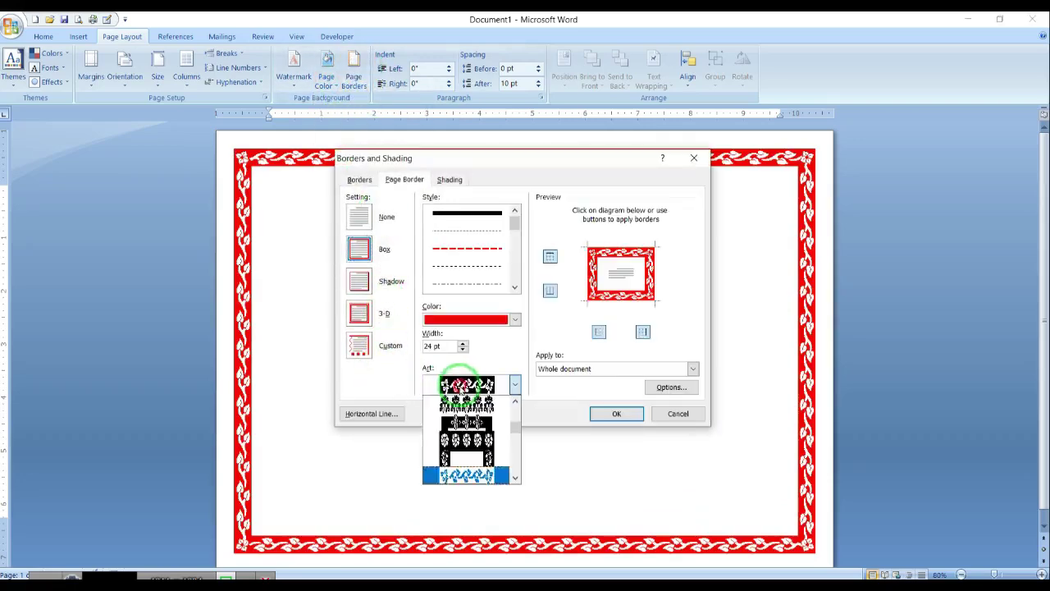
click(479, 441)
click(616, 414)
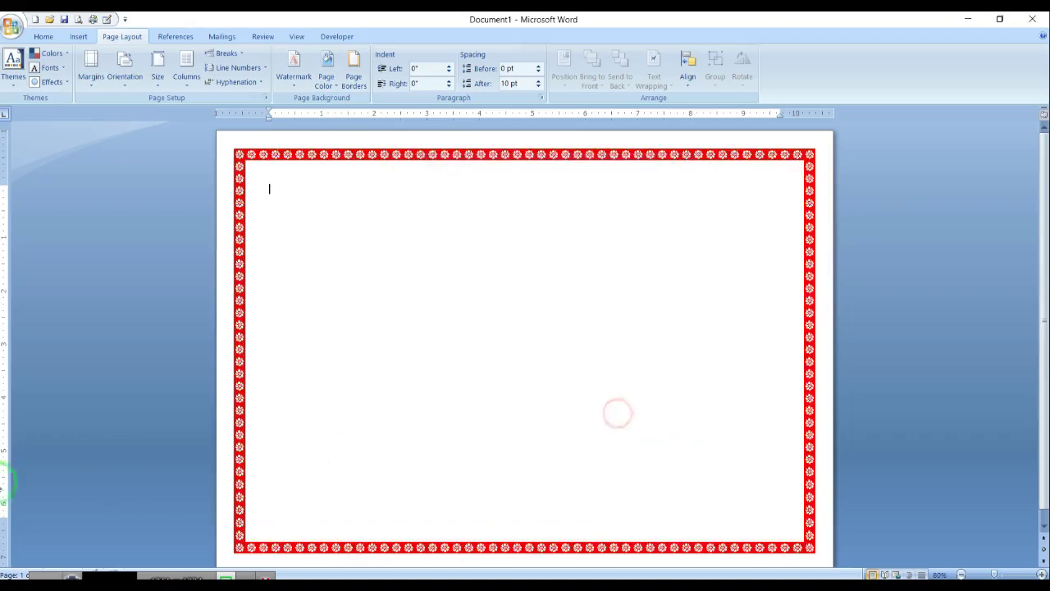
Change the red page border's art to the interlaced woven band for the whole document
click(354, 72)
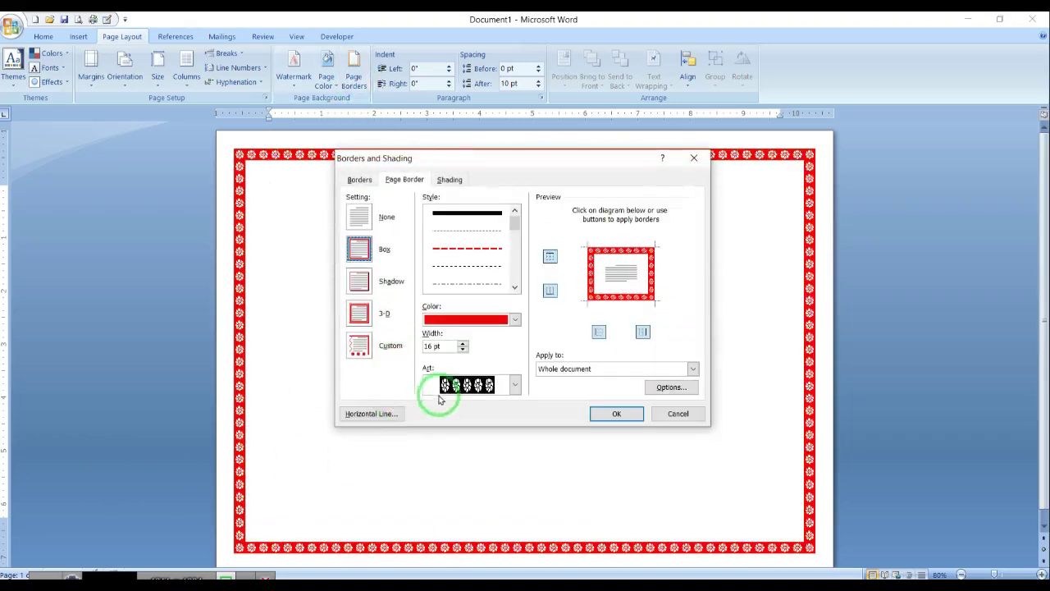
click(456, 383)
scroll(467, 435, down, 10)
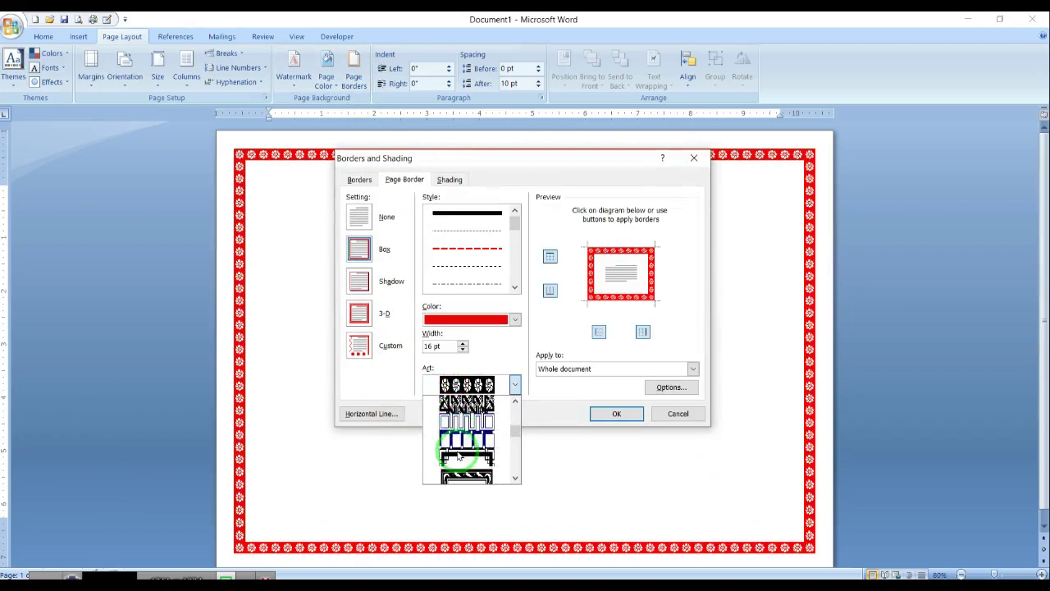
click(467, 402)
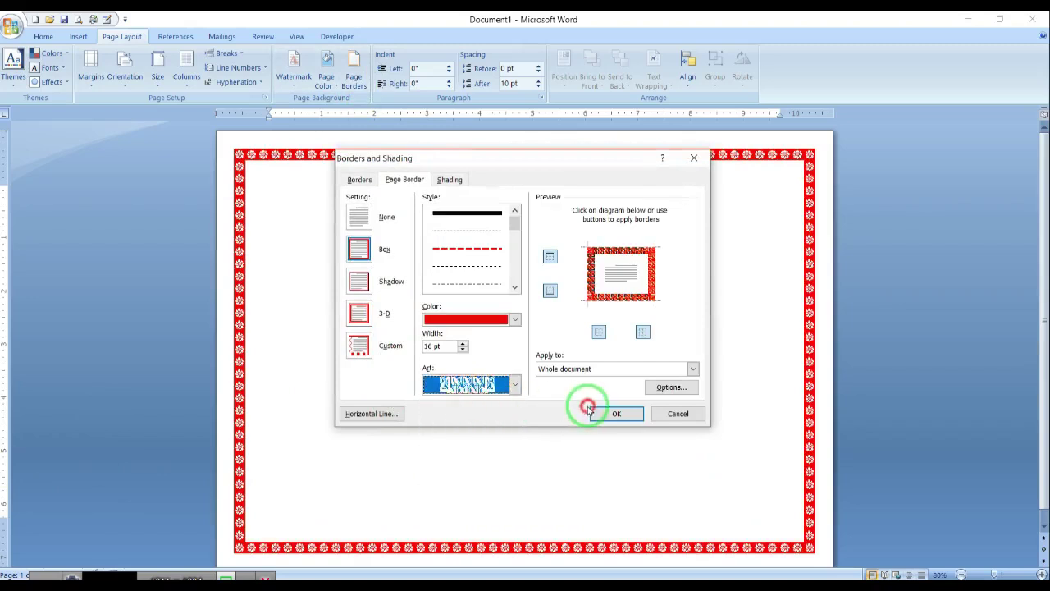
click(597, 412)
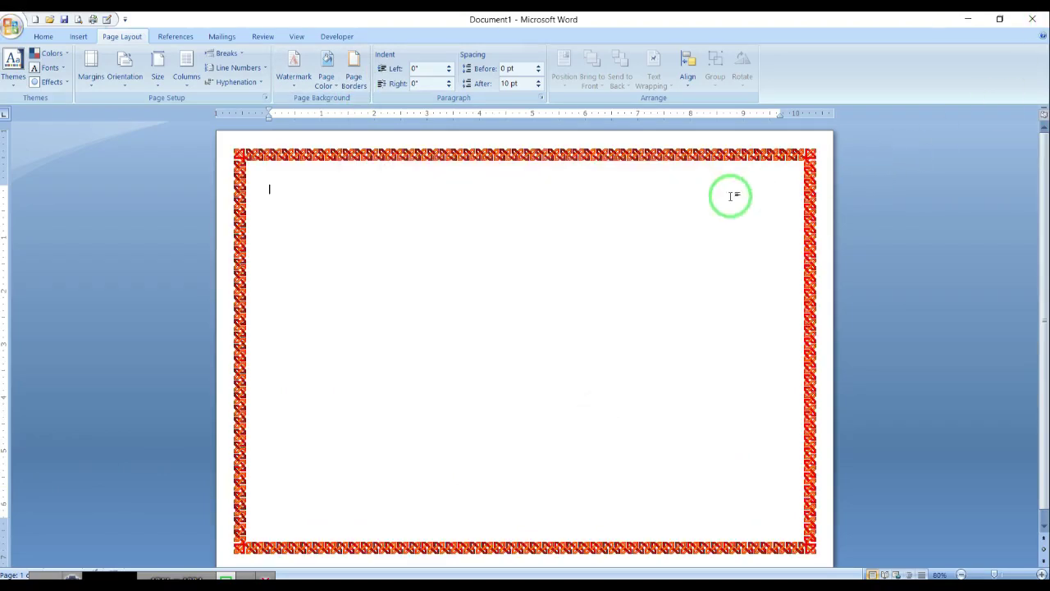
Inspect the woven page border at 120% and 50% zoom, and open the page border settings
ctrl+scroll(910, 312, up, 11)
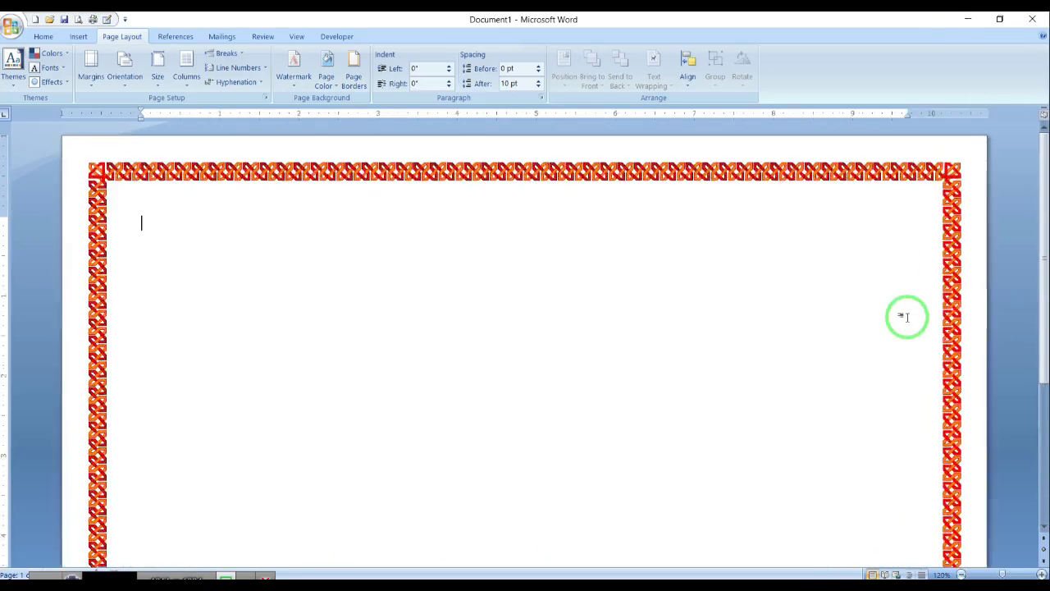
ctrl+scroll(908, 318, down, 14)
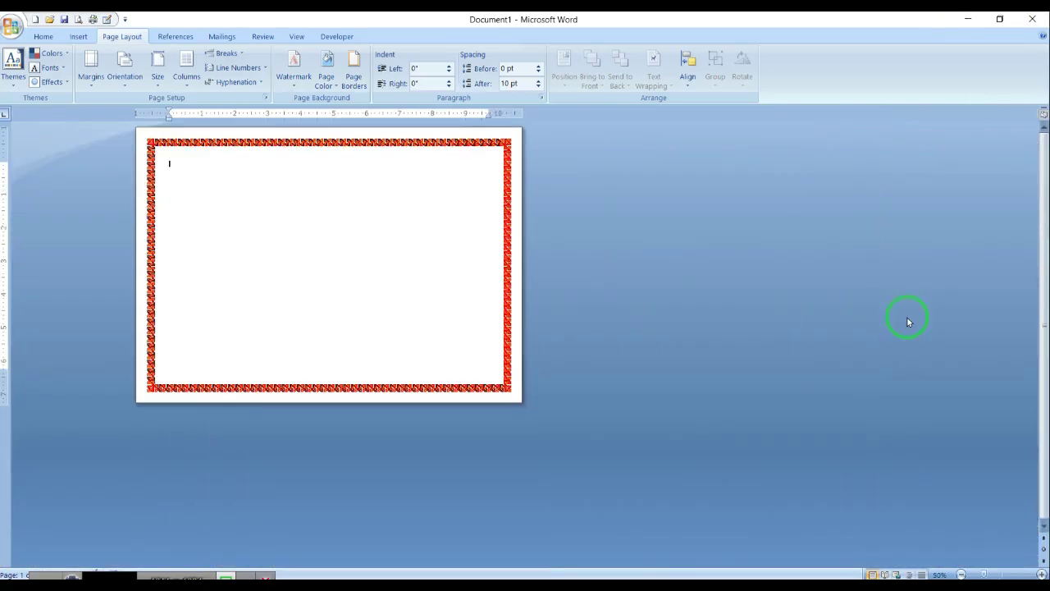
click(354, 79)
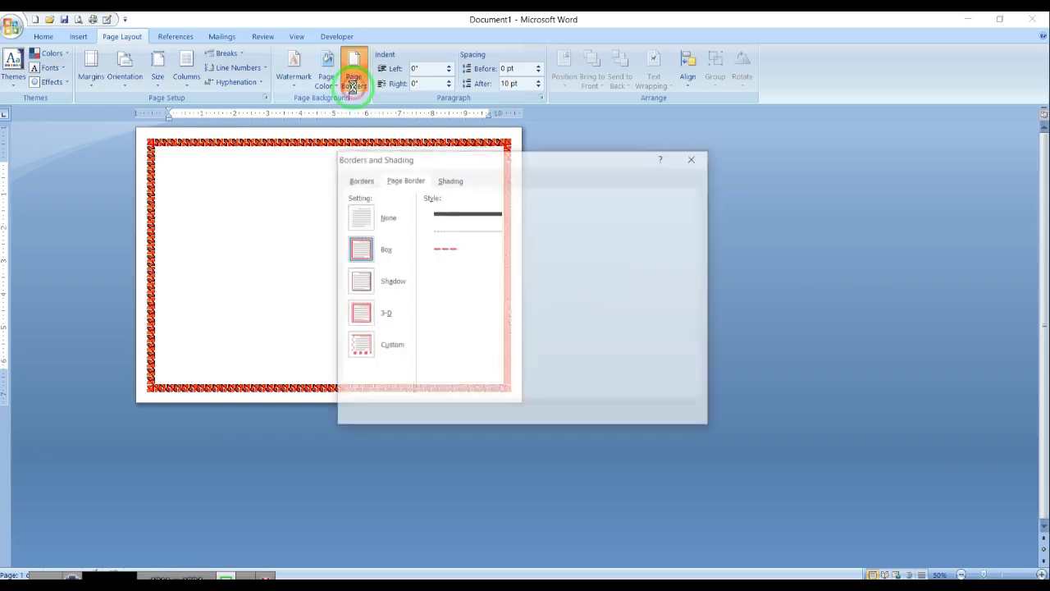
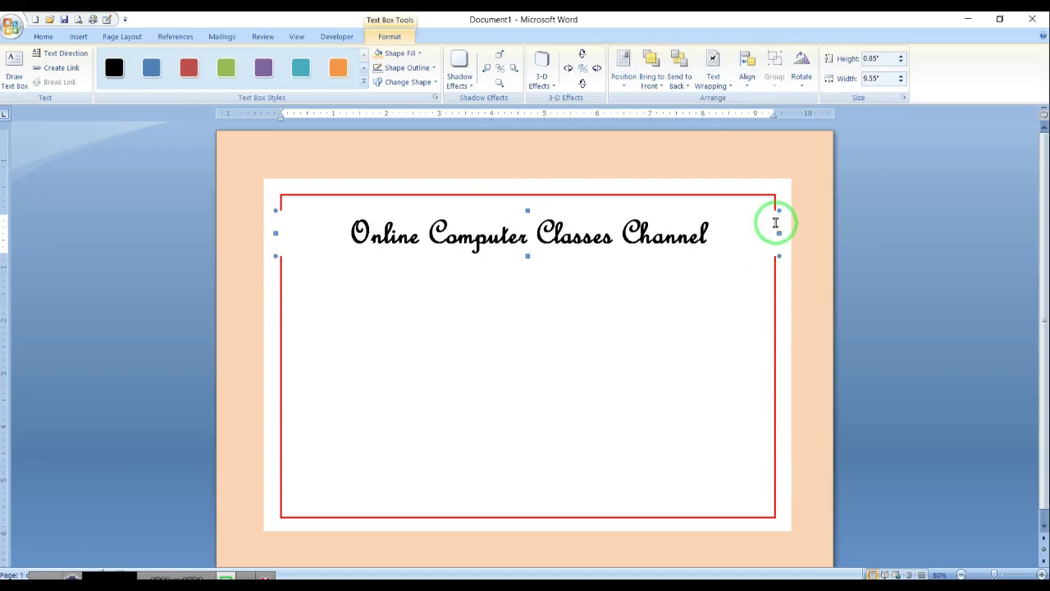
Narrow the "Online Computer Classes Channel" text box from both sides to 8.58" so it clears the red frame, and deselect it
drag(277, 232, 296, 232)
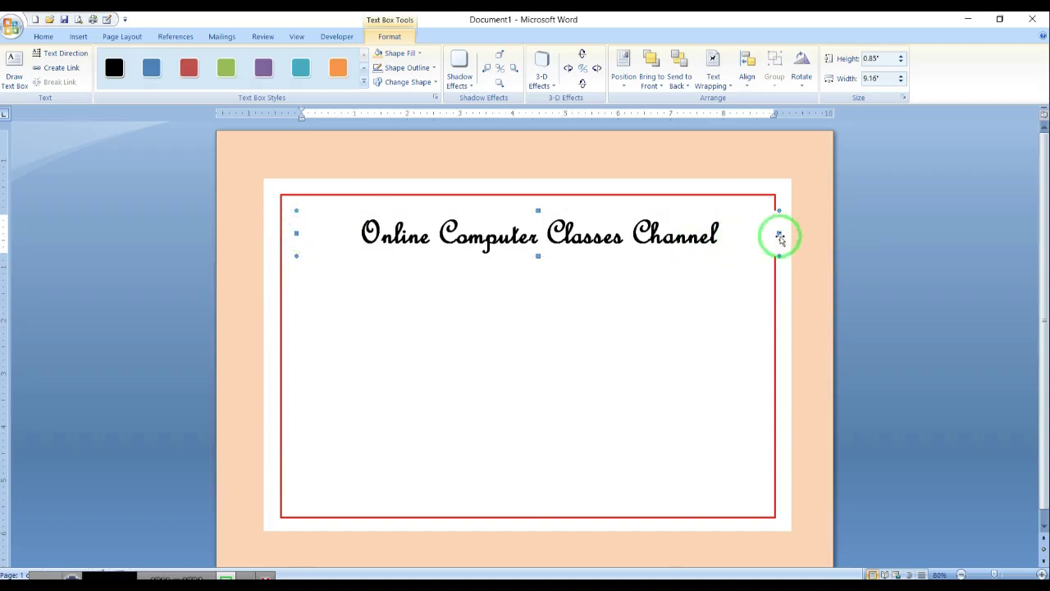
drag(778, 231, 748, 237)
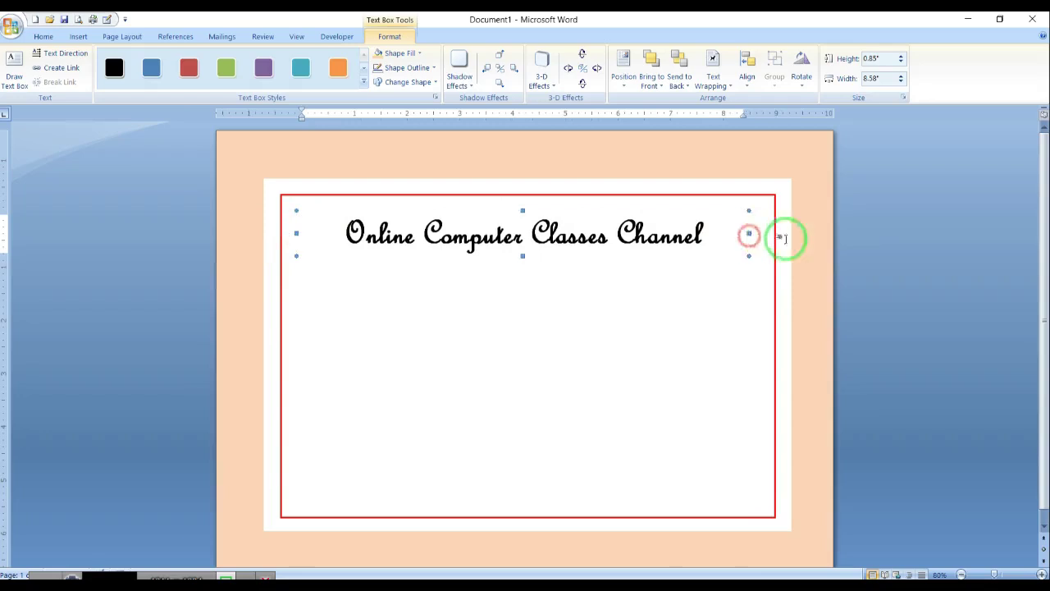
click(925, 241)
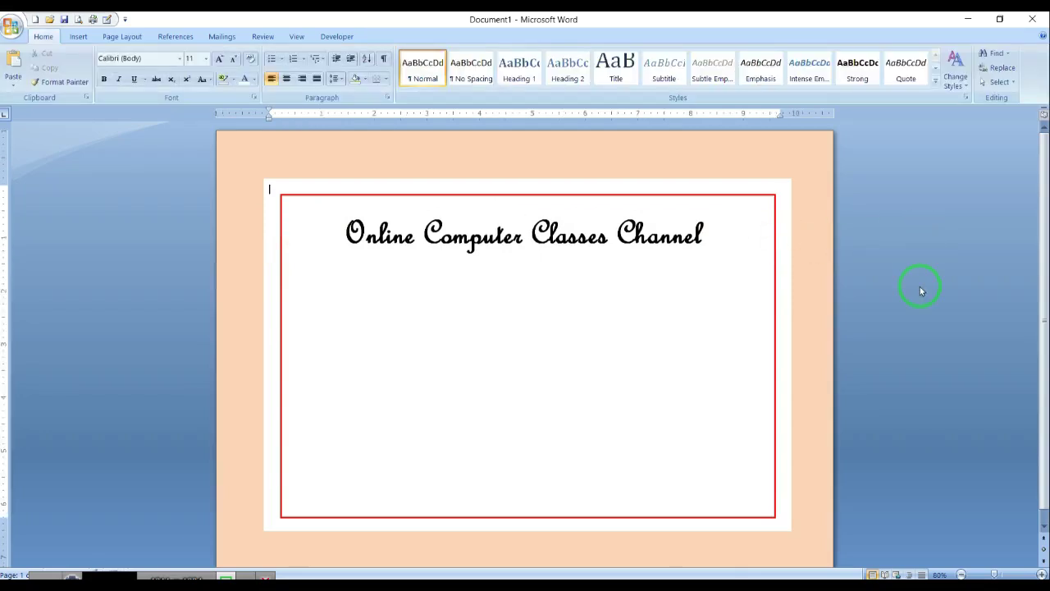
scroll(893, 304, down, 1)
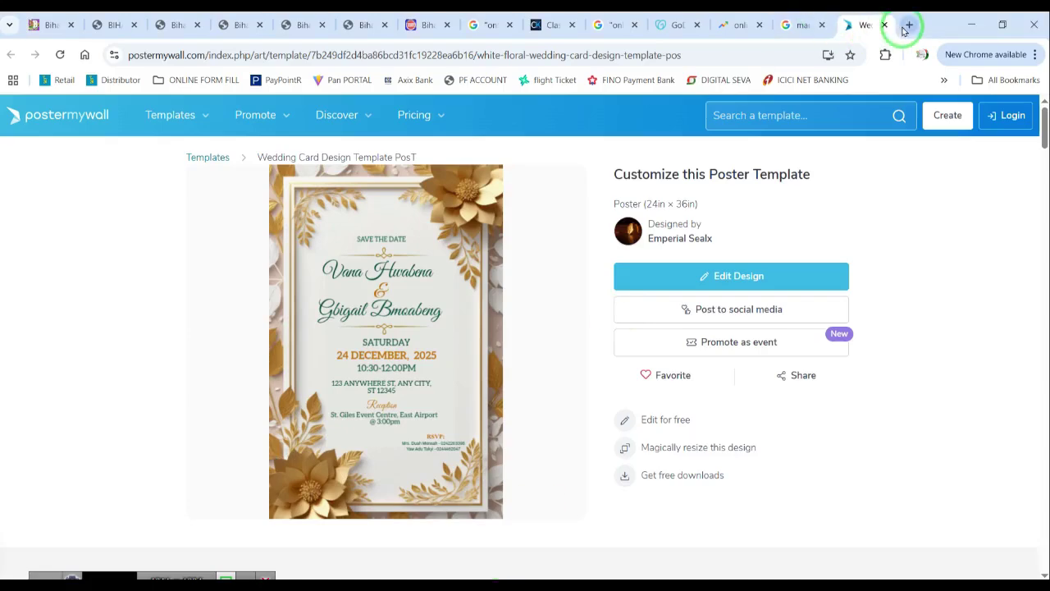
Search Google in a new Chrome tab for "png flower design" and preview the first Freepik flower image
click(906, 27)
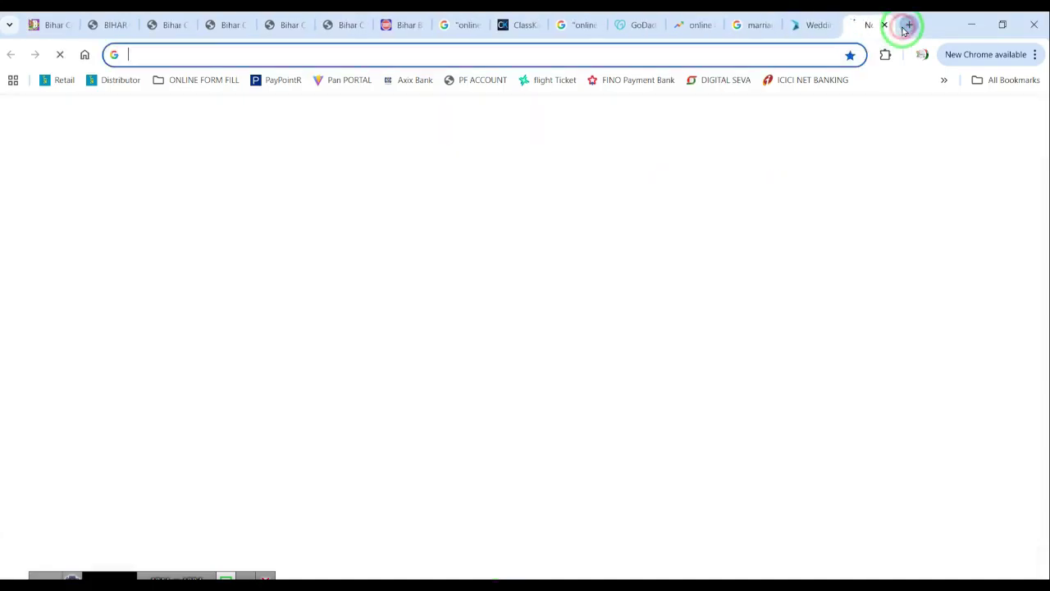
text(png flo)
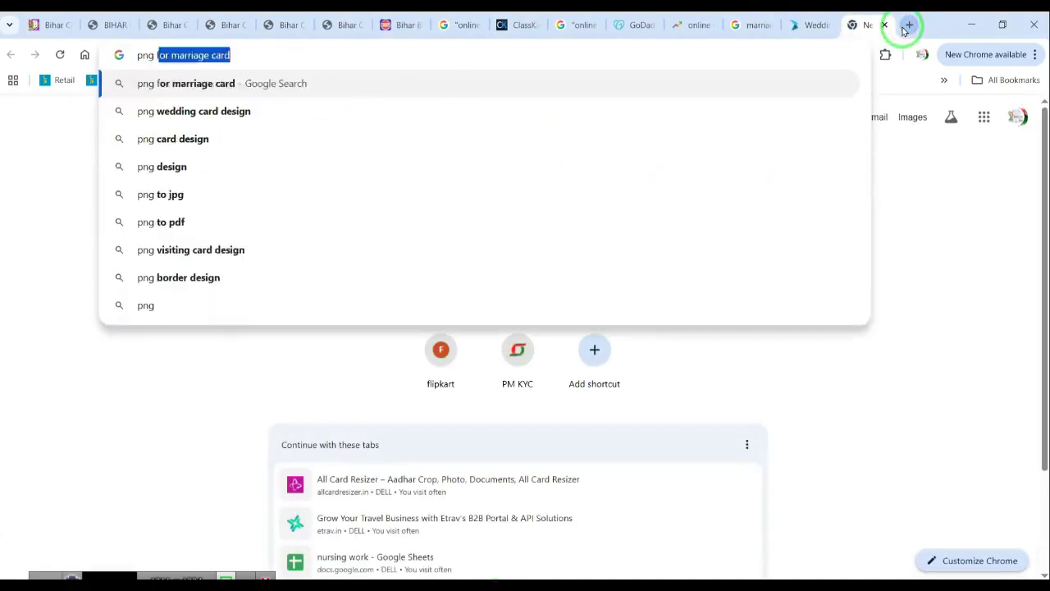
text(w)
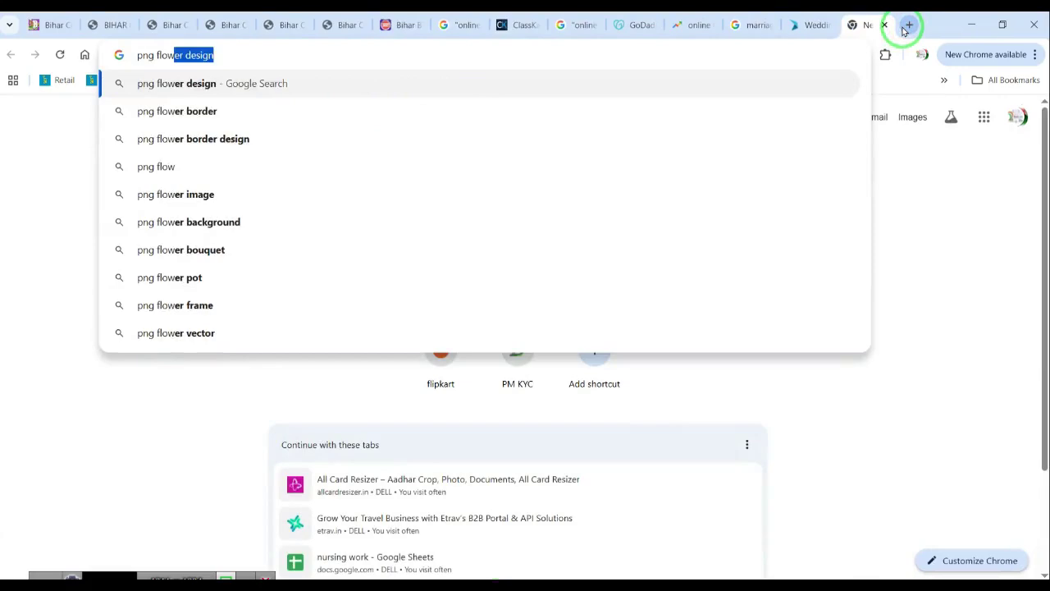
key(Return)
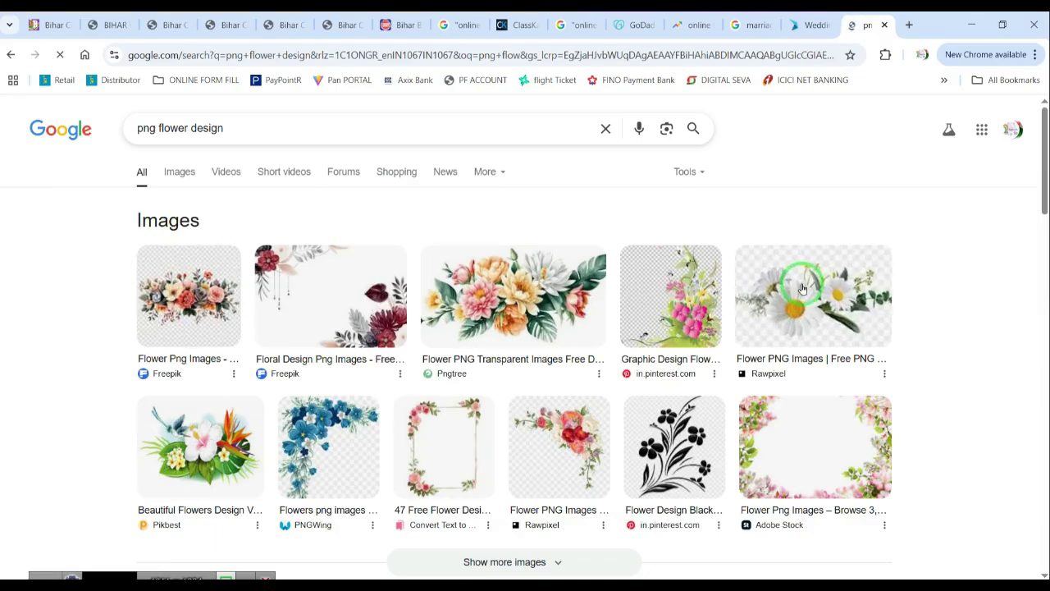
click(188, 296)
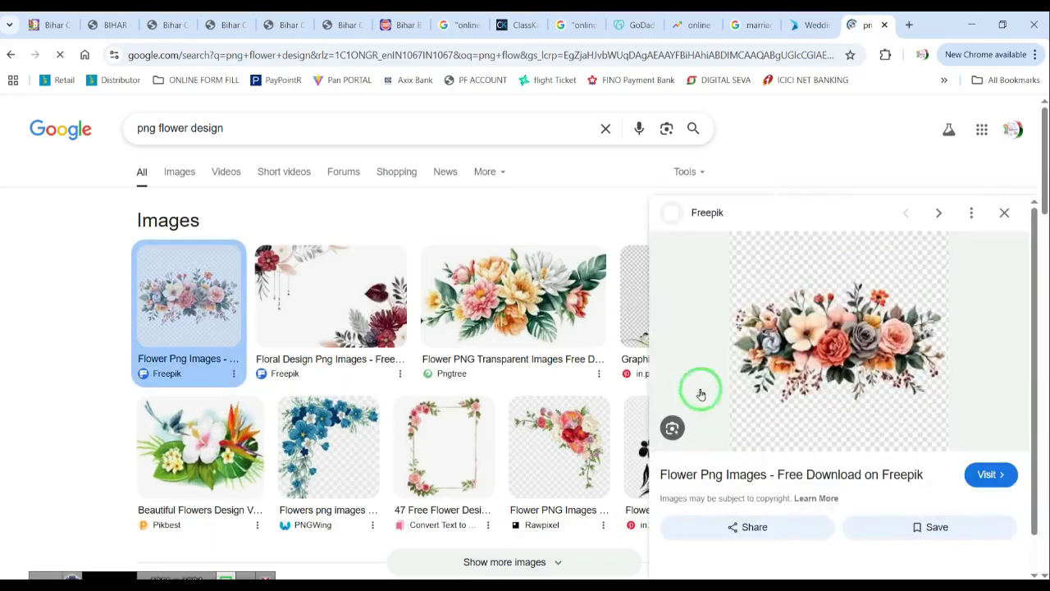
Preview the Pikbest hummingbird and hibiscus image, copy it, and switch to the Word document to place it on the bordered page
click(206, 446)
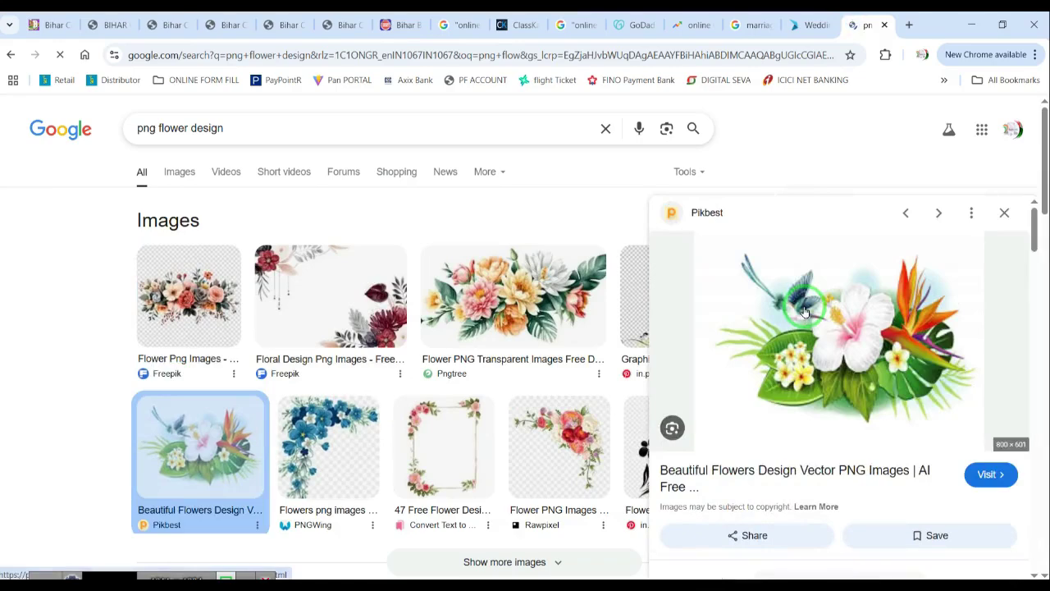
right_click(874, 345)
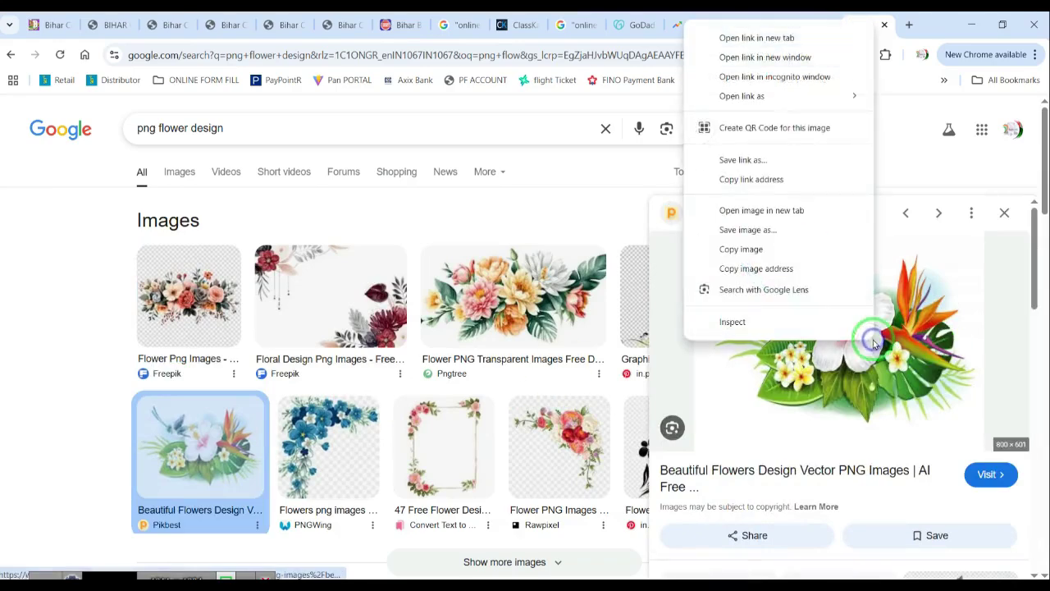
click(738, 250)
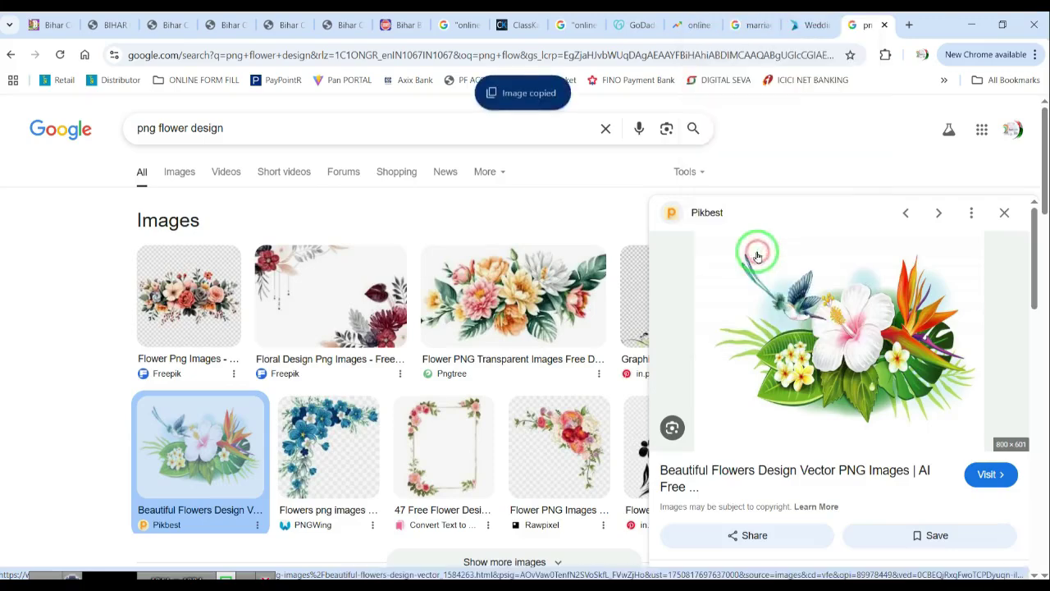
right_click(888, 320)
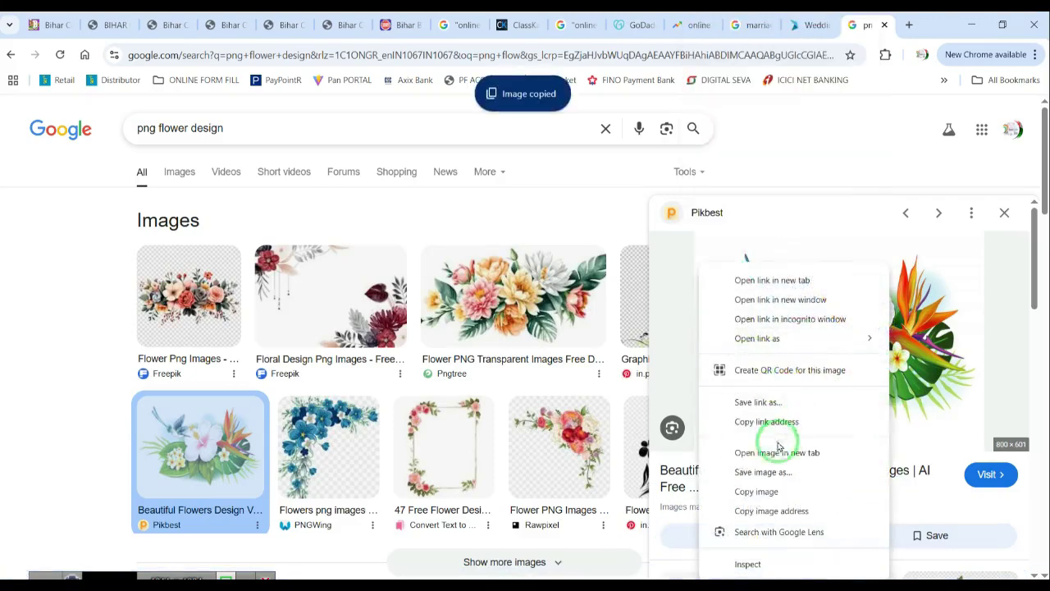
click(764, 490)
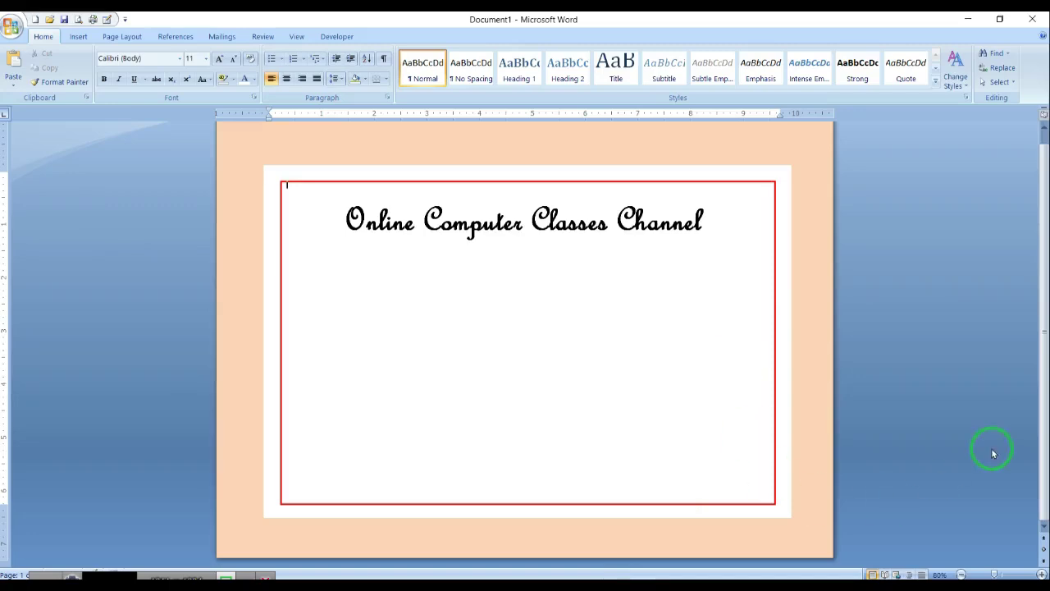
click(734, 410)
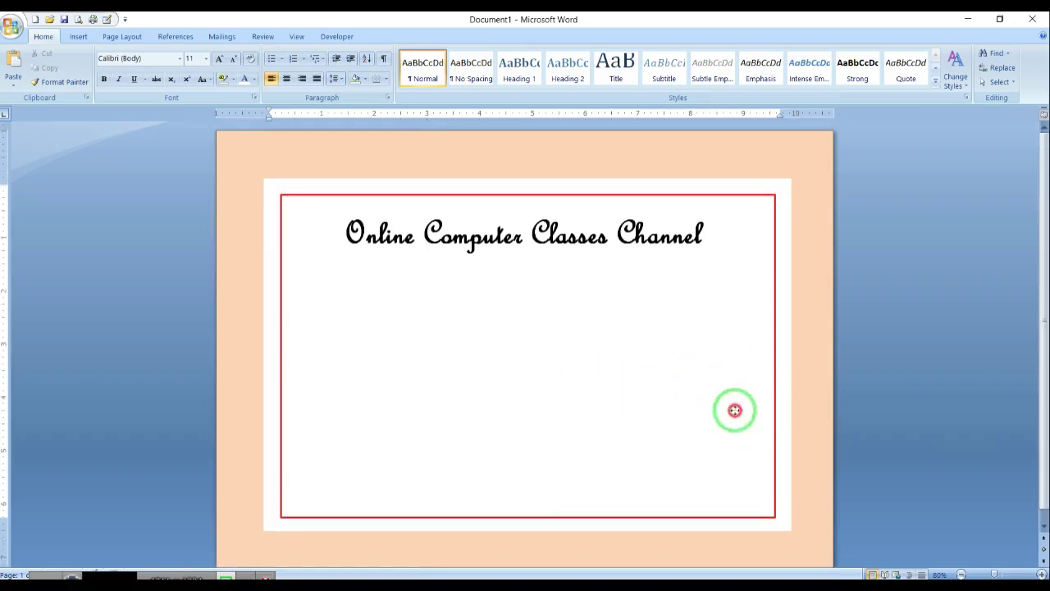
click(813, 386)
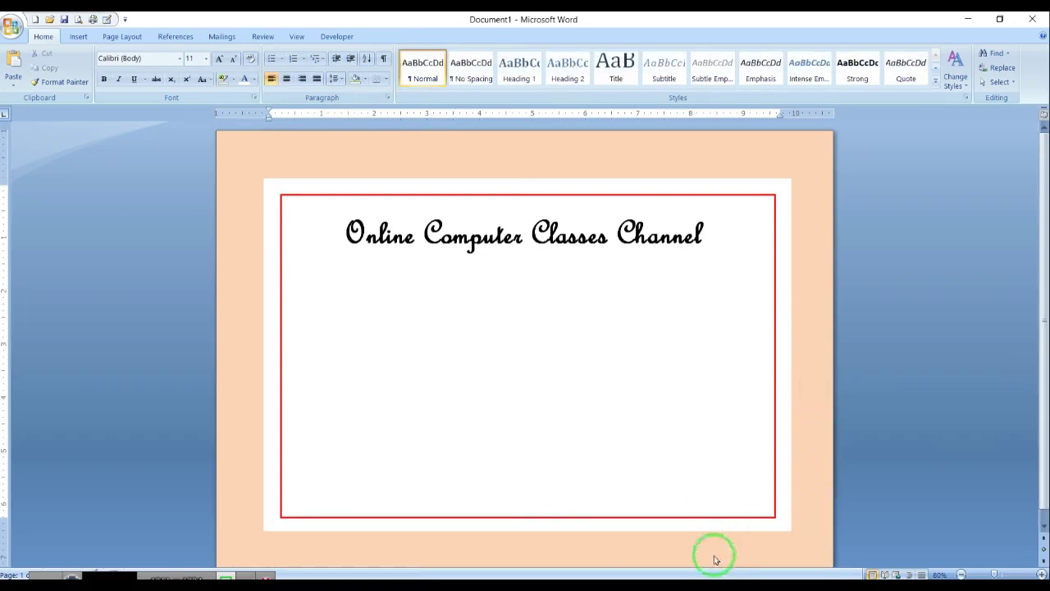
scroll(675, 499, down, 1)
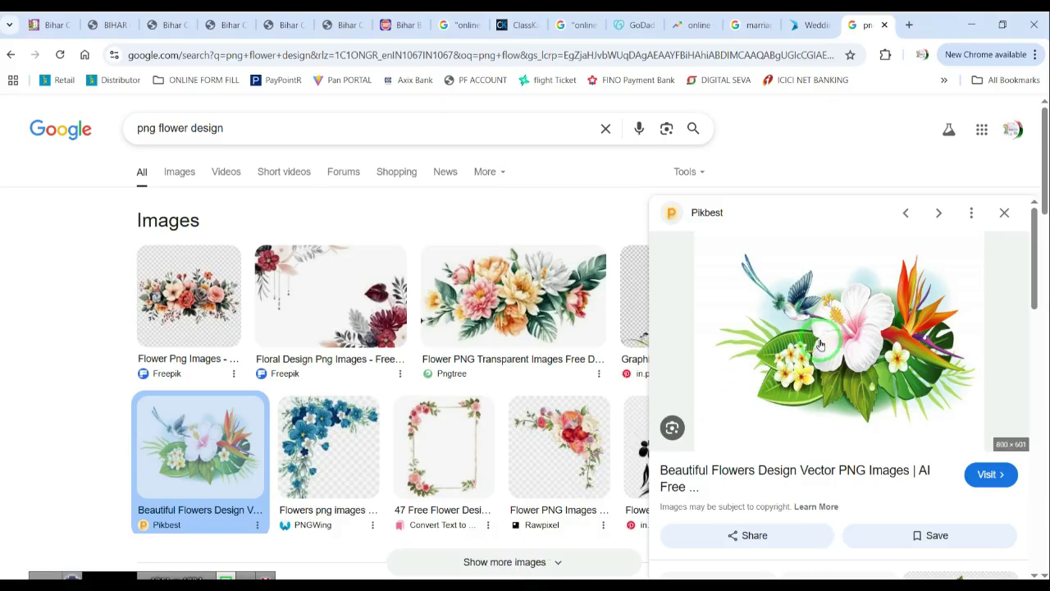
Save the Pikbest flower image from Chrome to the Downloads folder as beautiful-flowers-design-vector_1584263
right_click(821, 345)
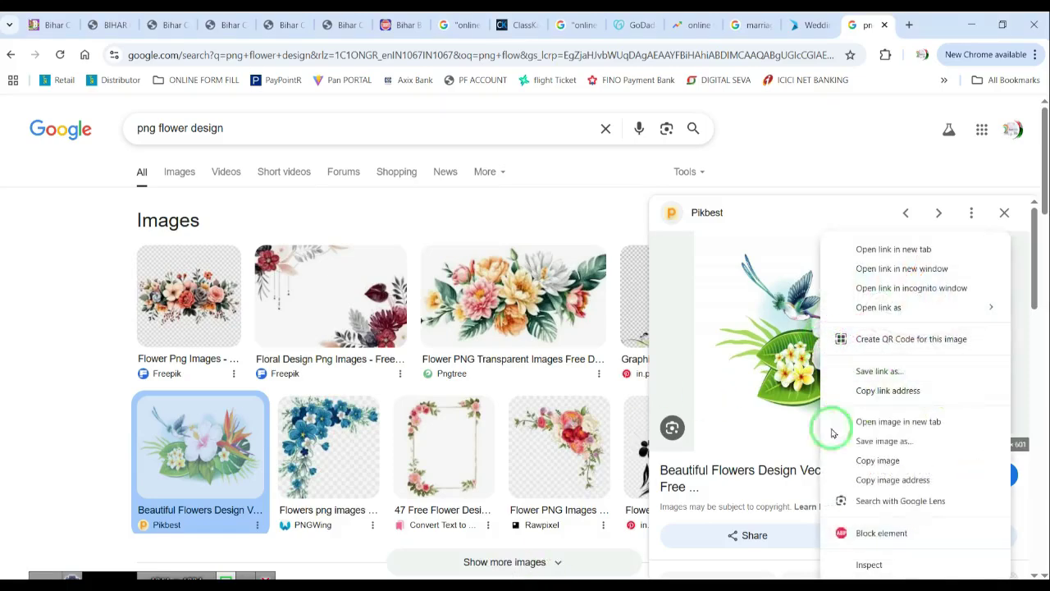
click(866, 443)
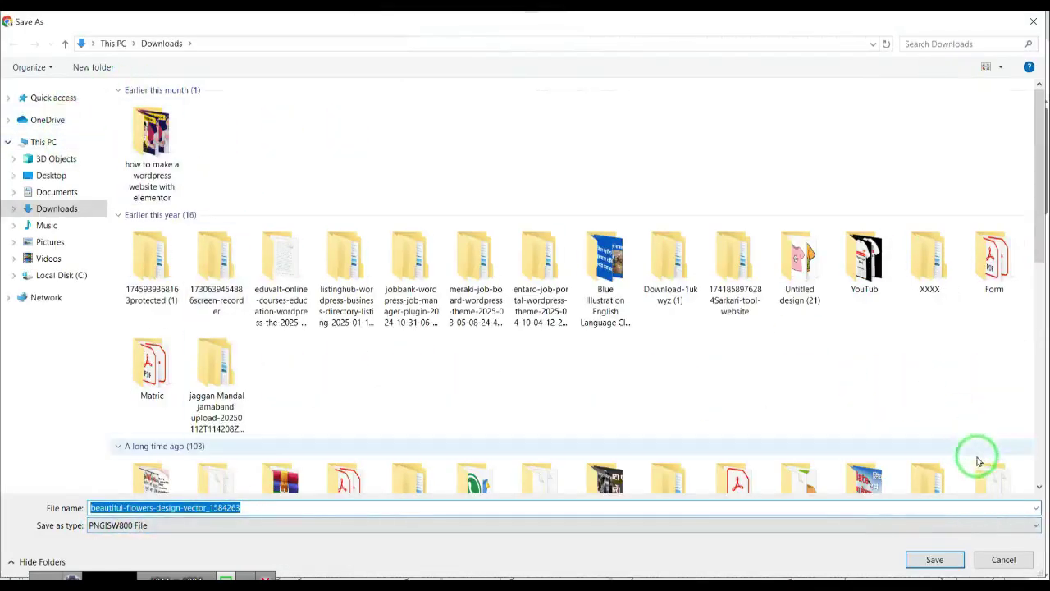
click(935, 560)
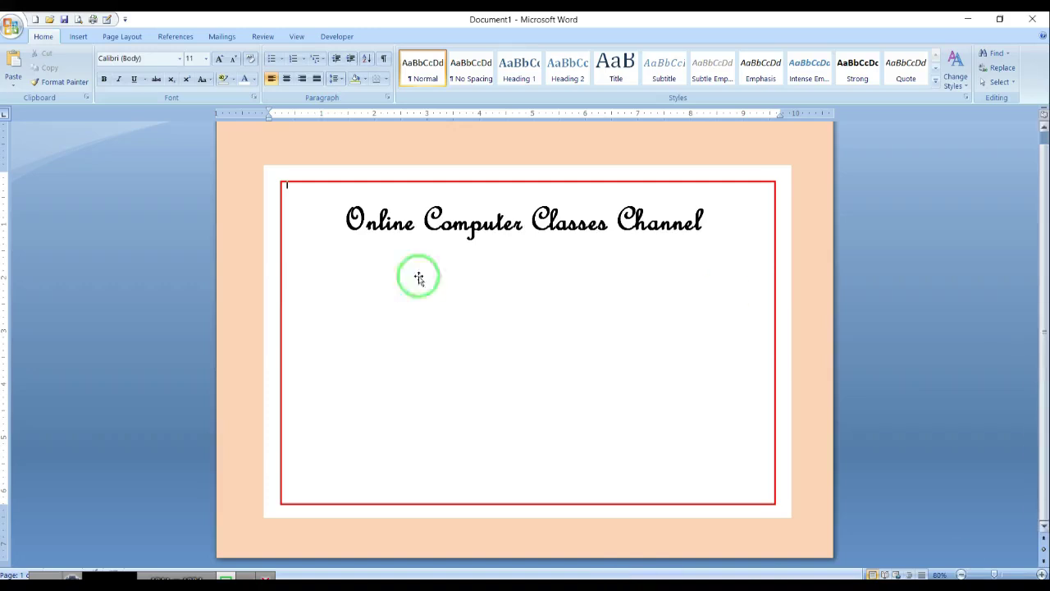
Try to insert the saved flower picture in Word by browsing the Downloads and Desktop folders, and cancel the insertion
click(78, 36)
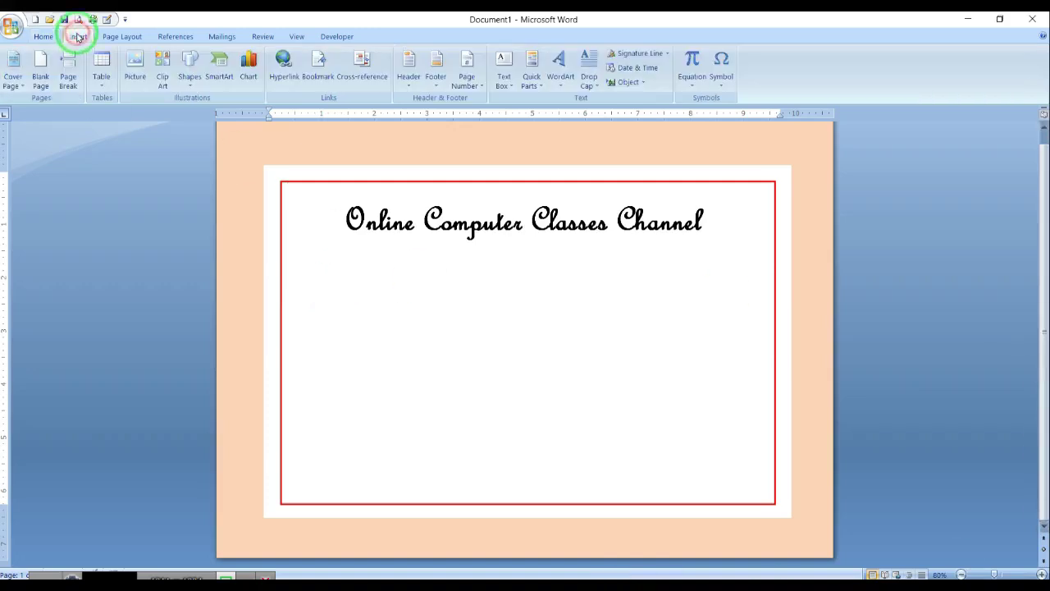
click(129, 72)
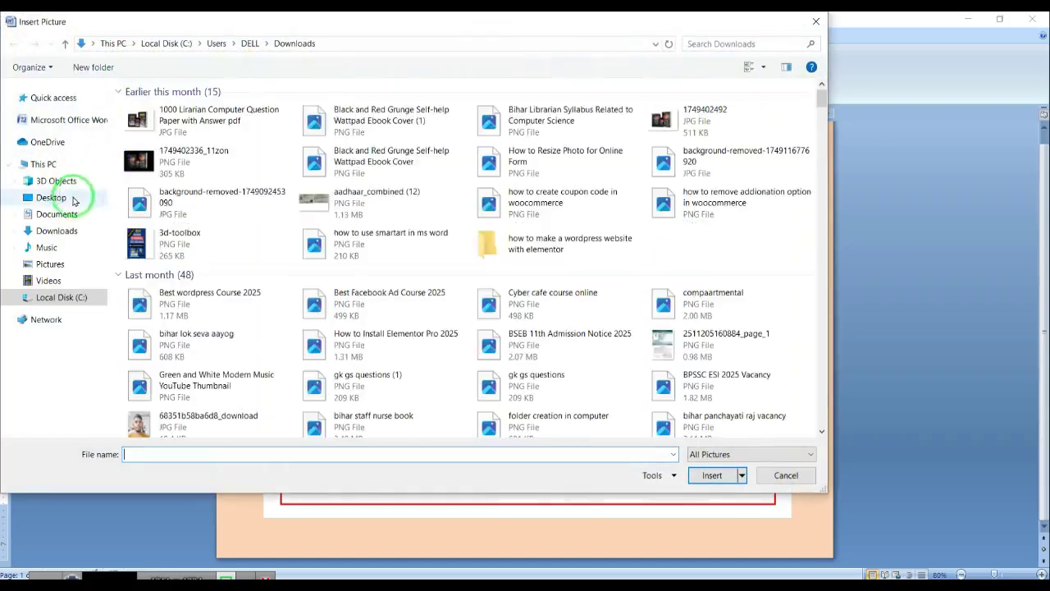
click(56, 231)
click(56, 231)
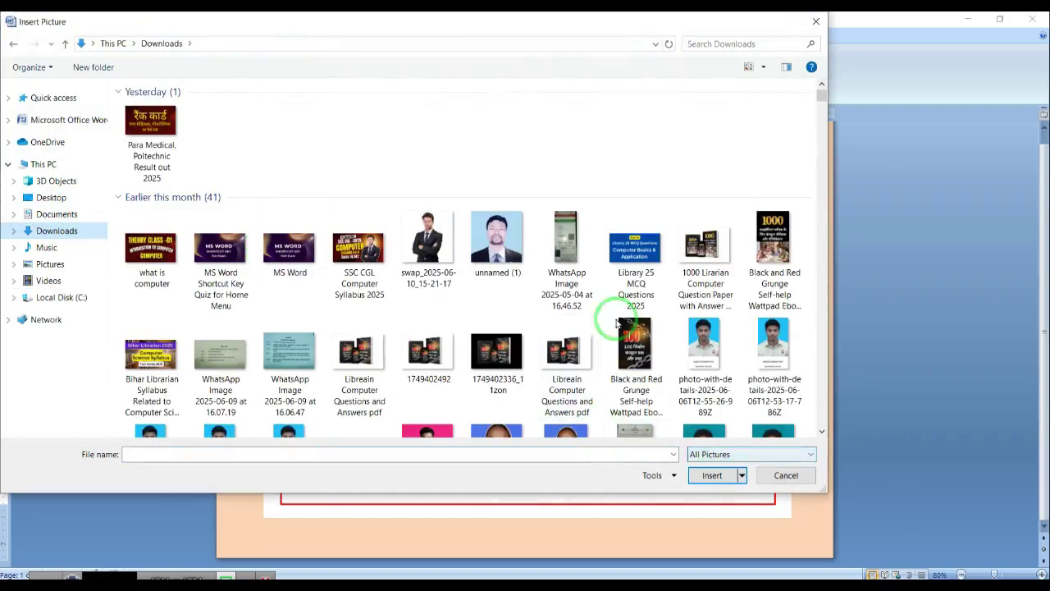
scroll(320, 168, down, 5)
scroll(304, 182, up, 5)
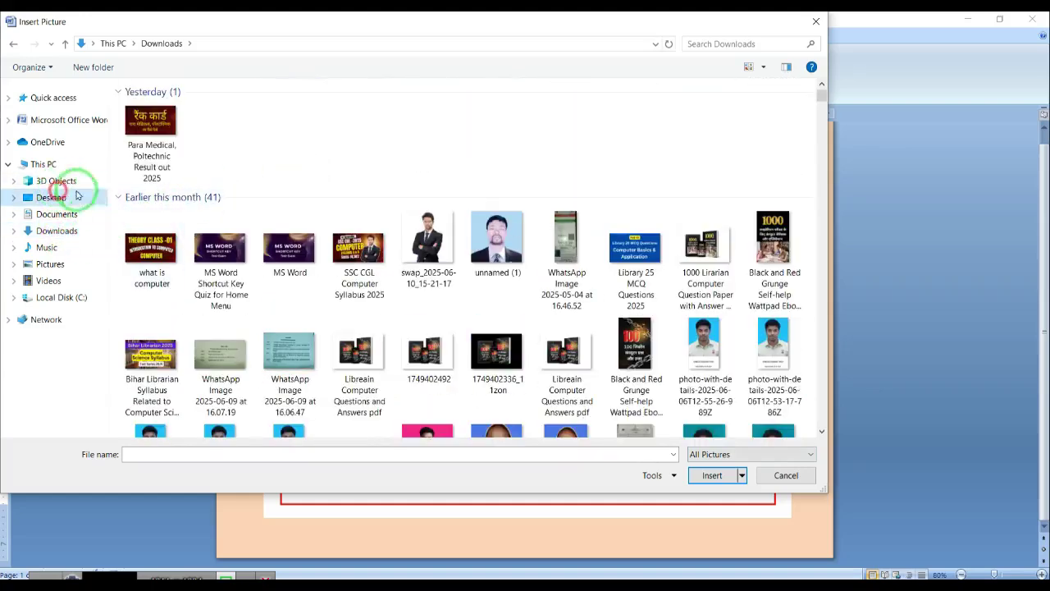
click(65, 197)
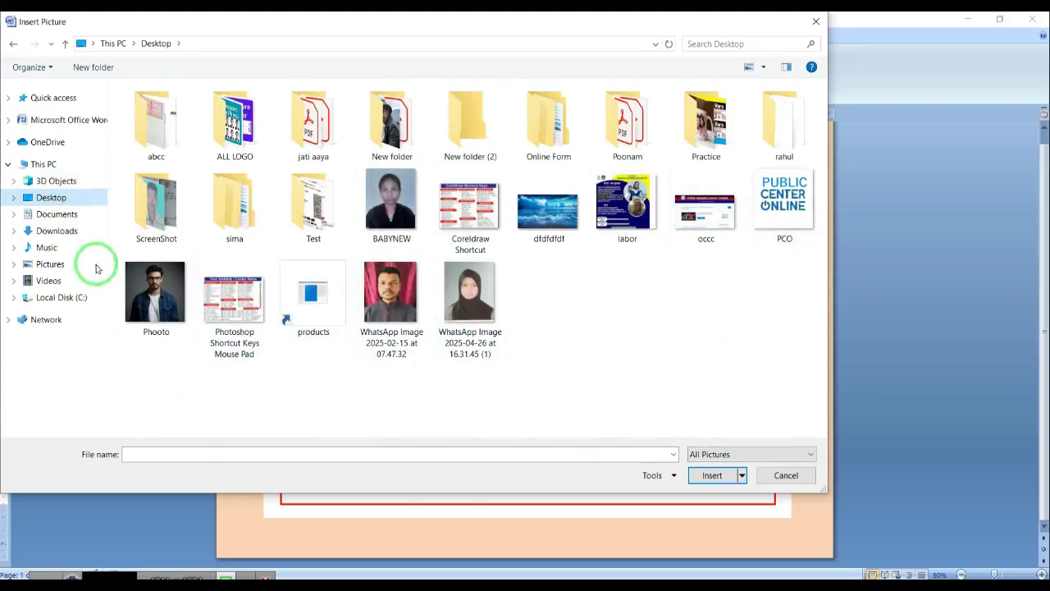
click(54, 215)
click(54, 231)
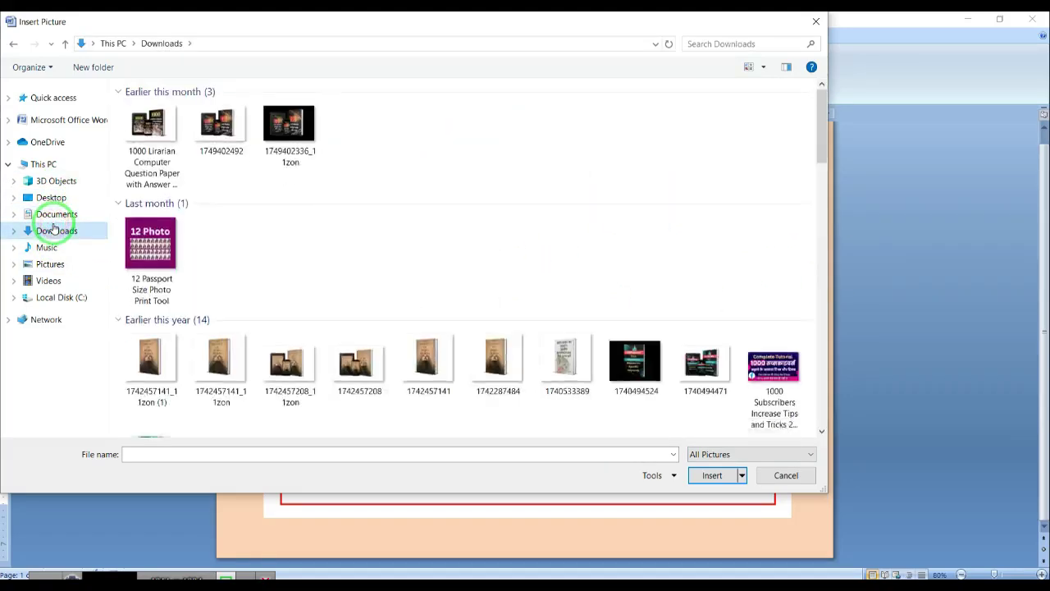
click(786, 475)
Locate the downloaded Pikbest file from Chrome's download history, delete it from the Downloads folder, and close the folder window
click(527, 575)
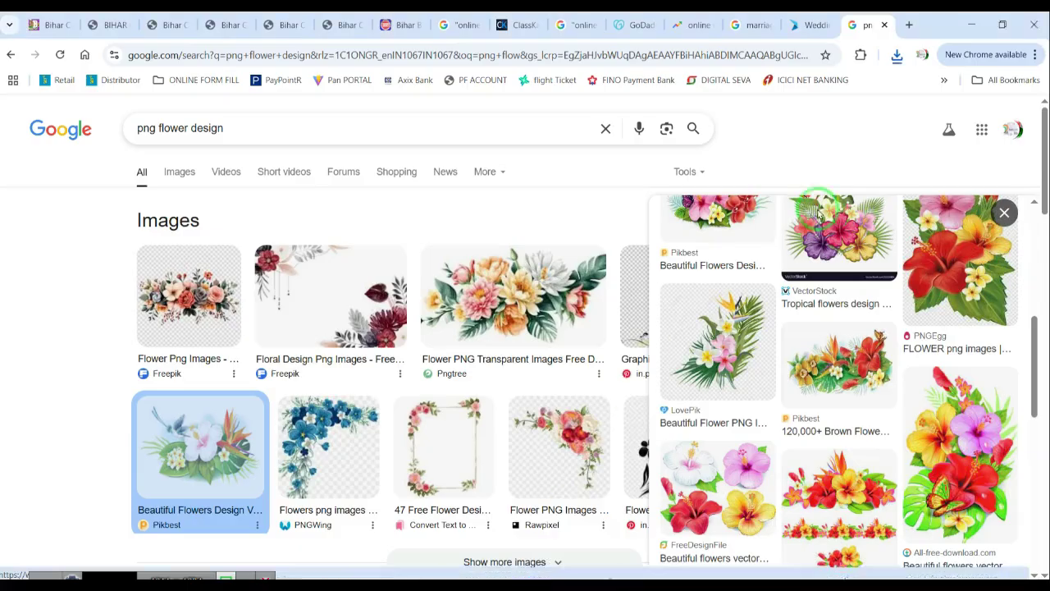
click(900, 55)
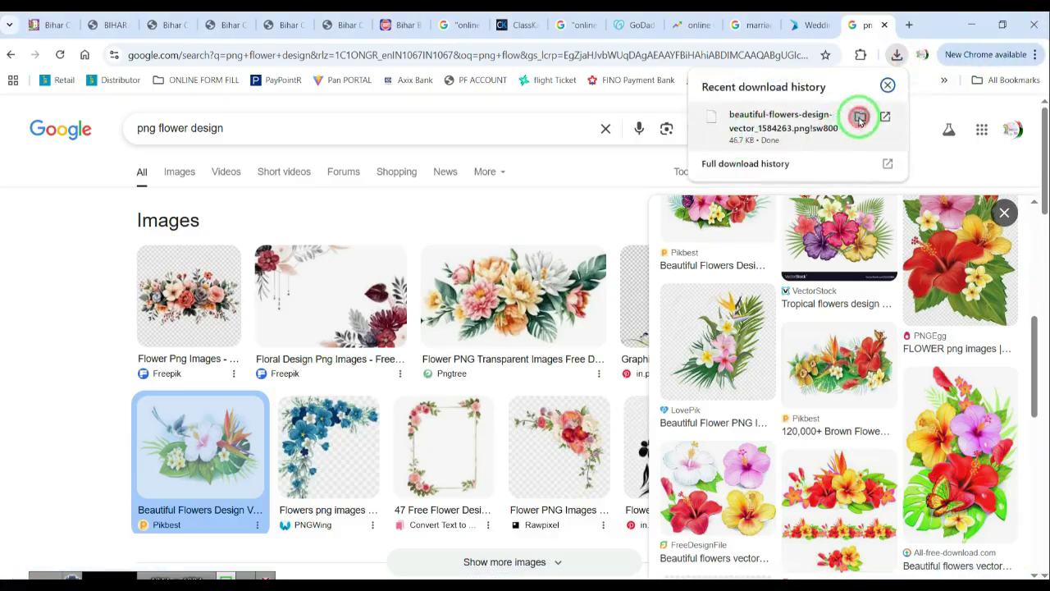
click(860, 118)
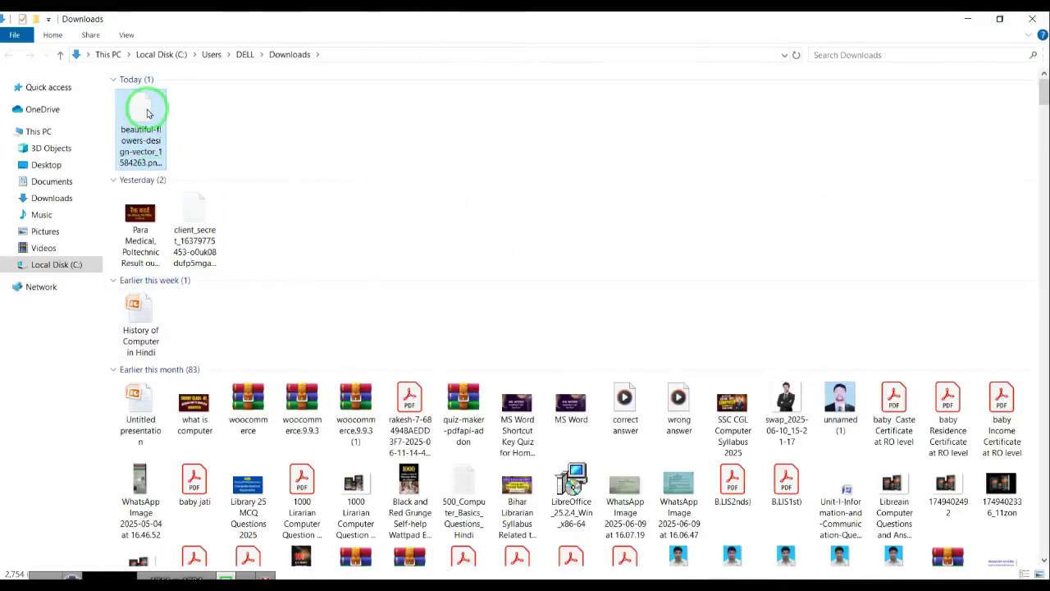
click(1033, 17)
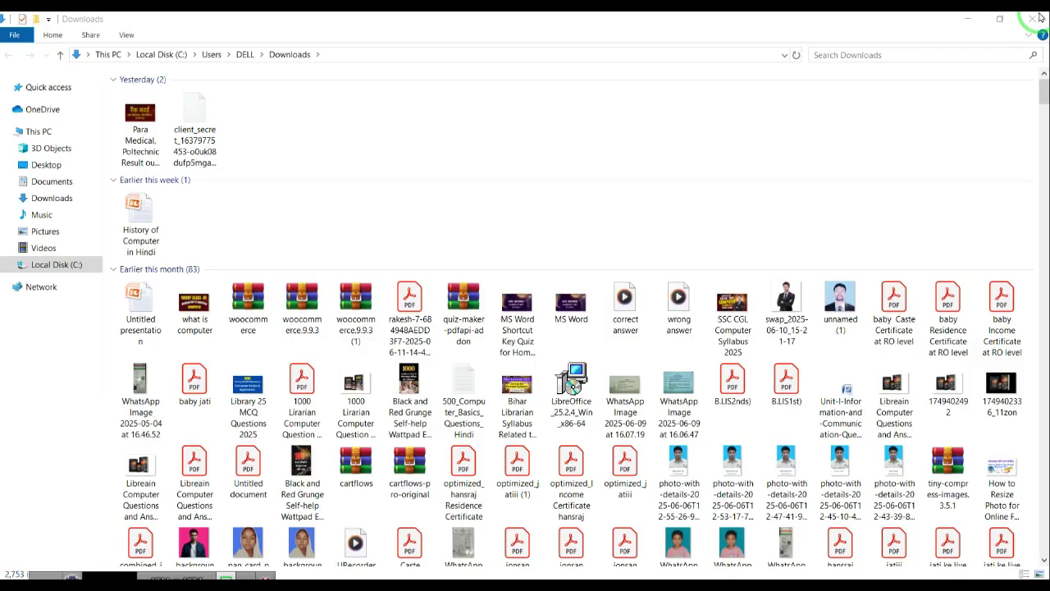
click(1039, 17)
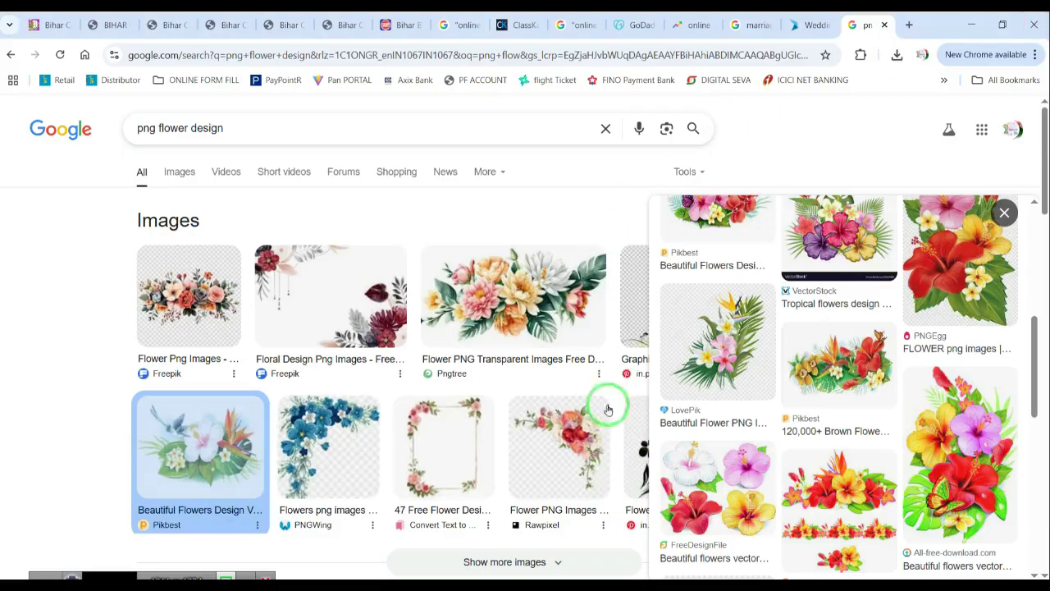
Preview the LovePik tropical flower image among the related results, copy it, and paste it into the Word document
click(722, 349)
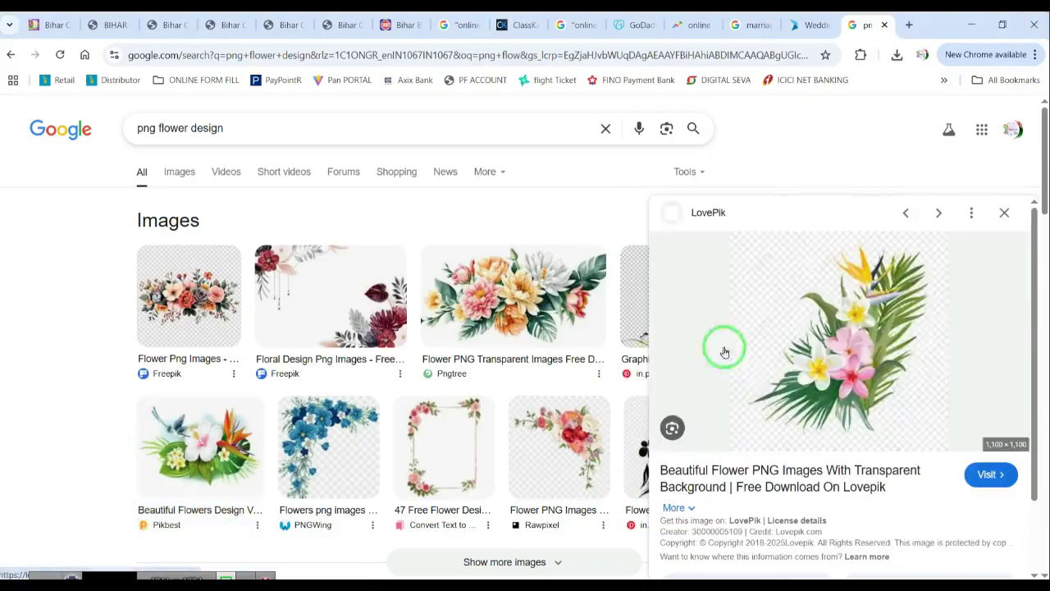
right_click(824, 331)
click(875, 456)
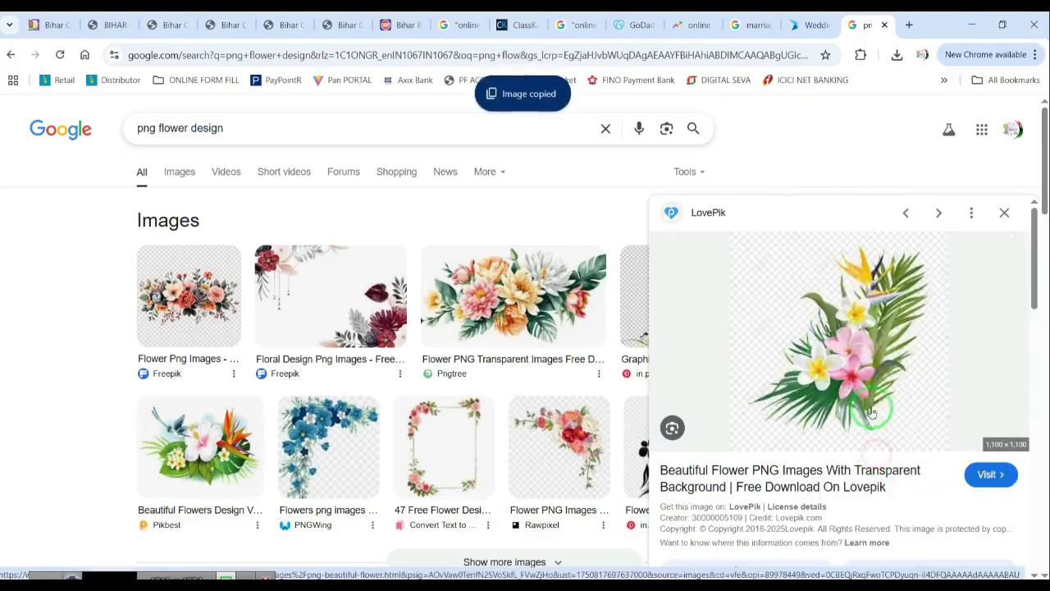
right_click(871, 412)
click(896, 462)
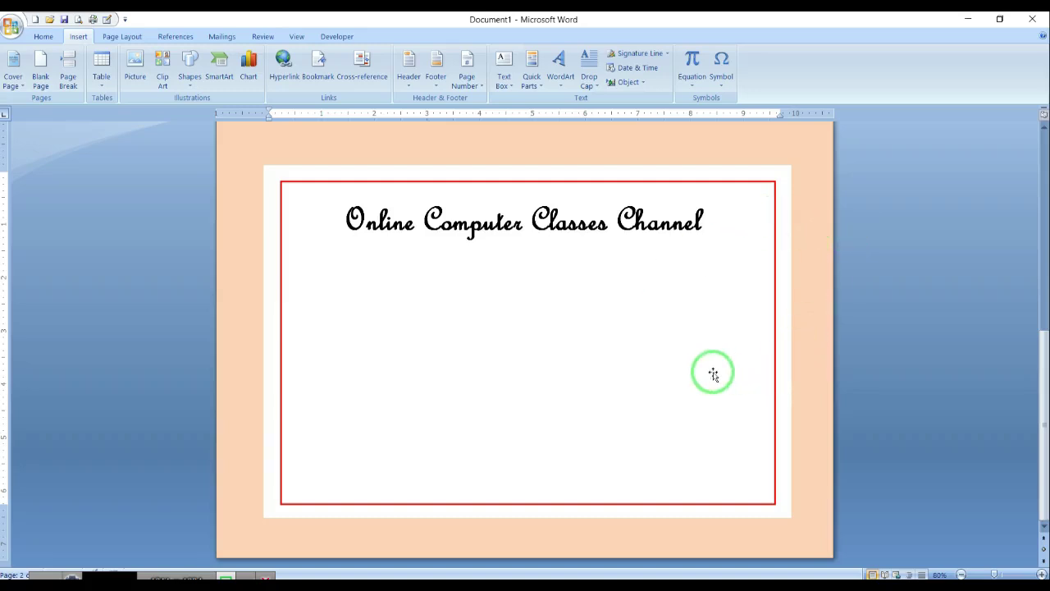
Move the red frame and the white rectangle aside to uncover the pasted flower picture, and undo both moves
drag(713, 371, 301, 375)
click(677, 355)
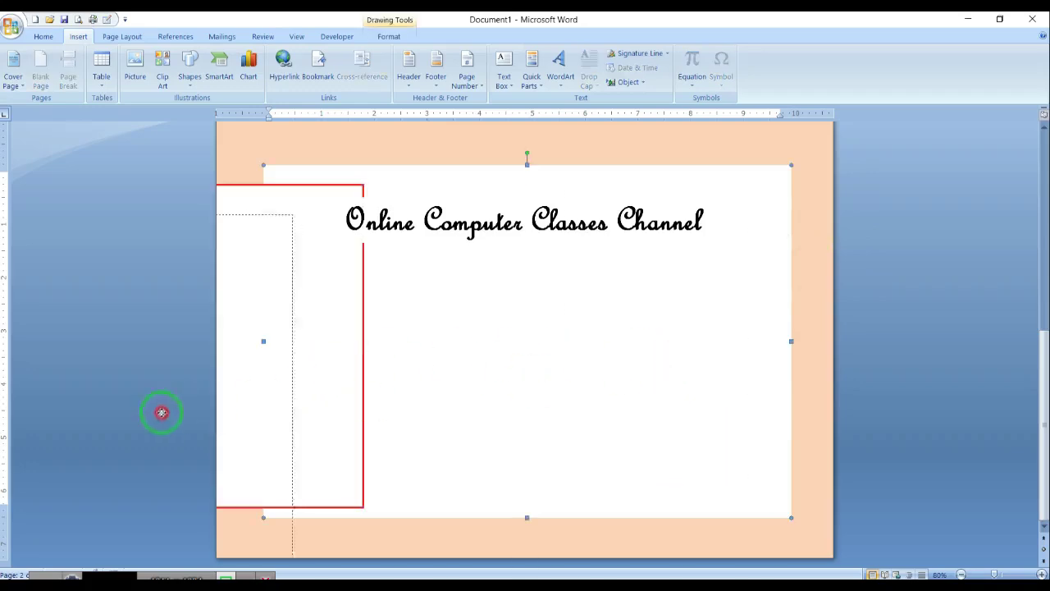
click(158, 413)
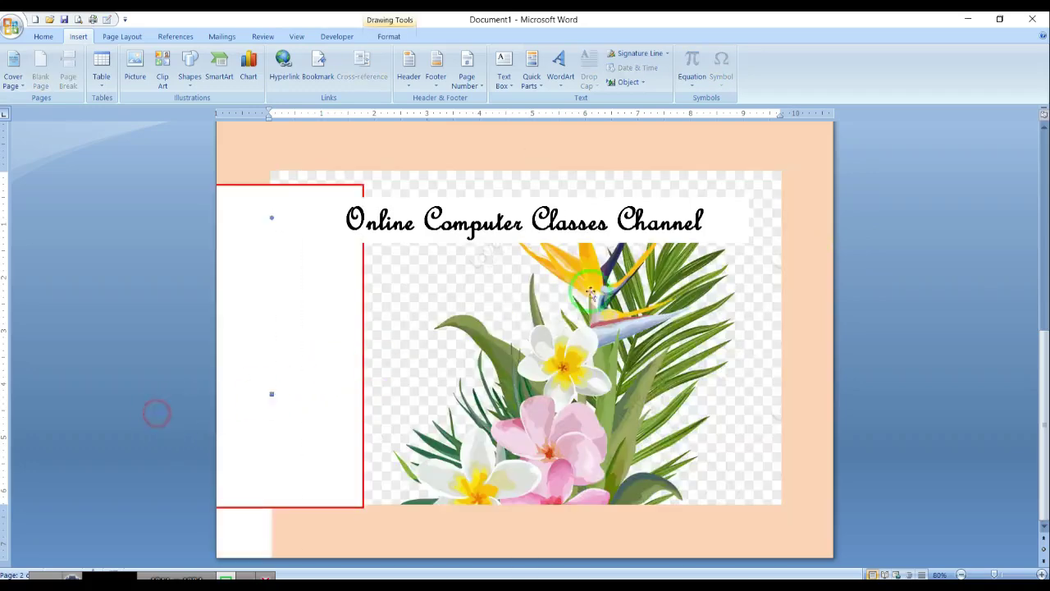
click(623, 389)
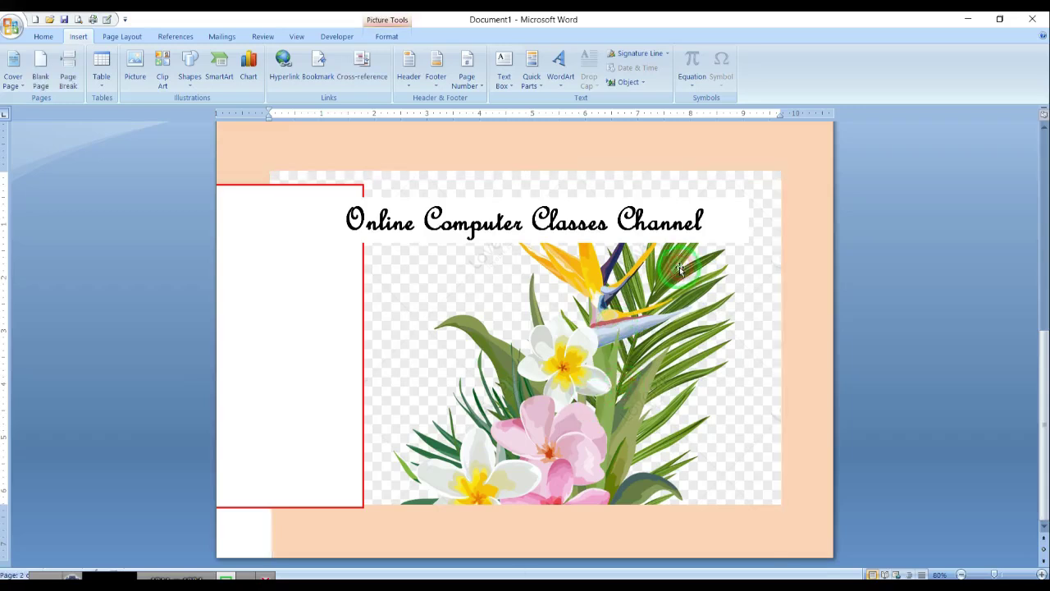
click(760, 204)
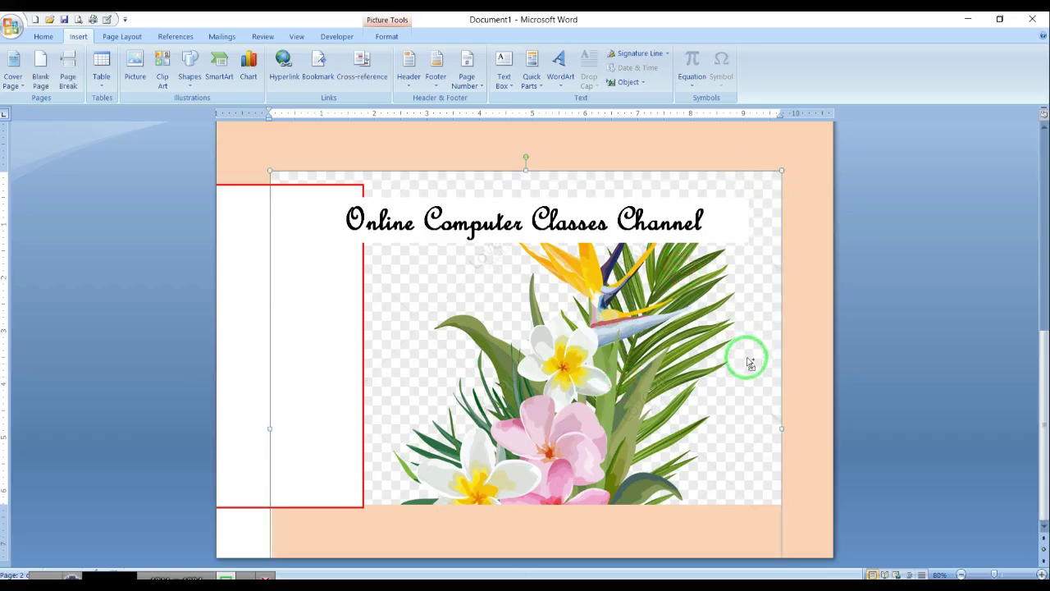
key(ctrl+z)
key(ctrl+z)
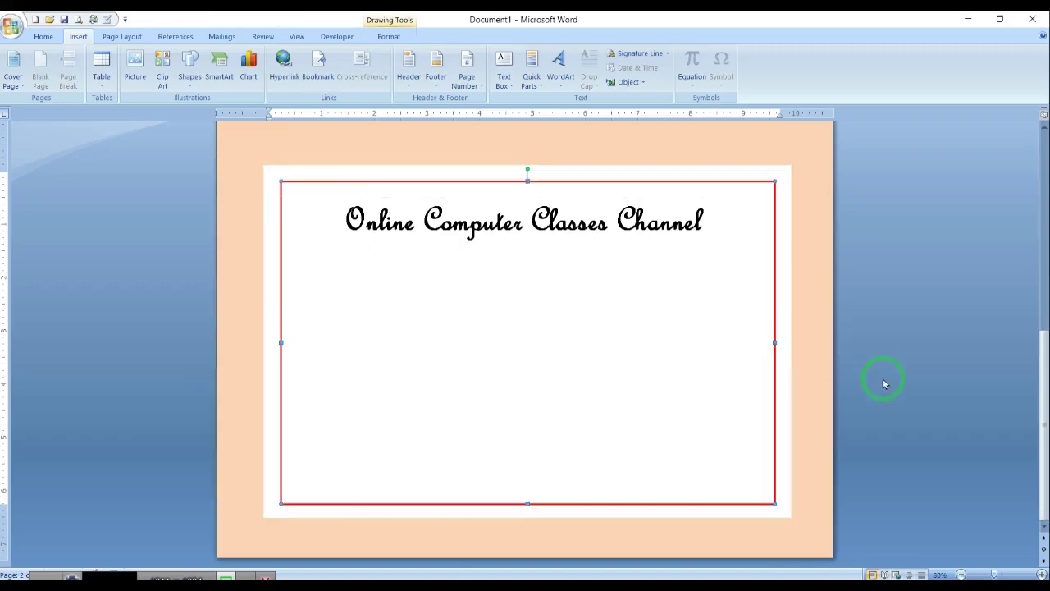
Set the pasted flower picture's text wrapping to In Front of Text and shrink it to 7.2" by 7.2"
click(720, 543)
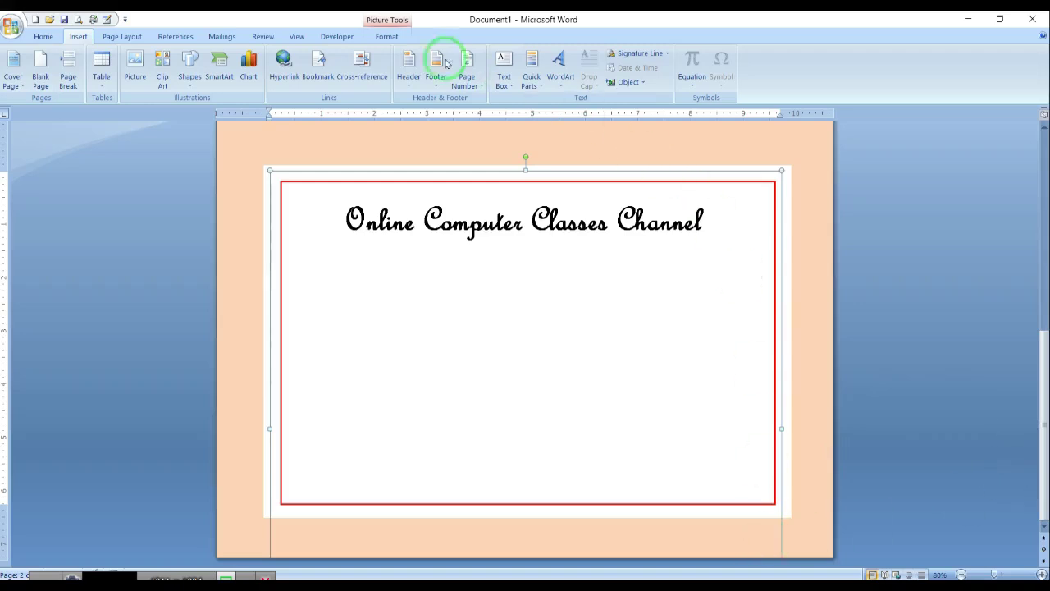
click(387, 35)
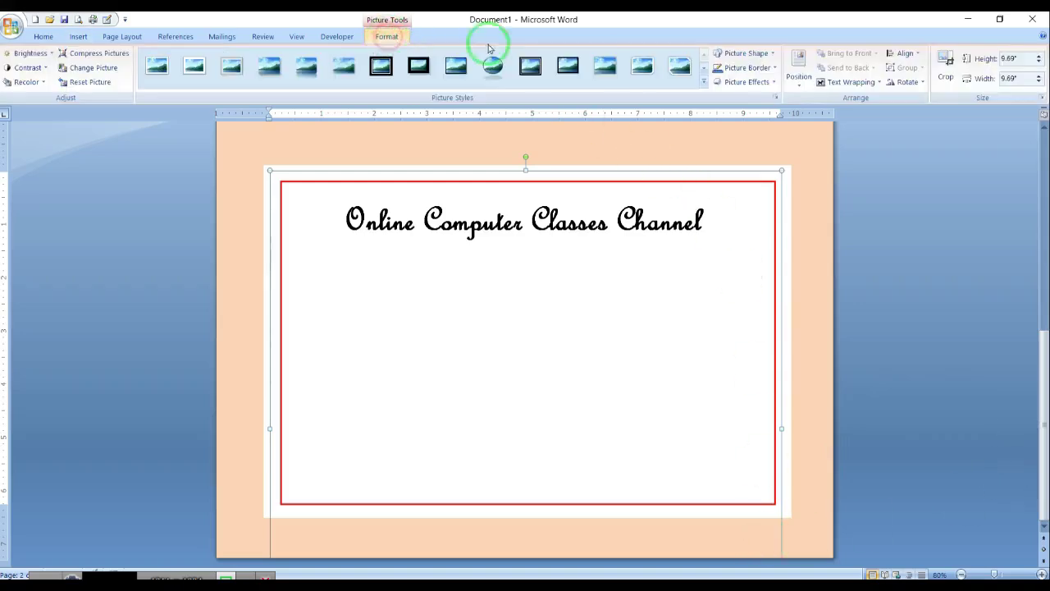
click(847, 88)
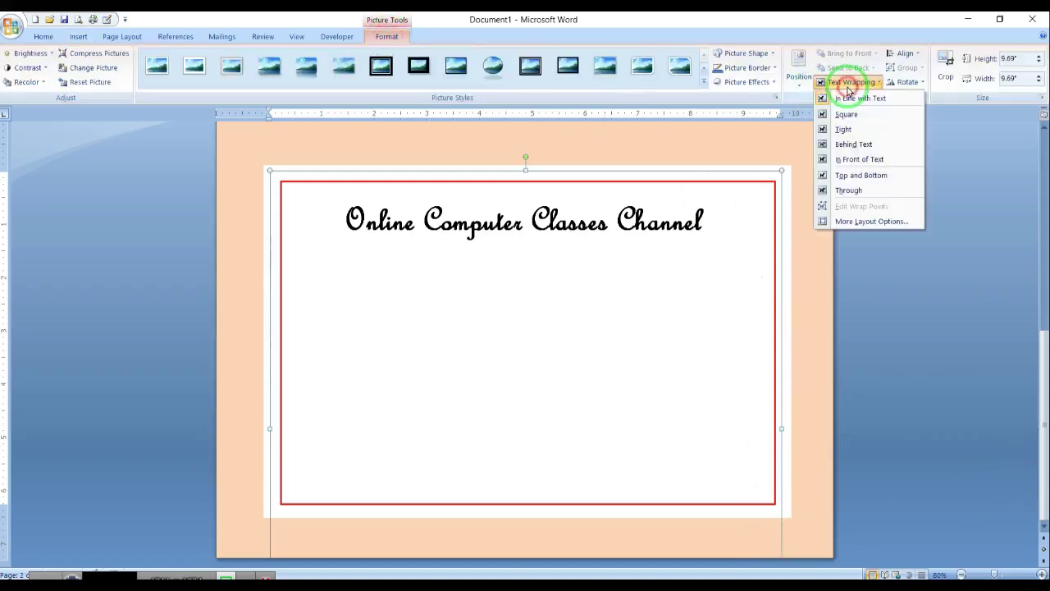
click(857, 160)
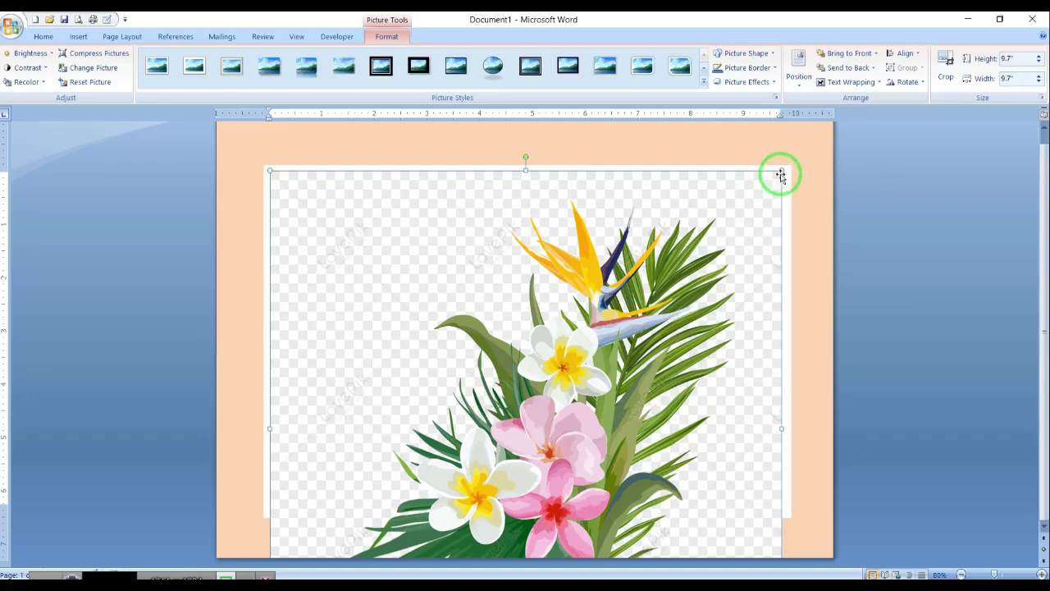
drag(780, 171, 650, 408)
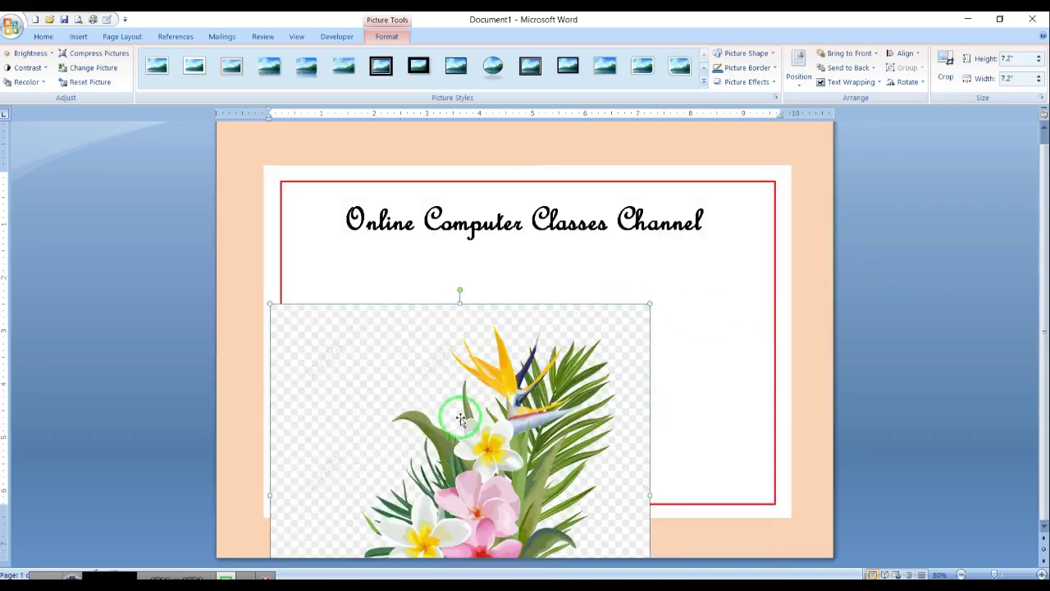
Shrink the flower picture to about 3.08" by 3.08" and place it in the lower-right corner of the red frame
drag(461, 416, 618, 226)
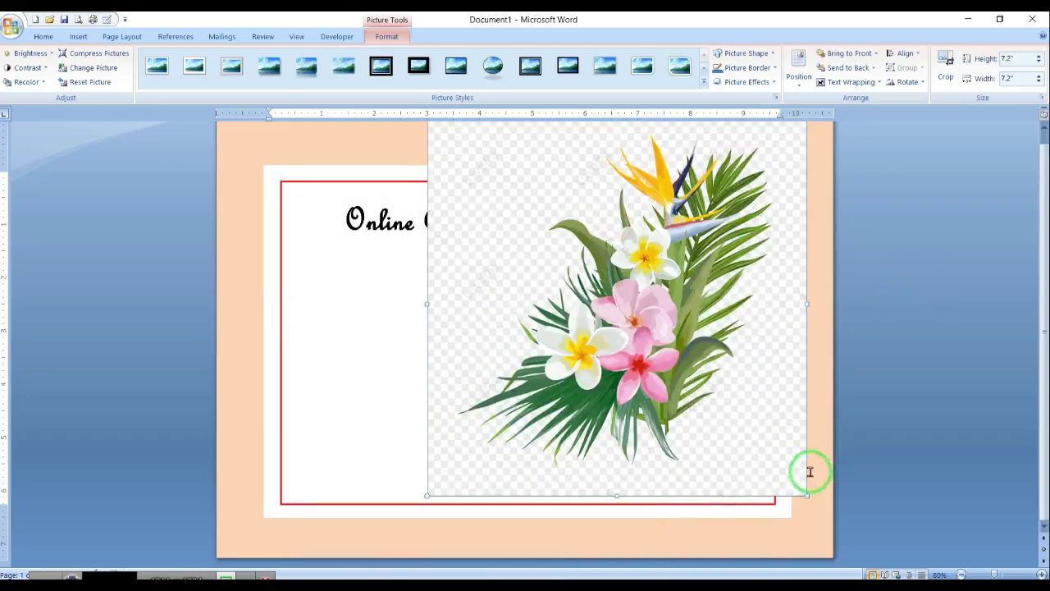
drag(808, 493, 703, 449)
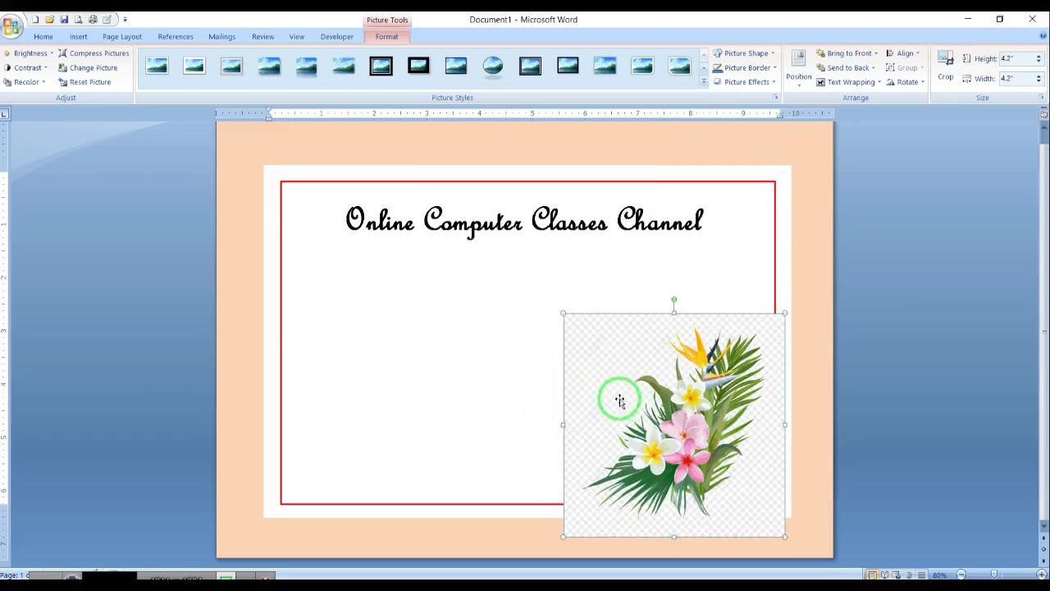
drag(690, 416, 669, 378)
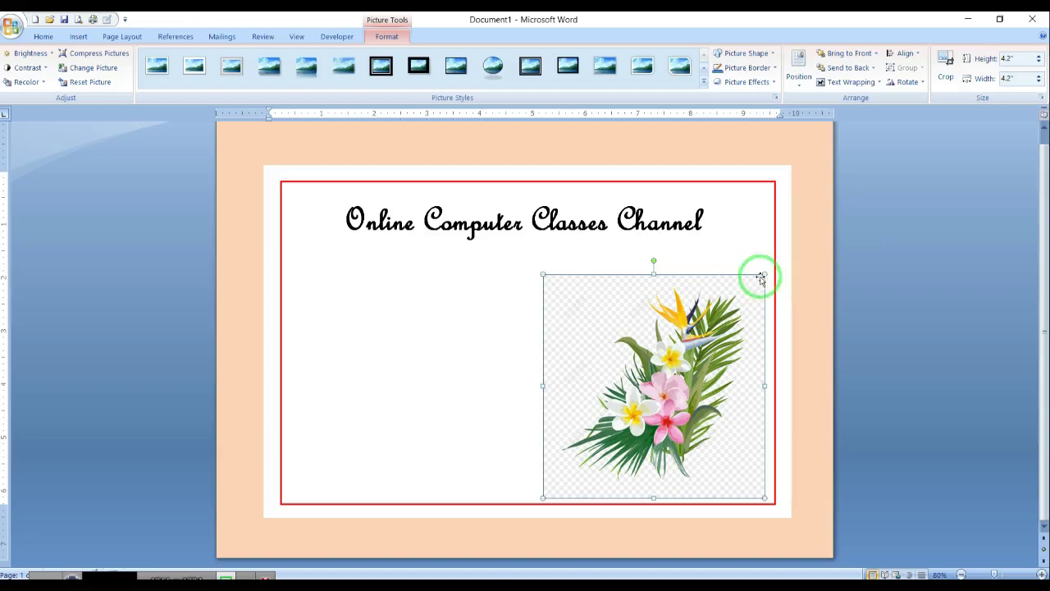
drag(763, 273, 706, 333)
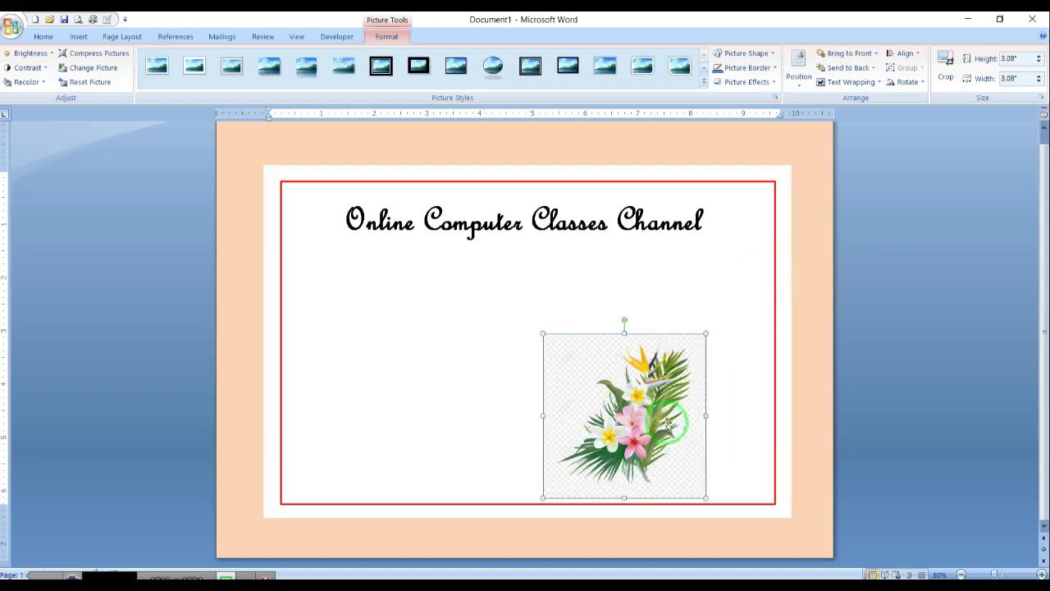
drag(646, 443, 712, 451)
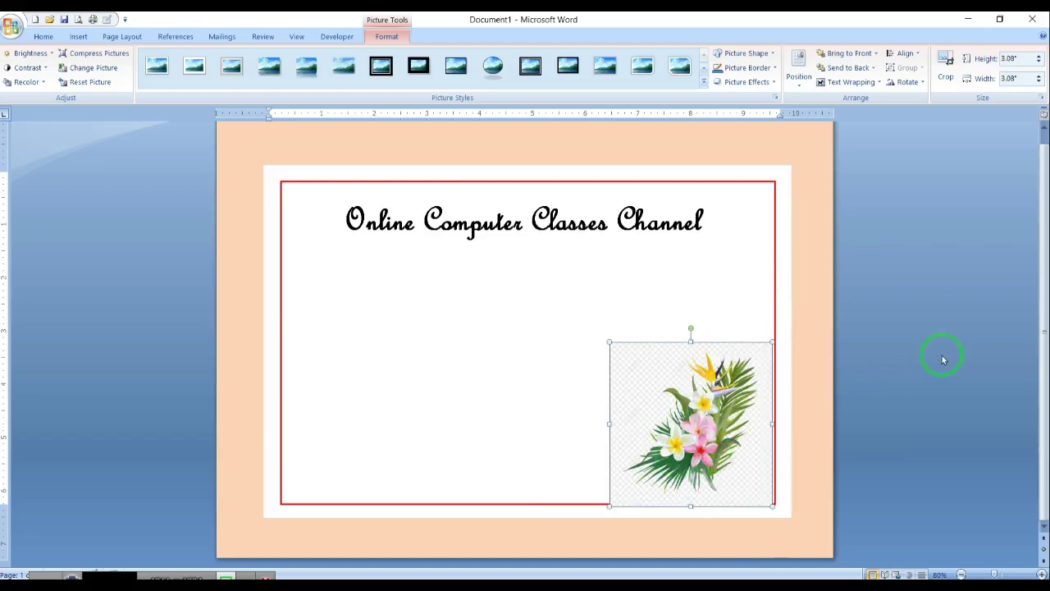
Nudge the flower picture up slightly so its bottom edge sits just inside the red frame's lower-right corner
scroll(941, 355, down, 2)
ctrl+scroll(944, 360, up, 7)
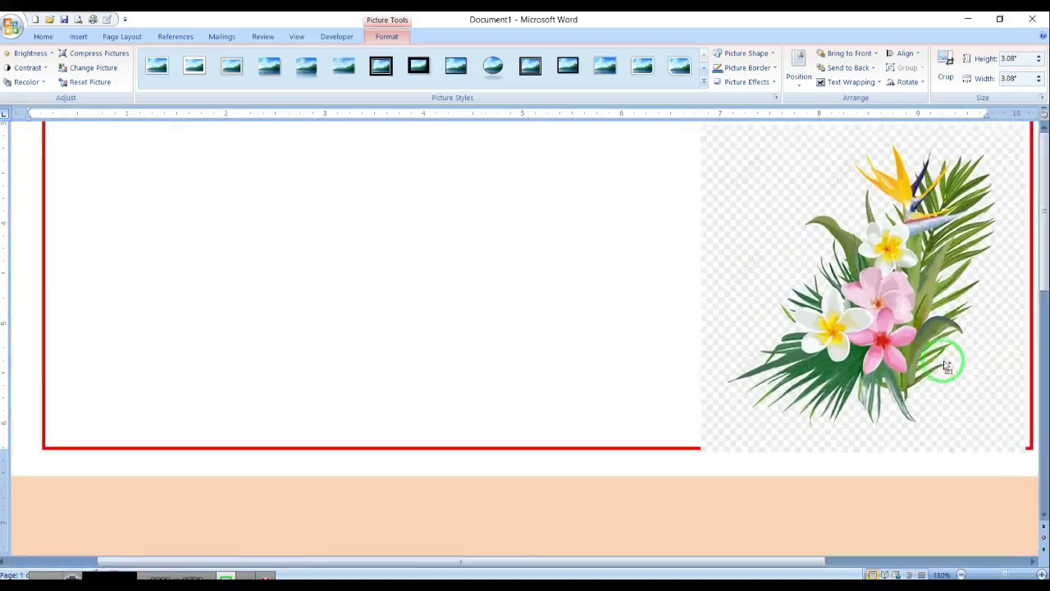
ctrl+scroll(944, 361, up, 3)
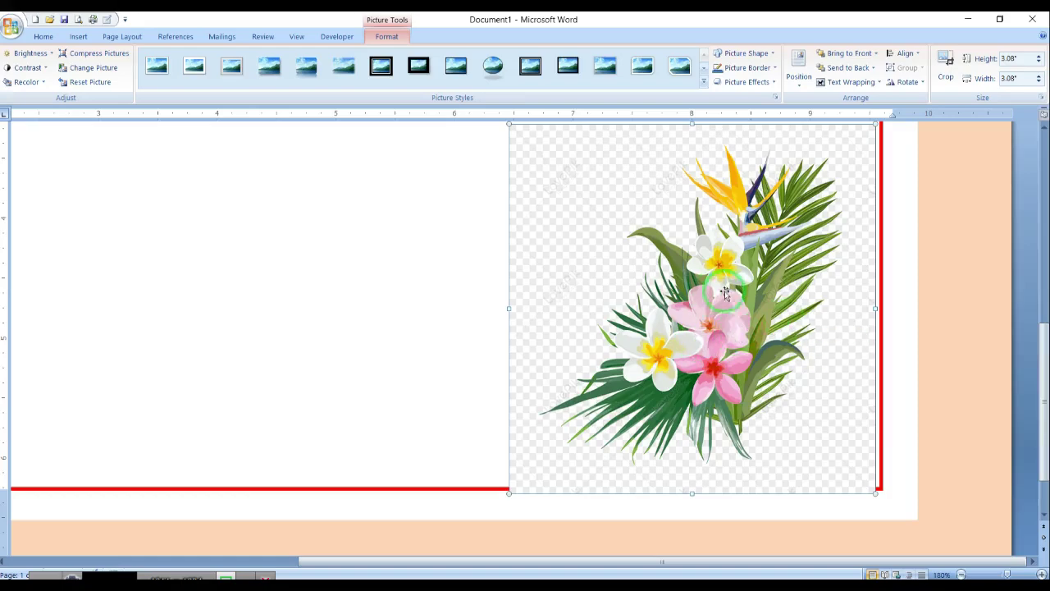
scroll(952, 316, up, 4)
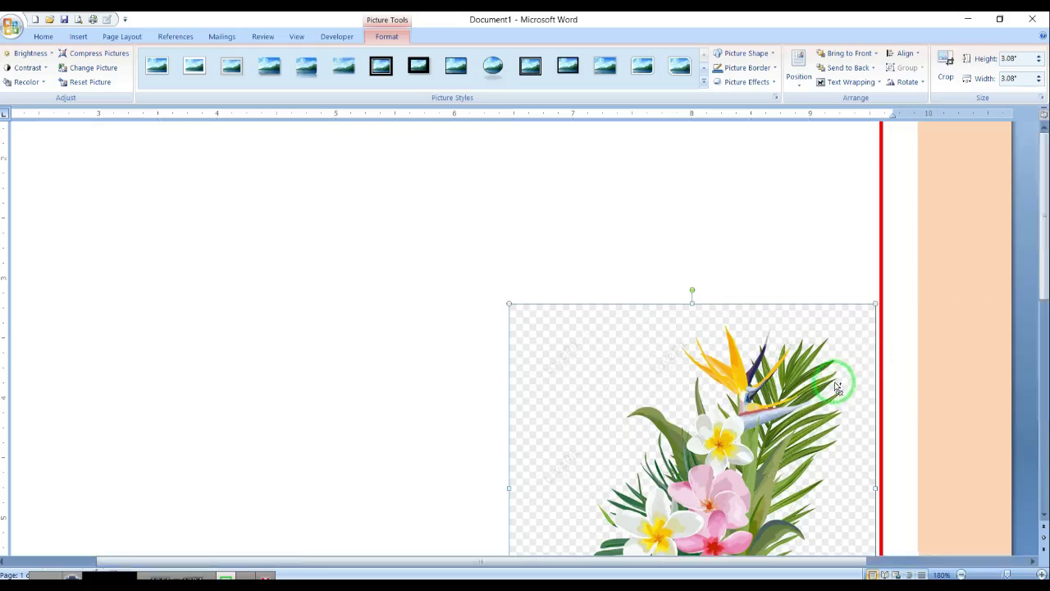
scroll(835, 381, down, 1)
scroll(855, 371, up, 1)
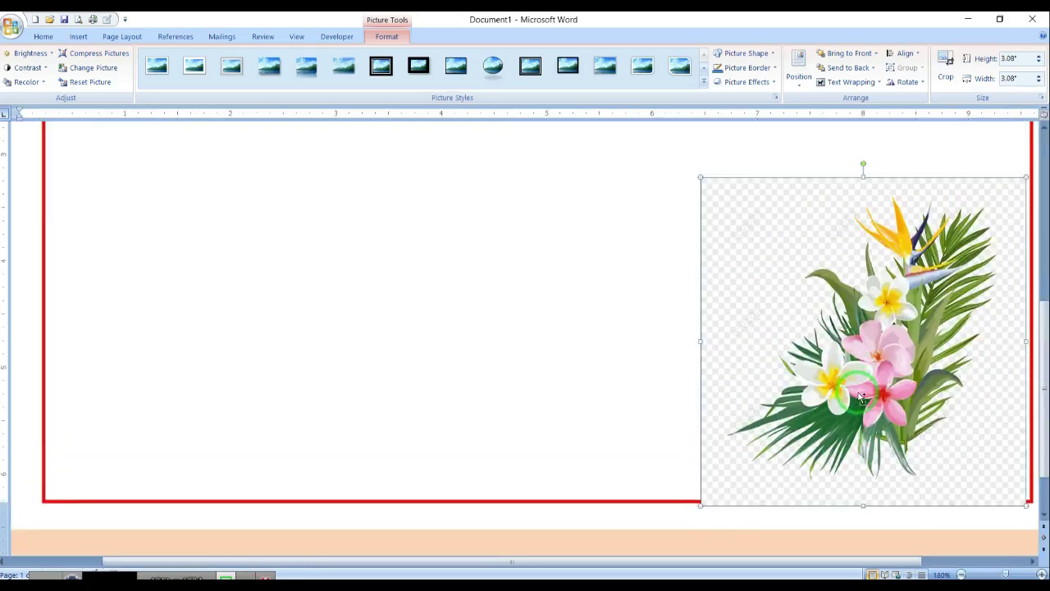
drag(860, 398, 854, 382)
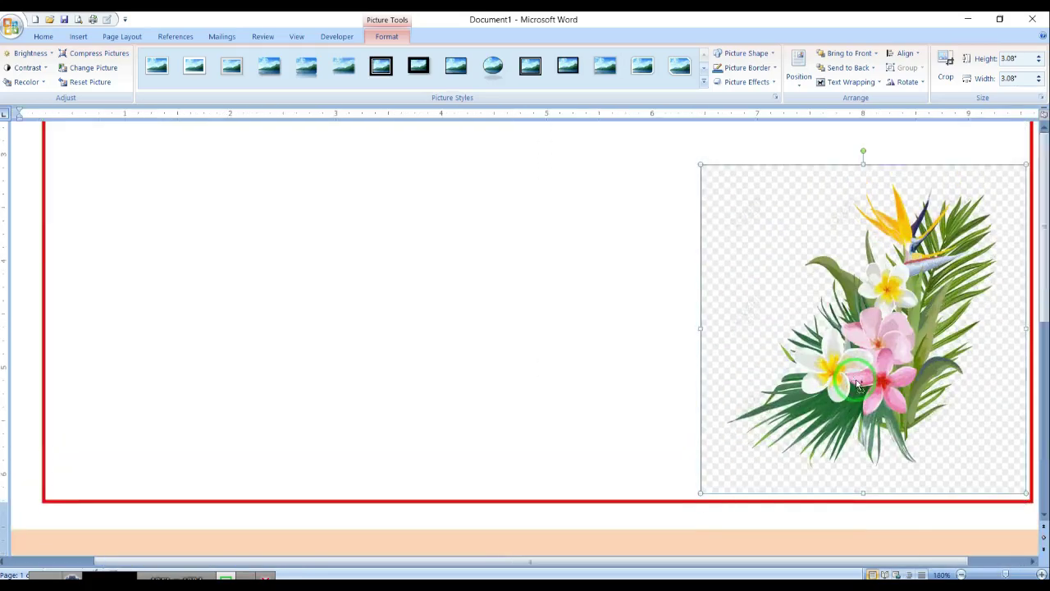
Move the flower picture to the left half of the page and add a duplicate of it on the right half
scroll(856, 379, down, 4)
drag(798, 369, 295, 310)
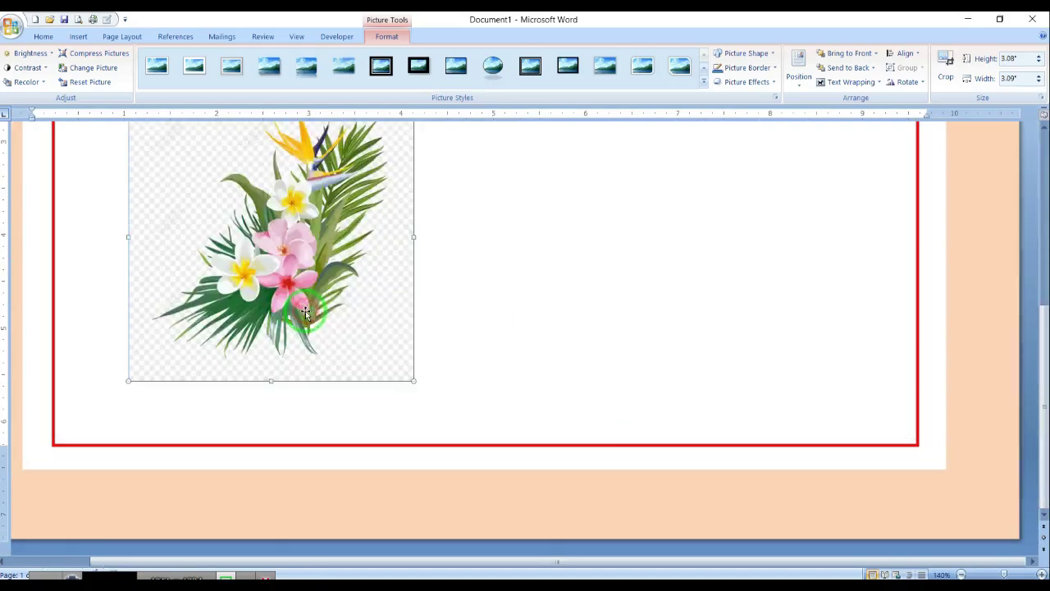
click(692, 363)
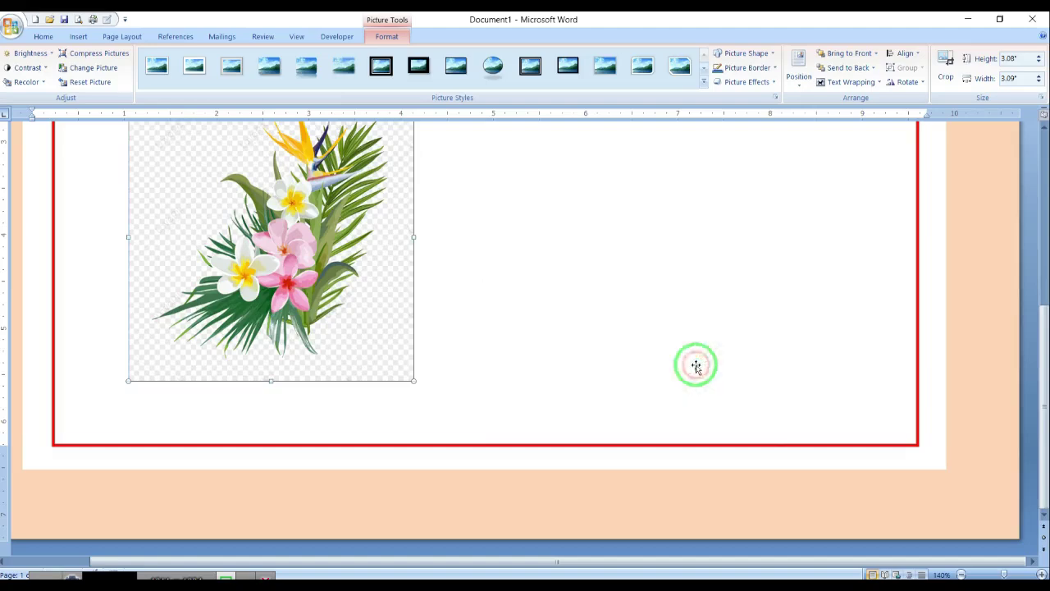
key(ctrl+v)
scroll(919, 353, up, 3)
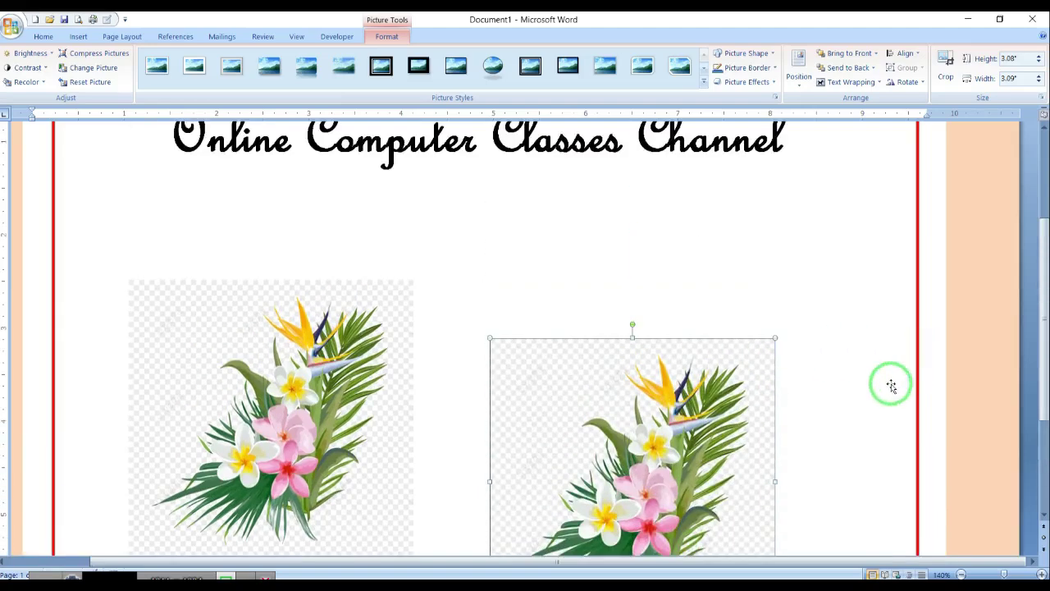
scroll(892, 386, down, 5)
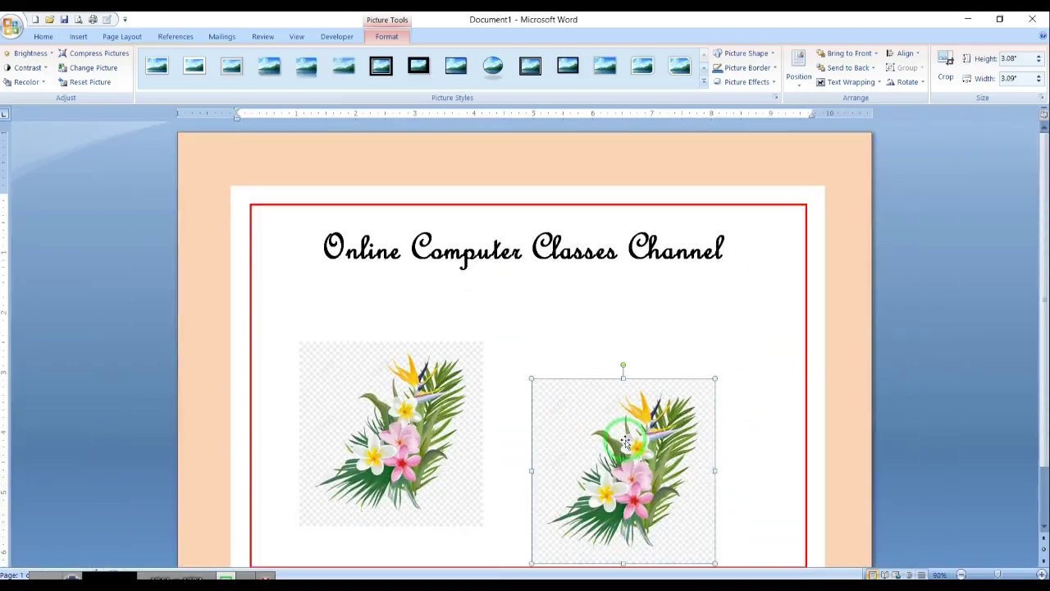
Place the duplicate flower picture in the page's top-right corner and the other one in the bottom-left corner
drag(625, 443, 781, 194)
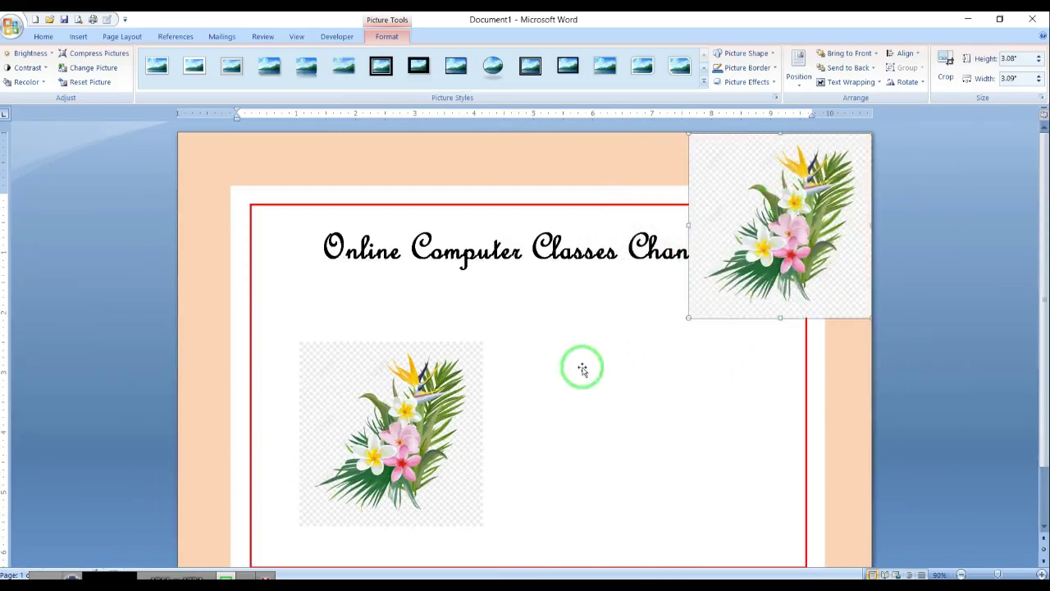
scroll(622, 374, down, 2)
drag(381, 361, 263, 461)
click(959, 279)
click(938, 385)
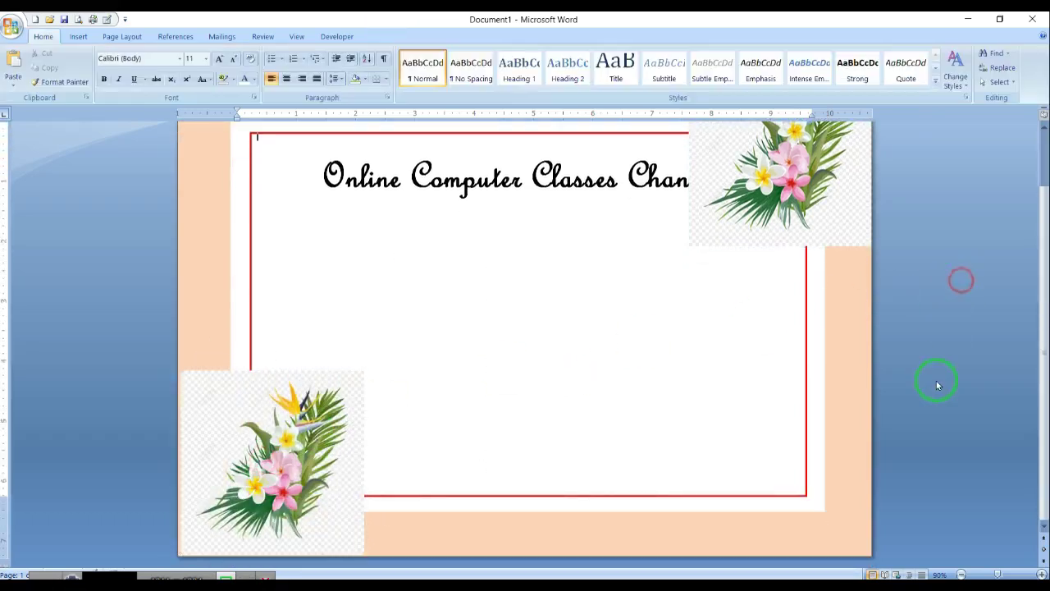
Raise the top-right flower picture's brightness to 28% in the picture correction options, check the fill options, and close the dialog
scroll(938, 372, up, 3)
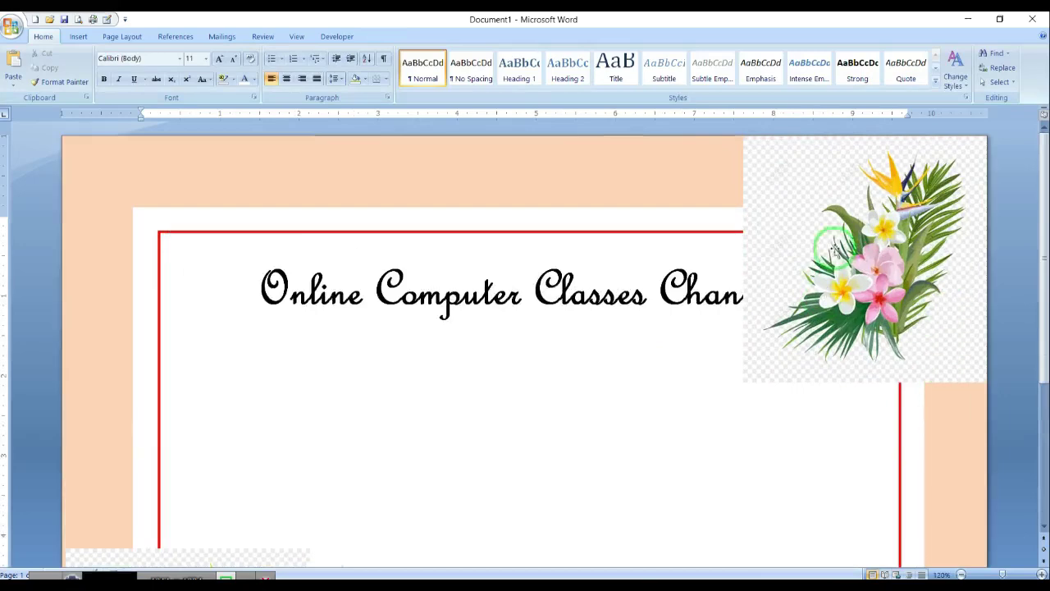
click(809, 228)
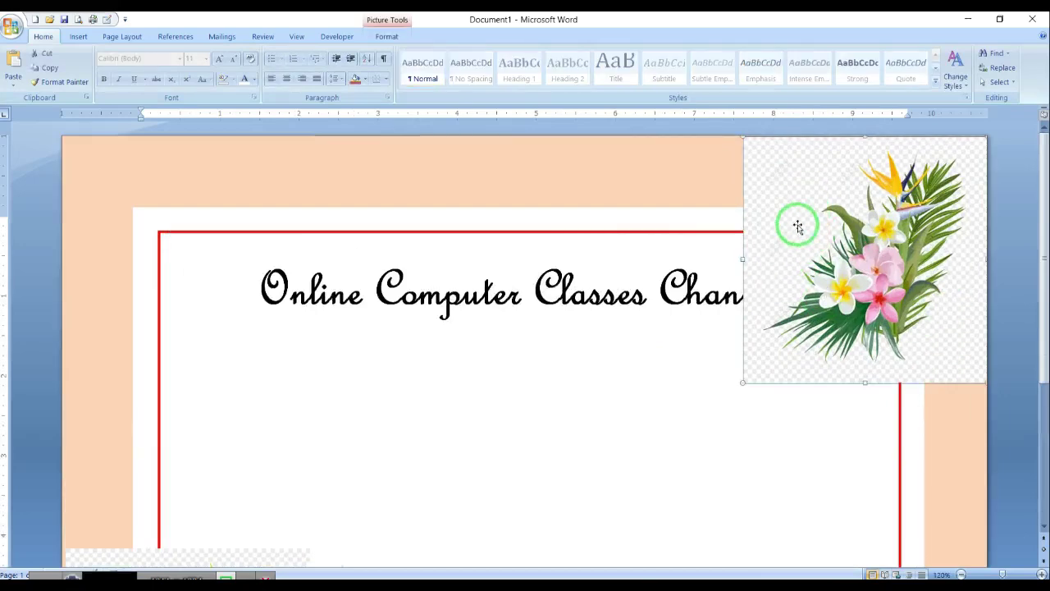
click(387, 36)
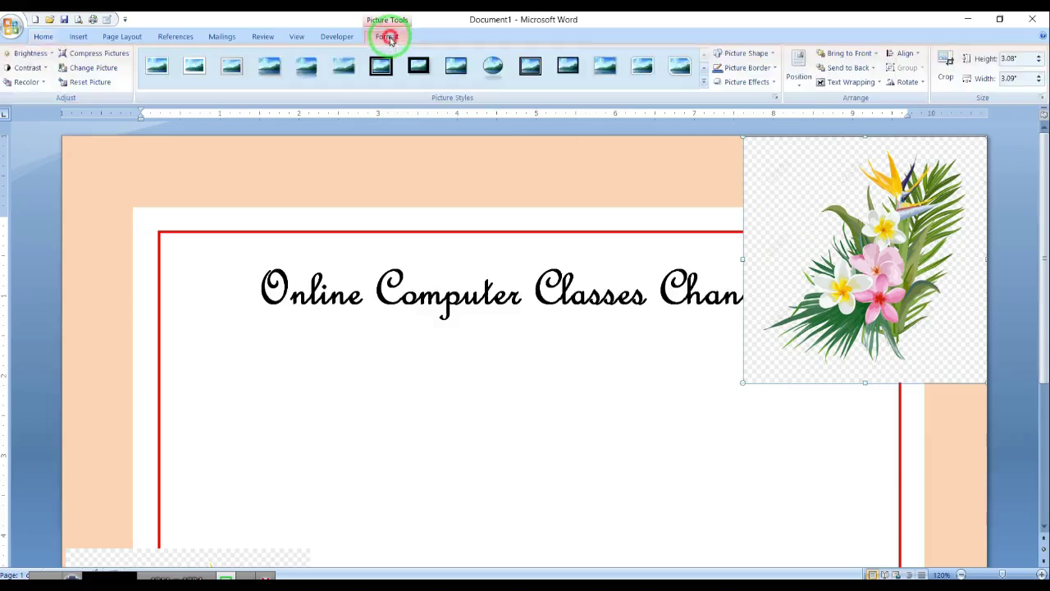
click(14, 54)
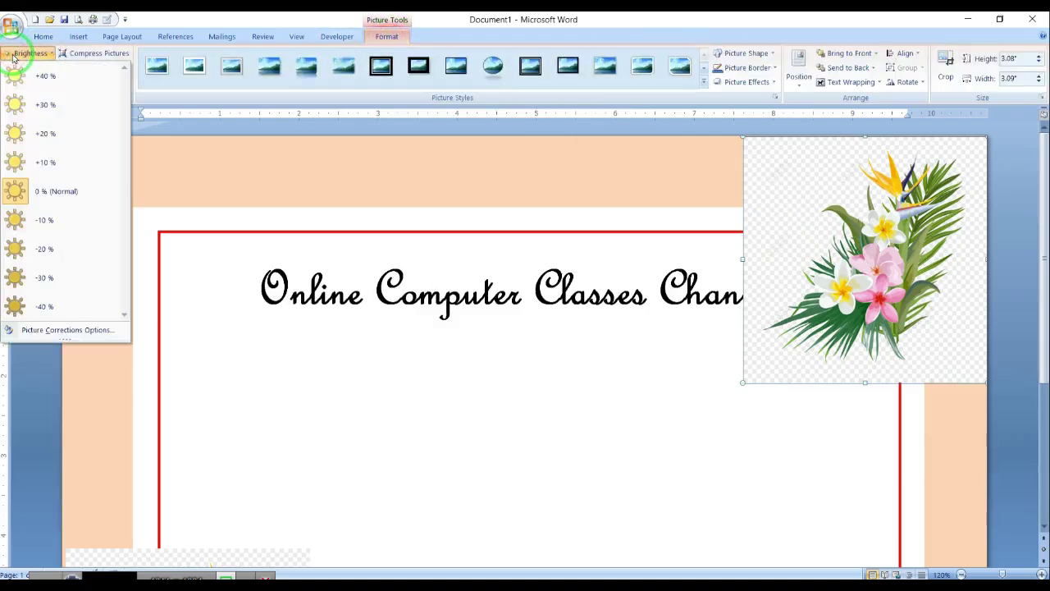
click(19, 331)
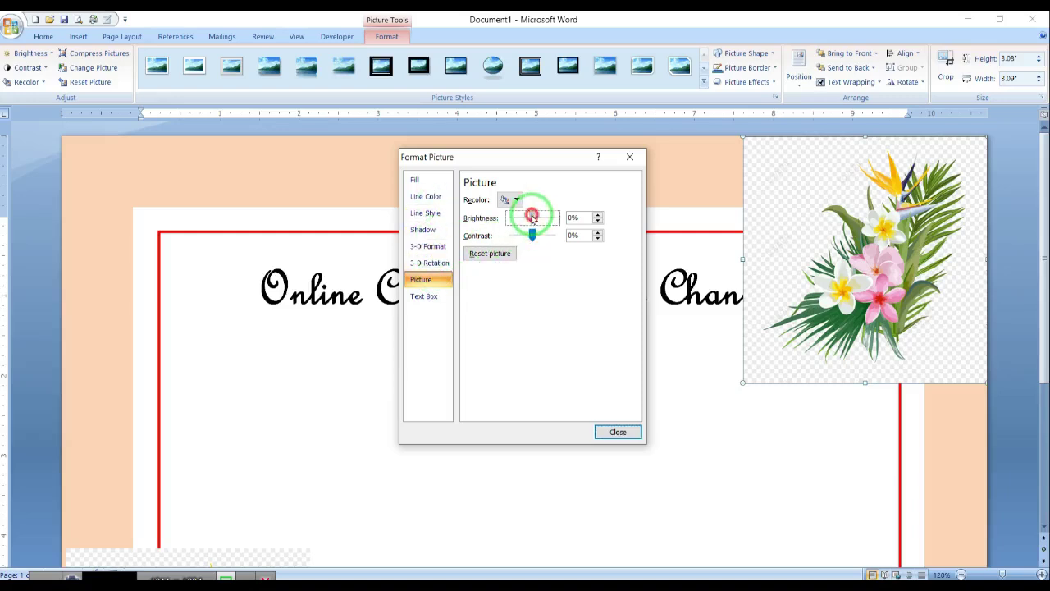
drag(531, 215, 538, 216)
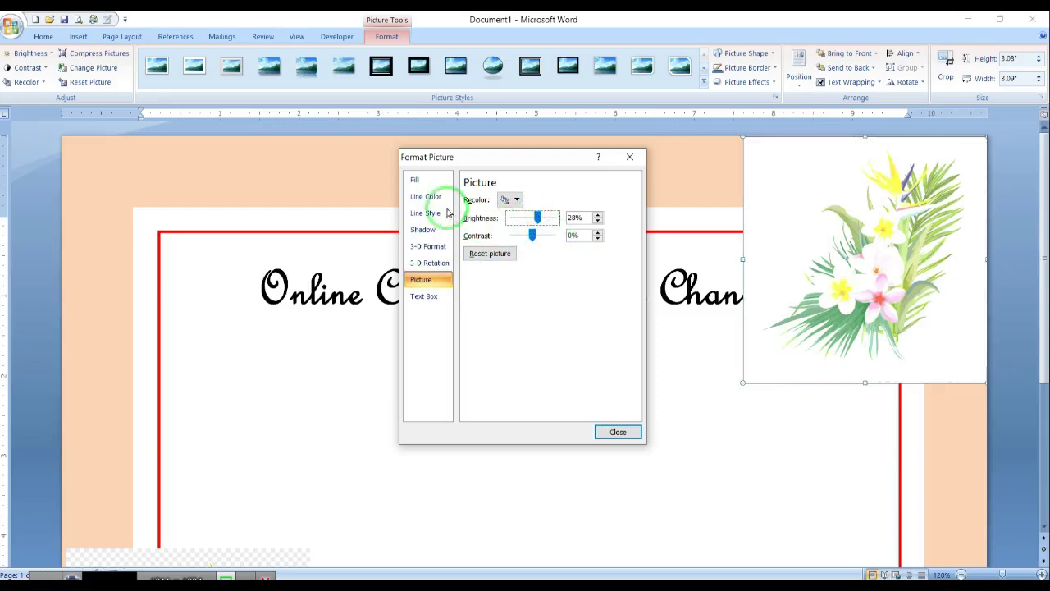
click(415, 180)
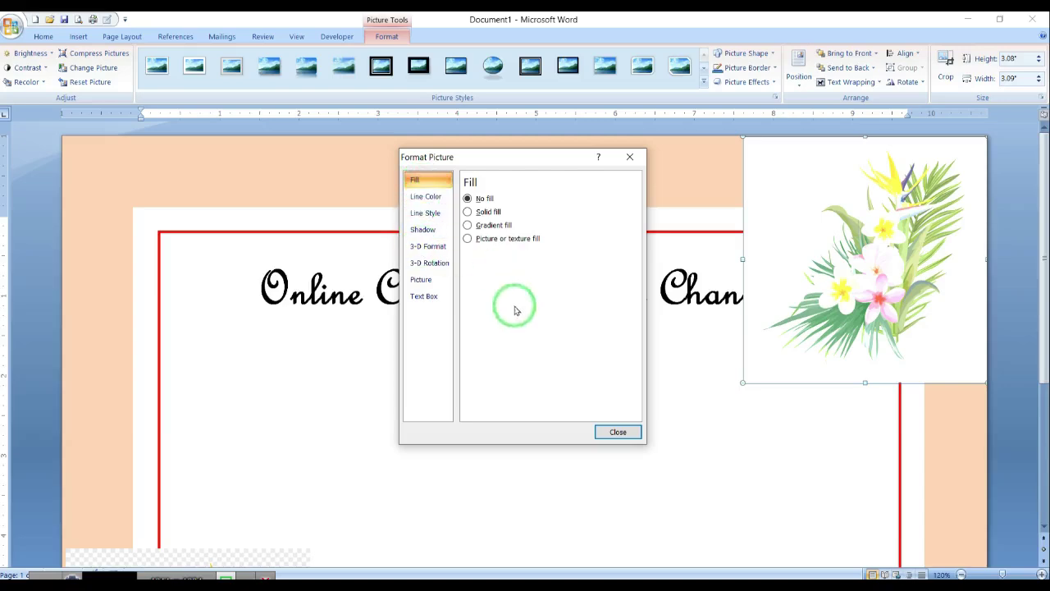
click(603, 430)
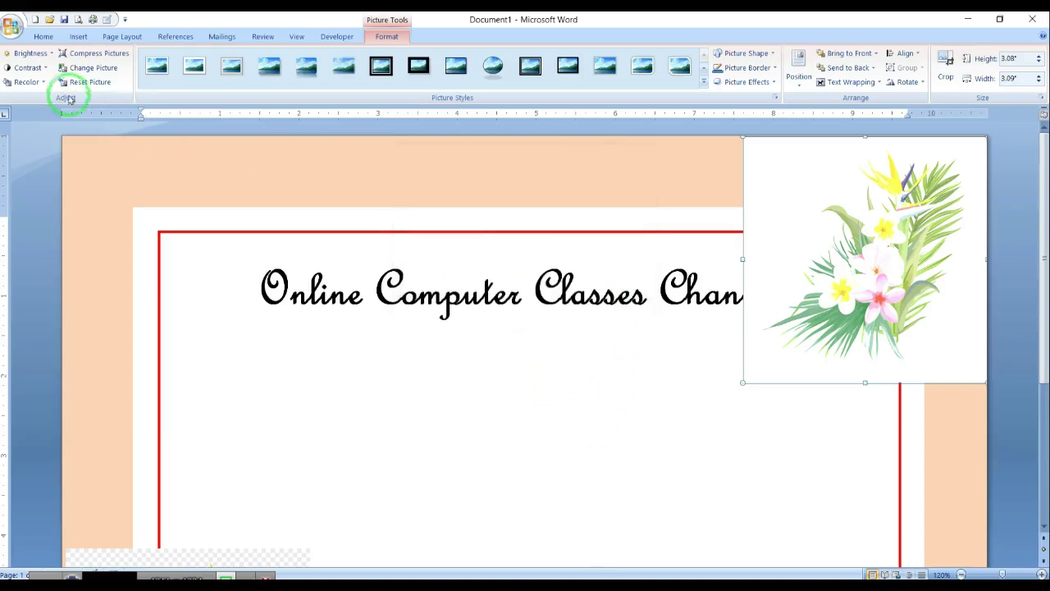
Try to make the white background of the brightened top-right flower picture transparent with Set Transparent Color
click(34, 72)
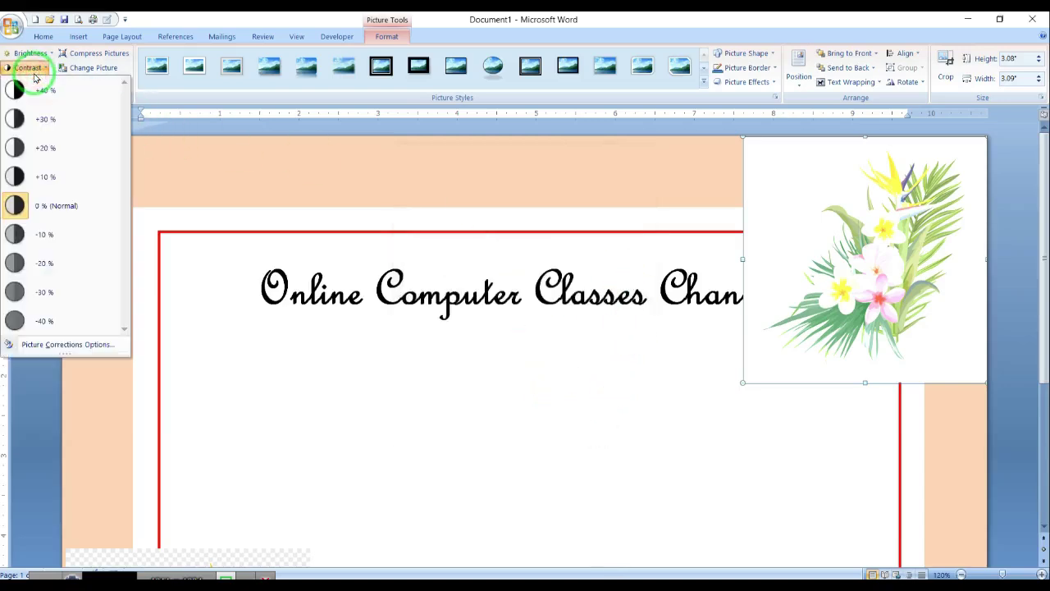
click(34, 71)
click(27, 82)
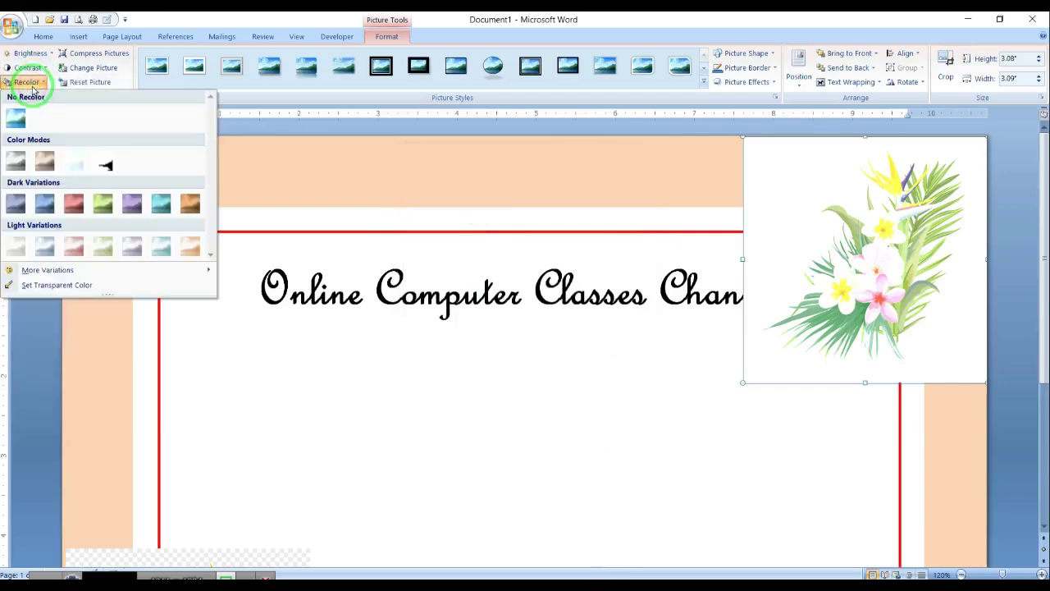
click(32, 284)
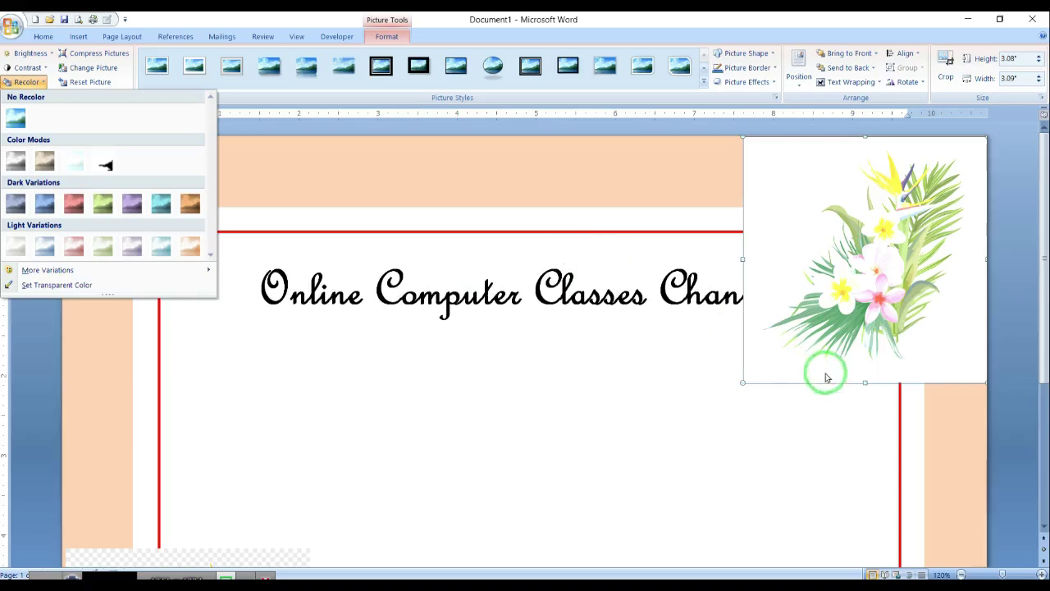
click(880, 344)
scroll(971, 371, down, 5)
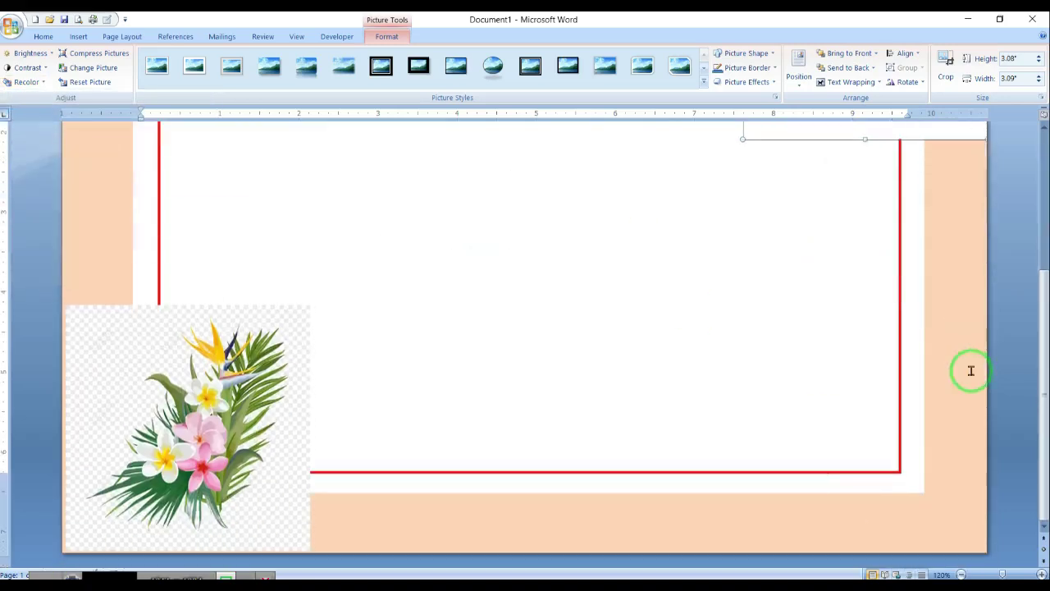
Try to clear the bottom-left flower picture's checkered background by setting its square colors transparent in turn, and shift the picture slightly
click(199, 433)
click(27, 82)
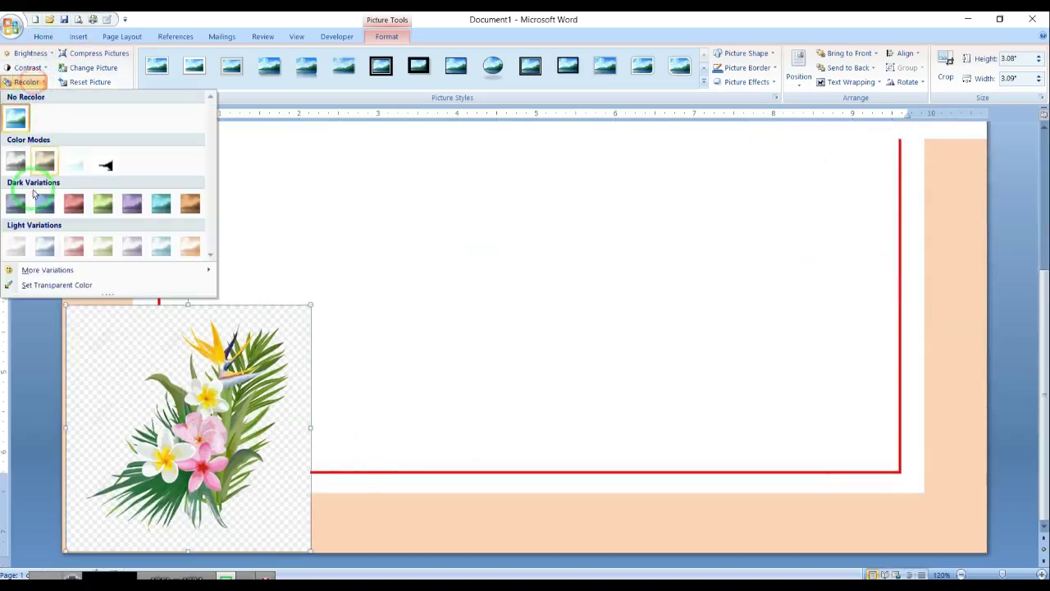
click(33, 285)
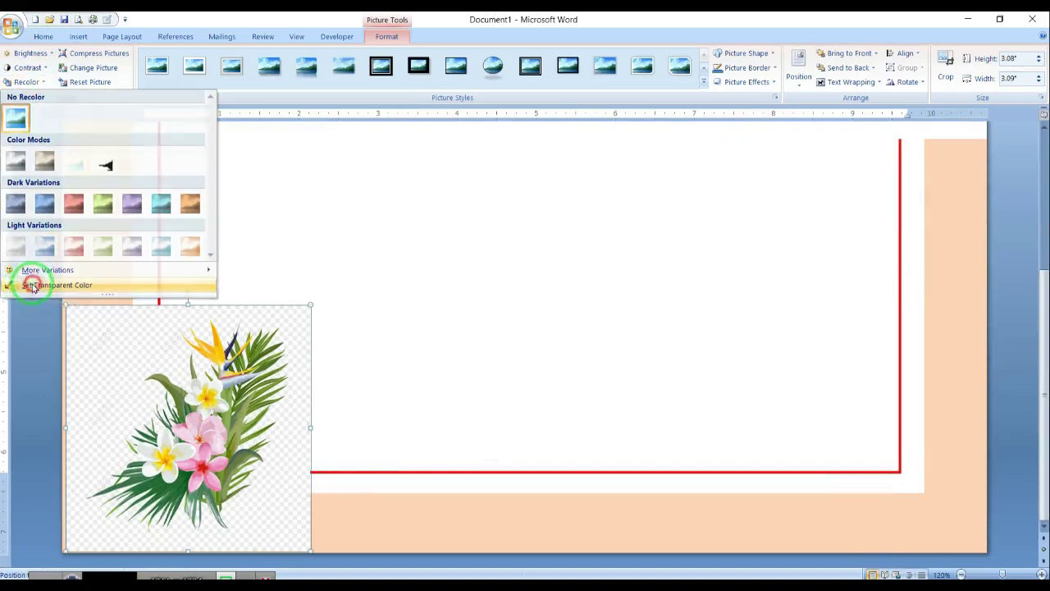
click(109, 410)
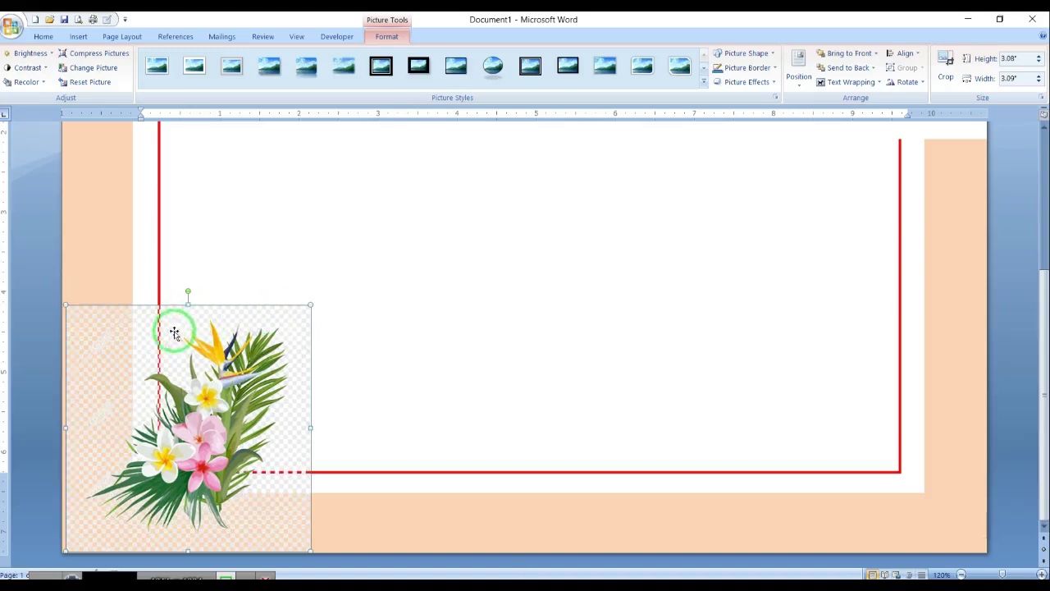
click(26, 82)
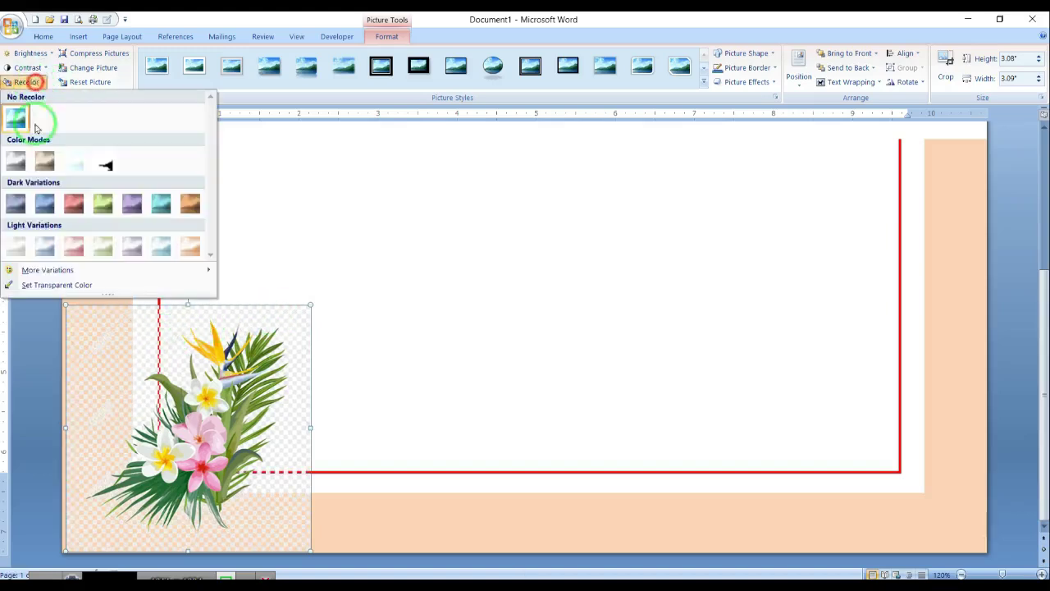
click(34, 285)
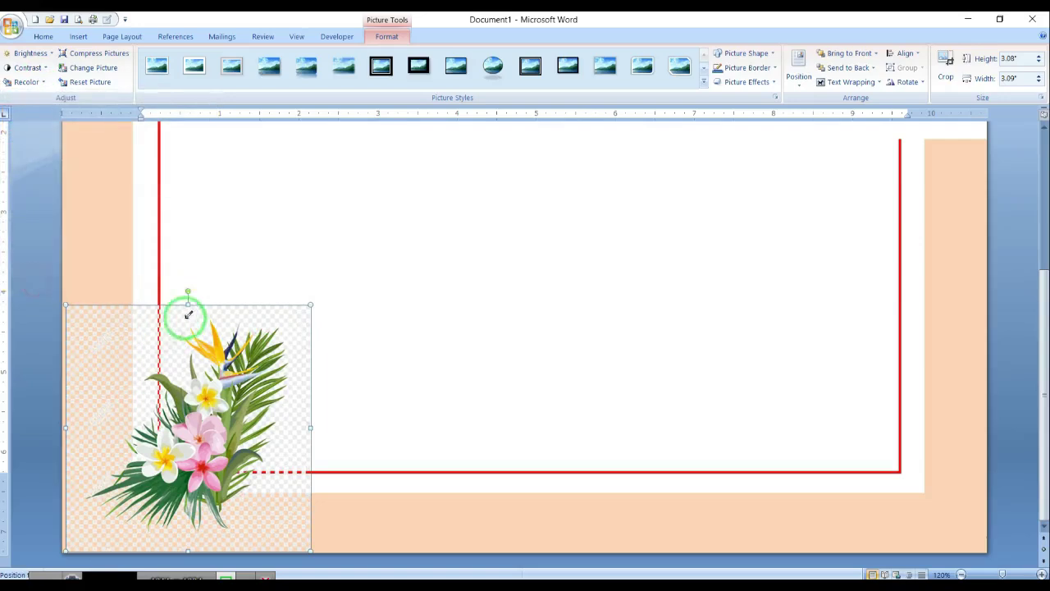
click(144, 349)
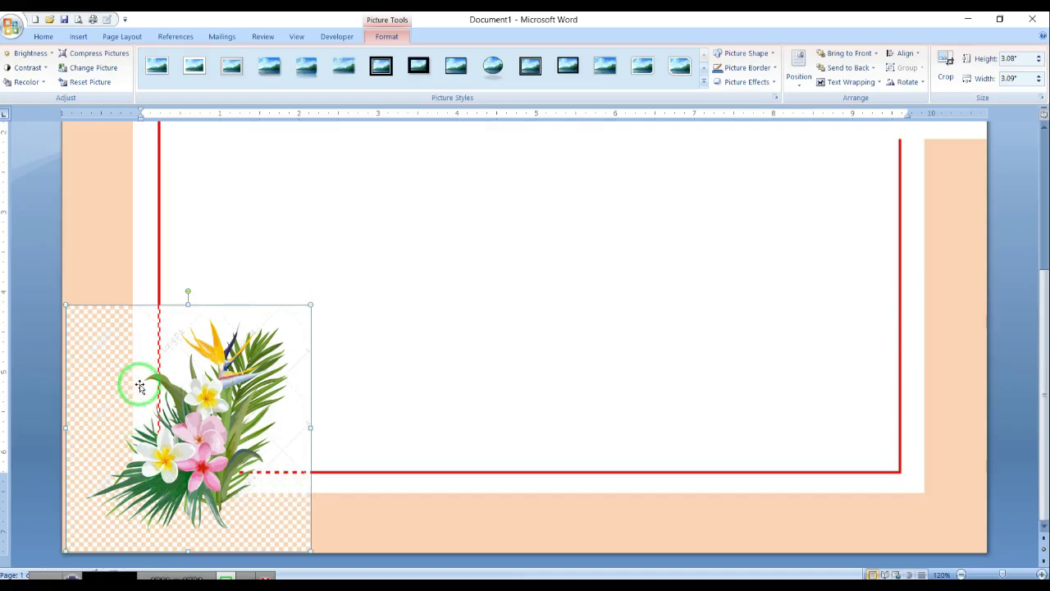
drag(140, 386, 230, 361)
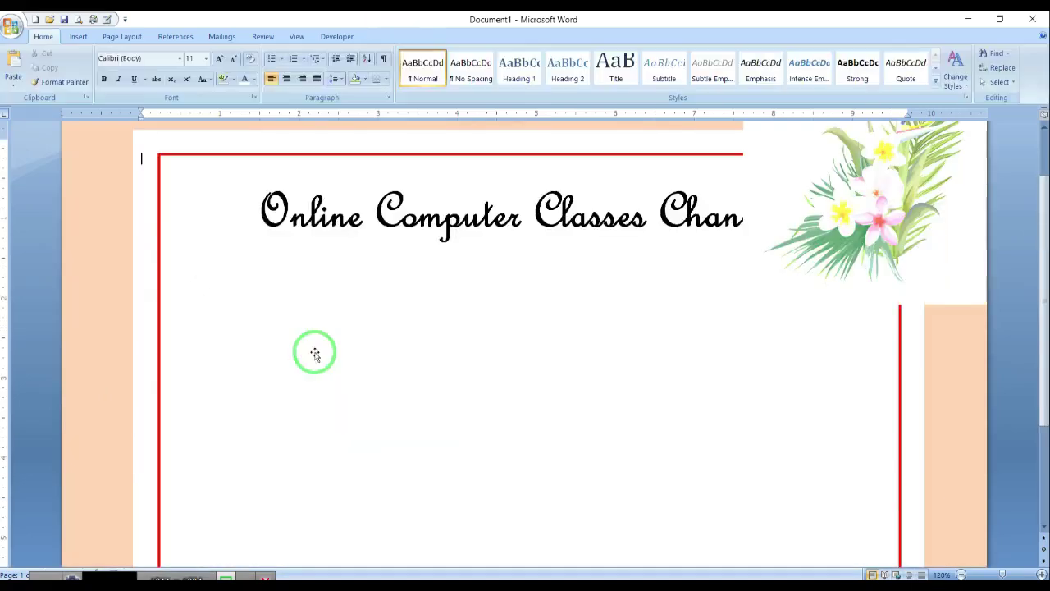
Delete the top-right flower picture from the page, and save the LovePik flower image from the Chrome search results to Downloads as a PNG
double_click(902, 251)
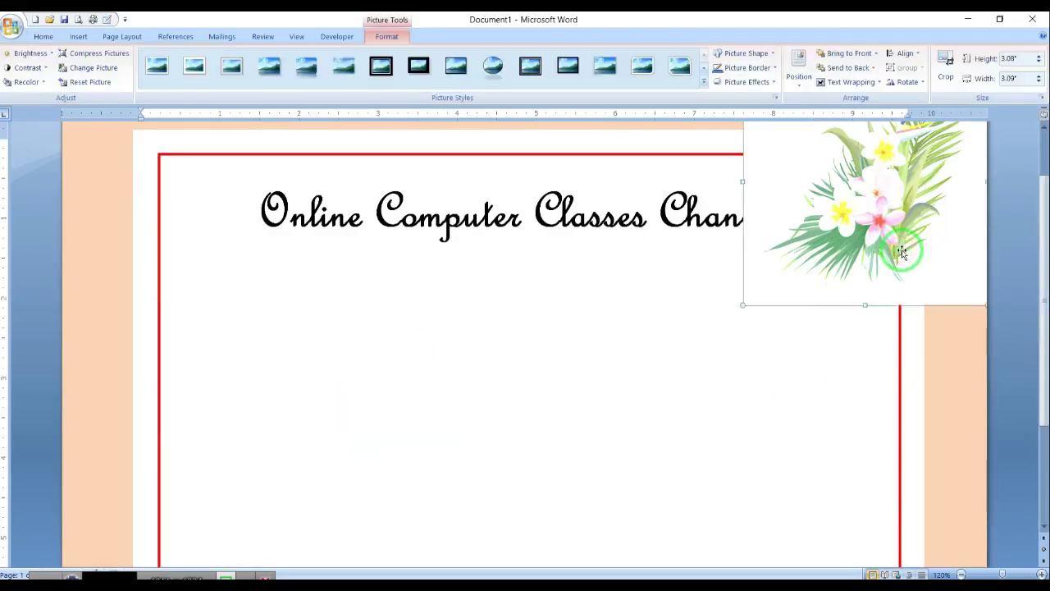
key(Delete)
click(530, 584)
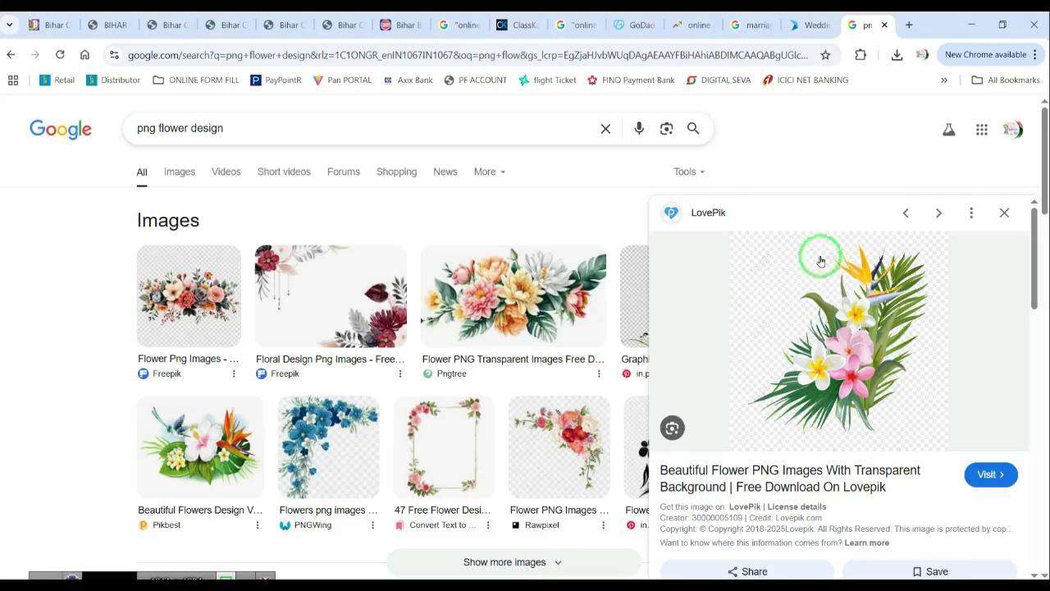
right_click(826, 286)
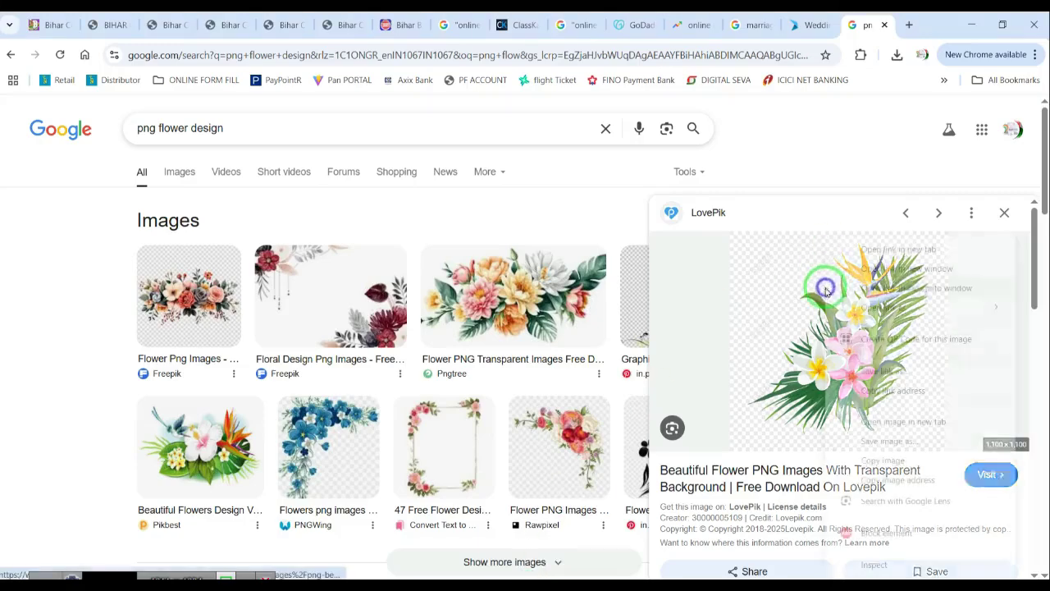
click(870, 442)
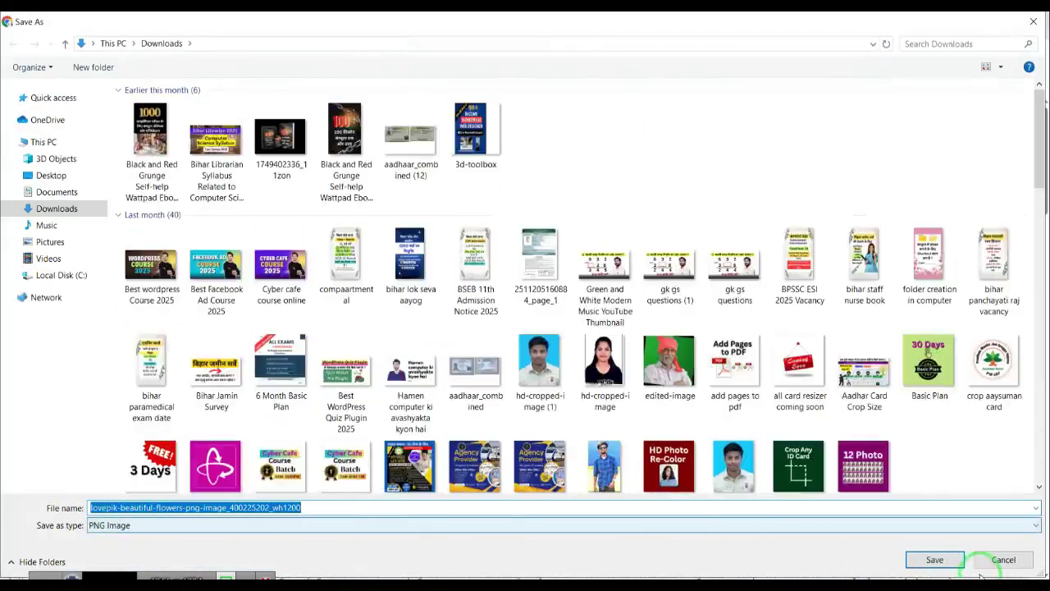
click(938, 560)
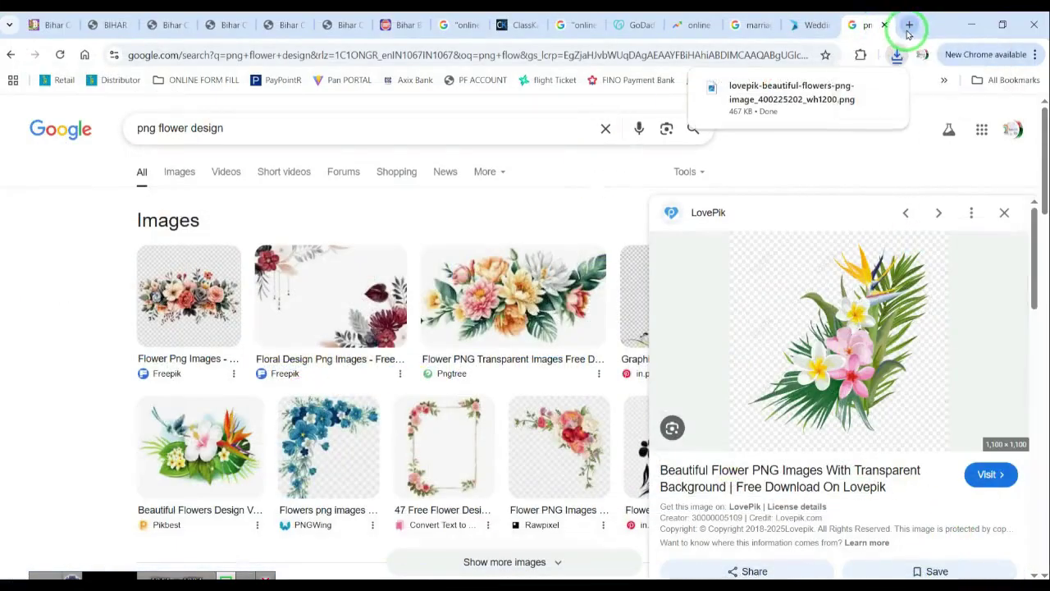
Search for "bg remove" in a new browser tab and open the remove.bg website
click(908, 30)
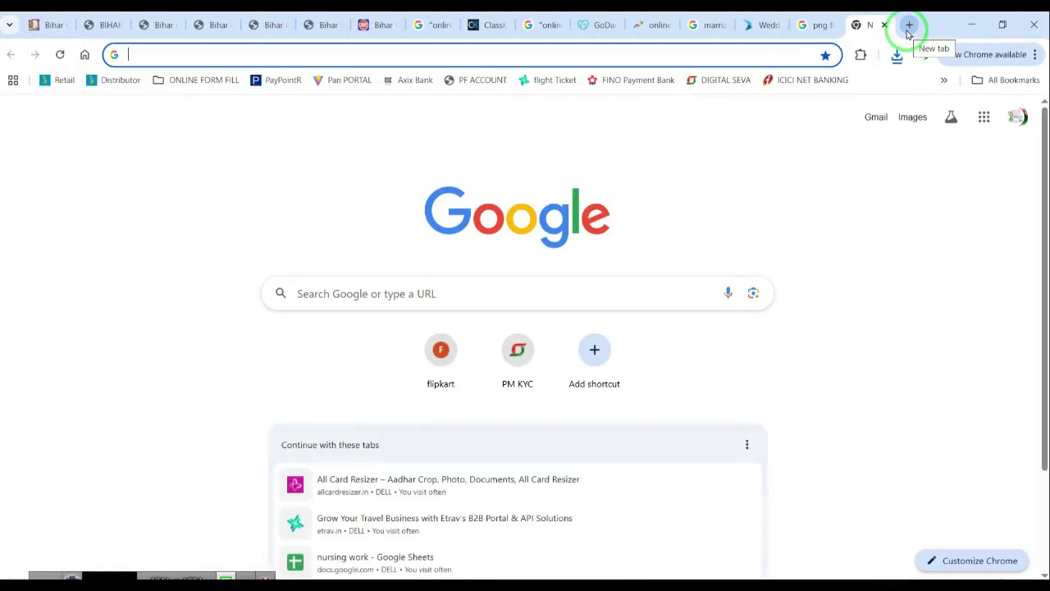
text(bg)
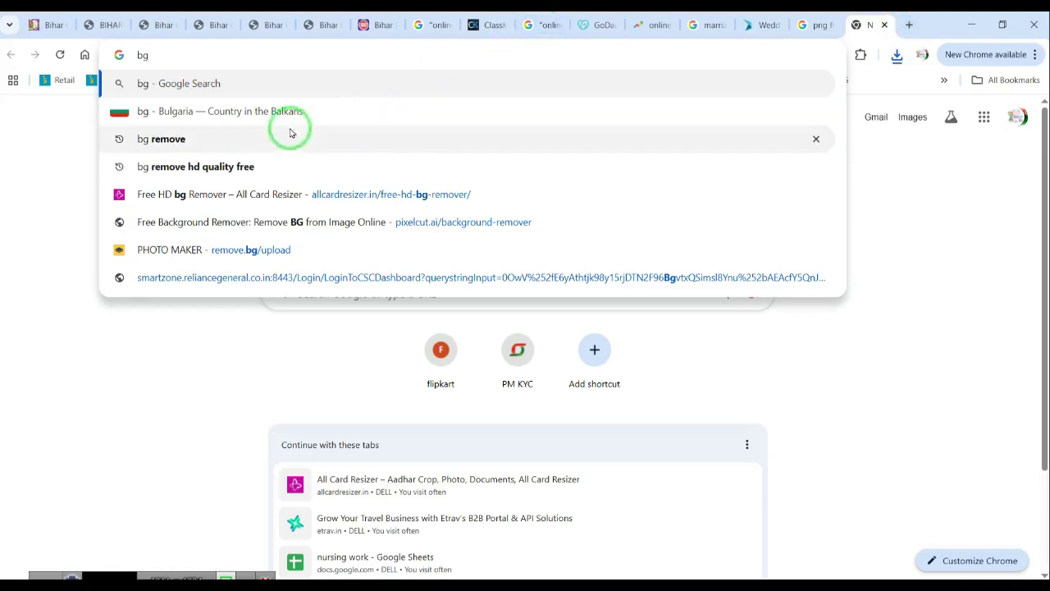
click(232, 147)
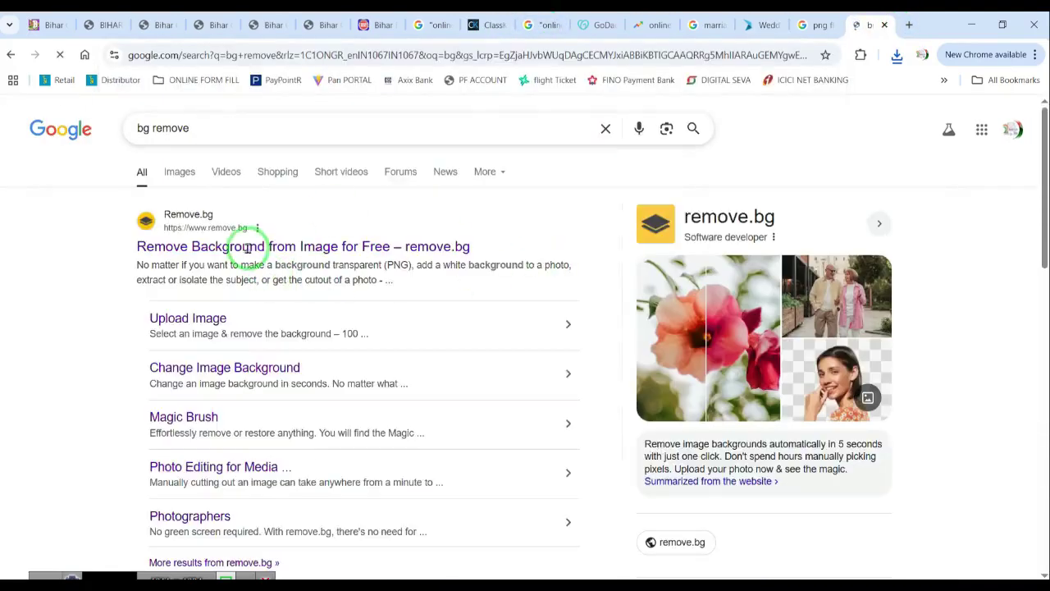
click(246, 248)
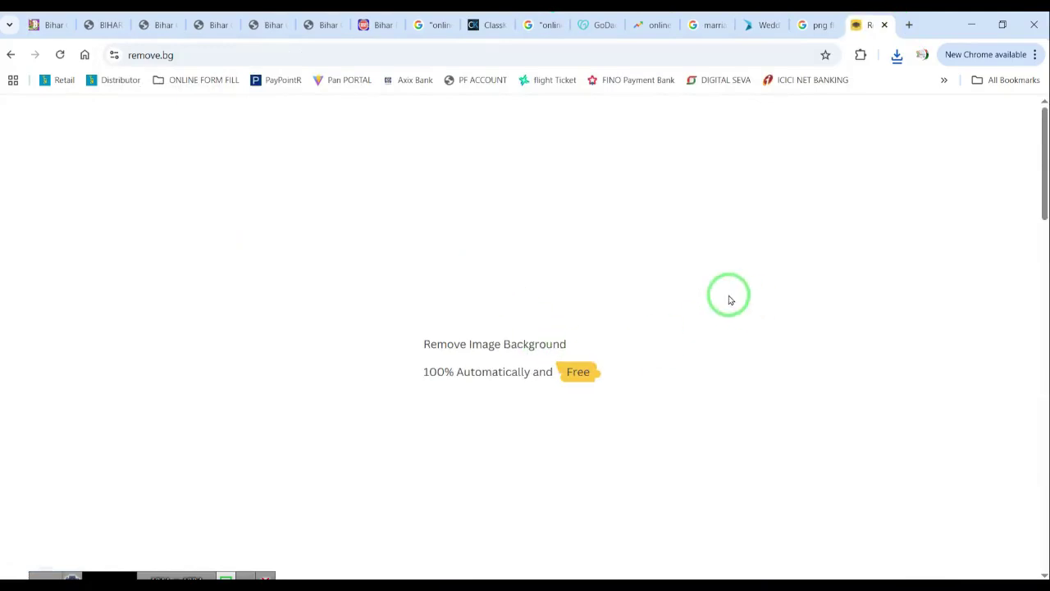
Upload the saved lovepik-beautiful-flowers PNG from Downloads to remove.bg for background removal and dismiss the cookie notice
click(699, 378)
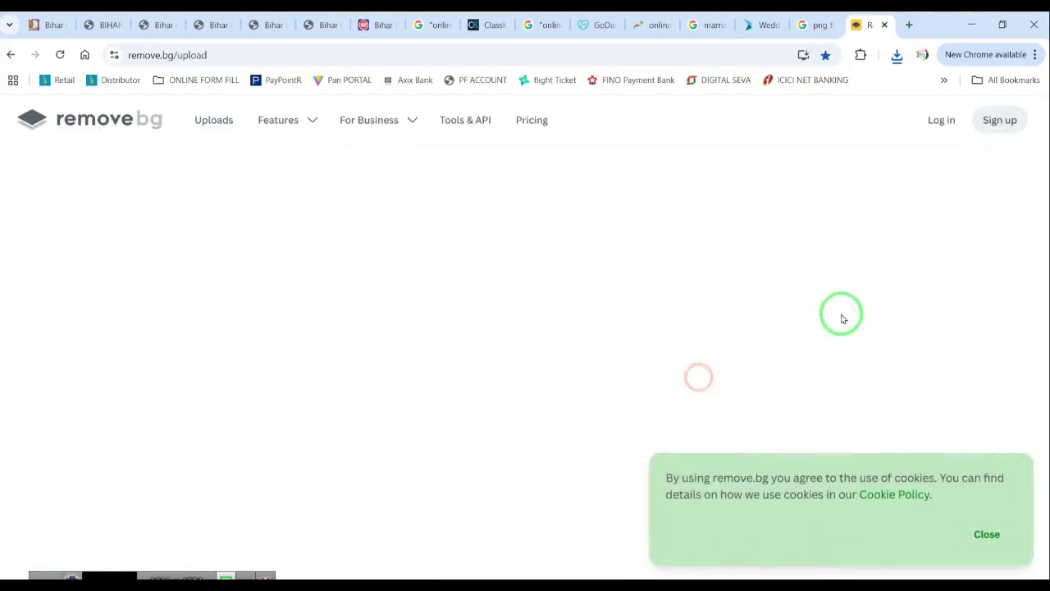
click(436, 297)
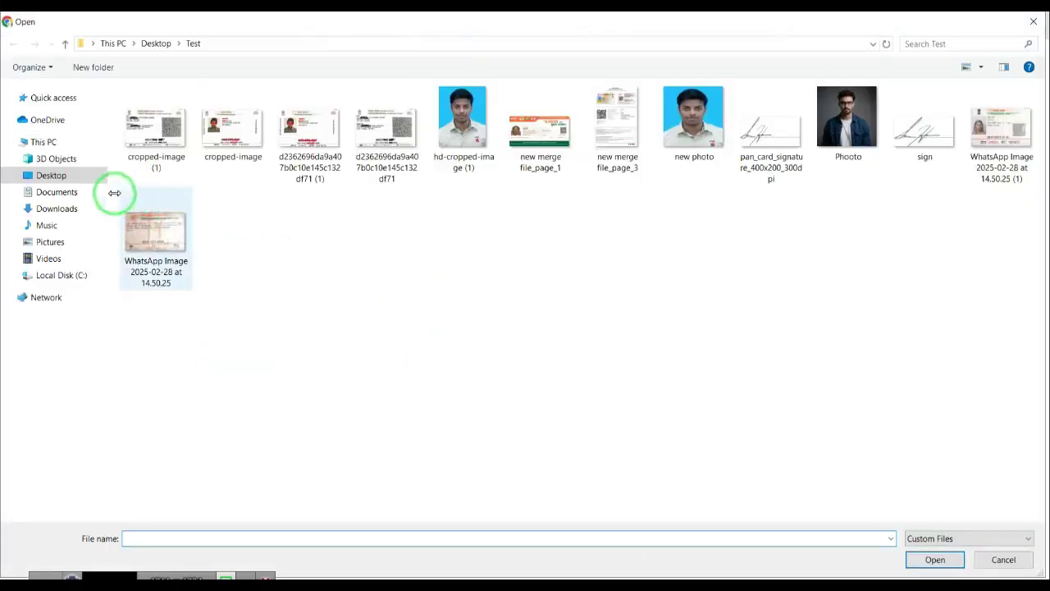
click(45, 208)
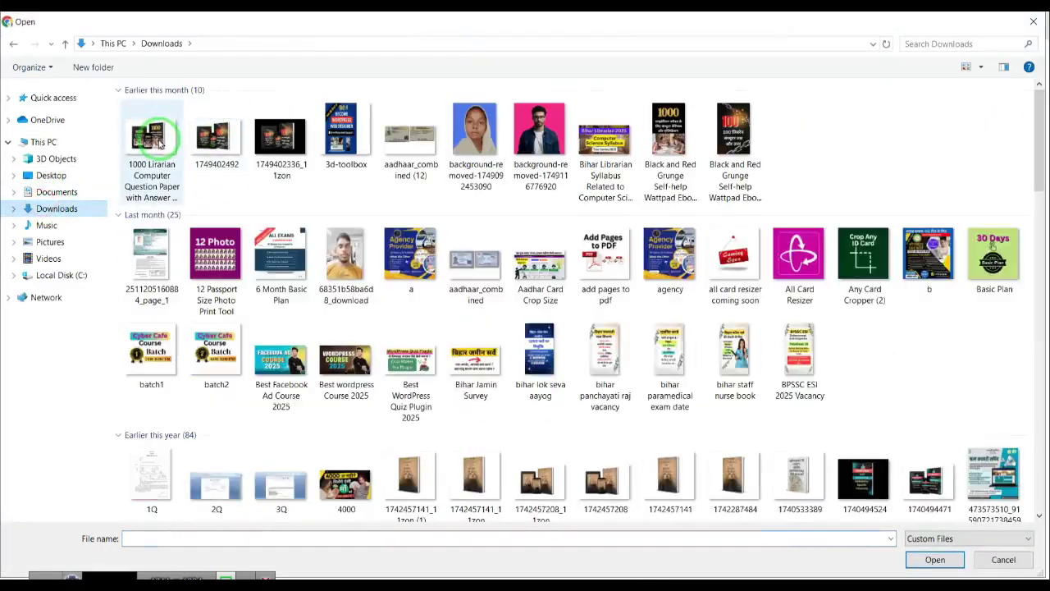
click(154, 139)
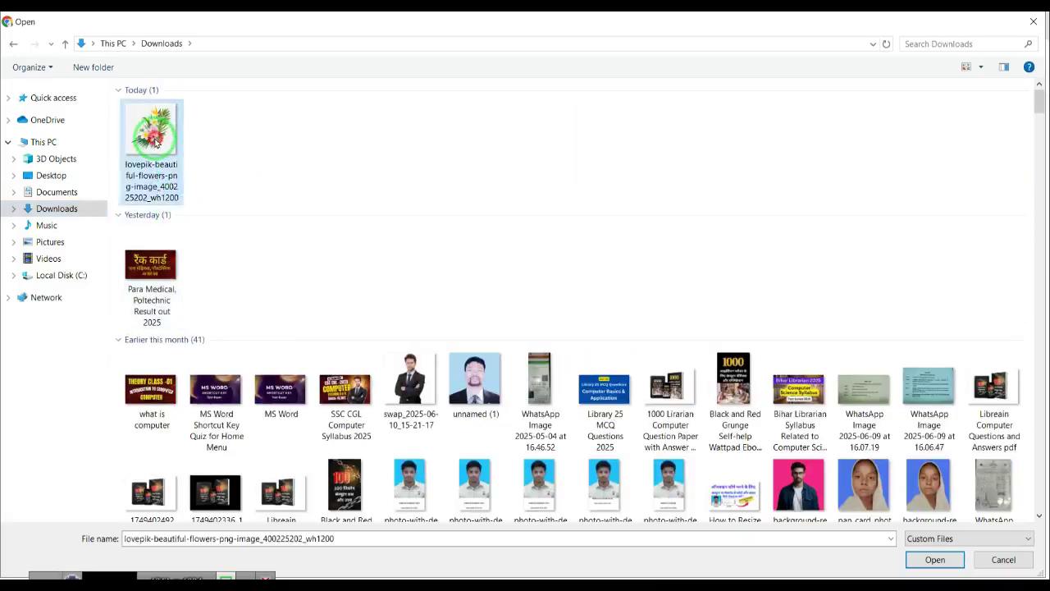
double_click(154, 139)
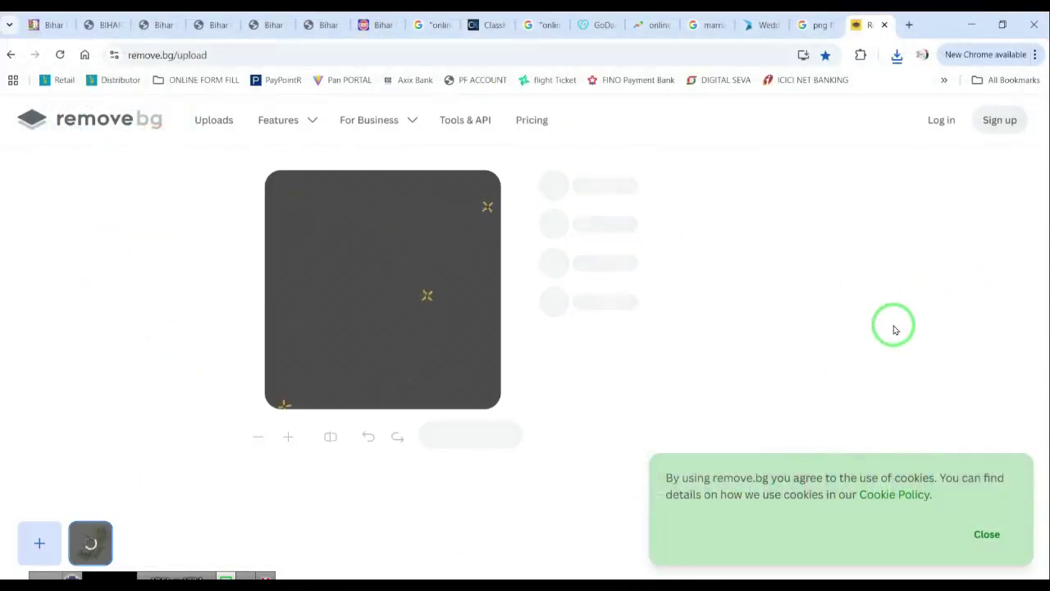
click(989, 534)
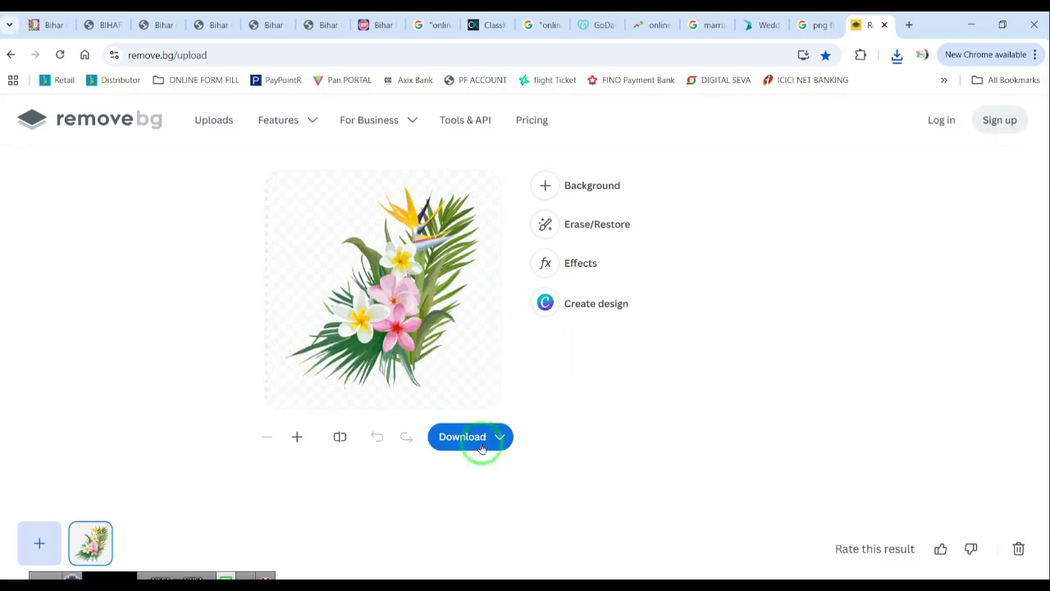
Download the free 500 x 500 preview of the background-removed flower image and save it as a PNG in Downloads
click(468, 448)
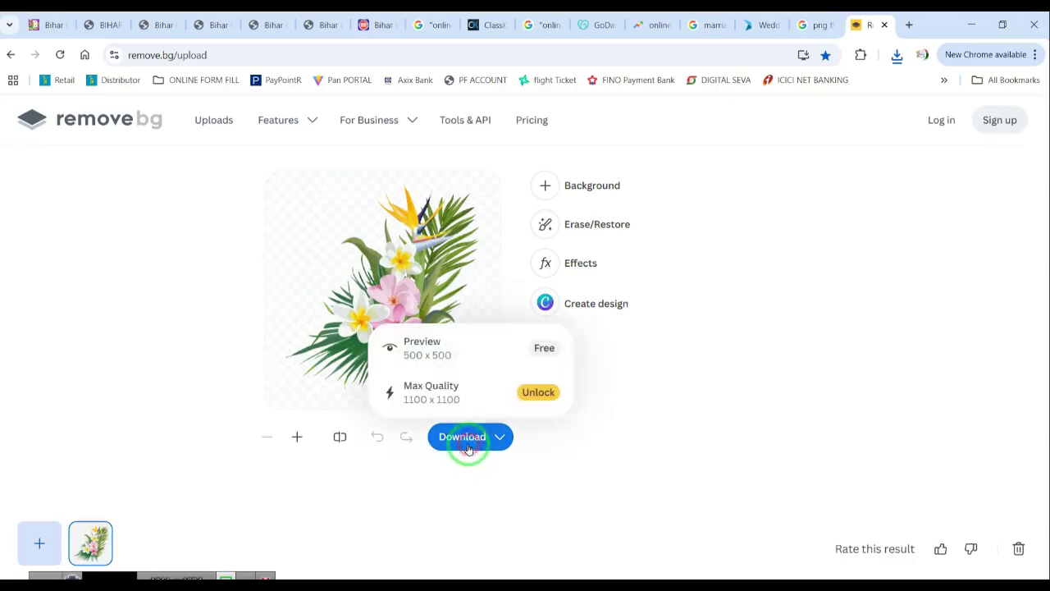
click(446, 347)
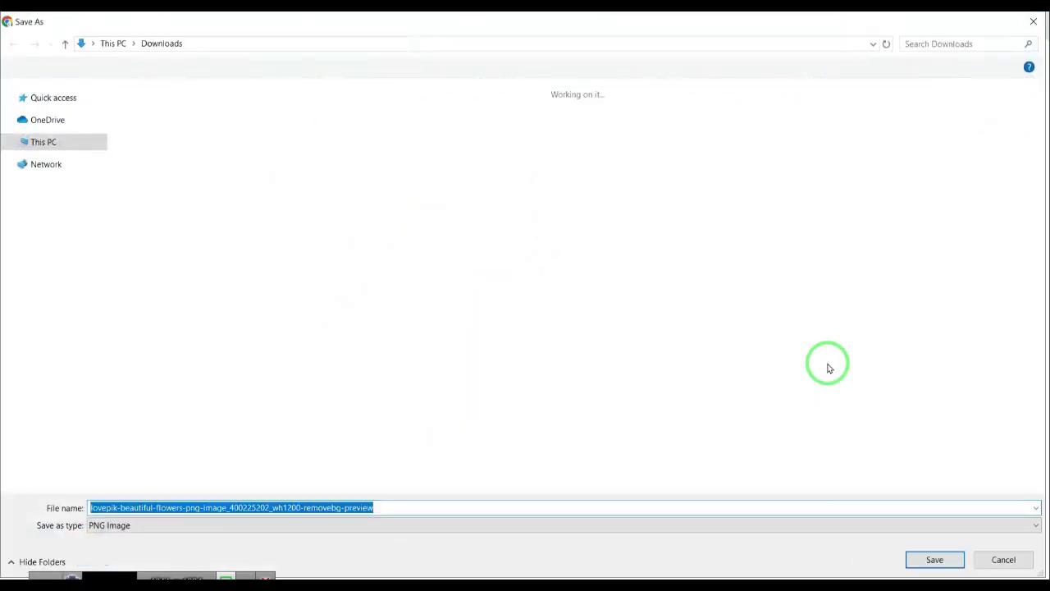
click(948, 559)
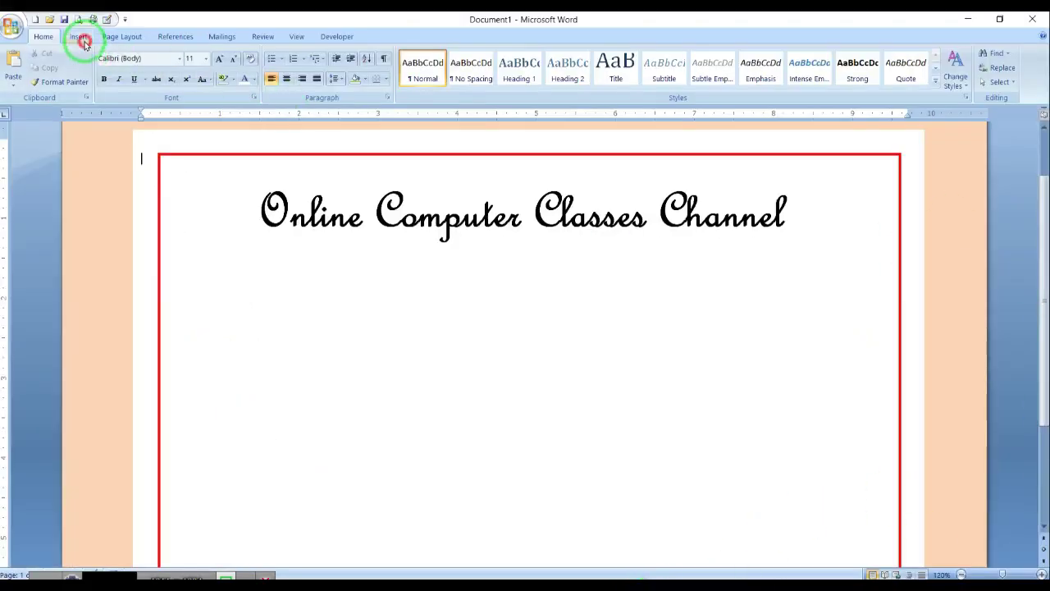
In Word, insert the background-removed flower picture from Downloads and set its text wrapping to In Front of Text
click(80, 38)
click(135, 69)
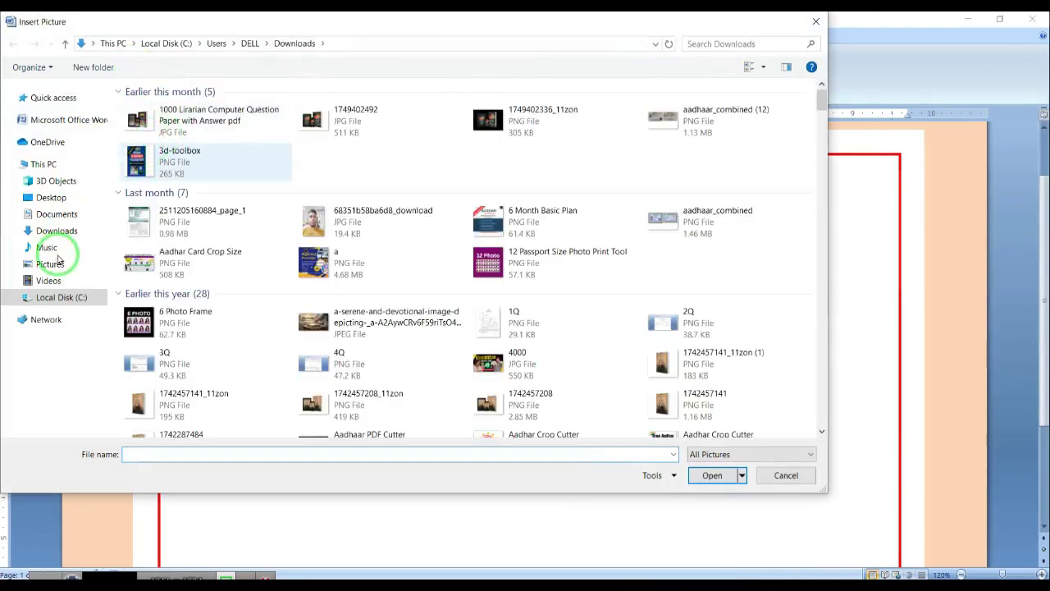
click(64, 231)
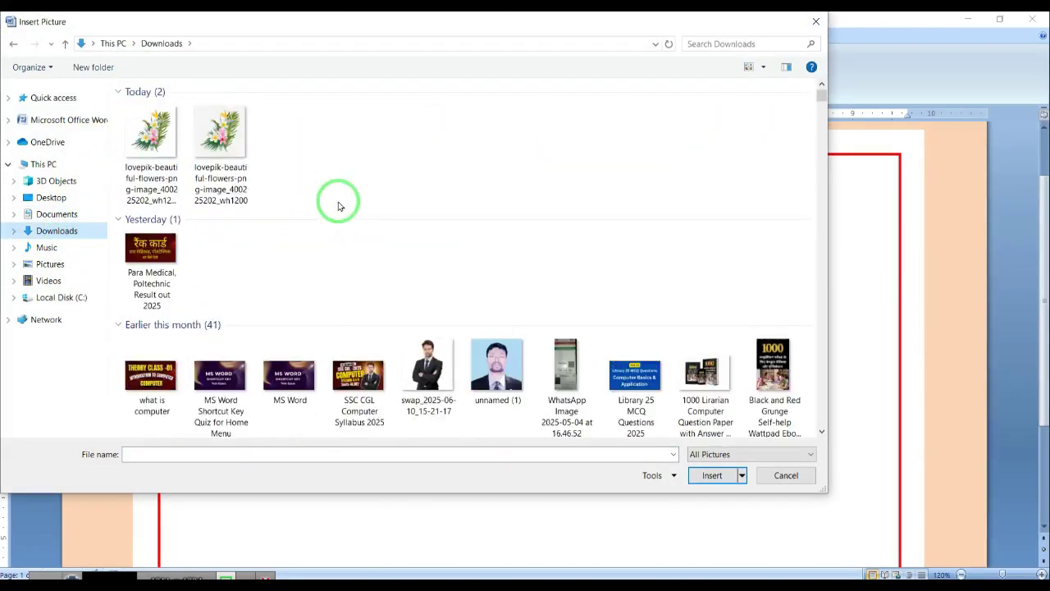
double_click(153, 133)
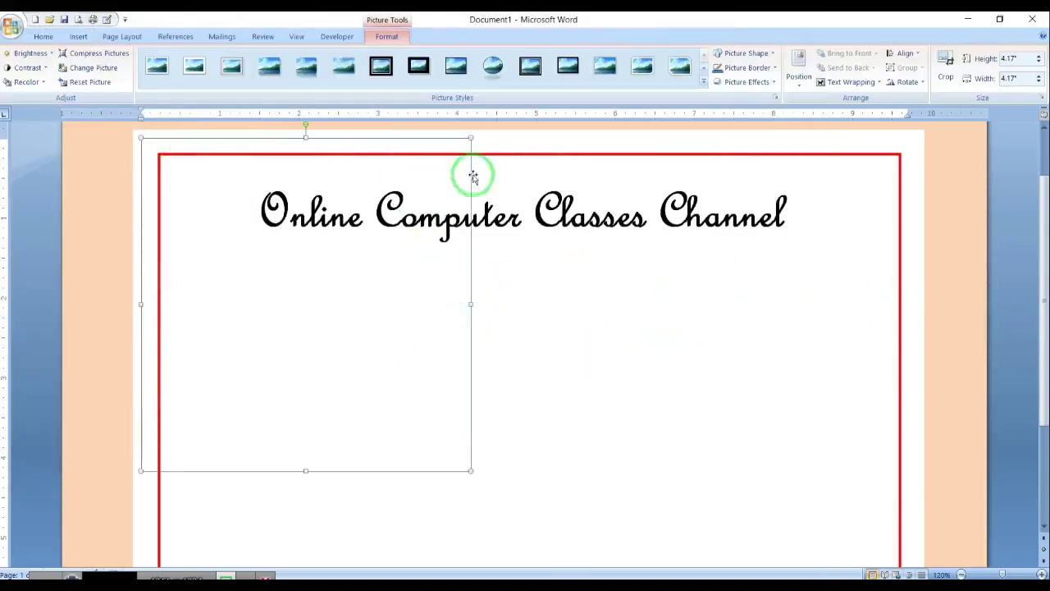
click(851, 83)
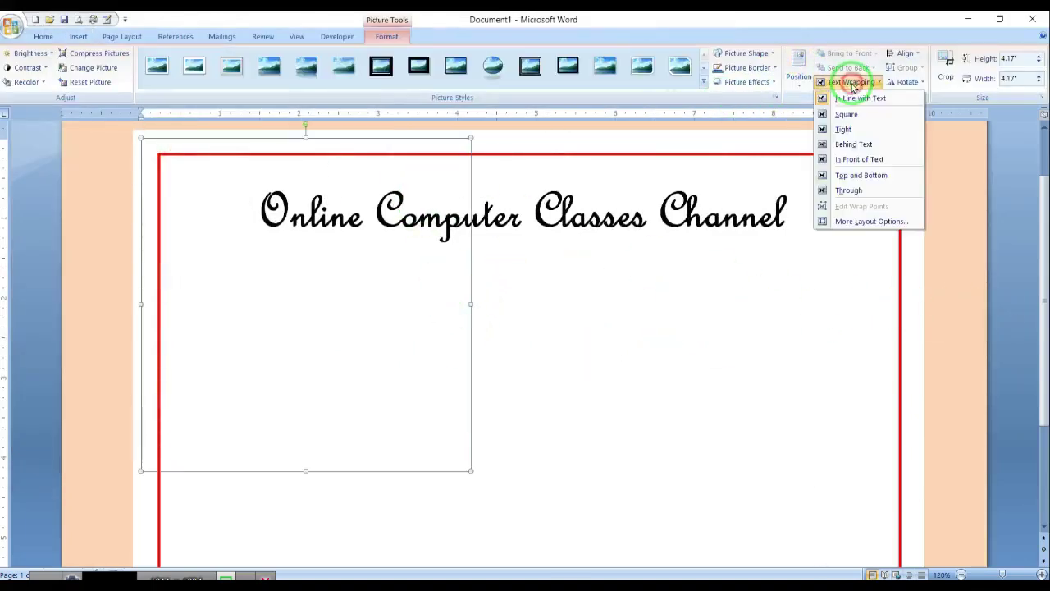
click(859, 159)
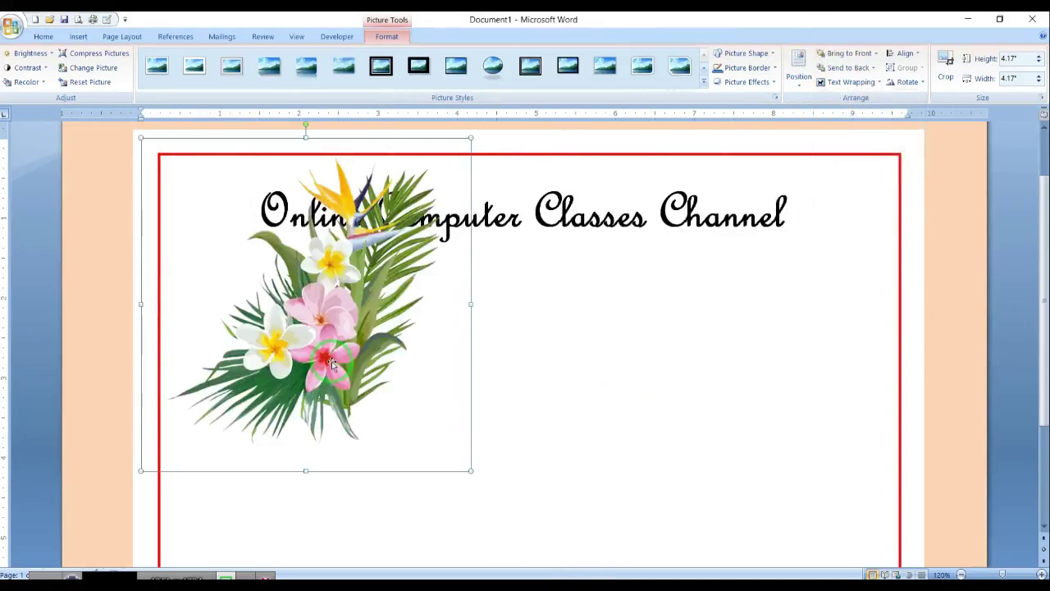
Shrink the flower picture to about 2.64" square and place it over the page's top-right corner
drag(331, 365, 749, 438)
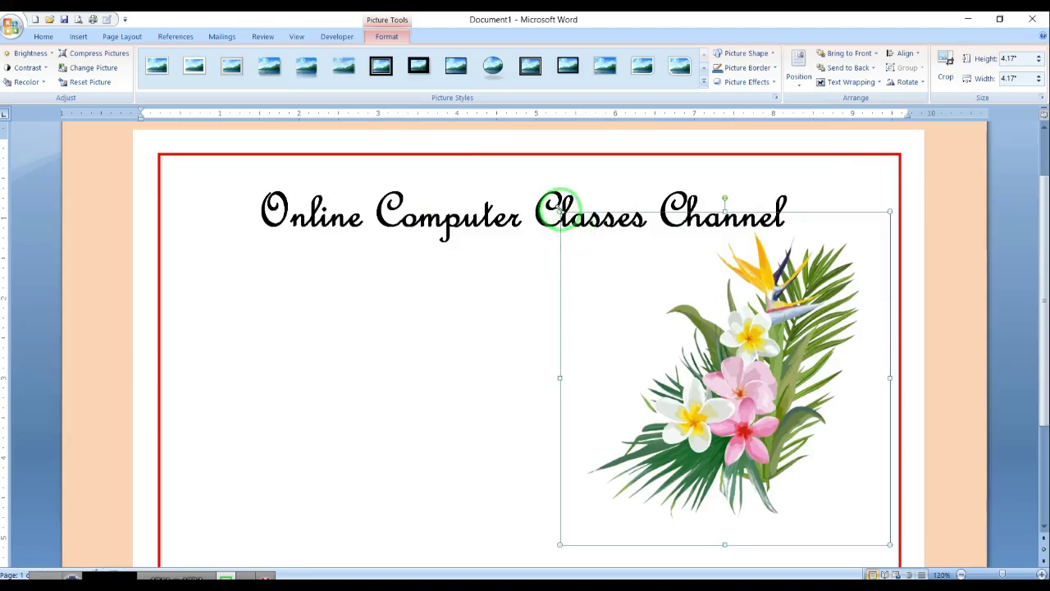
drag(560, 212, 673, 275)
drag(755, 379, 866, 288)
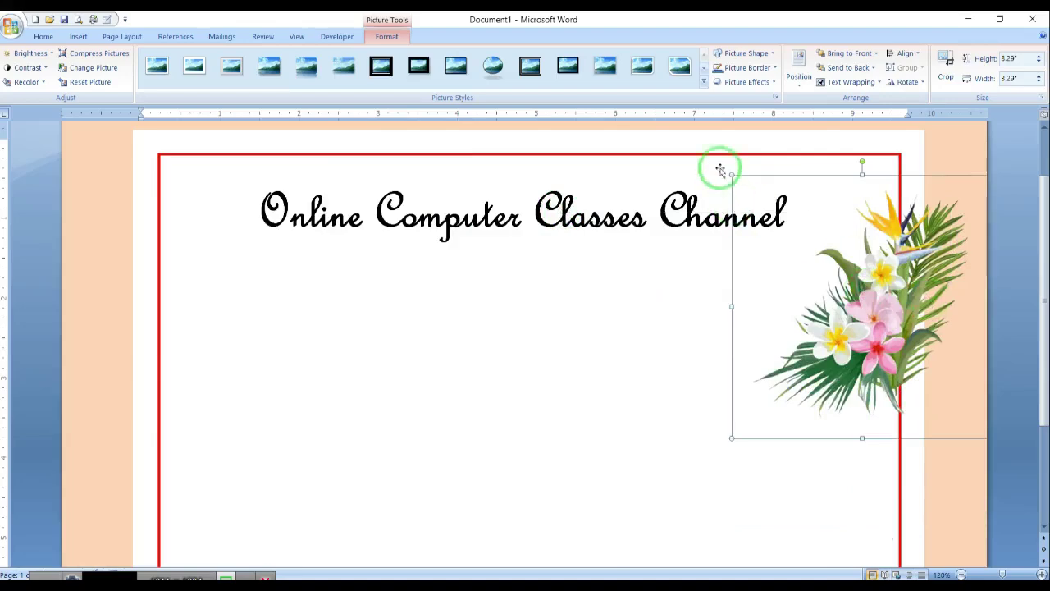
drag(729, 174, 783, 227)
drag(882, 291, 919, 213)
scroll(993, 262, up, 2)
drag(952, 287, 925, 228)
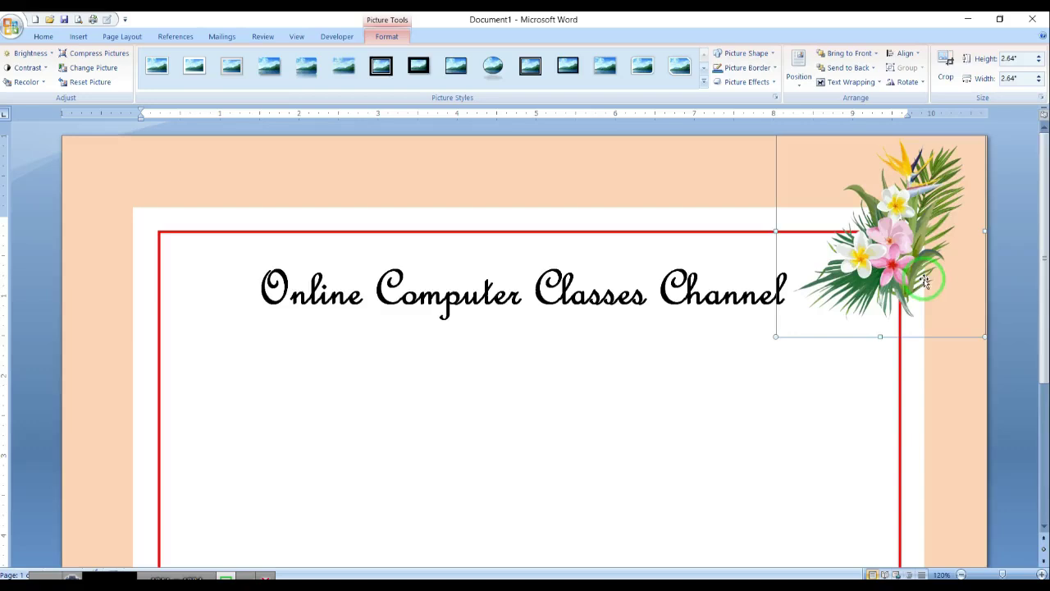
drag(922, 278, 923, 286)
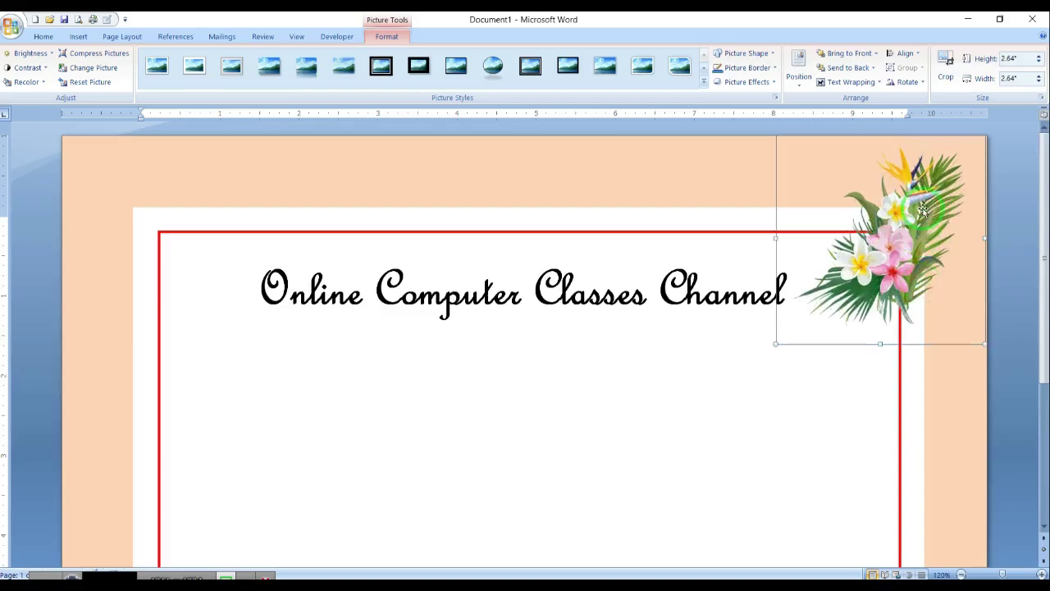
Try rotating the top-right flower picture 90° left, and turn it back 90° right
click(909, 82)
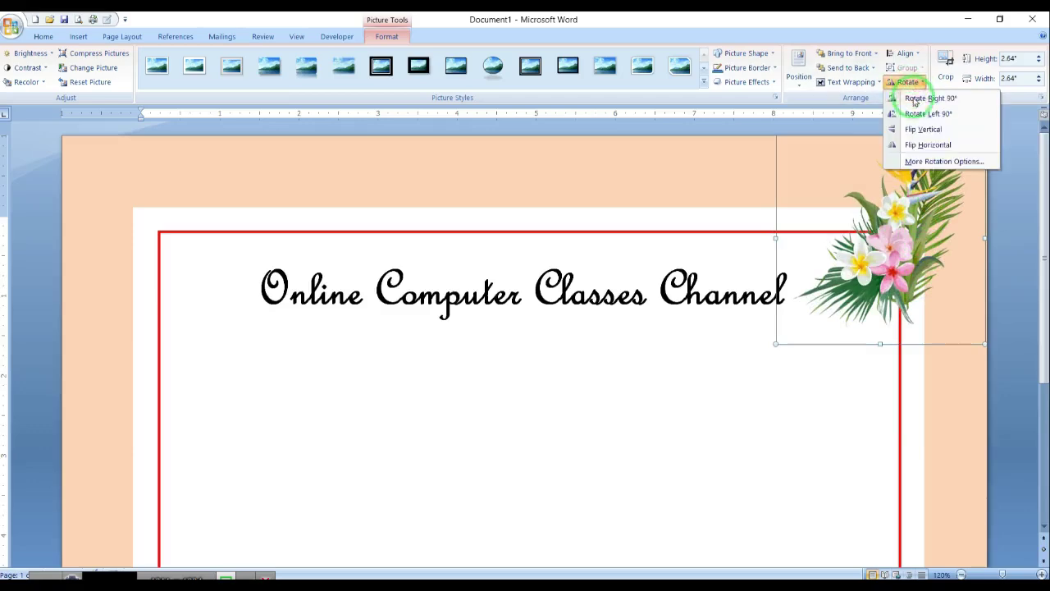
click(917, 112)
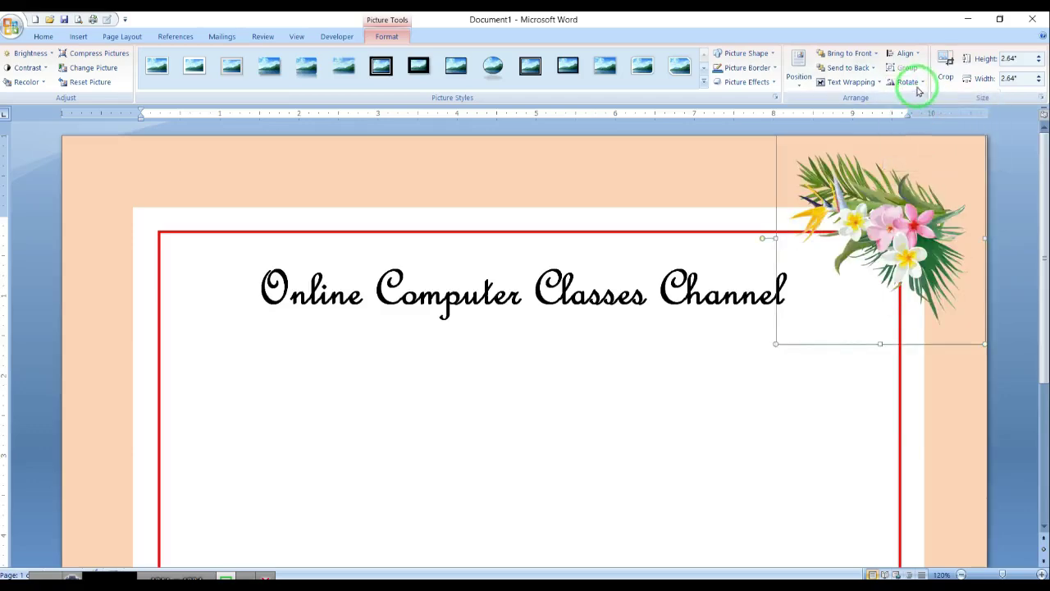
click(913, 83)
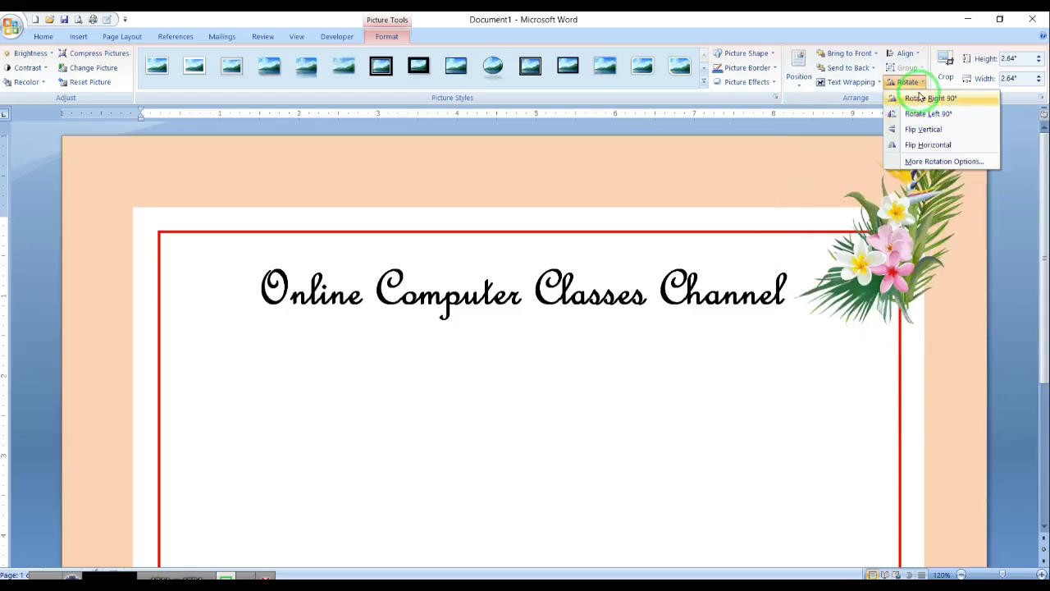
click(921, 98)
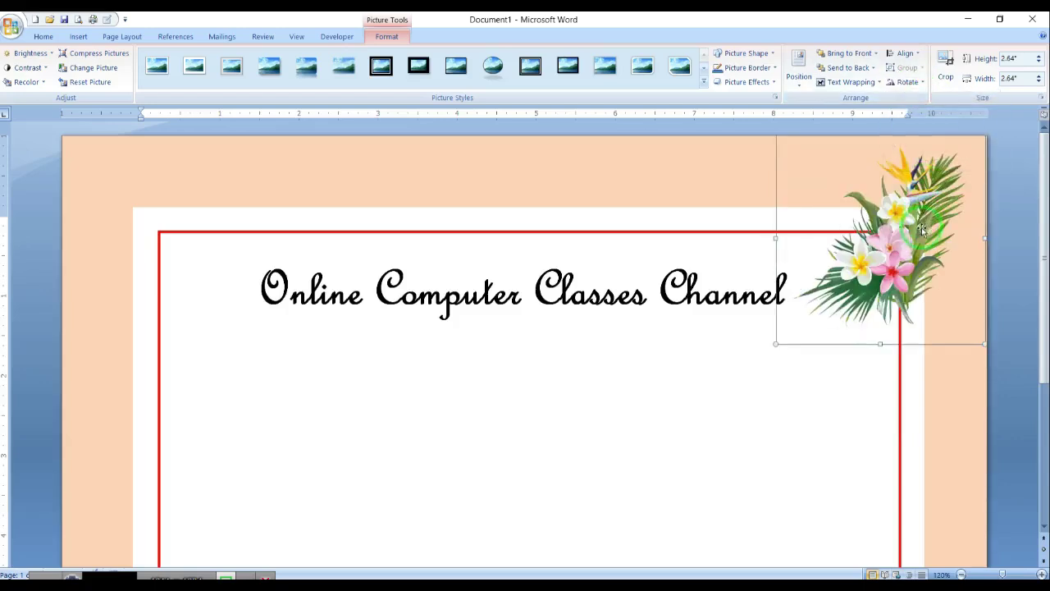
Duplicate the flower picture into the page's top-left corner and shift the copy slightly toward the left page edge
drag(921, 250, 188, 259)
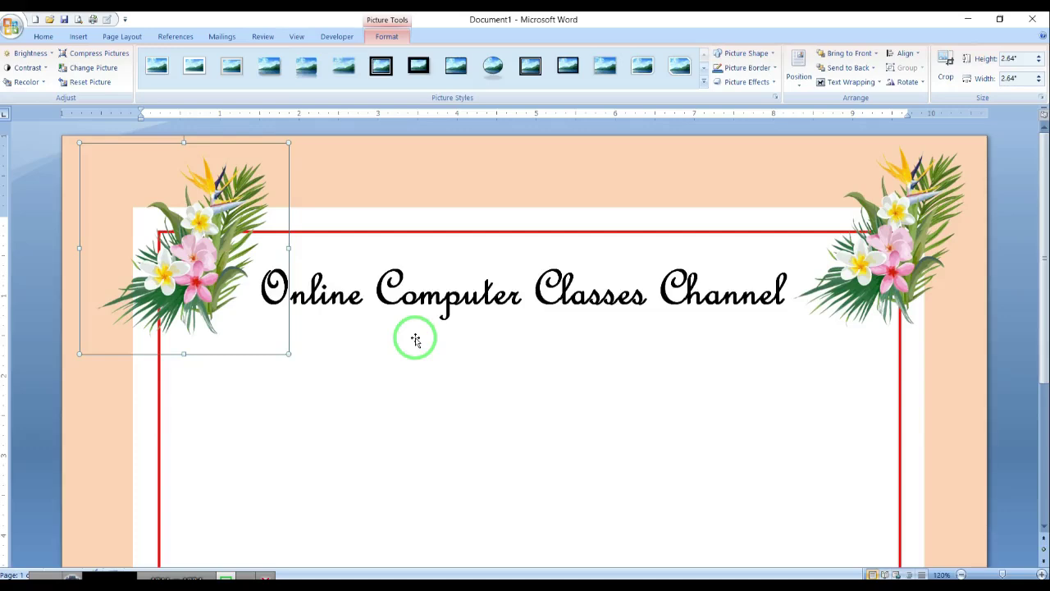
scroll(492, 364, down, 3)
ctrl+scroll(492, 363, down, 8)
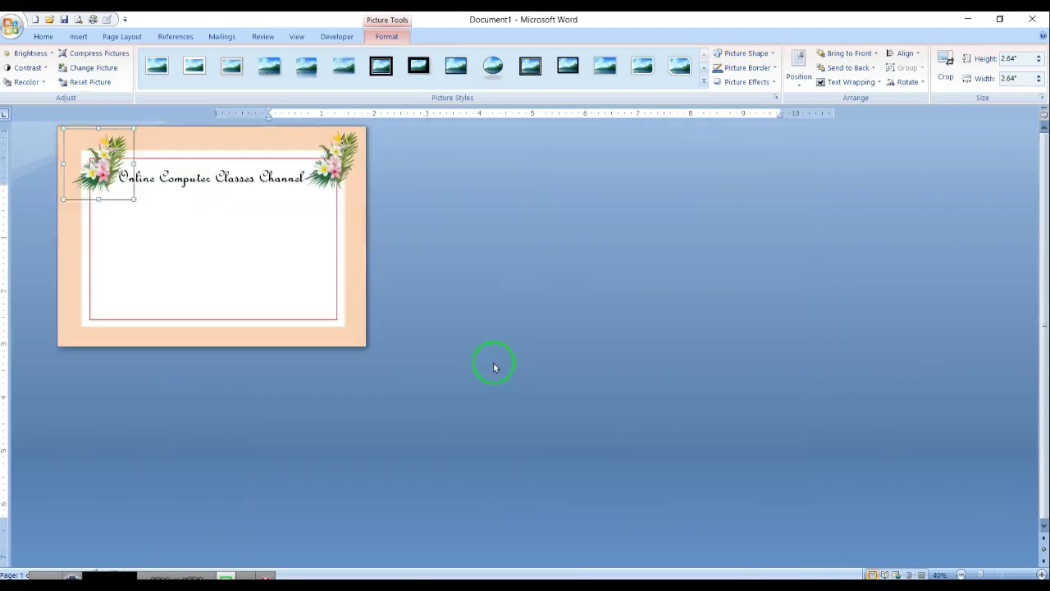
ctrl+scroll(495, 367, up, 3)
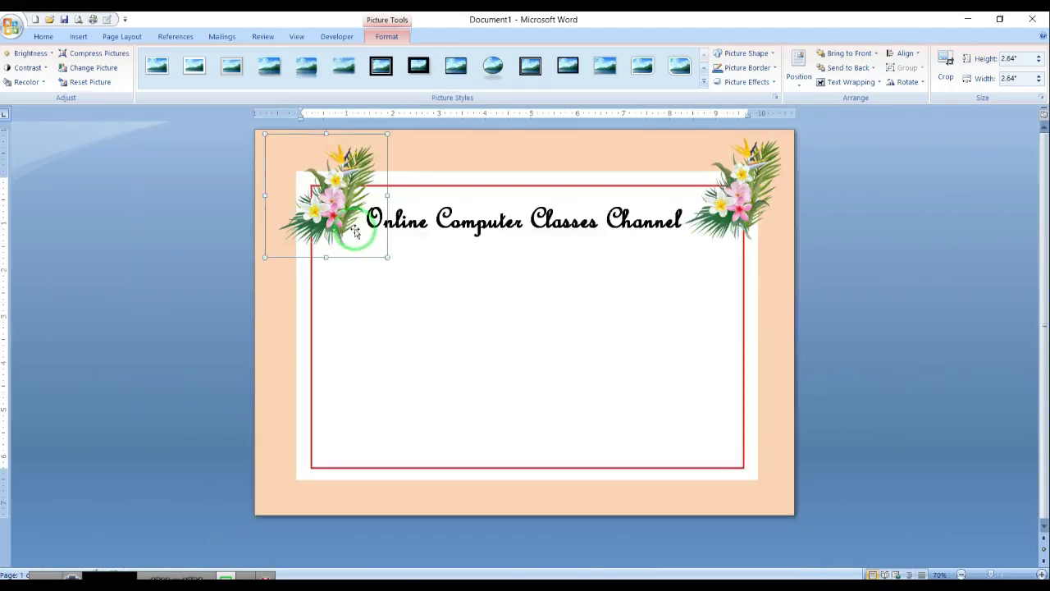
drag(352, 226, 340, 225)
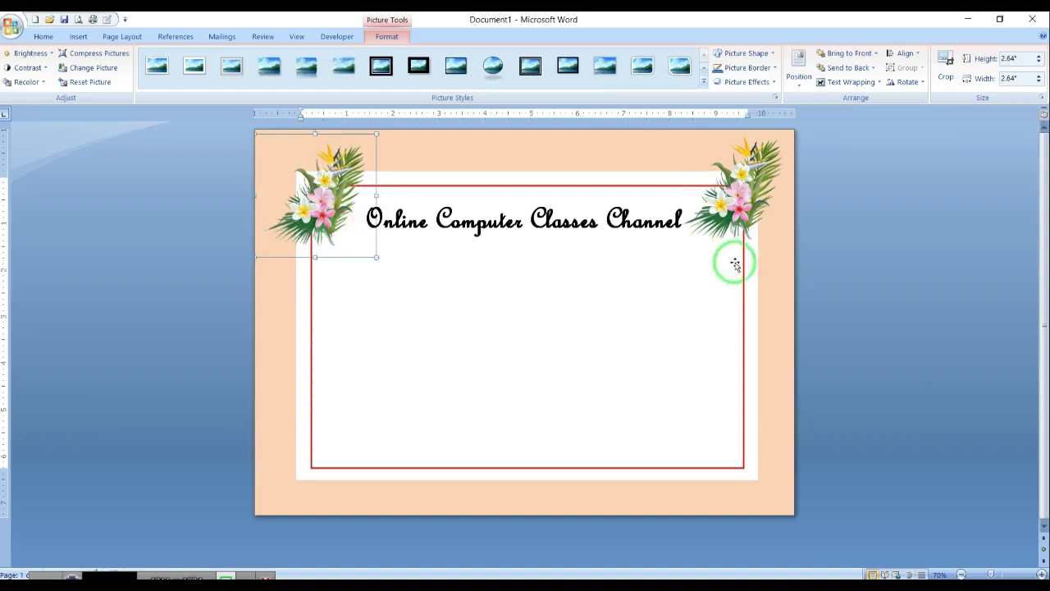
Shift the top-right flower picture slightly closer to the right page edge
drag(757, 215, 766, 211)
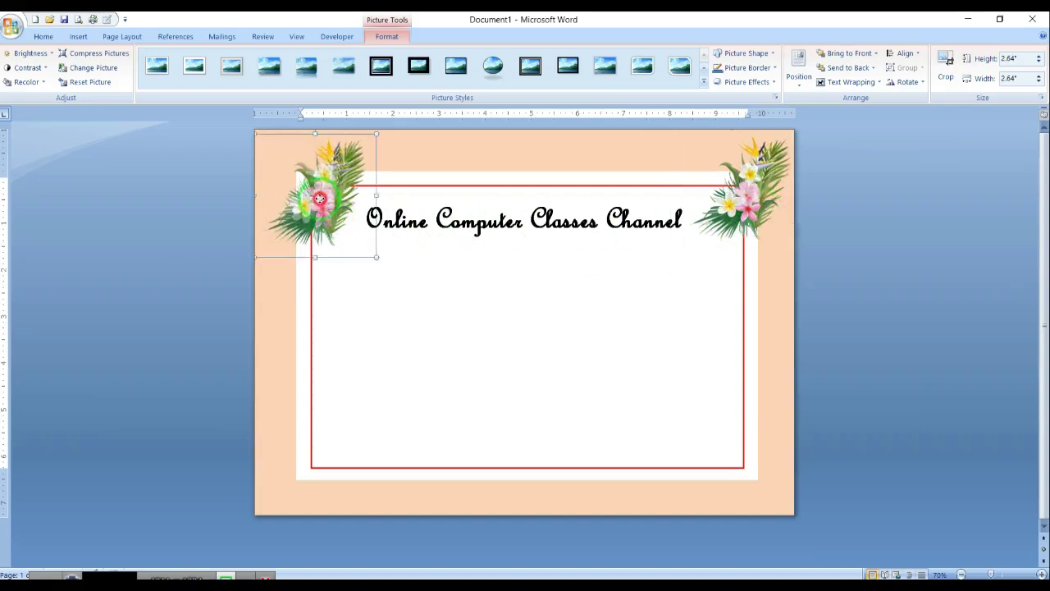
Group the red-outlined rectangle with the white rectangle behind it, and deselect the group
click(552, 341)
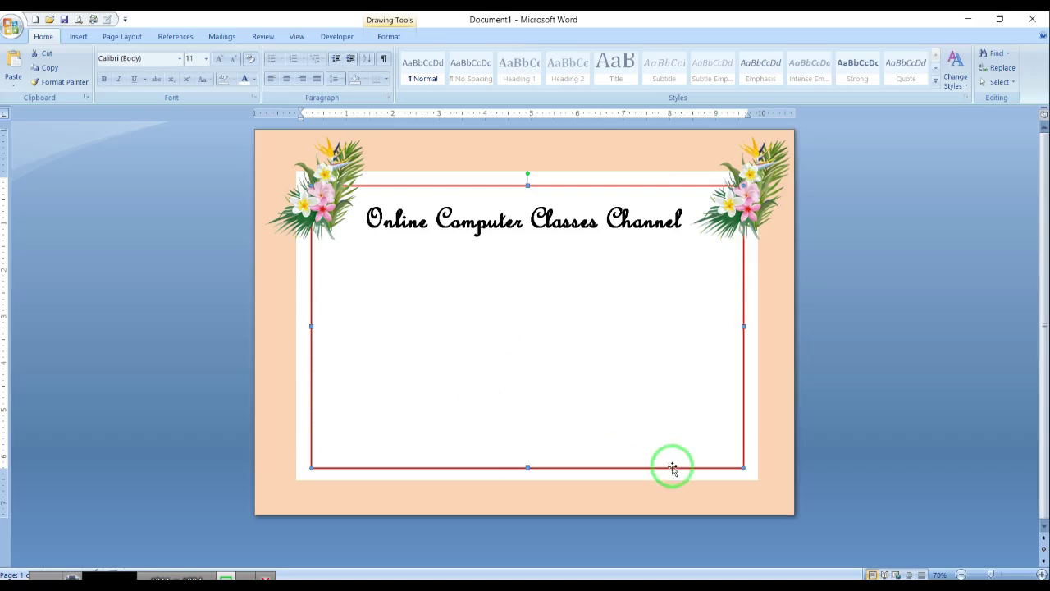
click(389, 36)
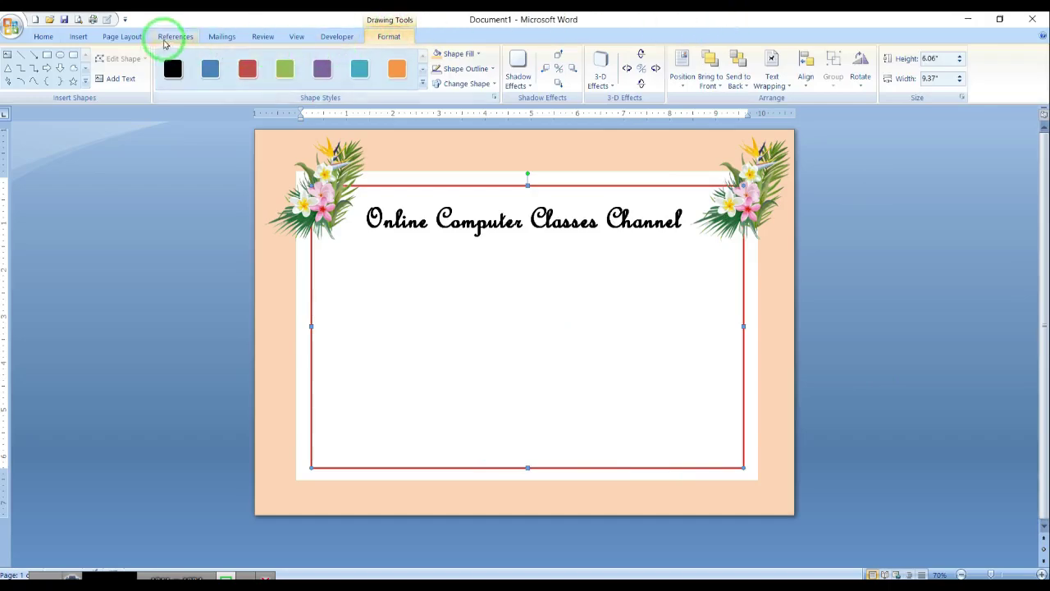
click(341, 365)
click(122, 37)
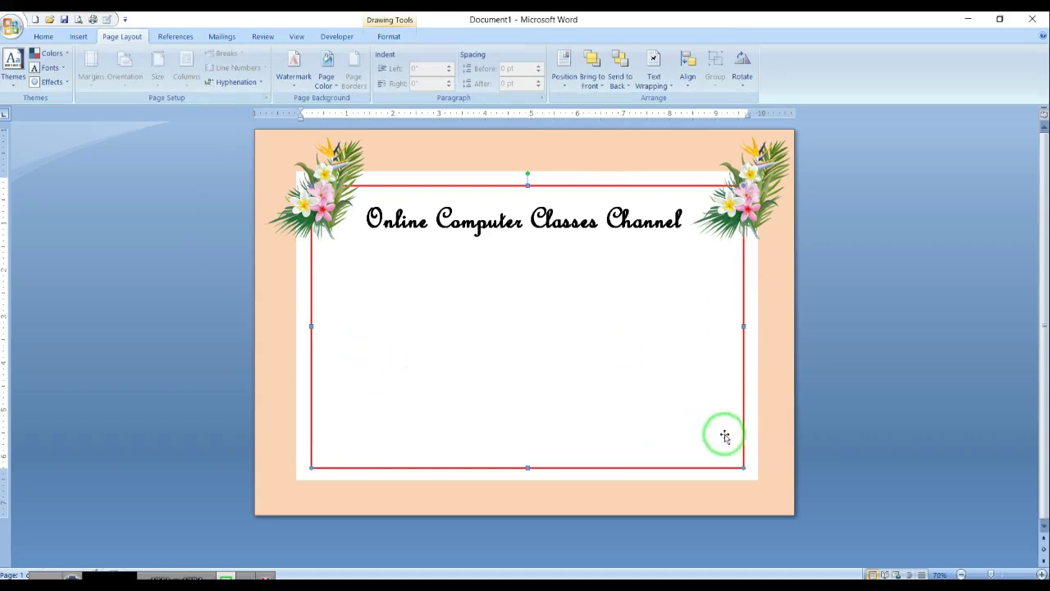
click(773, 379)
click(500, 355)
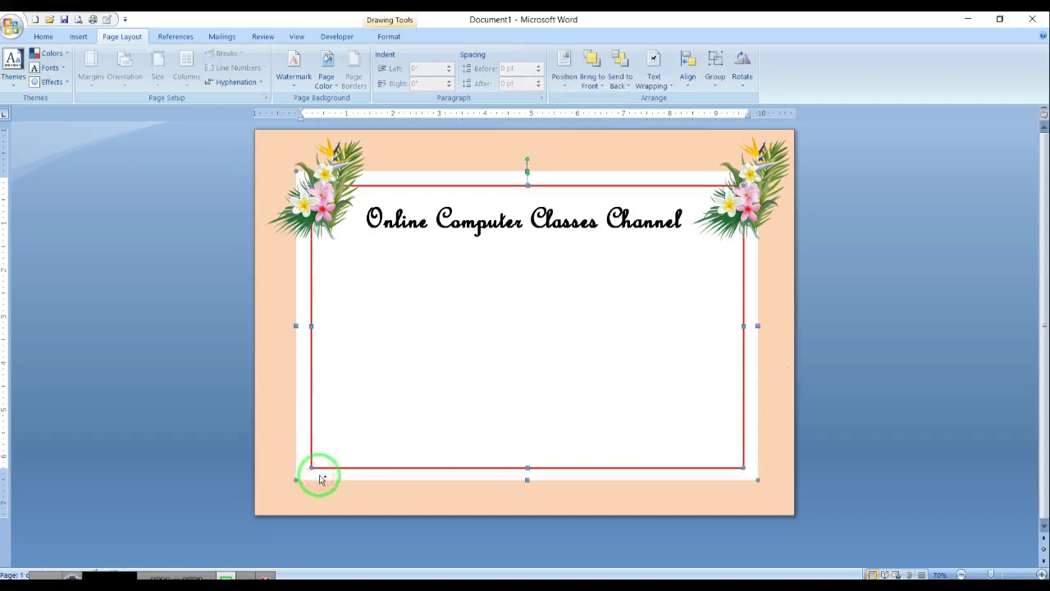
right_click(645, 345)
mouse_move(673, 402)
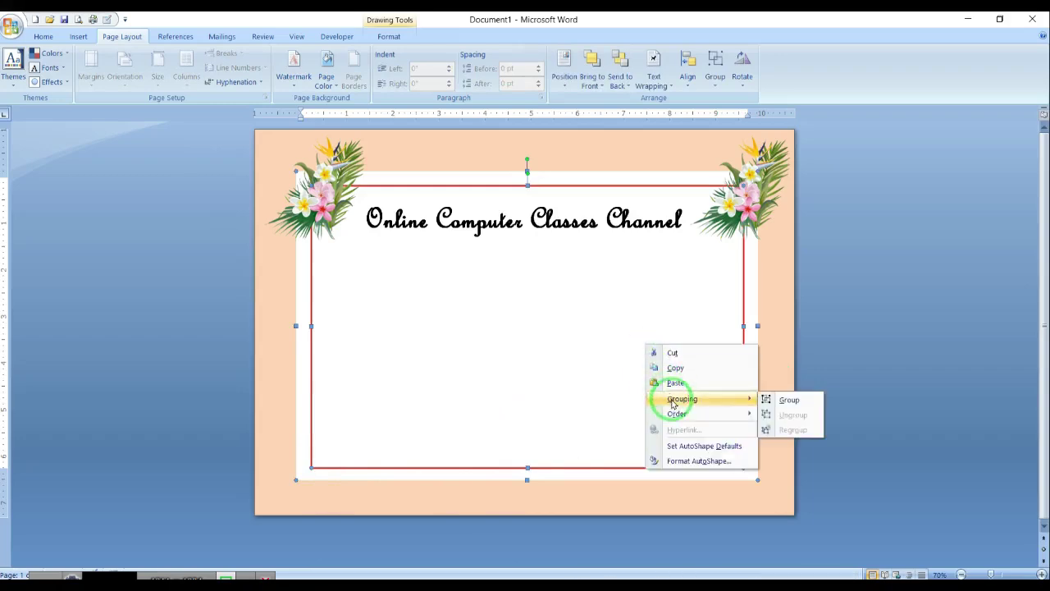
click(789, 400)
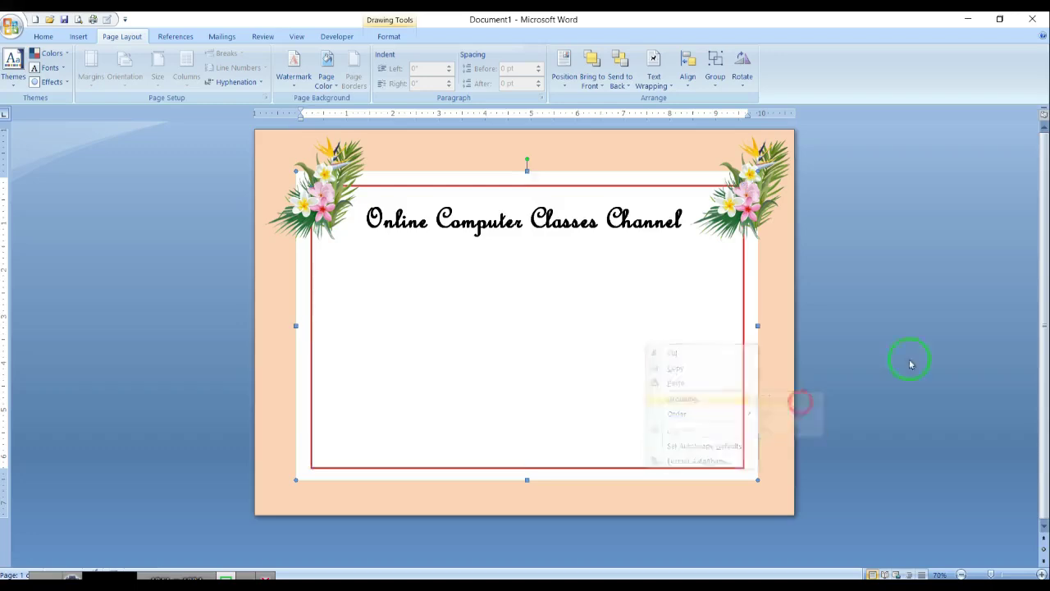
click(923, 354)
ctrl+scroll(922, 365, up, 7)
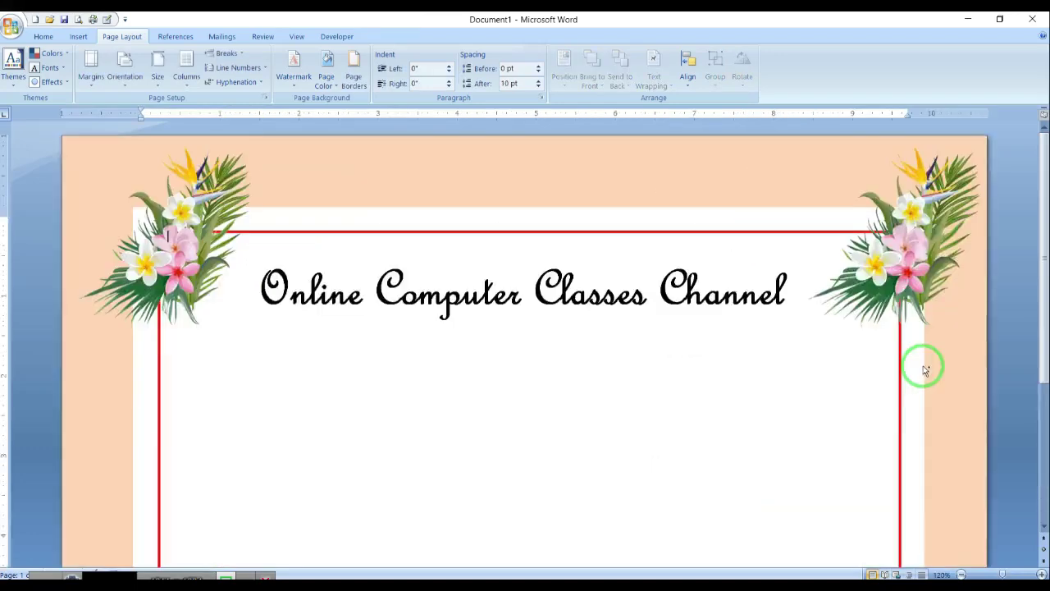
ctrl+scroll(926, 372, down, 7)
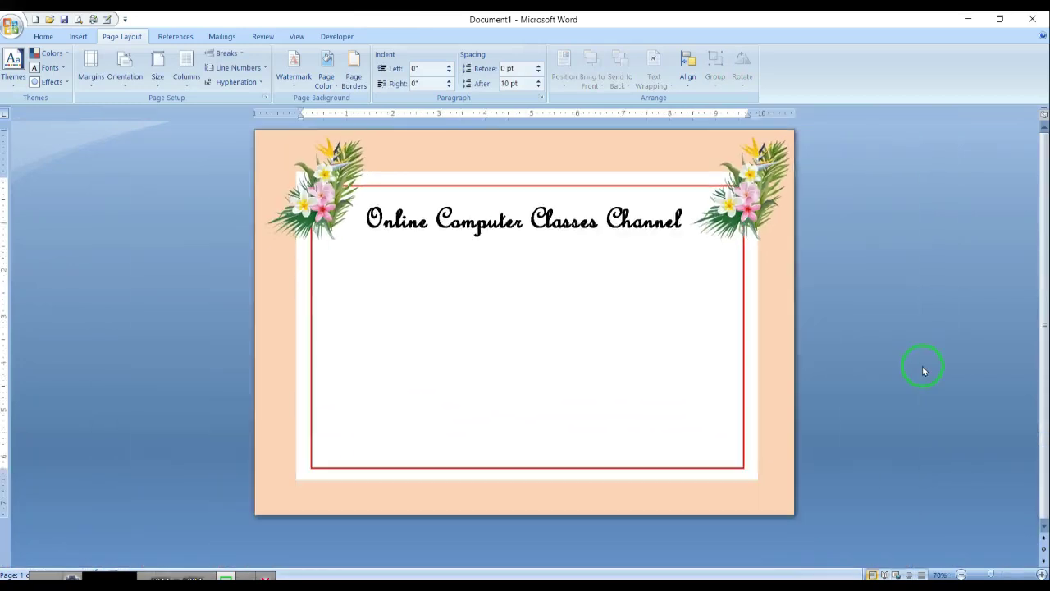